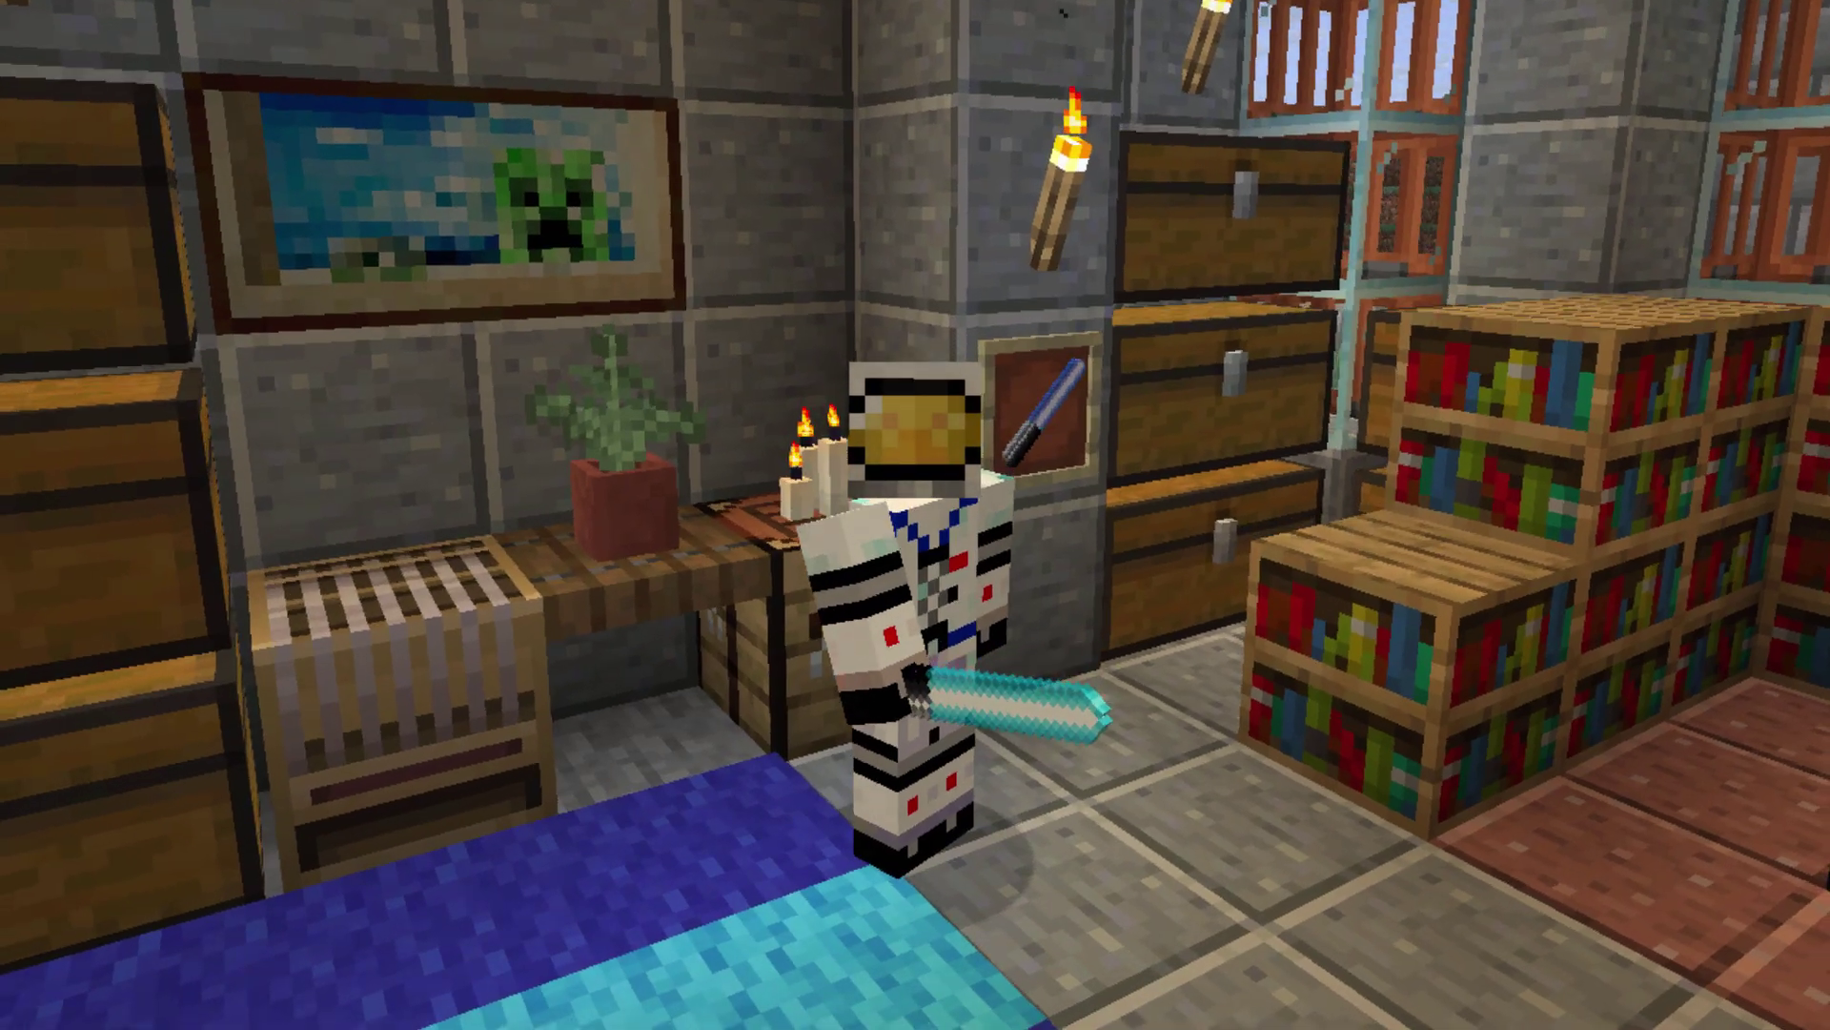
scroll(916, 514, down, 2)
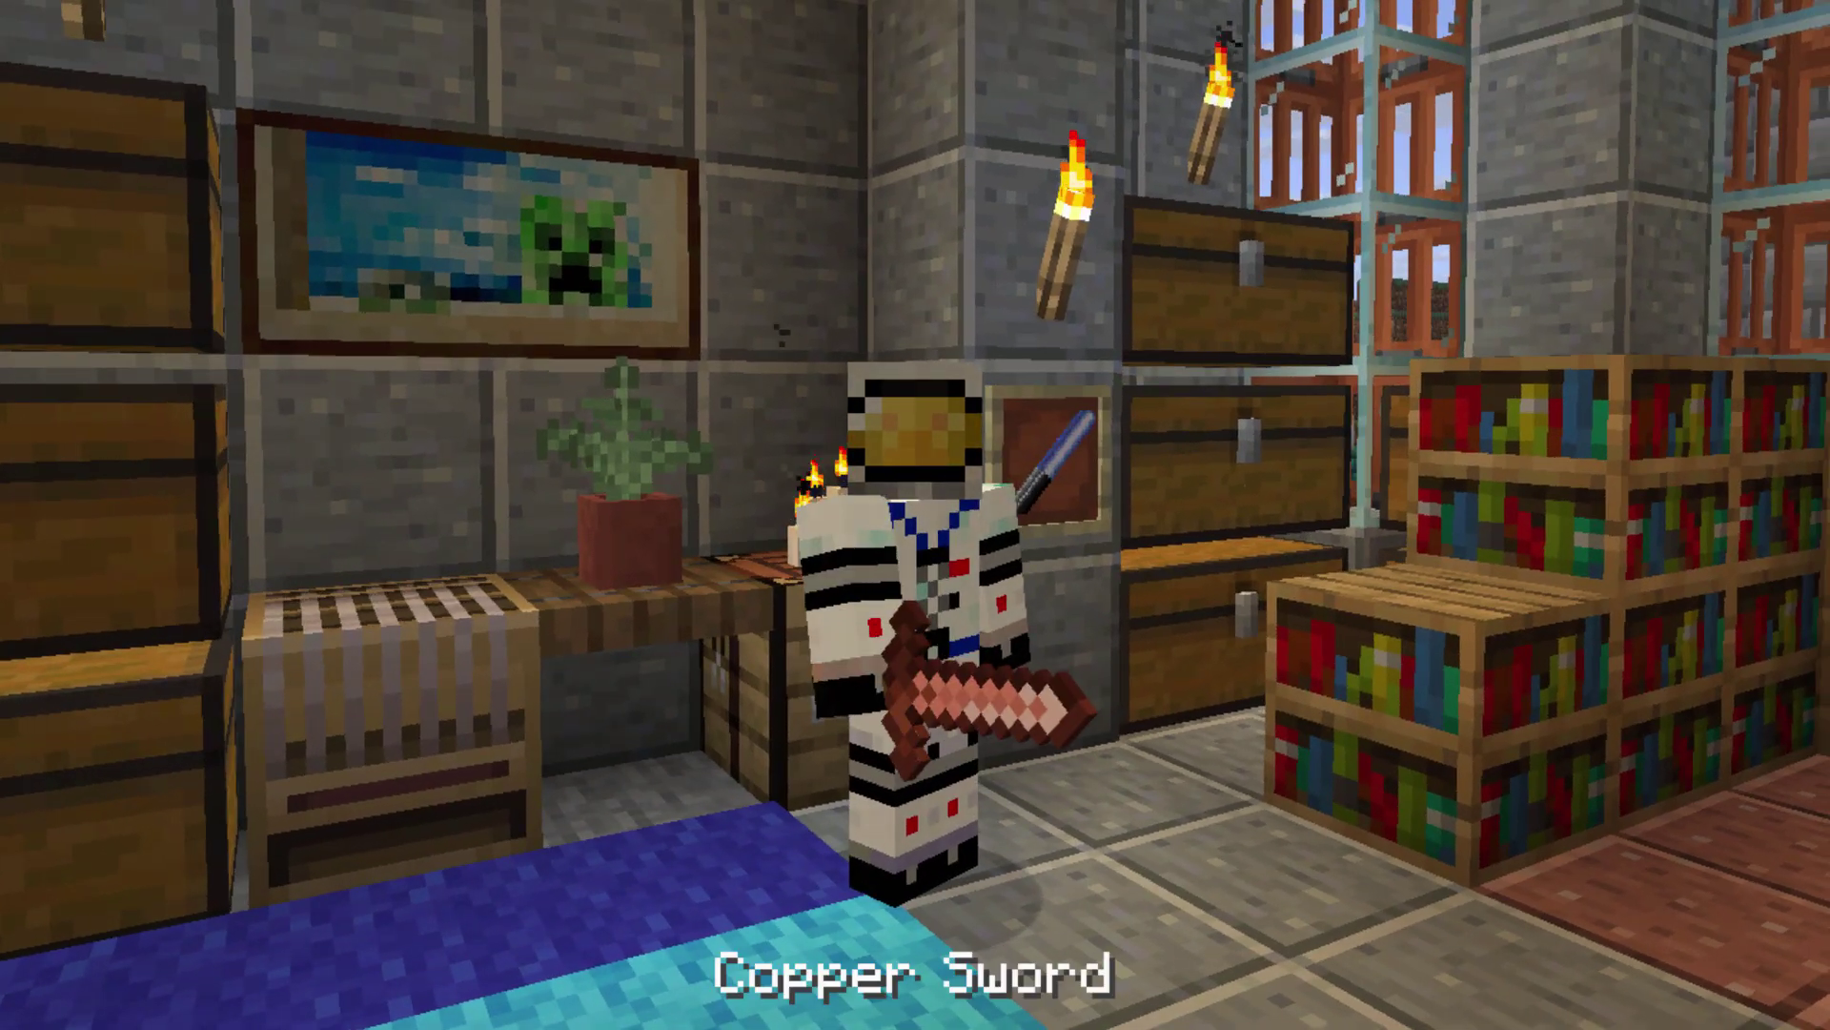
scroll(915, 515, down, 1)
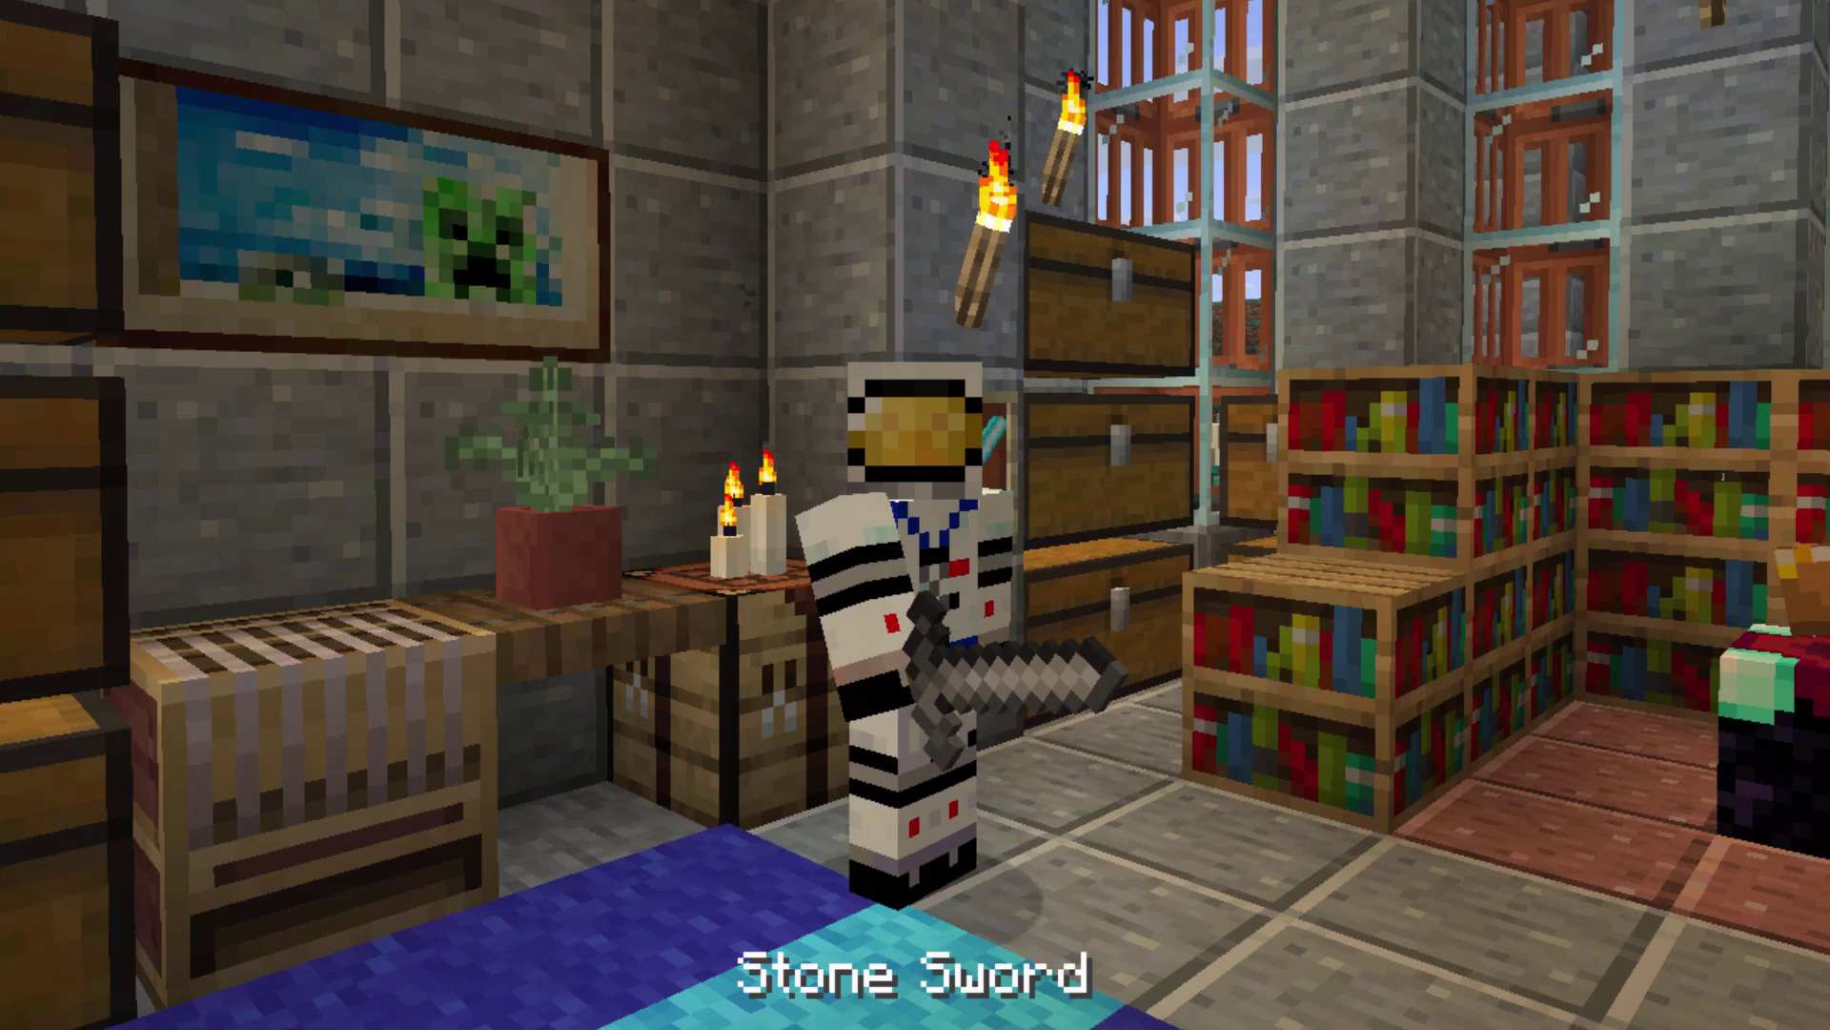
scroll(915, 515, down, 1)
scroll(915, 515, up, 1)
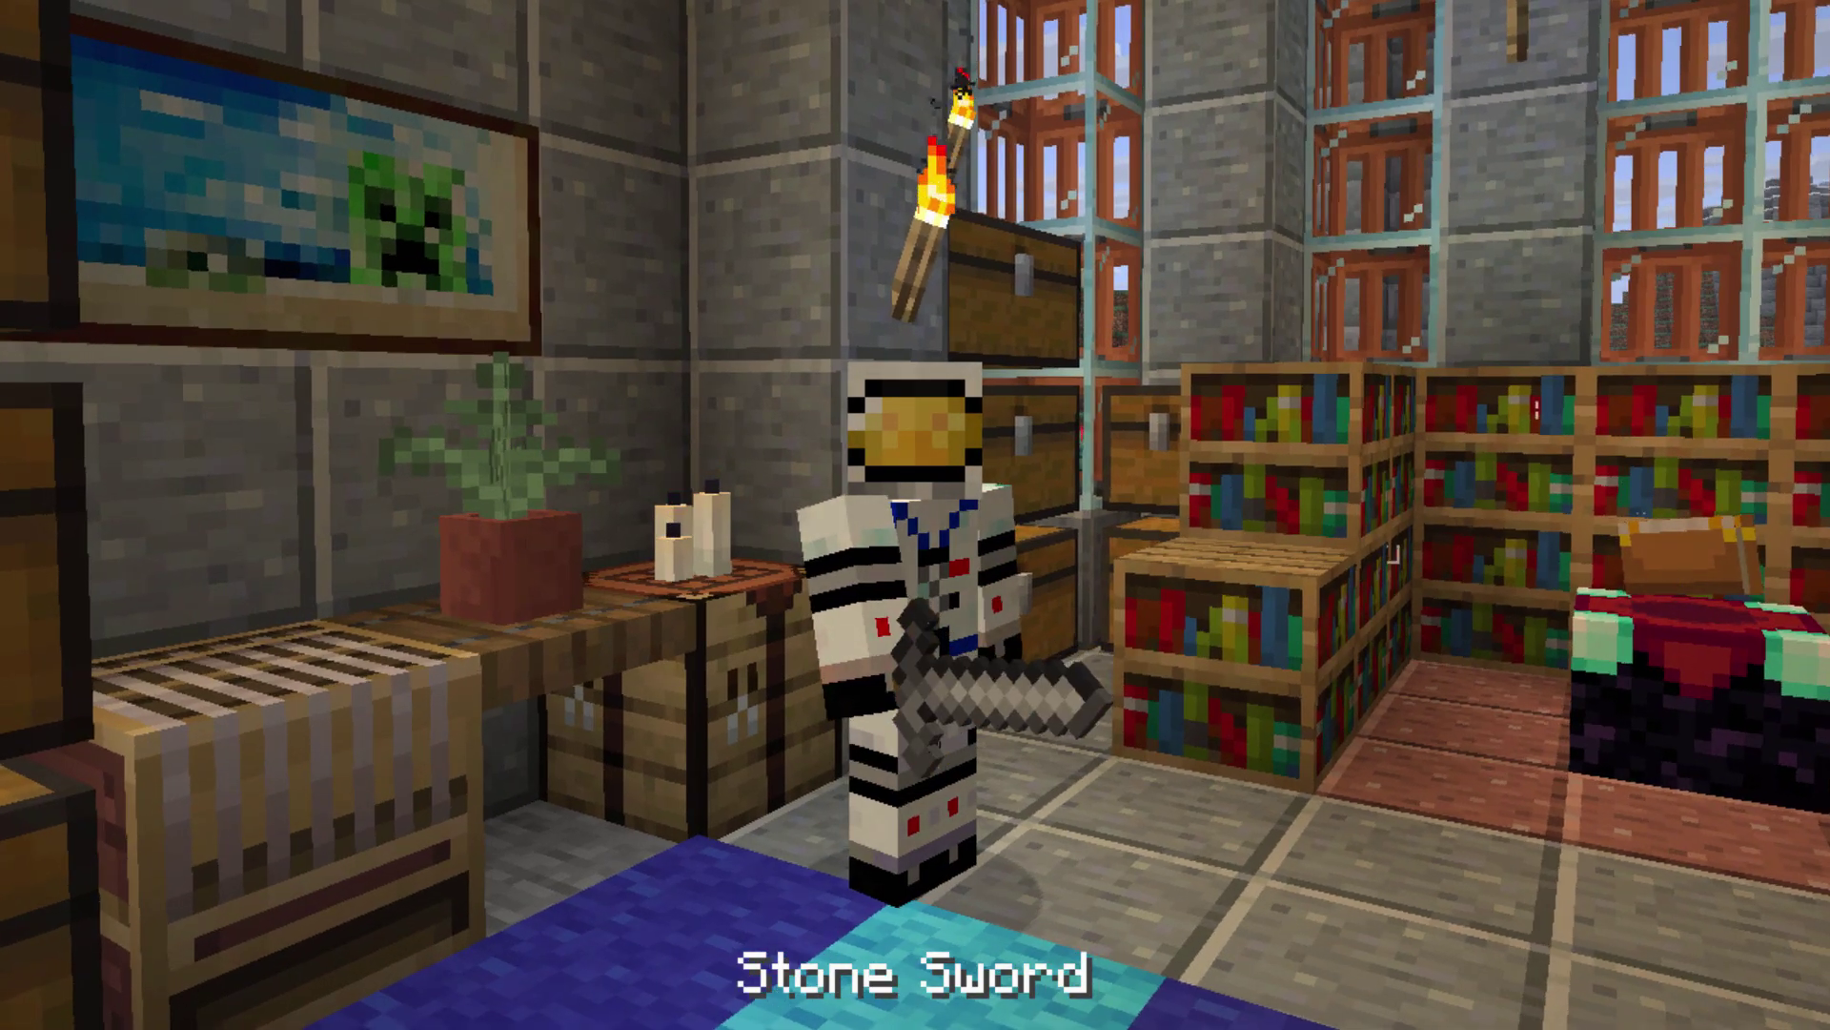
scroll(915, 515, up, 1)
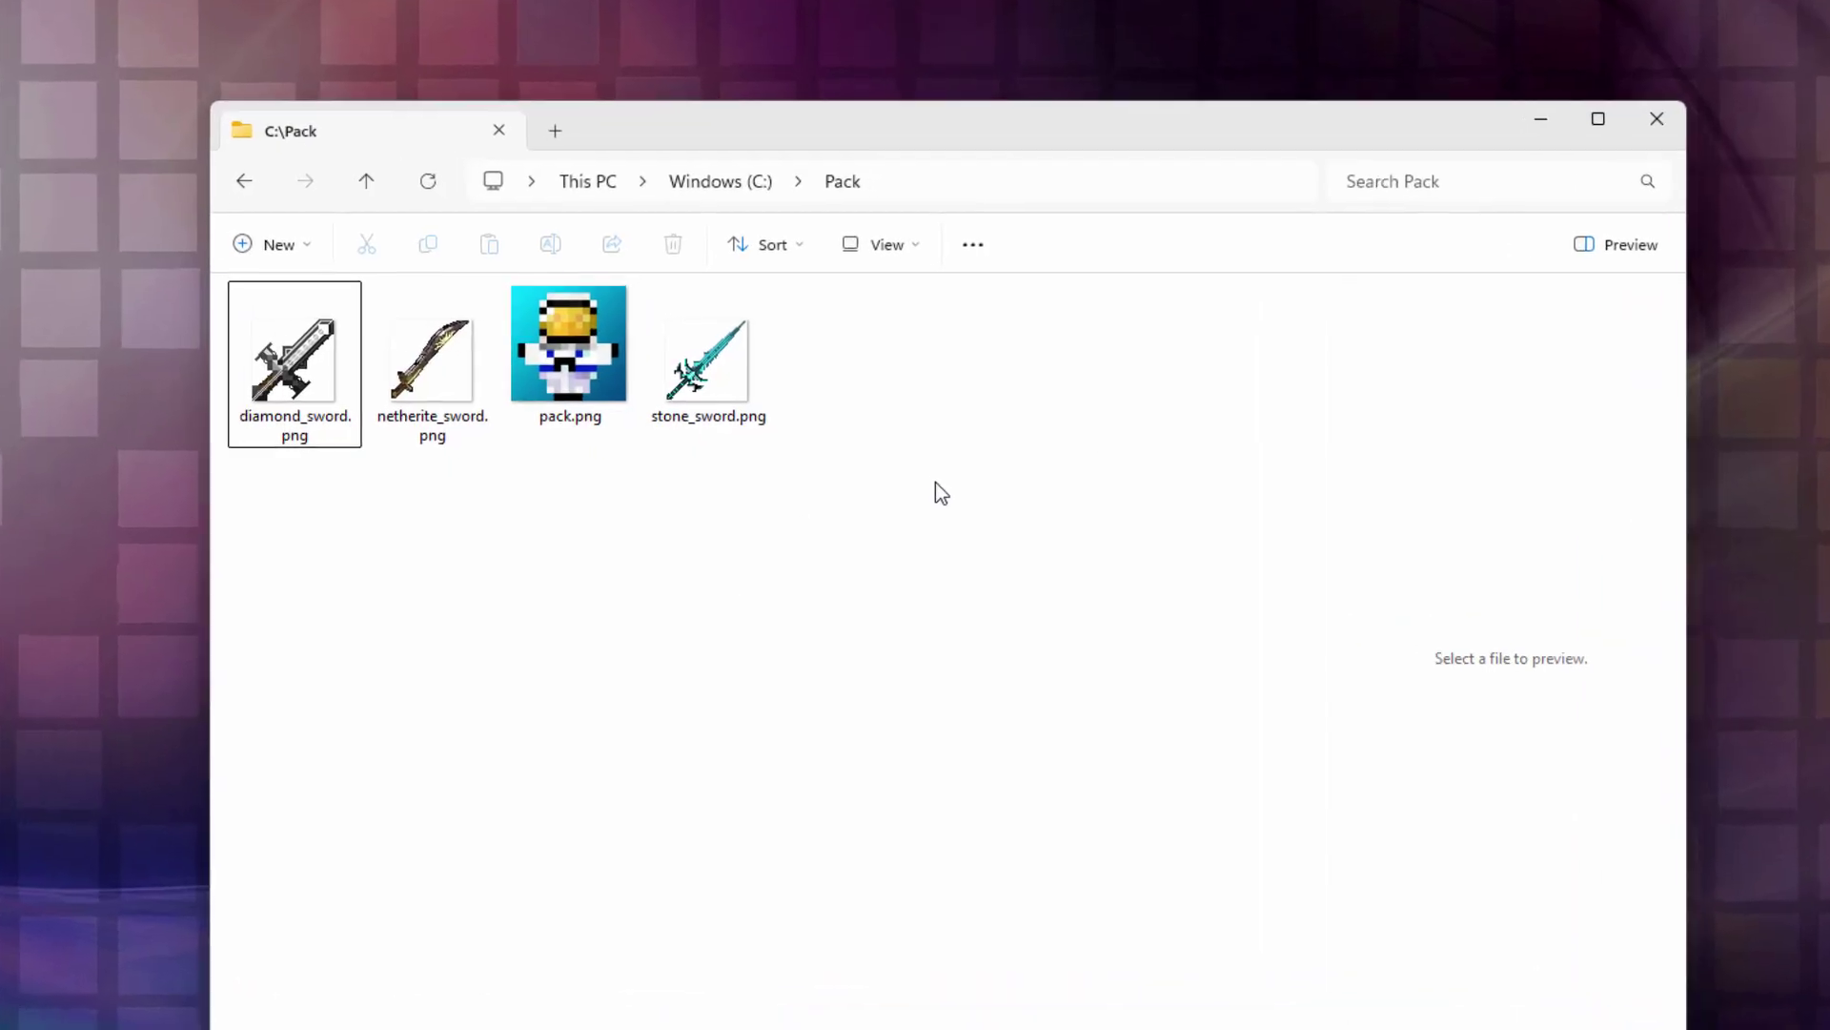
- Look through the sword textures and pack.png in the C:\Pack folder, previewing the diamond, netherite and stone sword images
click(296, 390)
click(389, 372)
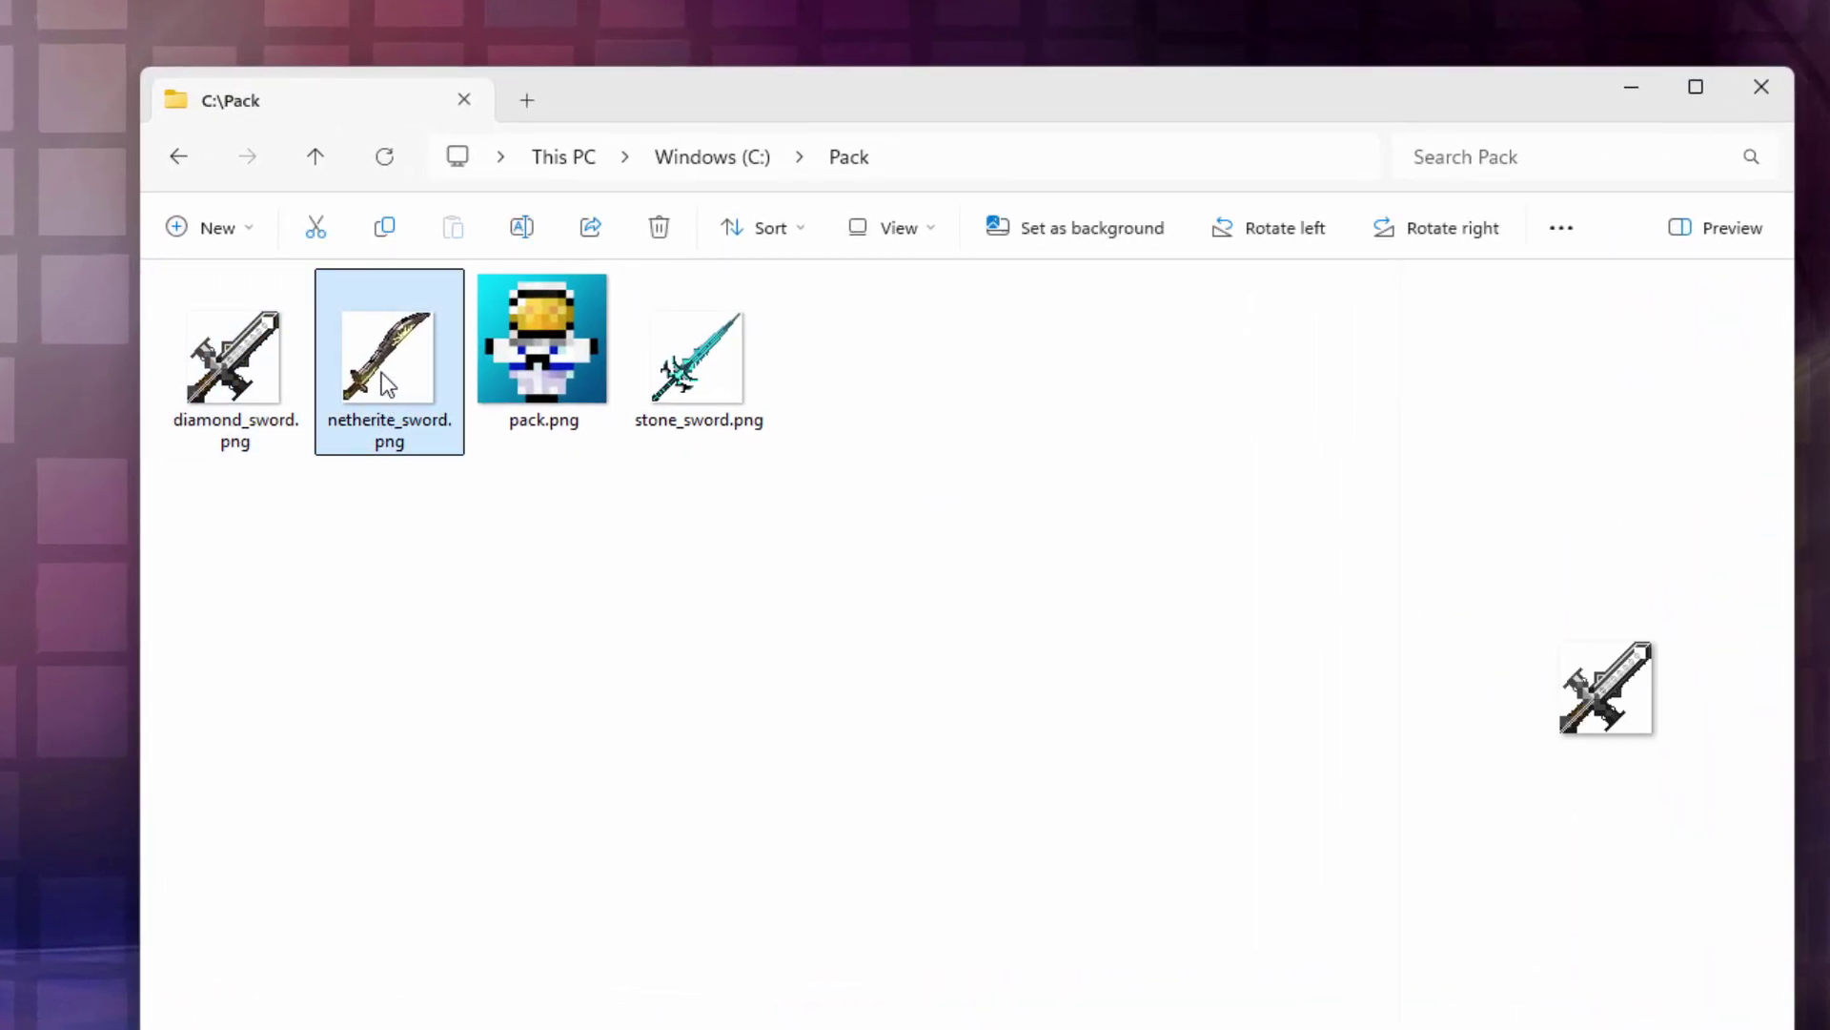
click(706, 399)
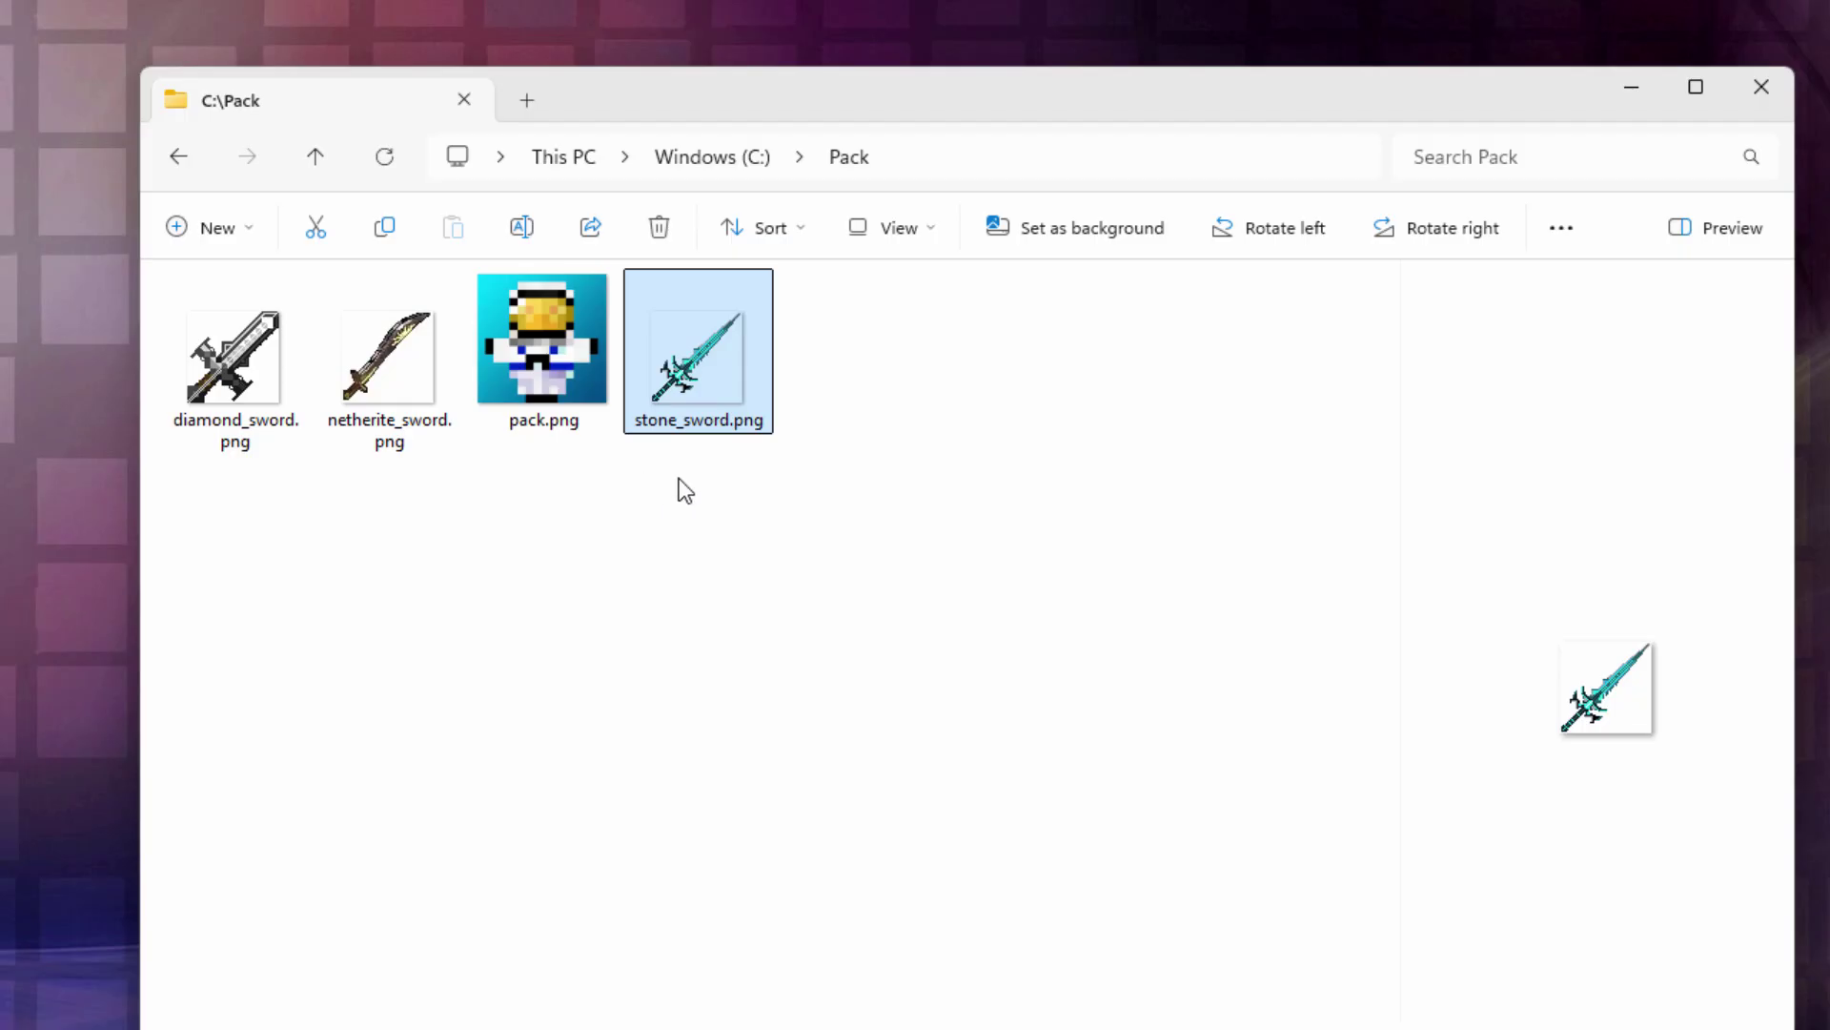
click(386, 362)
click(250, 369)
click(438, 360)
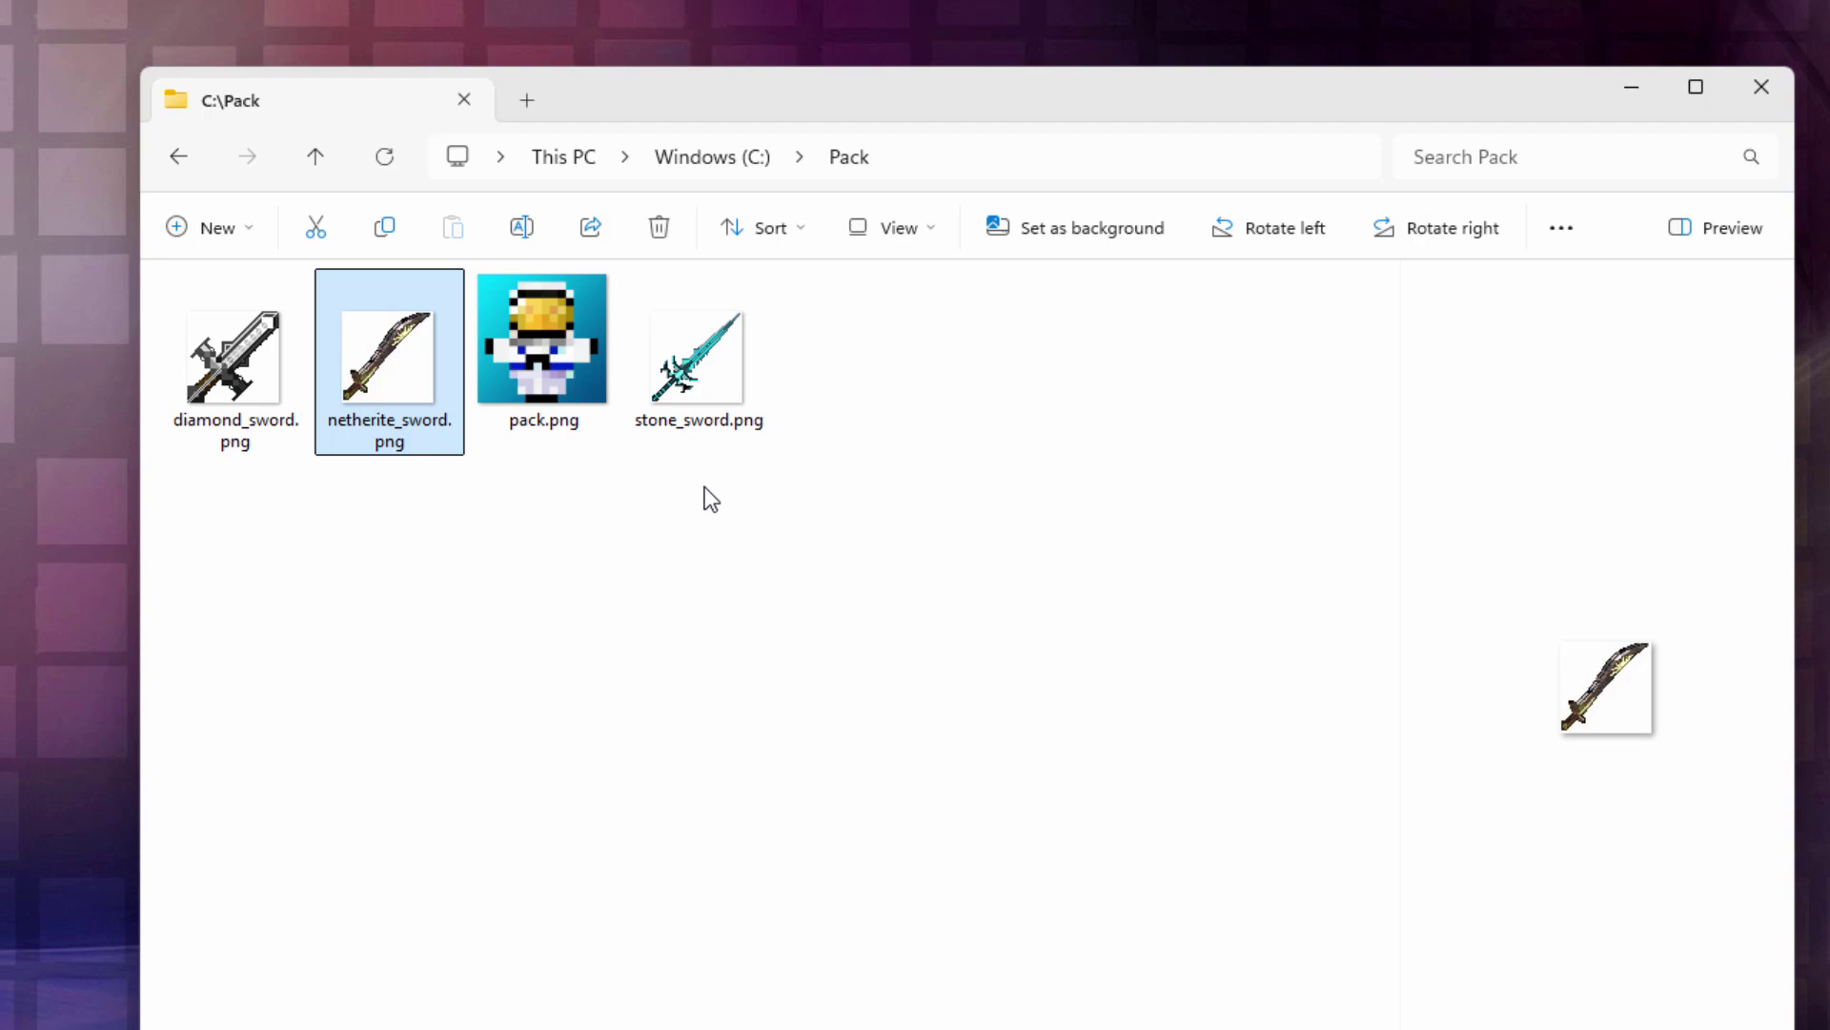
click(717, 529)
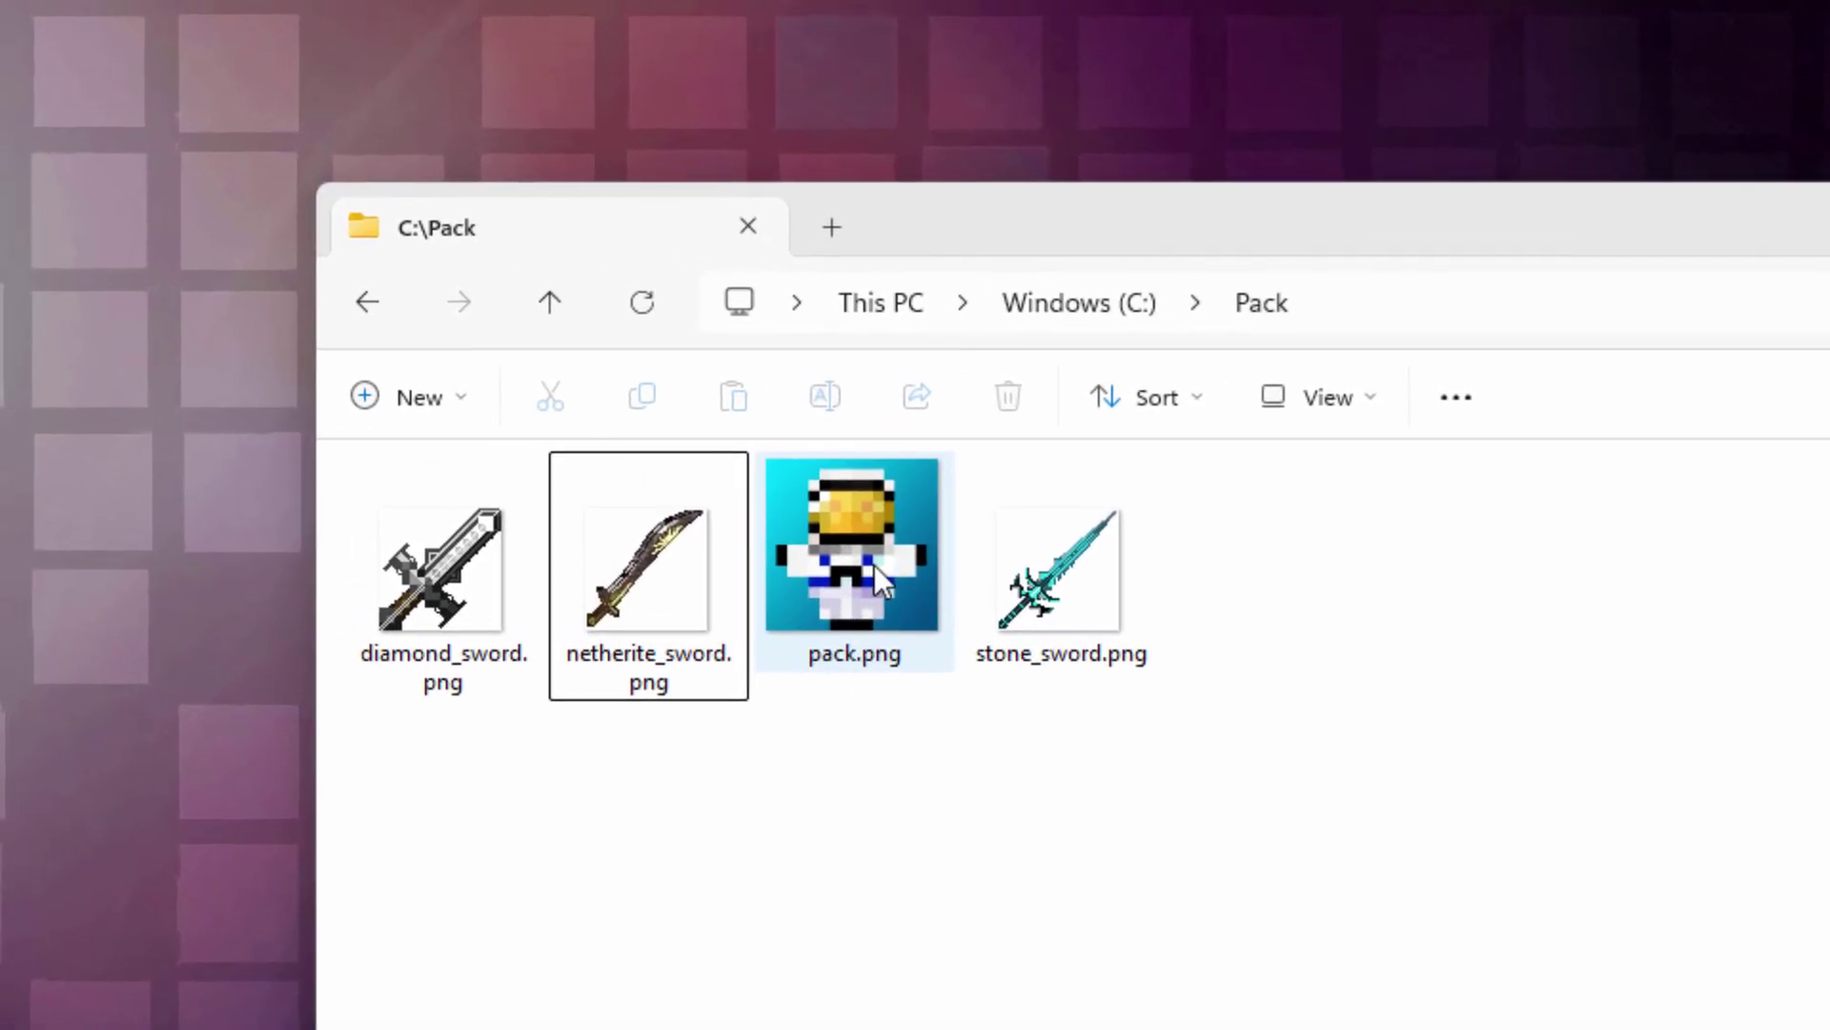
mouse_move(873, 564)
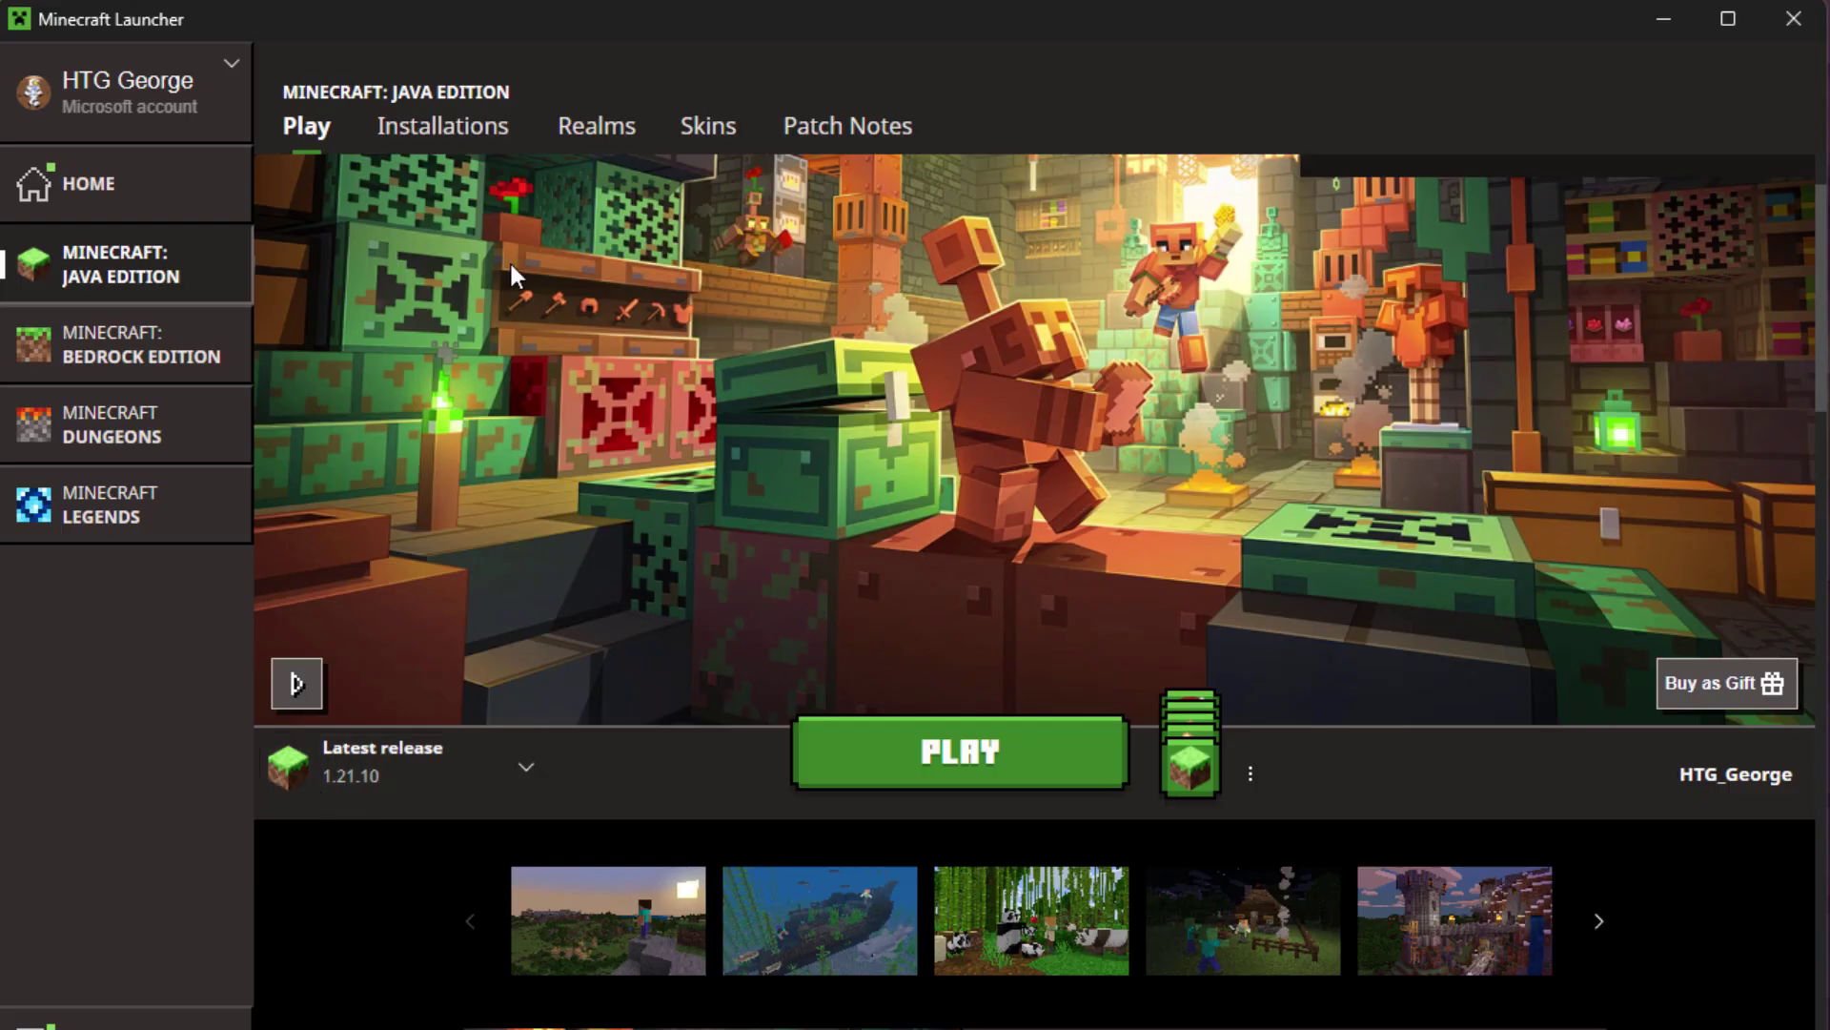
- Open the game folder of the Latest release installation from the Minecraft Launcher and go into its versions folder
click(431, 139)
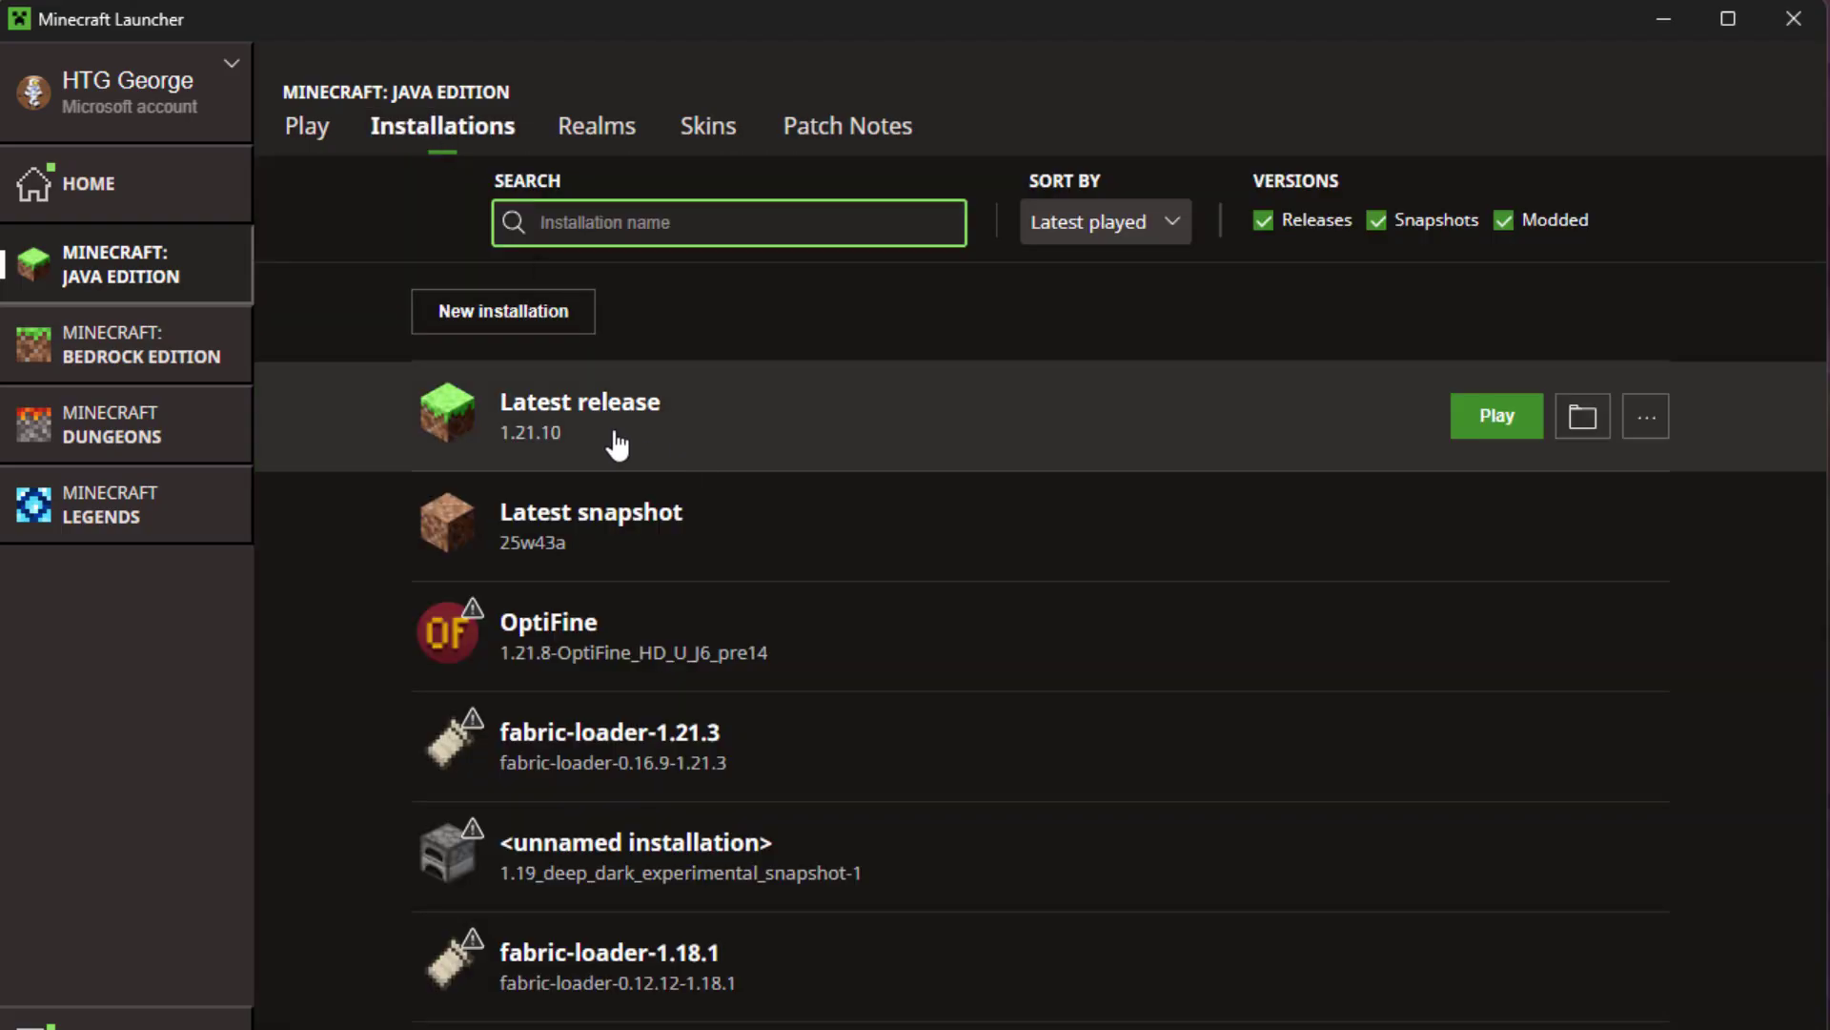
click(1583, 429)
drag(890, 191, 959, 197)
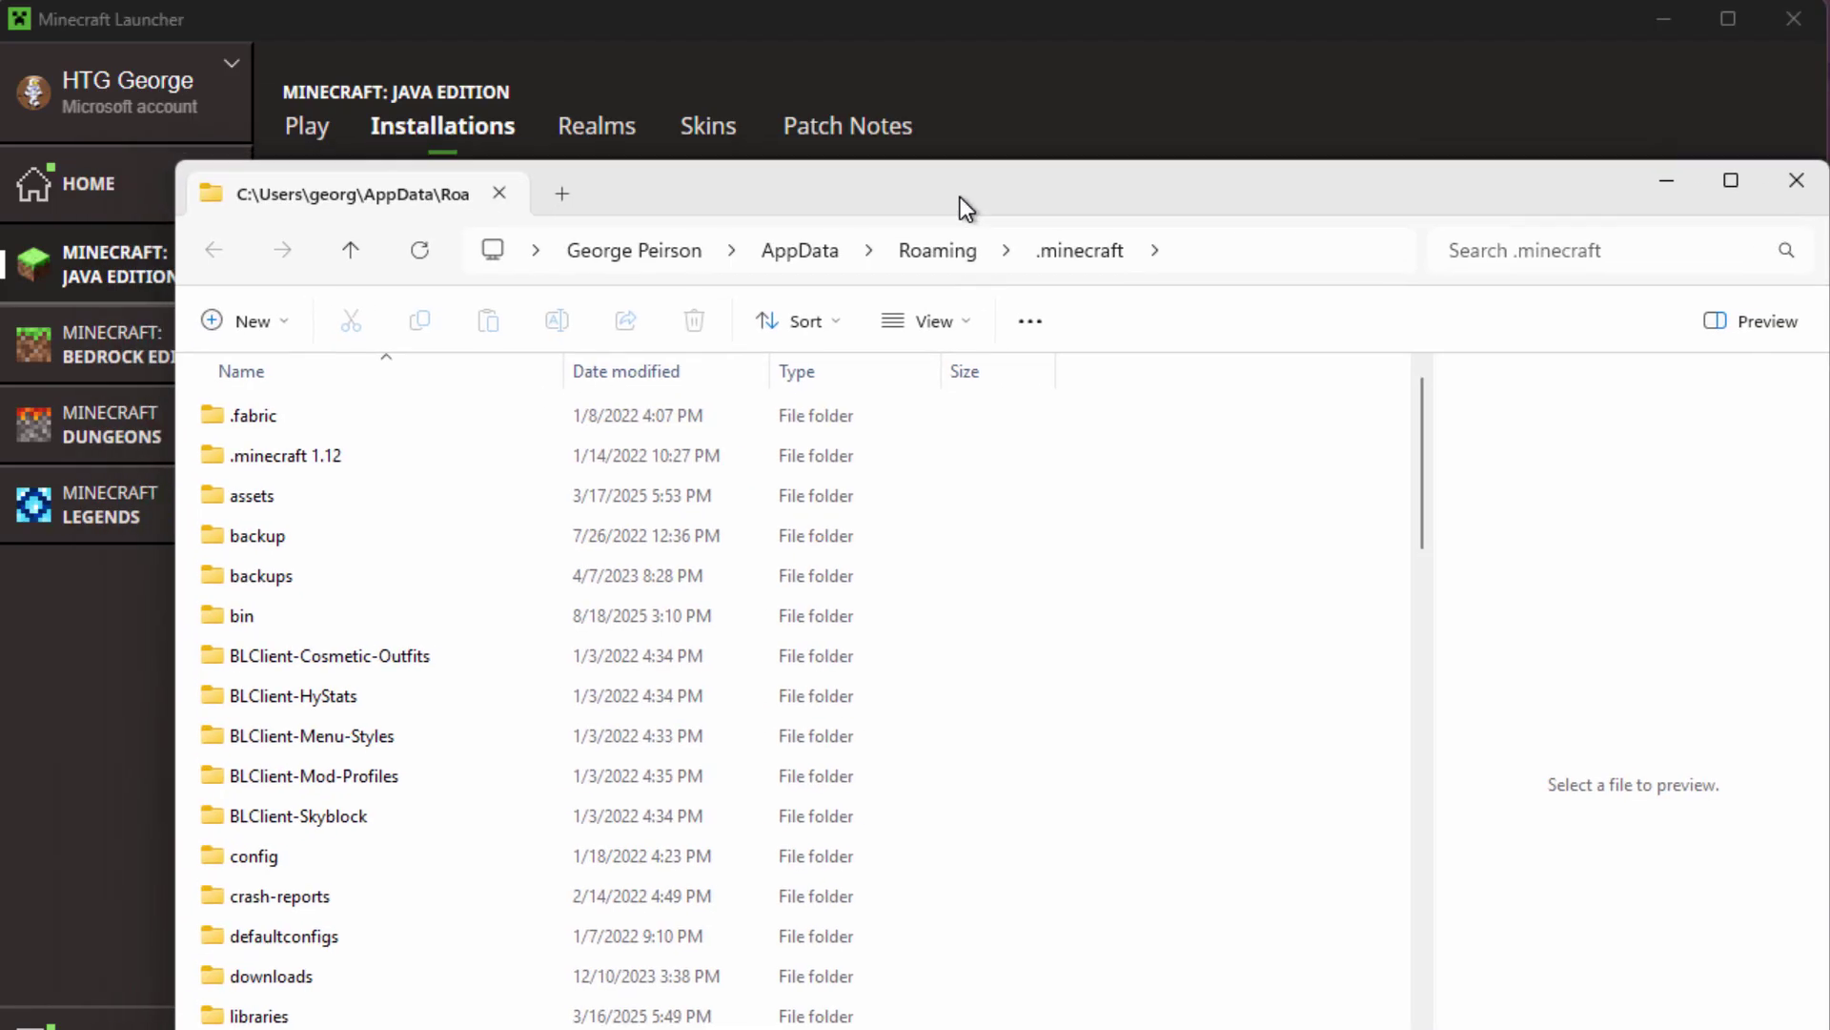
scroll(434, 534, down, 8)
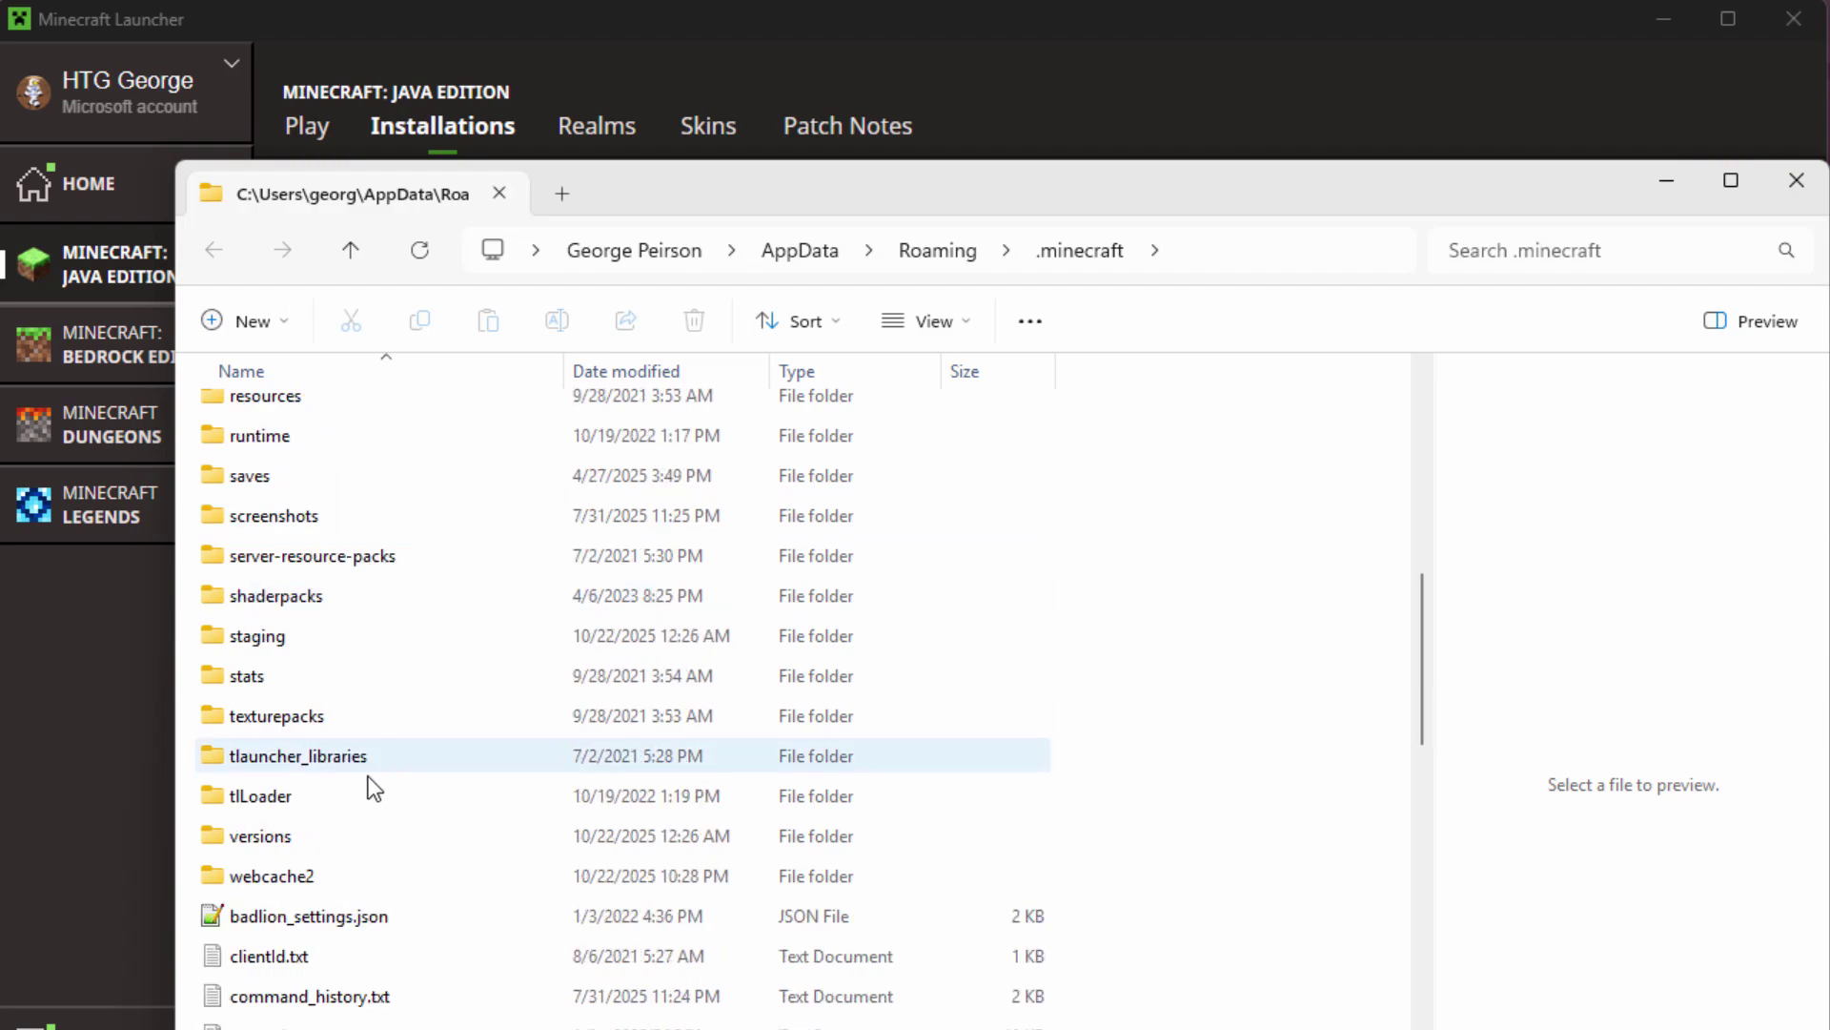
double_click(221, 835)
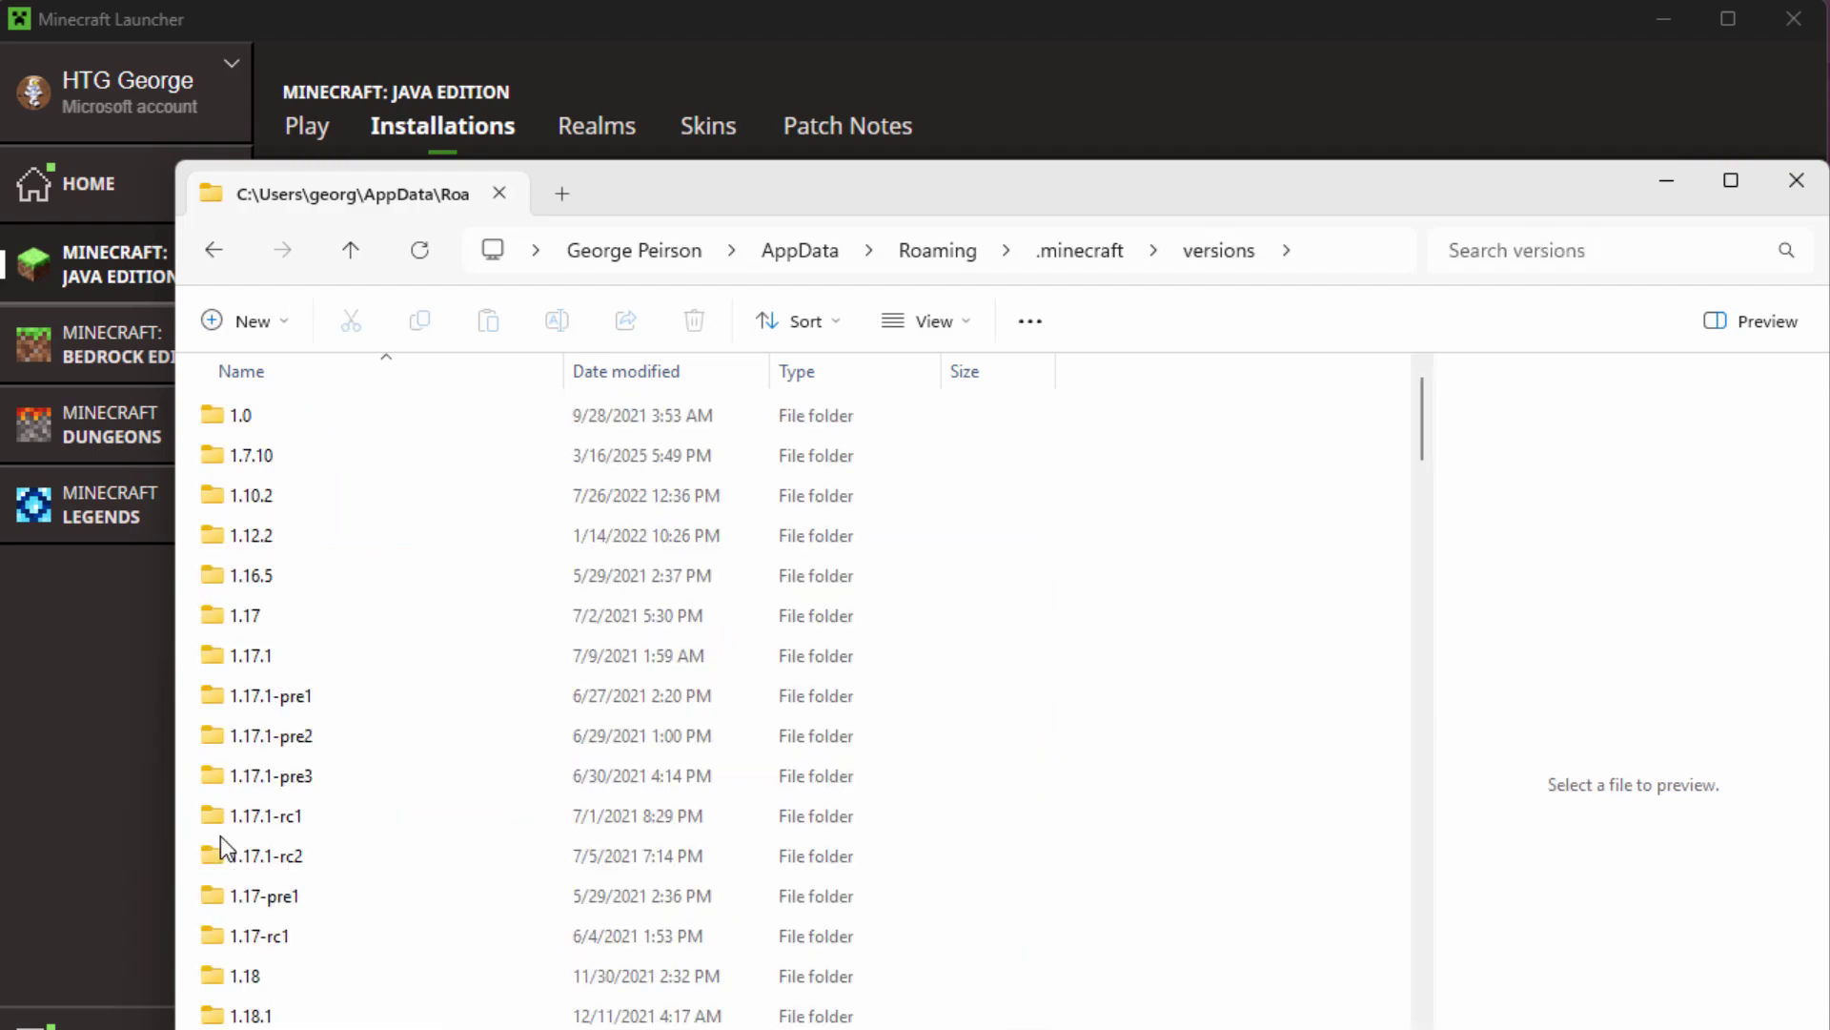
- Find and open the 1.21.10 folder among the installed versions
scroll(431, 484, down, 2)
scroll(434, 496, down, 20)
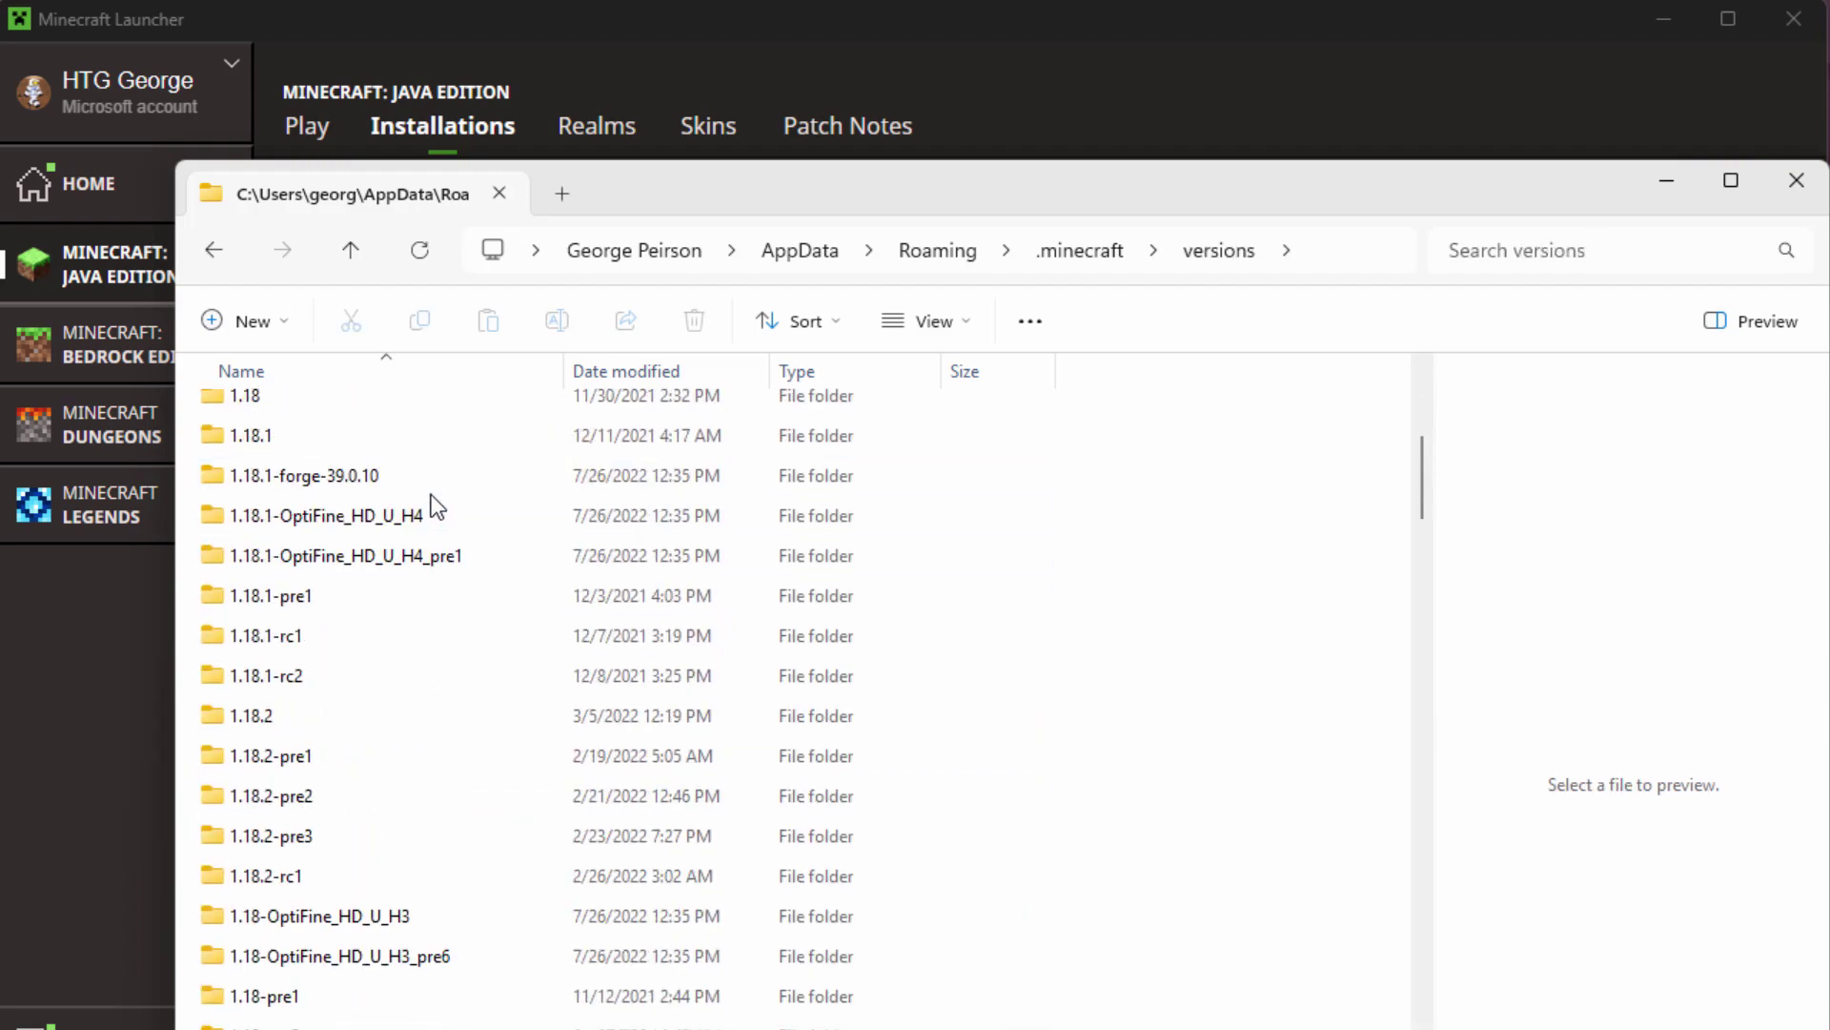
scroll(437, 510, down, 4)
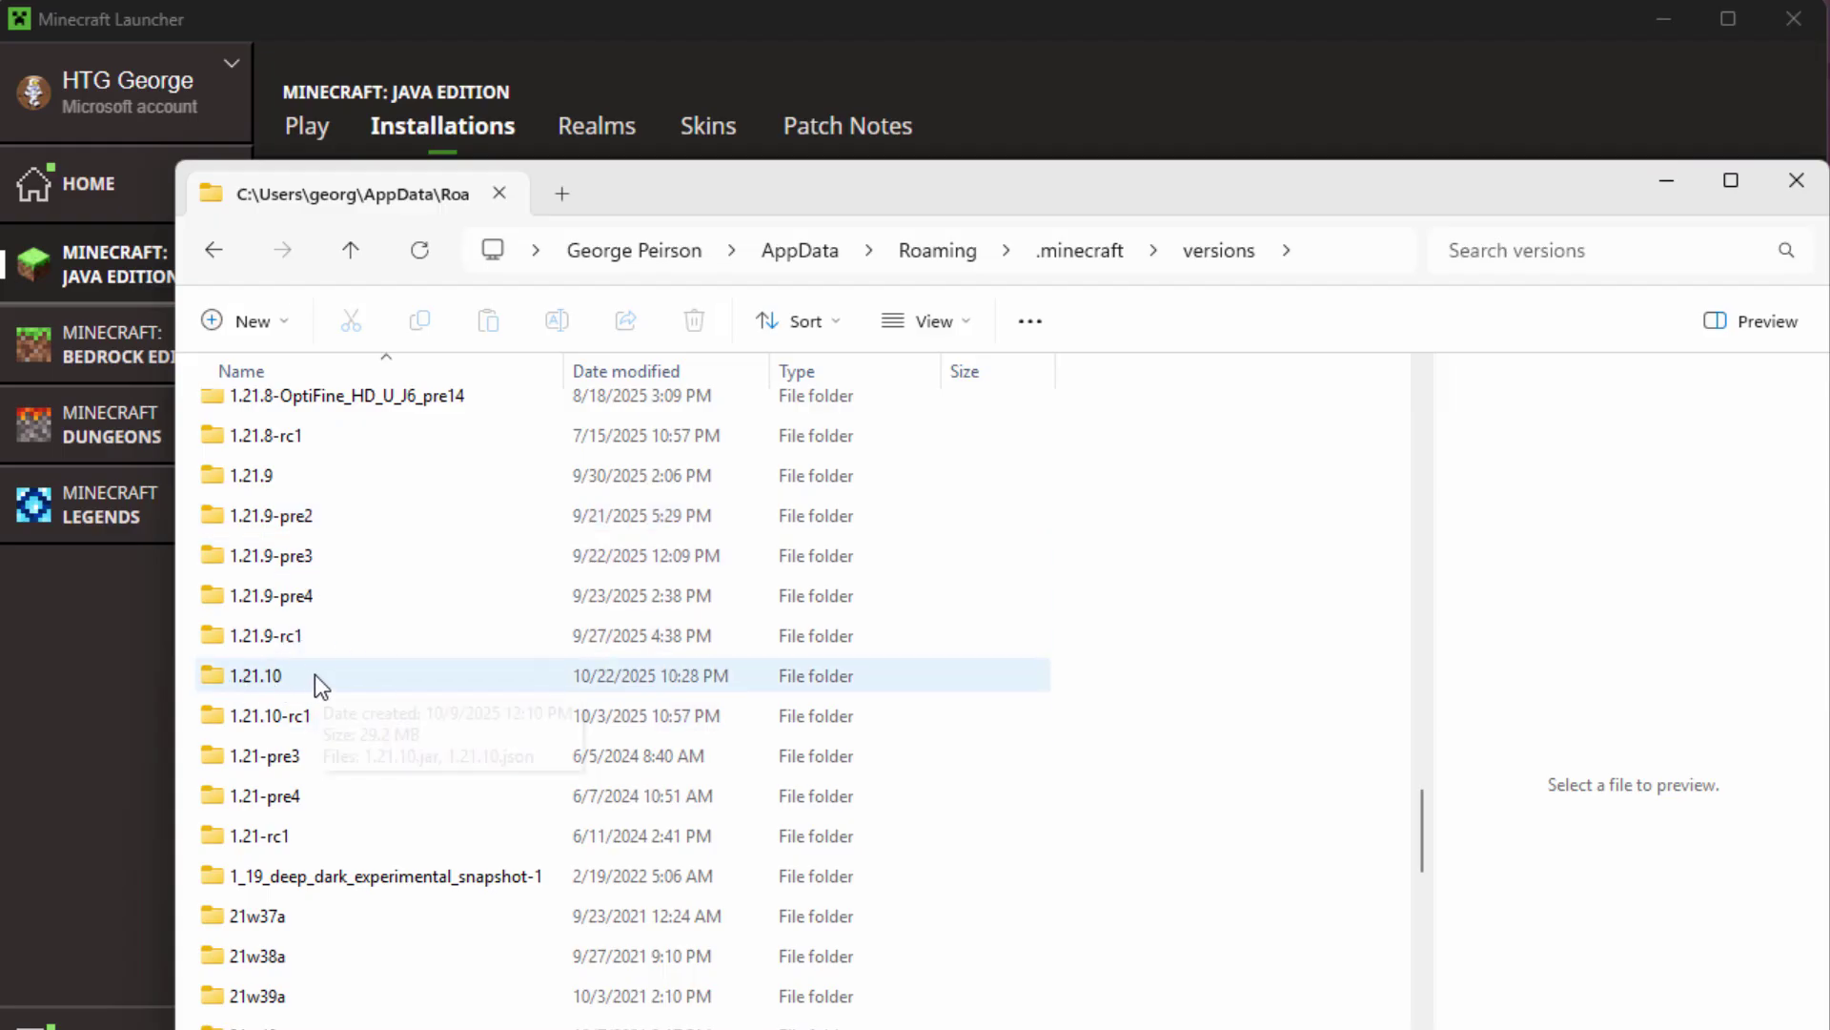
mouse_move(314, 675)
double_click(216, 679)
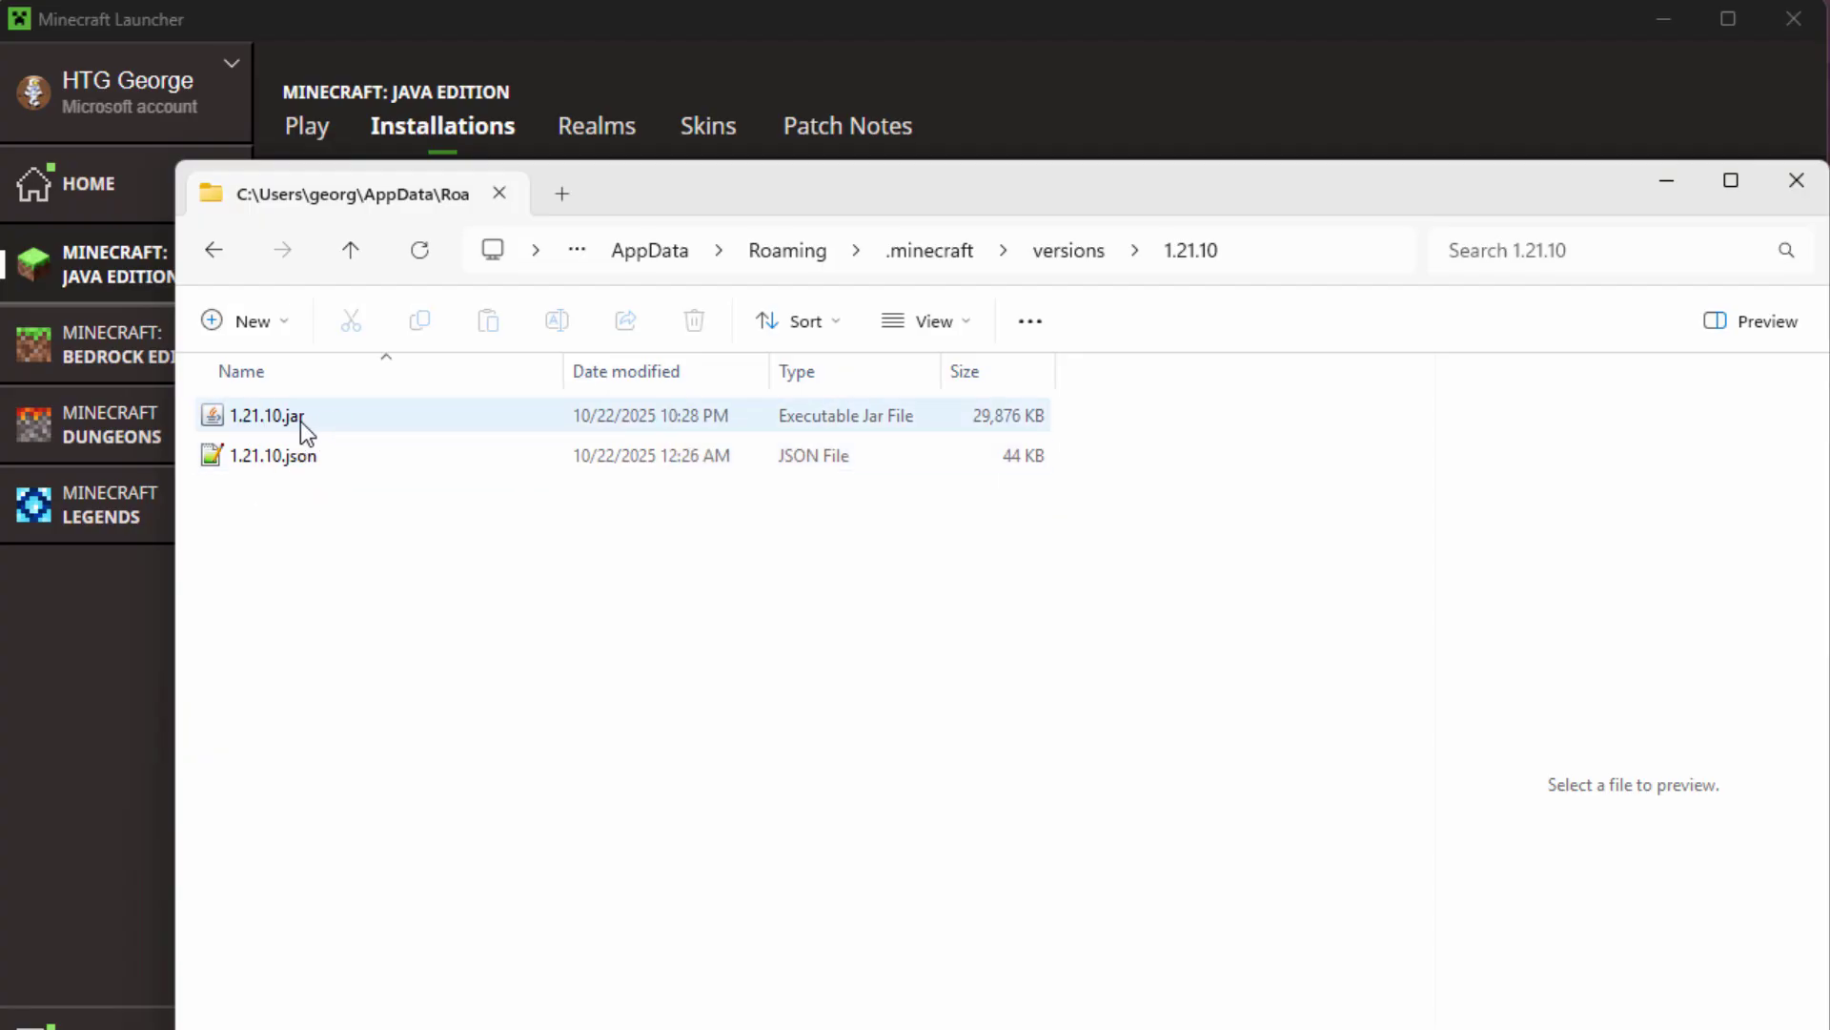
- Check whether the display of file name extensions is turned on in File Explorer
click(958, 329)
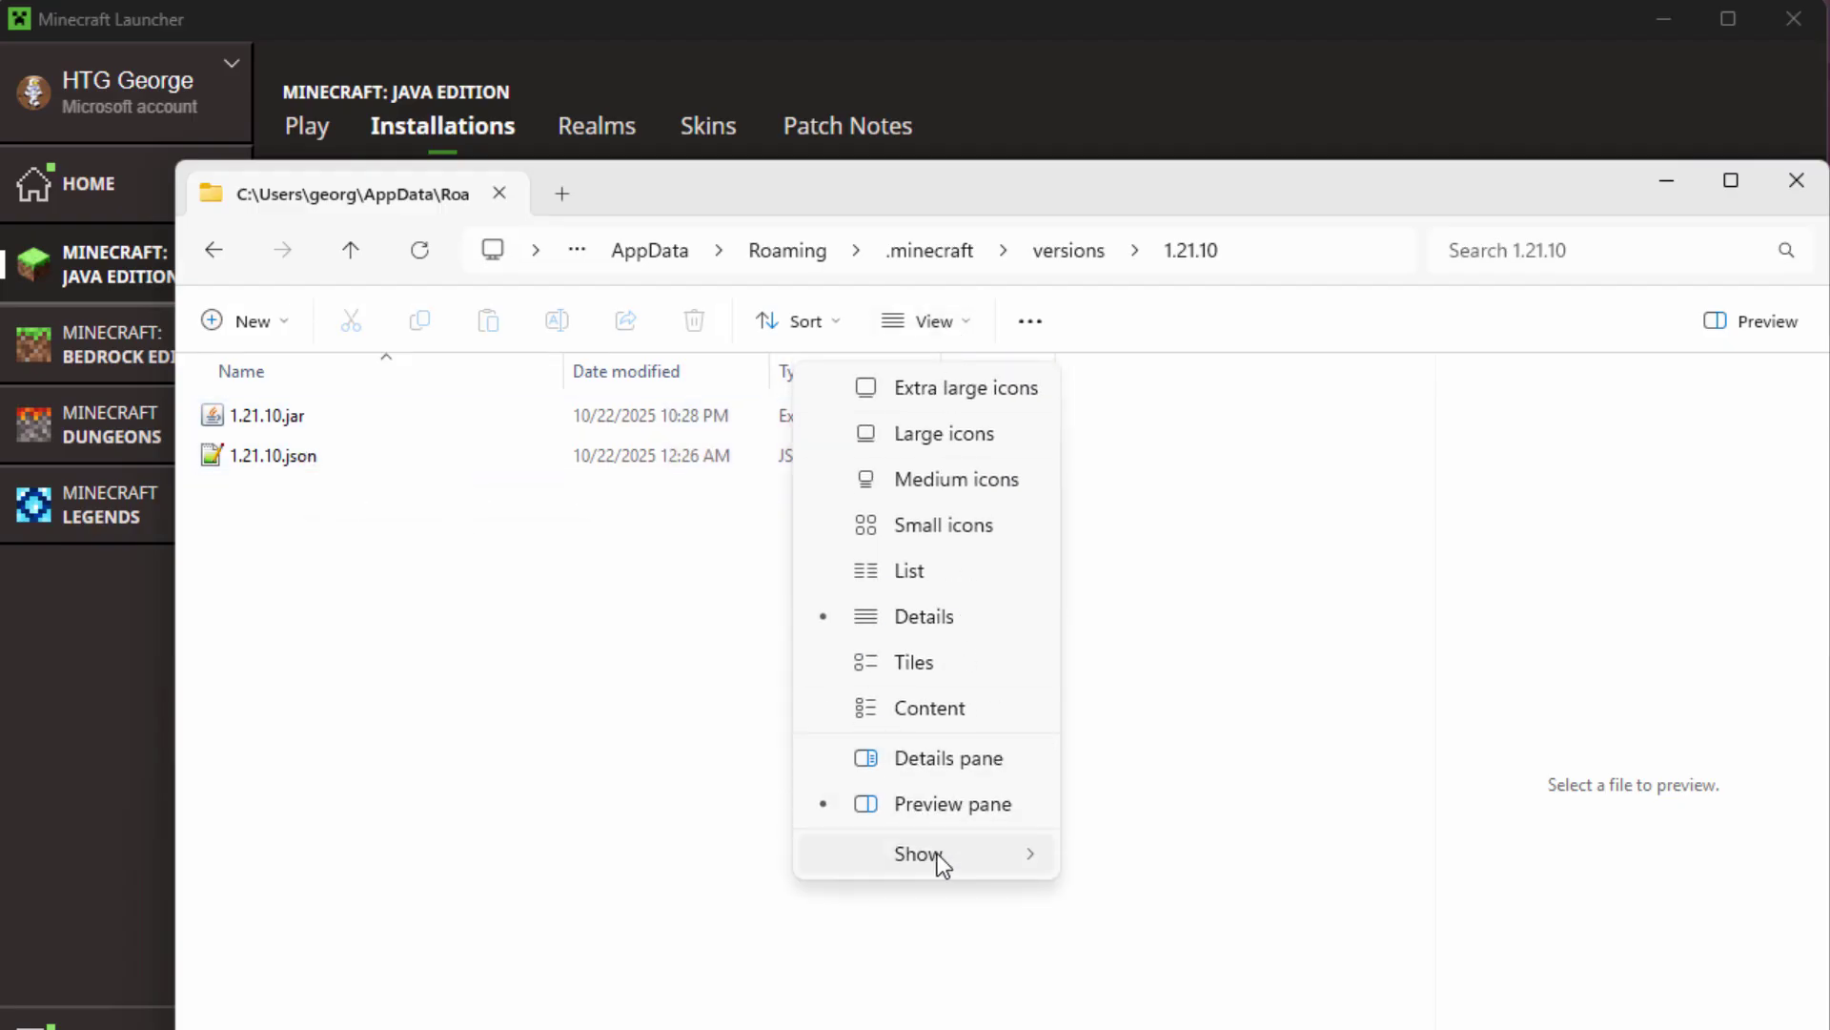
mouse_move(942, 862)
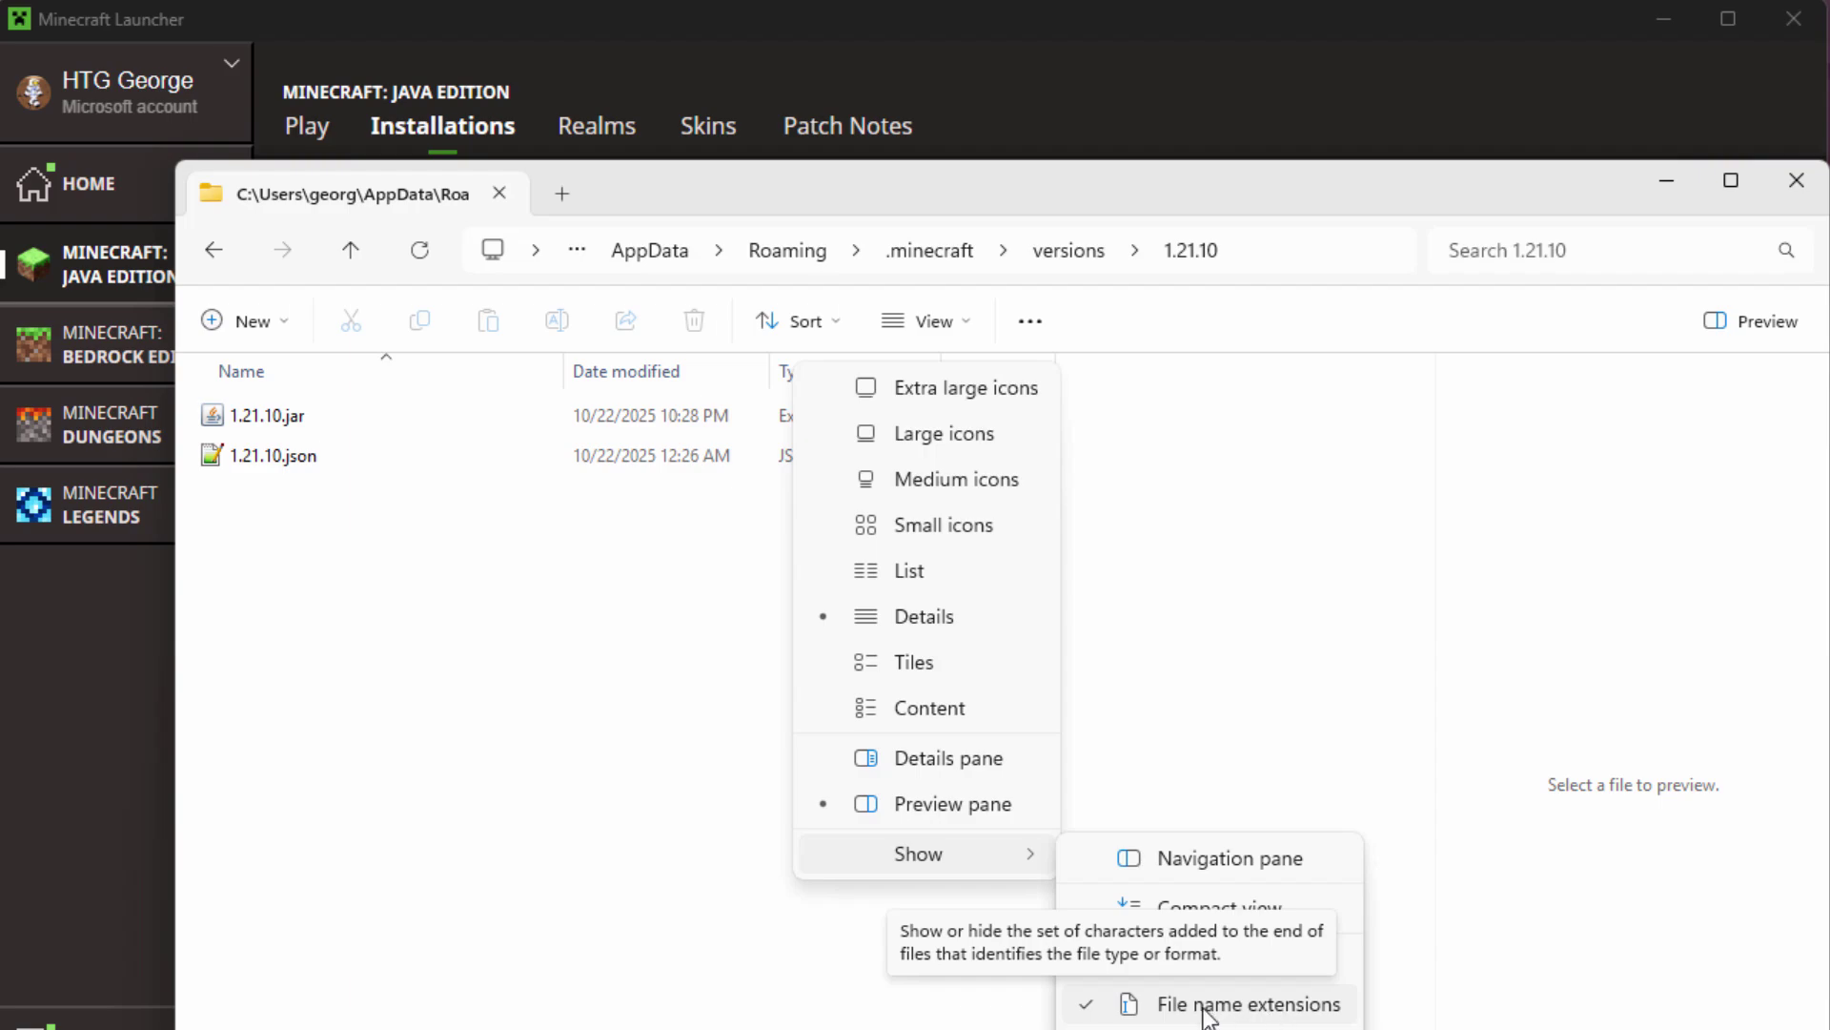
click(1030, 1001)
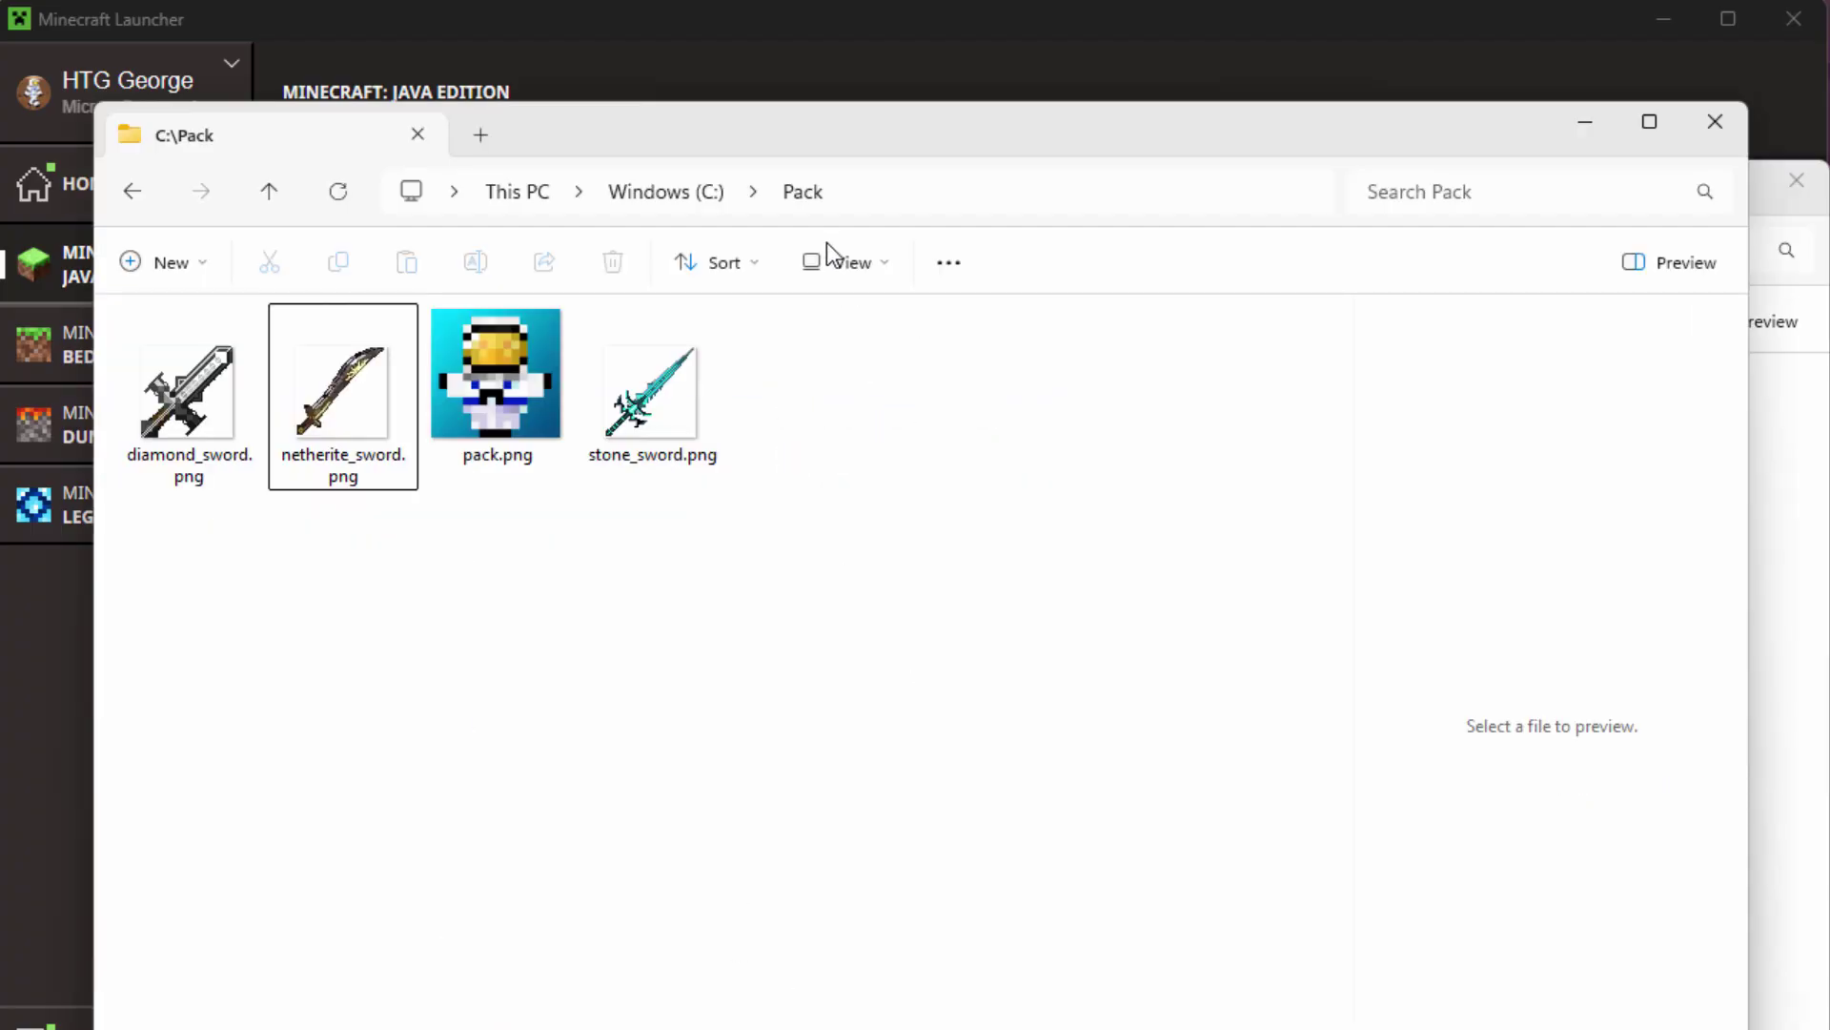
- Copy 1.21.10.jar from the version folder into C:\Pack, and close the version folder window
drag(778, 146, 758, 150)
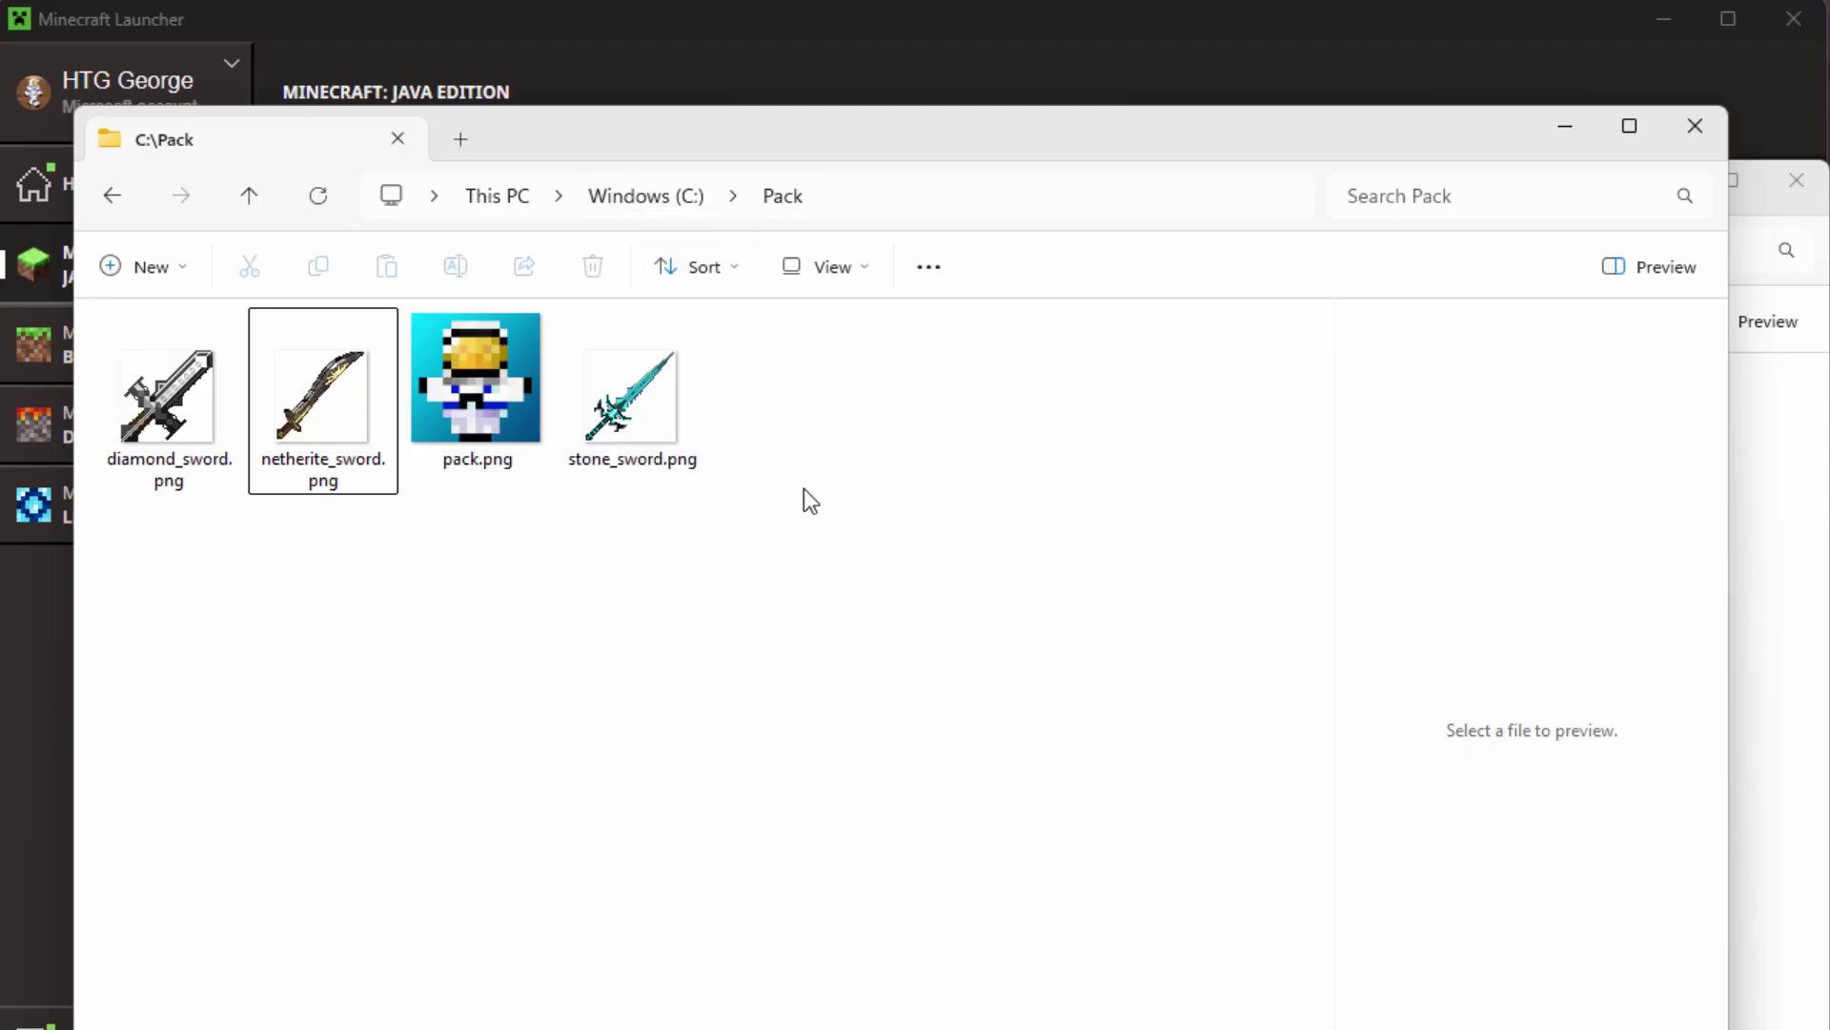
drag(867, 157, 611, 160)
click(1495, 192)
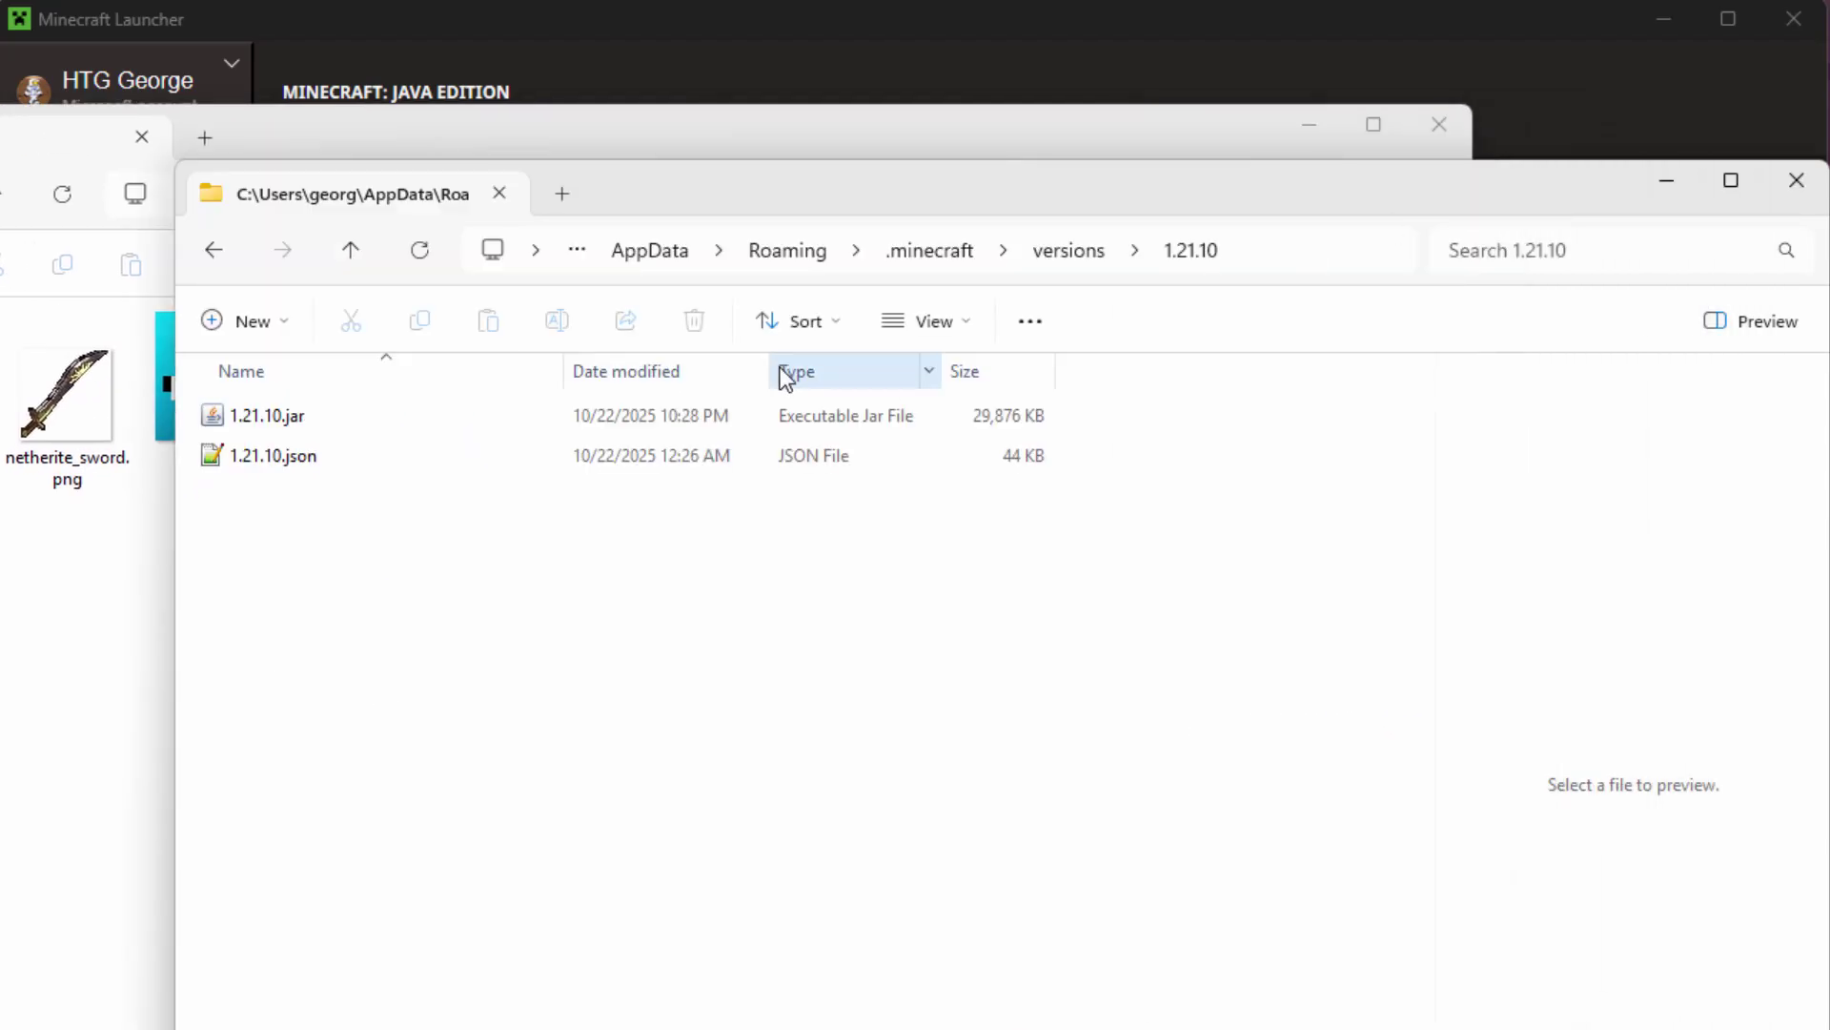
drag(654, 224, 1118, 261)
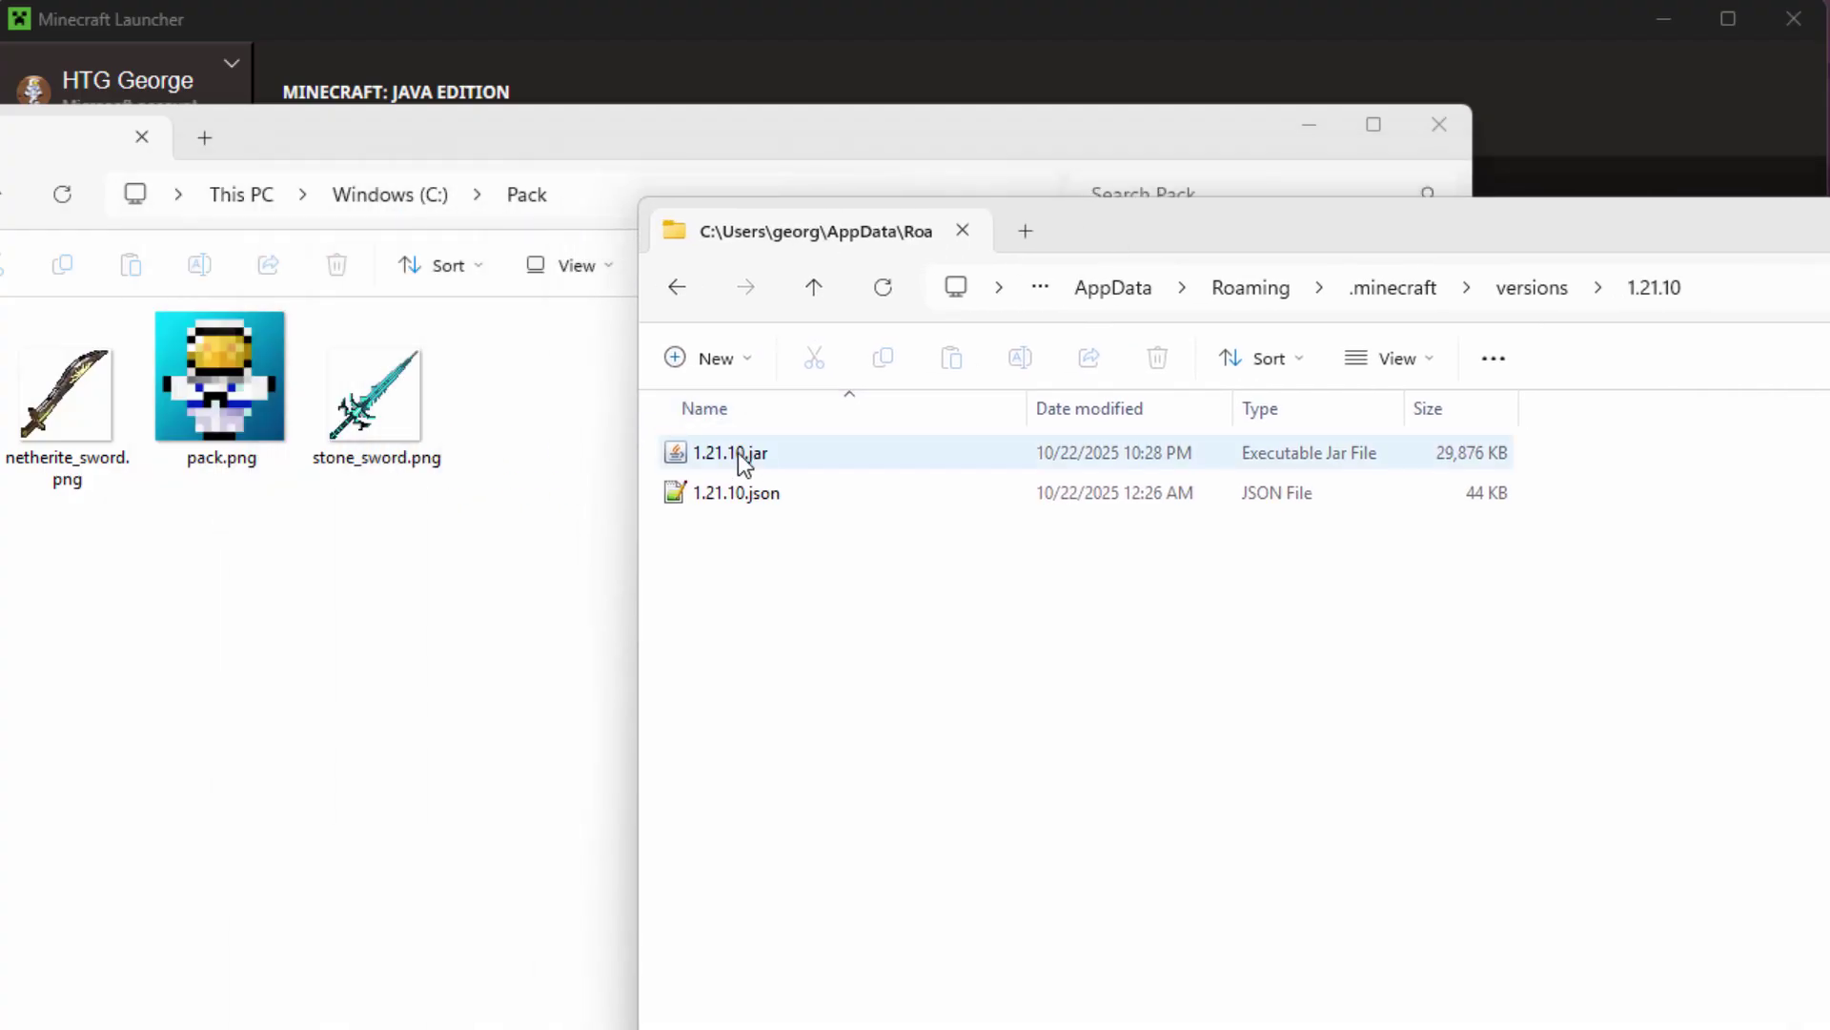
drag(738, 452, 360, 637)
click(404, 648)
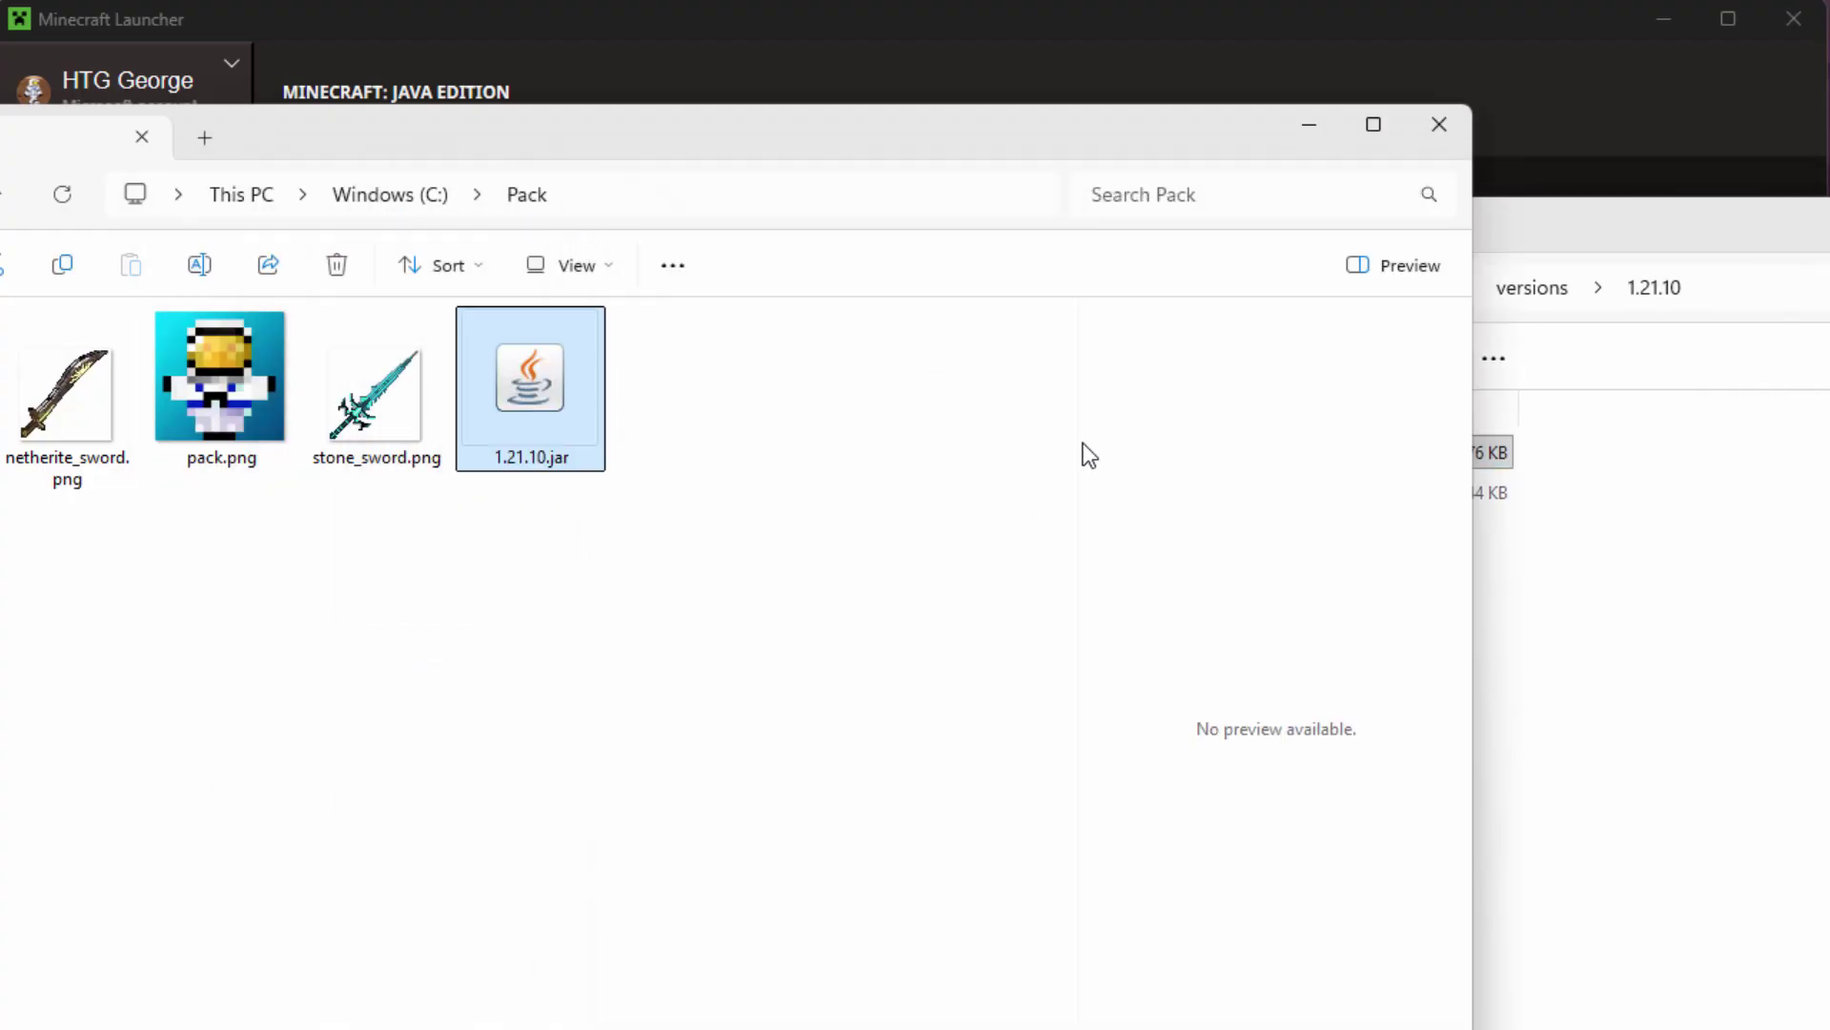
click(1641, 246)
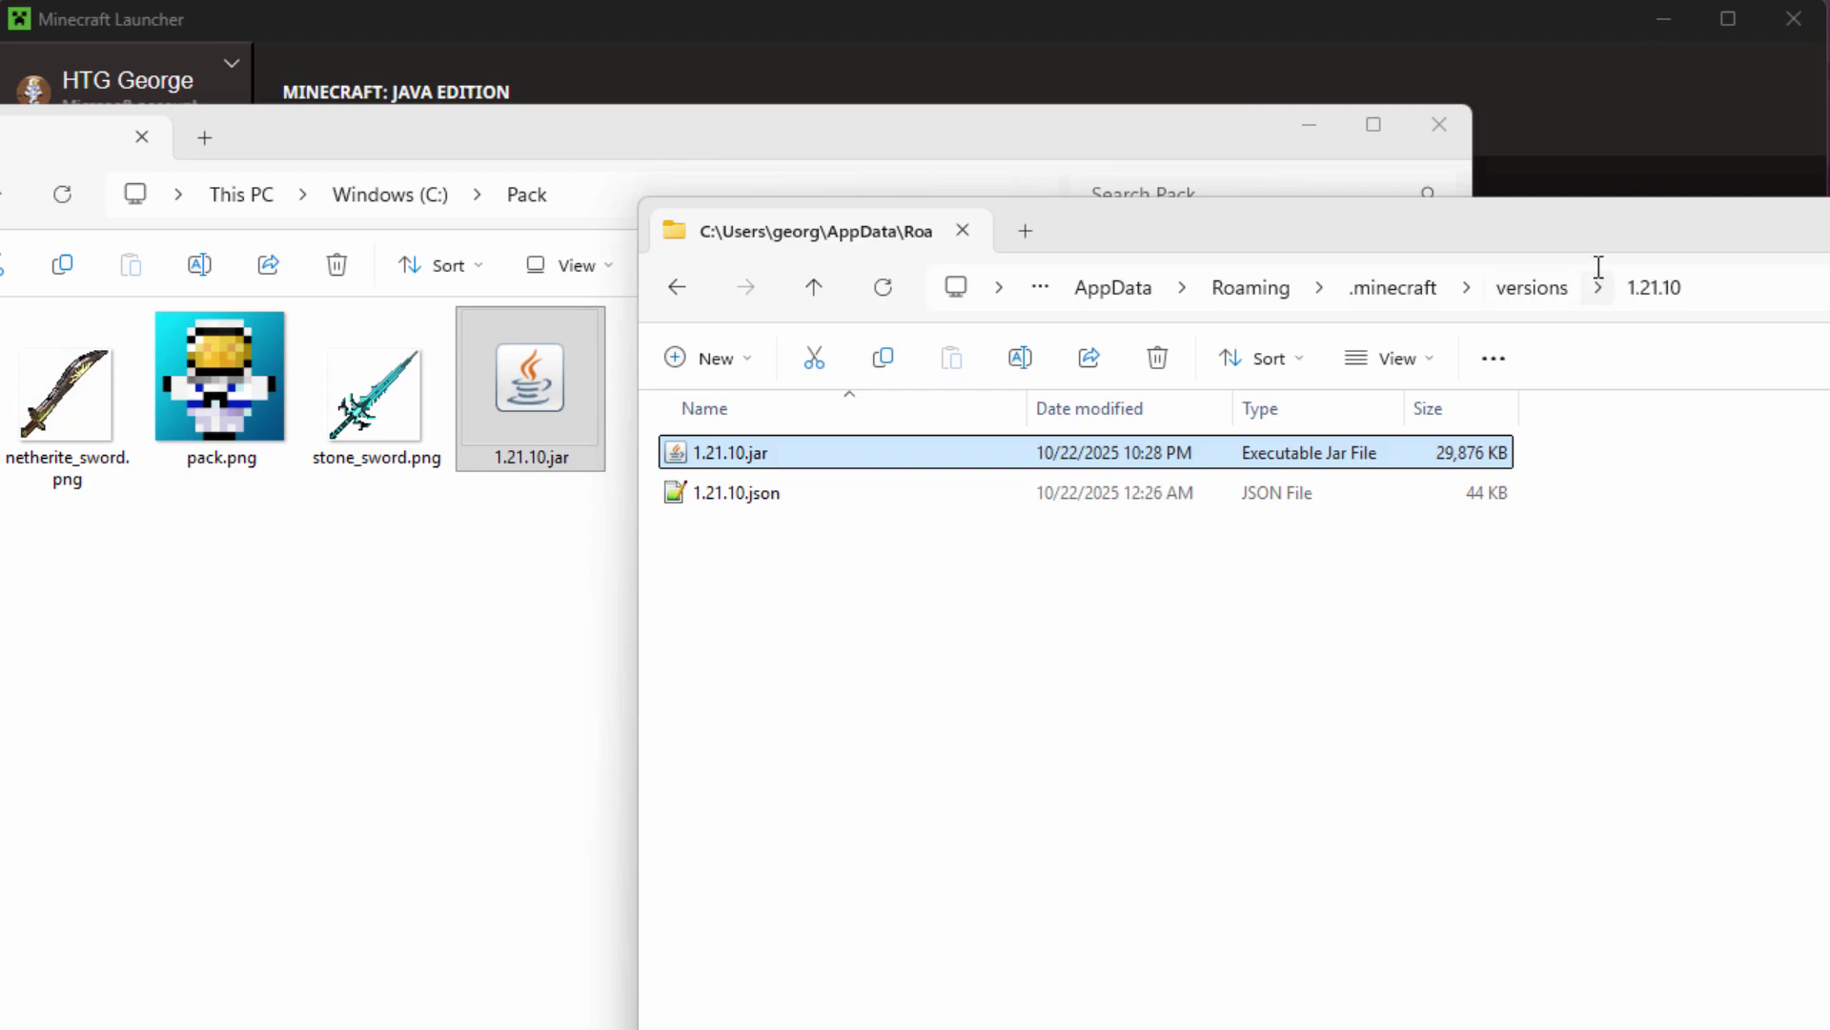
drag(1598, 261, 1199, 340)
click(1670, 314)
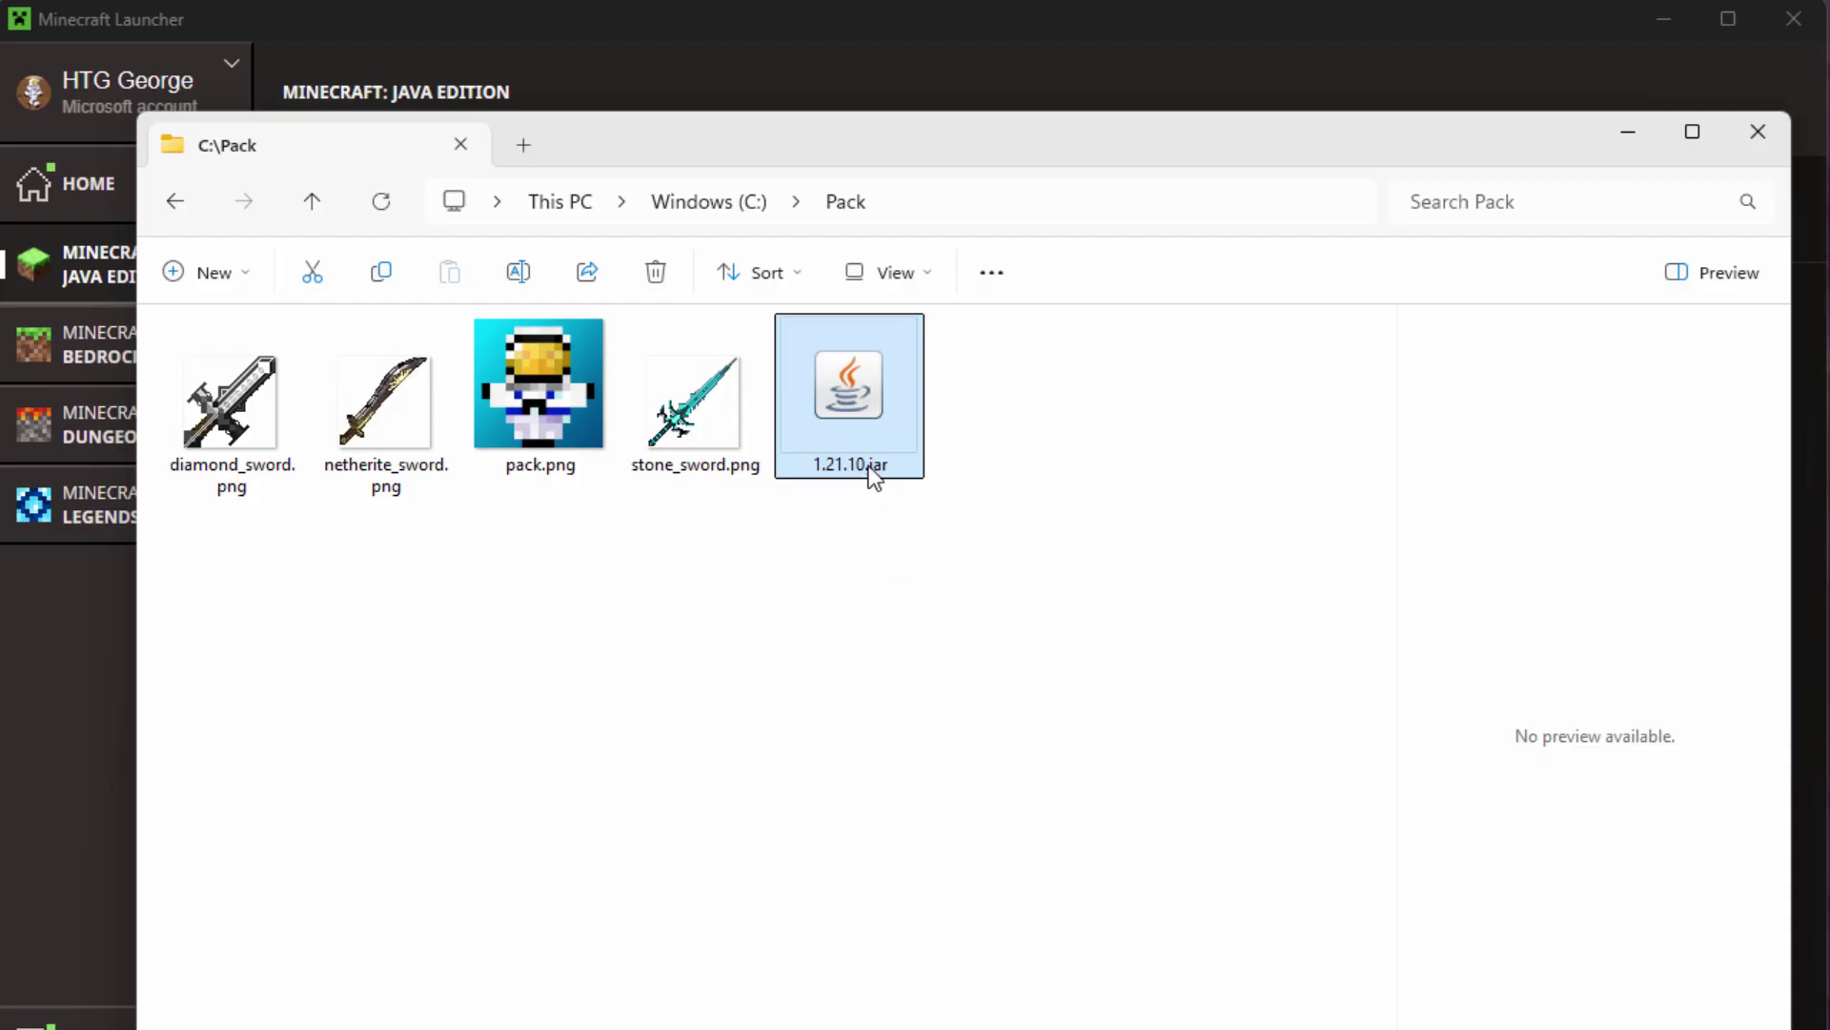
- Rename the copied 1.21.10.jar in the Pack folder to 1.21.10.zip
right_click(858, 463)
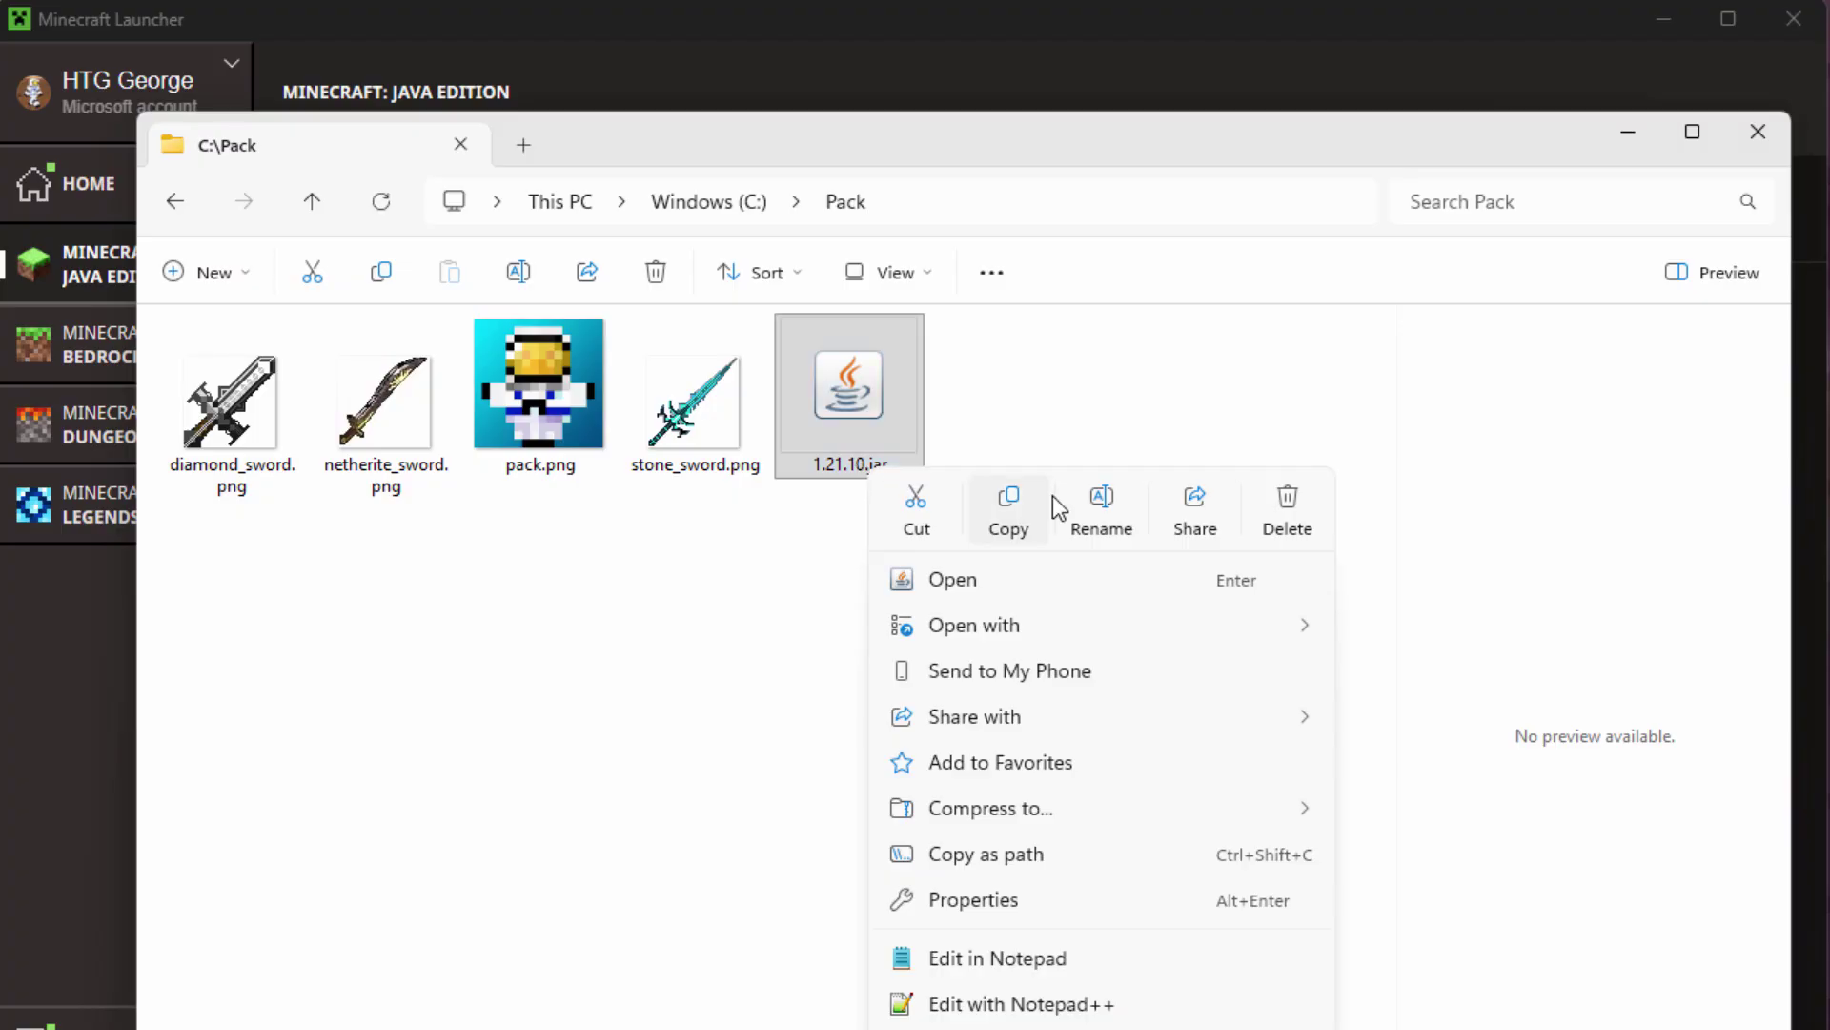
click(1099, 511)
key(End)
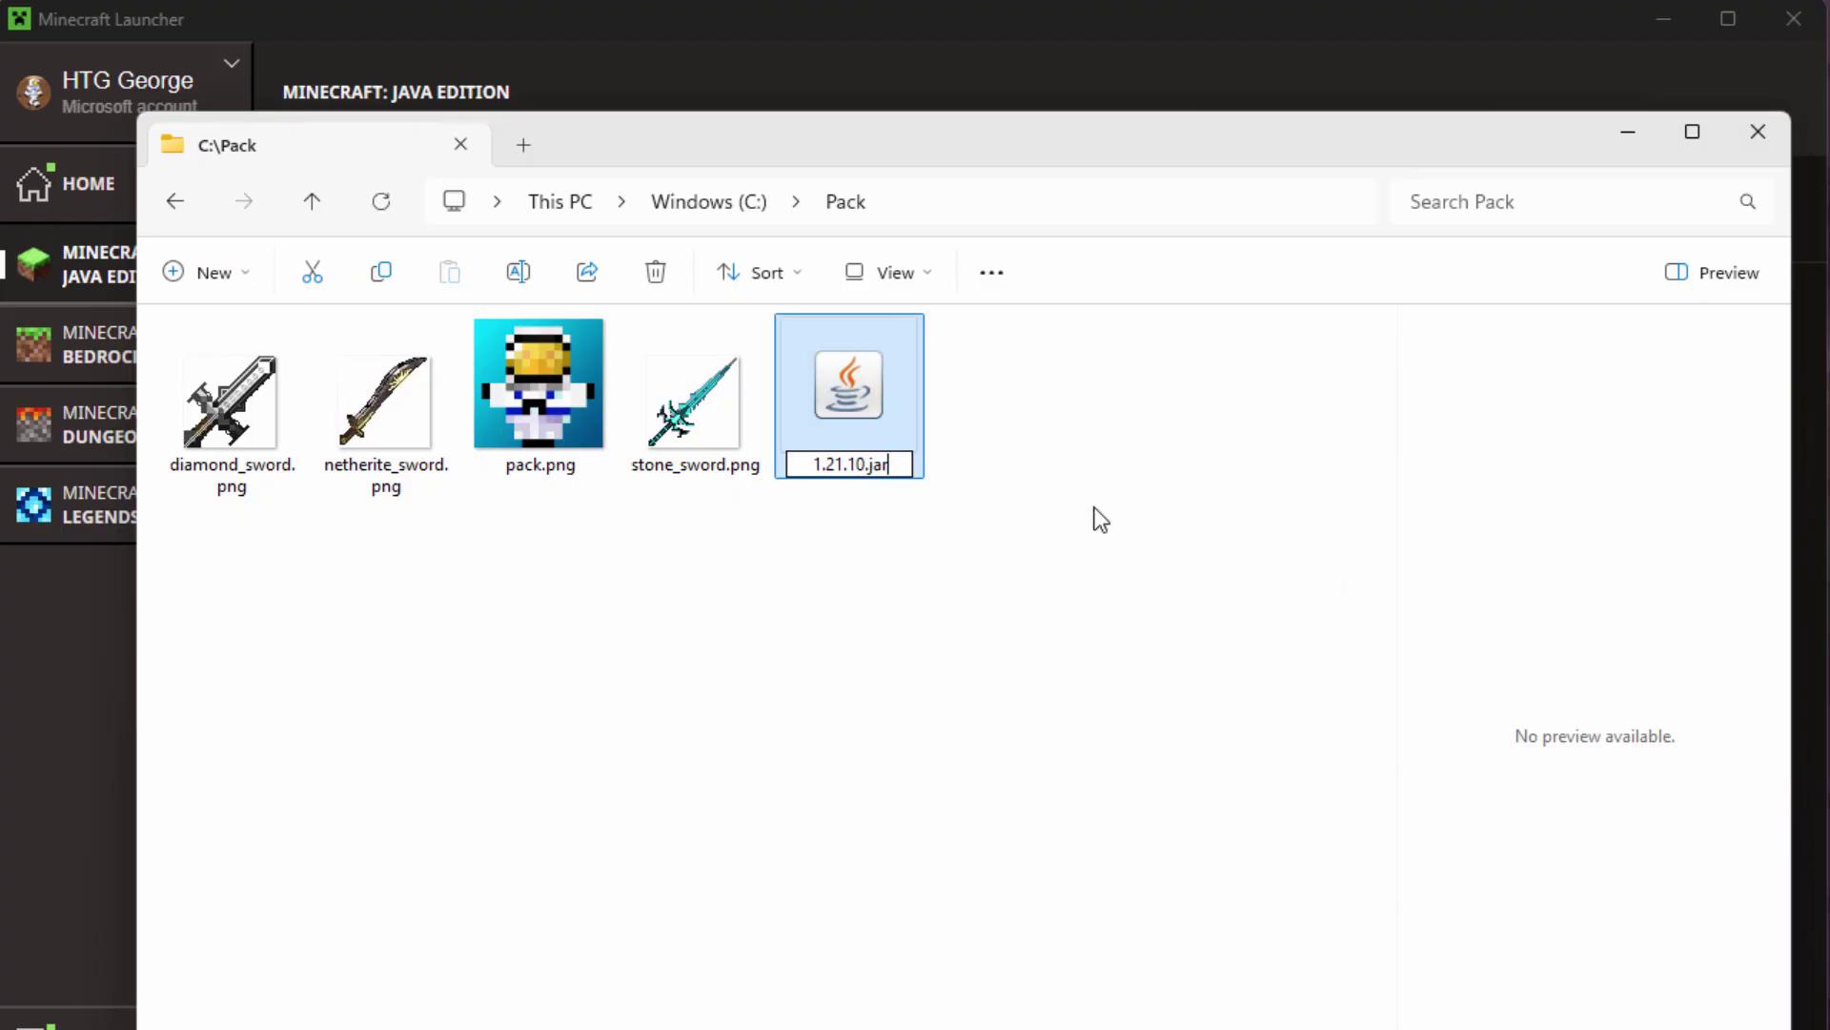
key(BackSpace)
key(BackSpace)
key(BackSpace)
text(zip)
key(Return)
click(1051, 644)
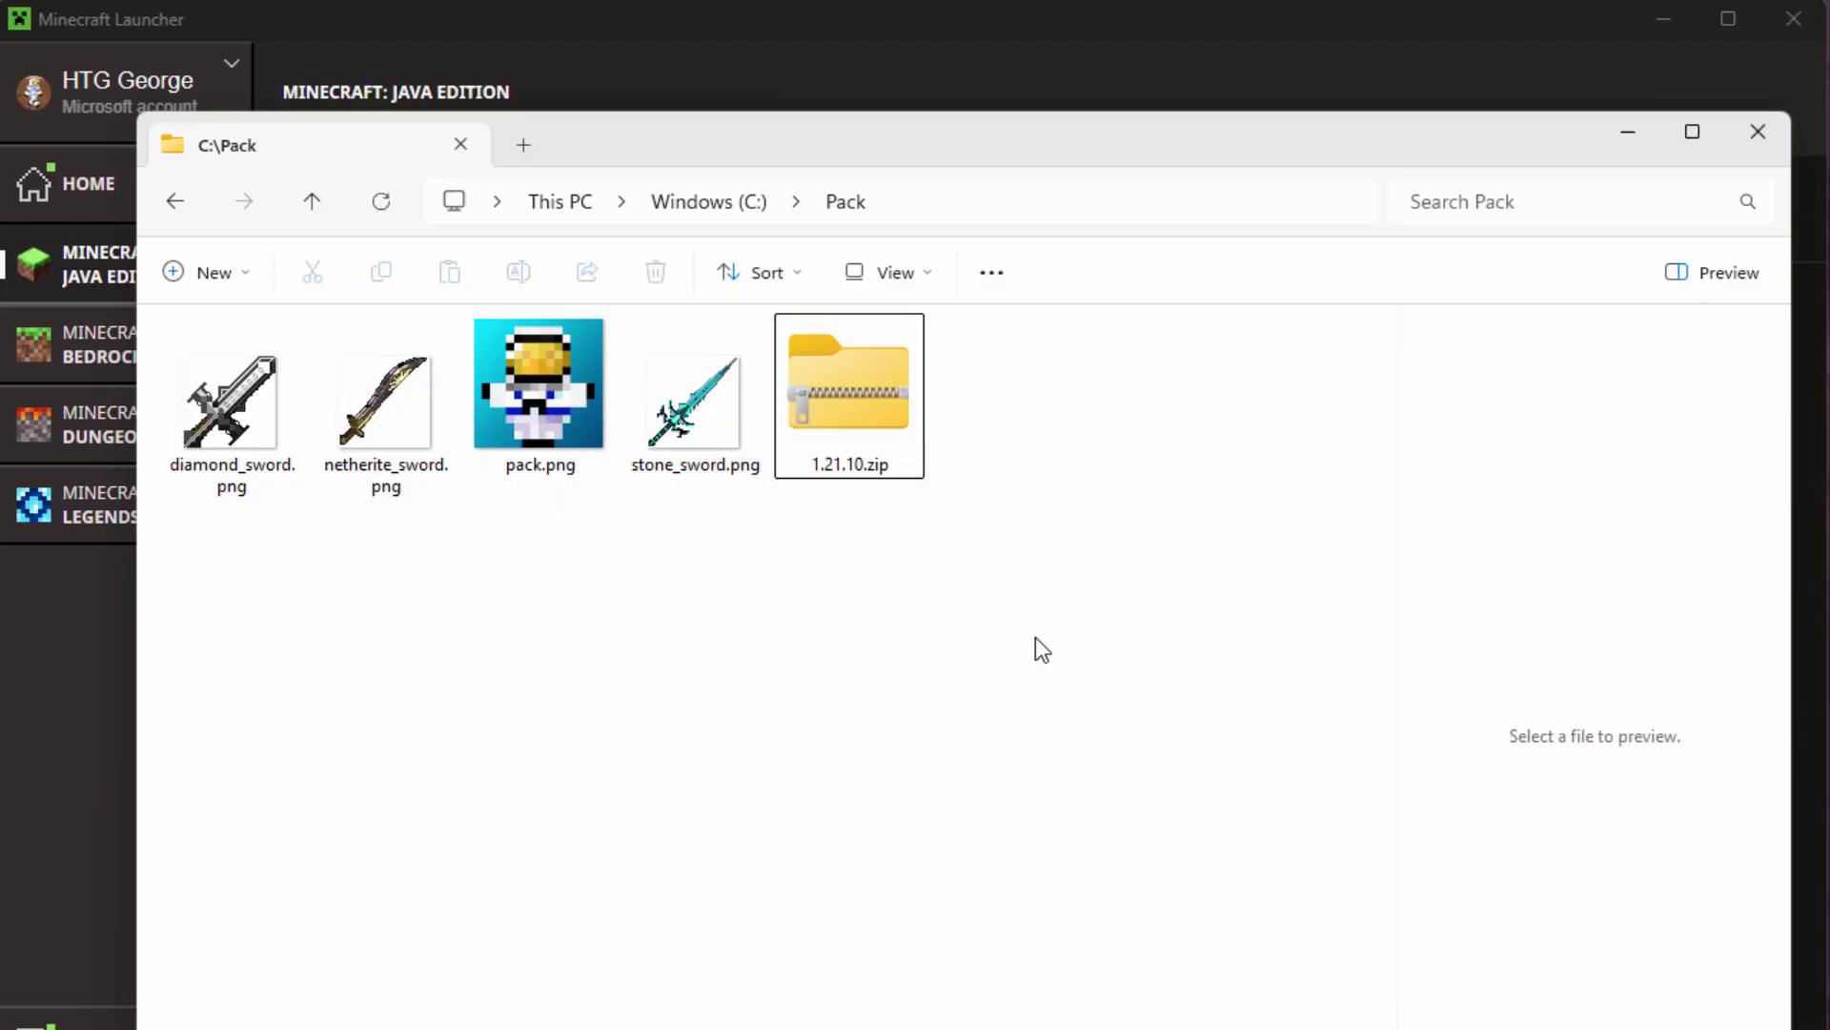
- Open 1.21.10.zip in a new window and place it beside the Pack folder window
right_click(845, 396)
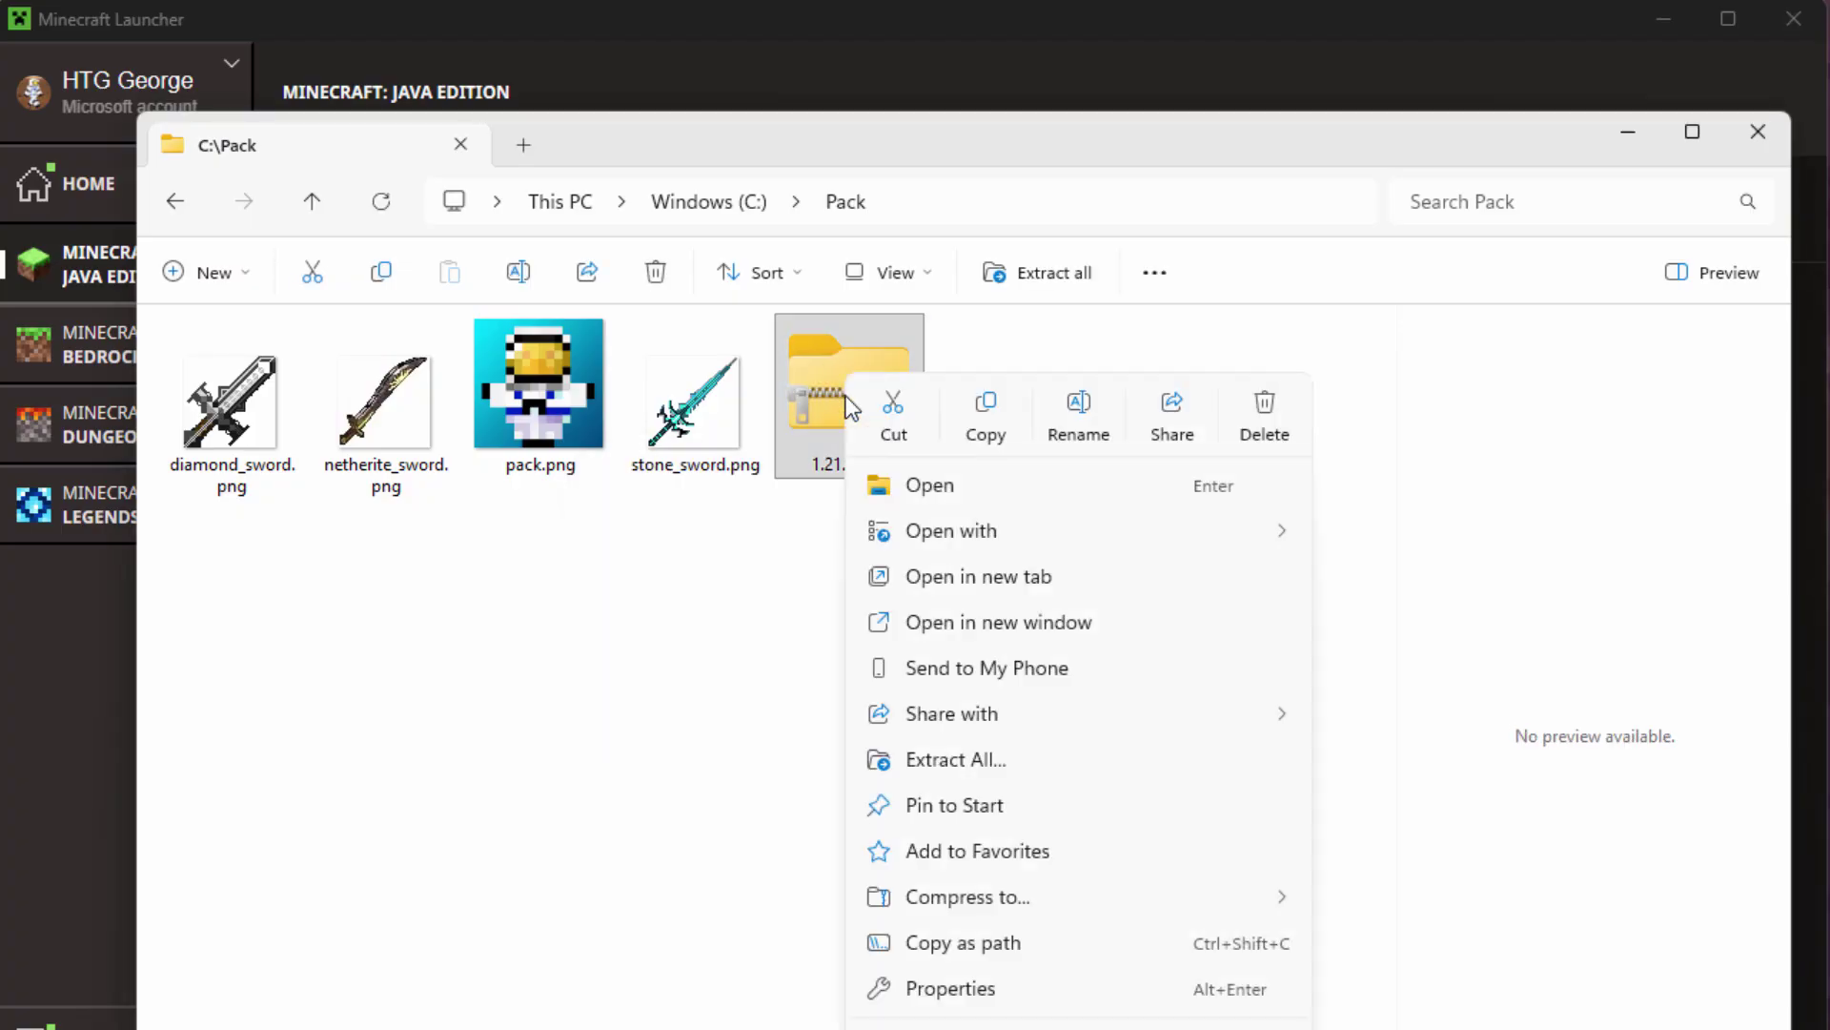
click(996, 621)
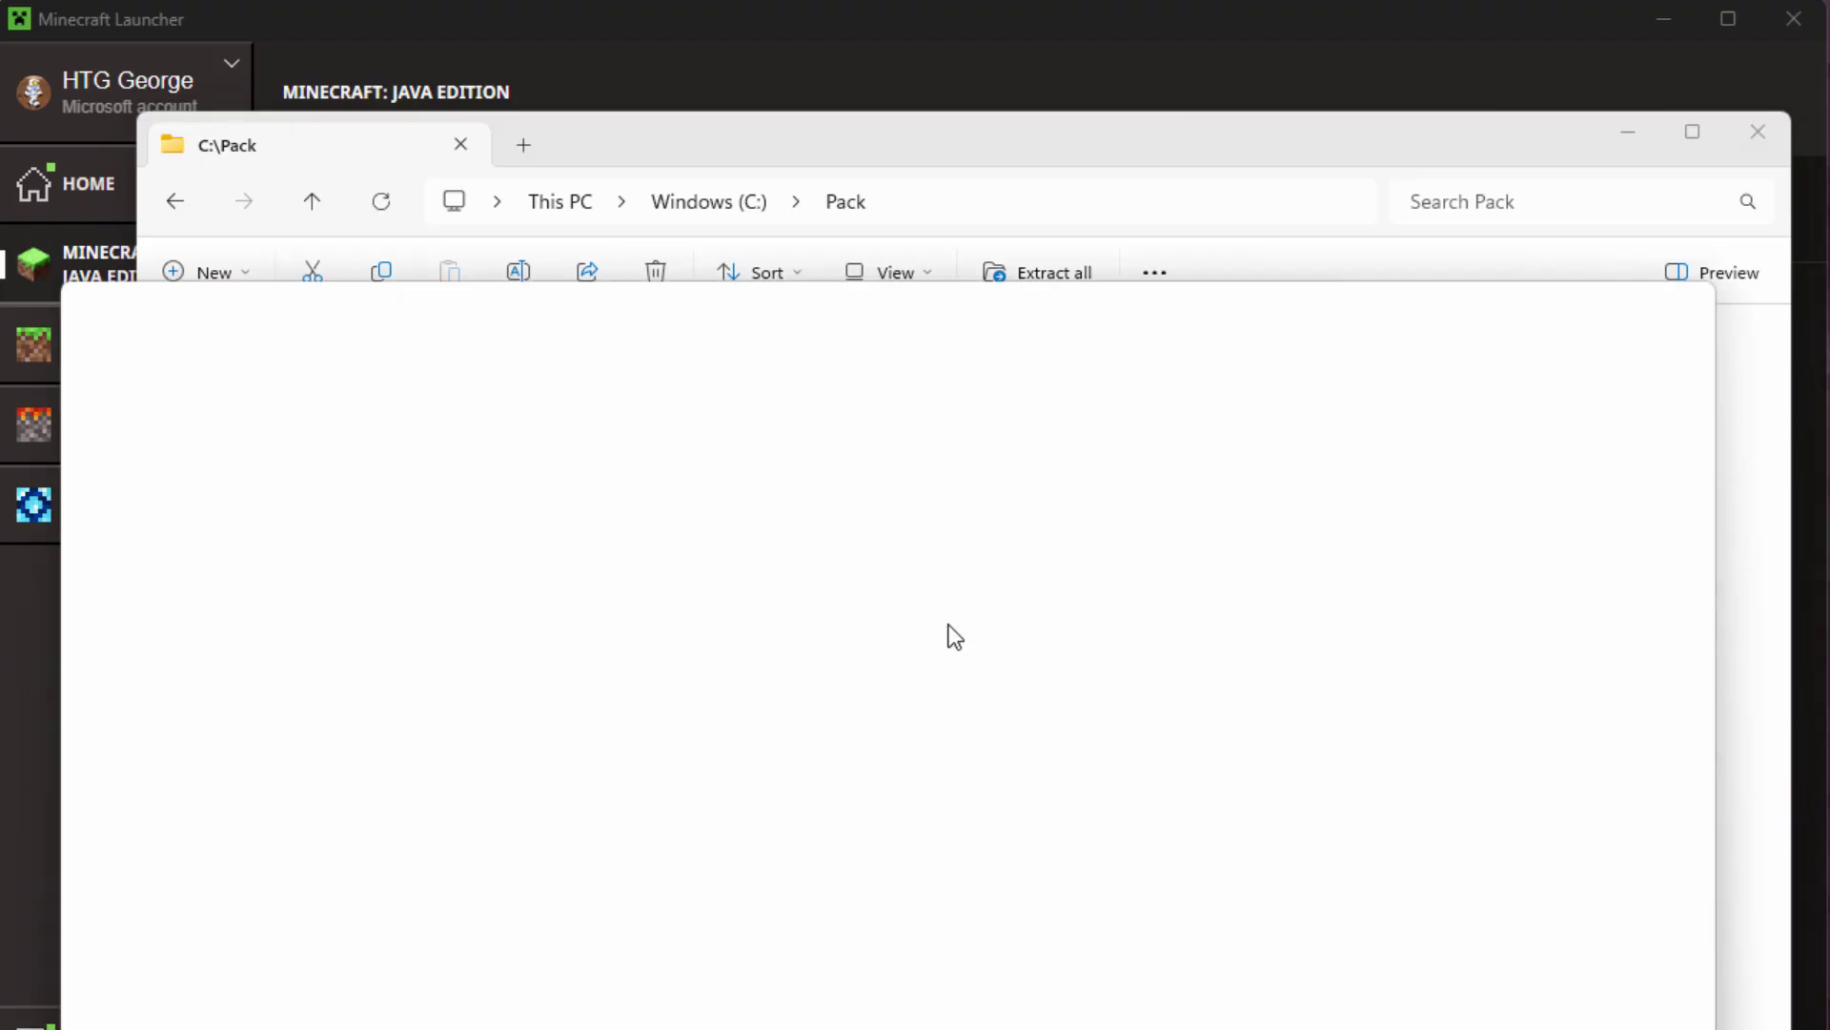
drag(600, 312, 1179, 82)
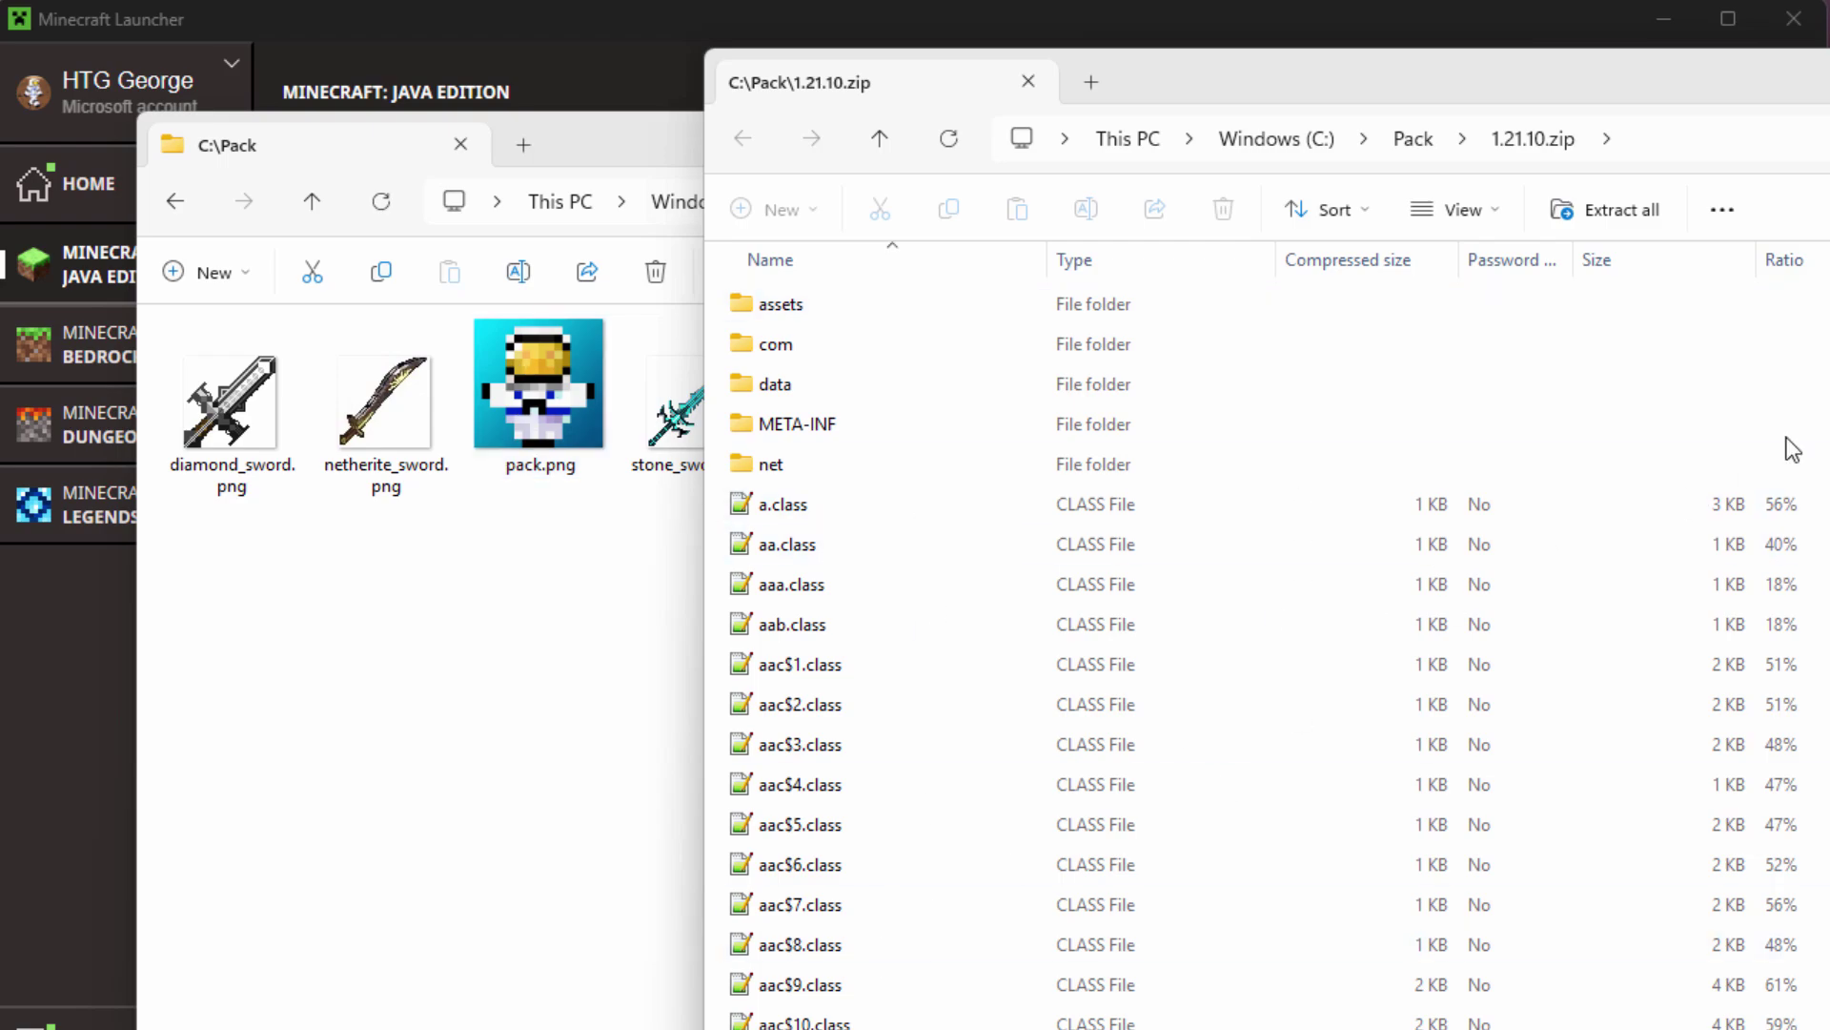
- Look over the archive's root files and go into its assets\minecraft folder
scroll(815, 596, down, 20)
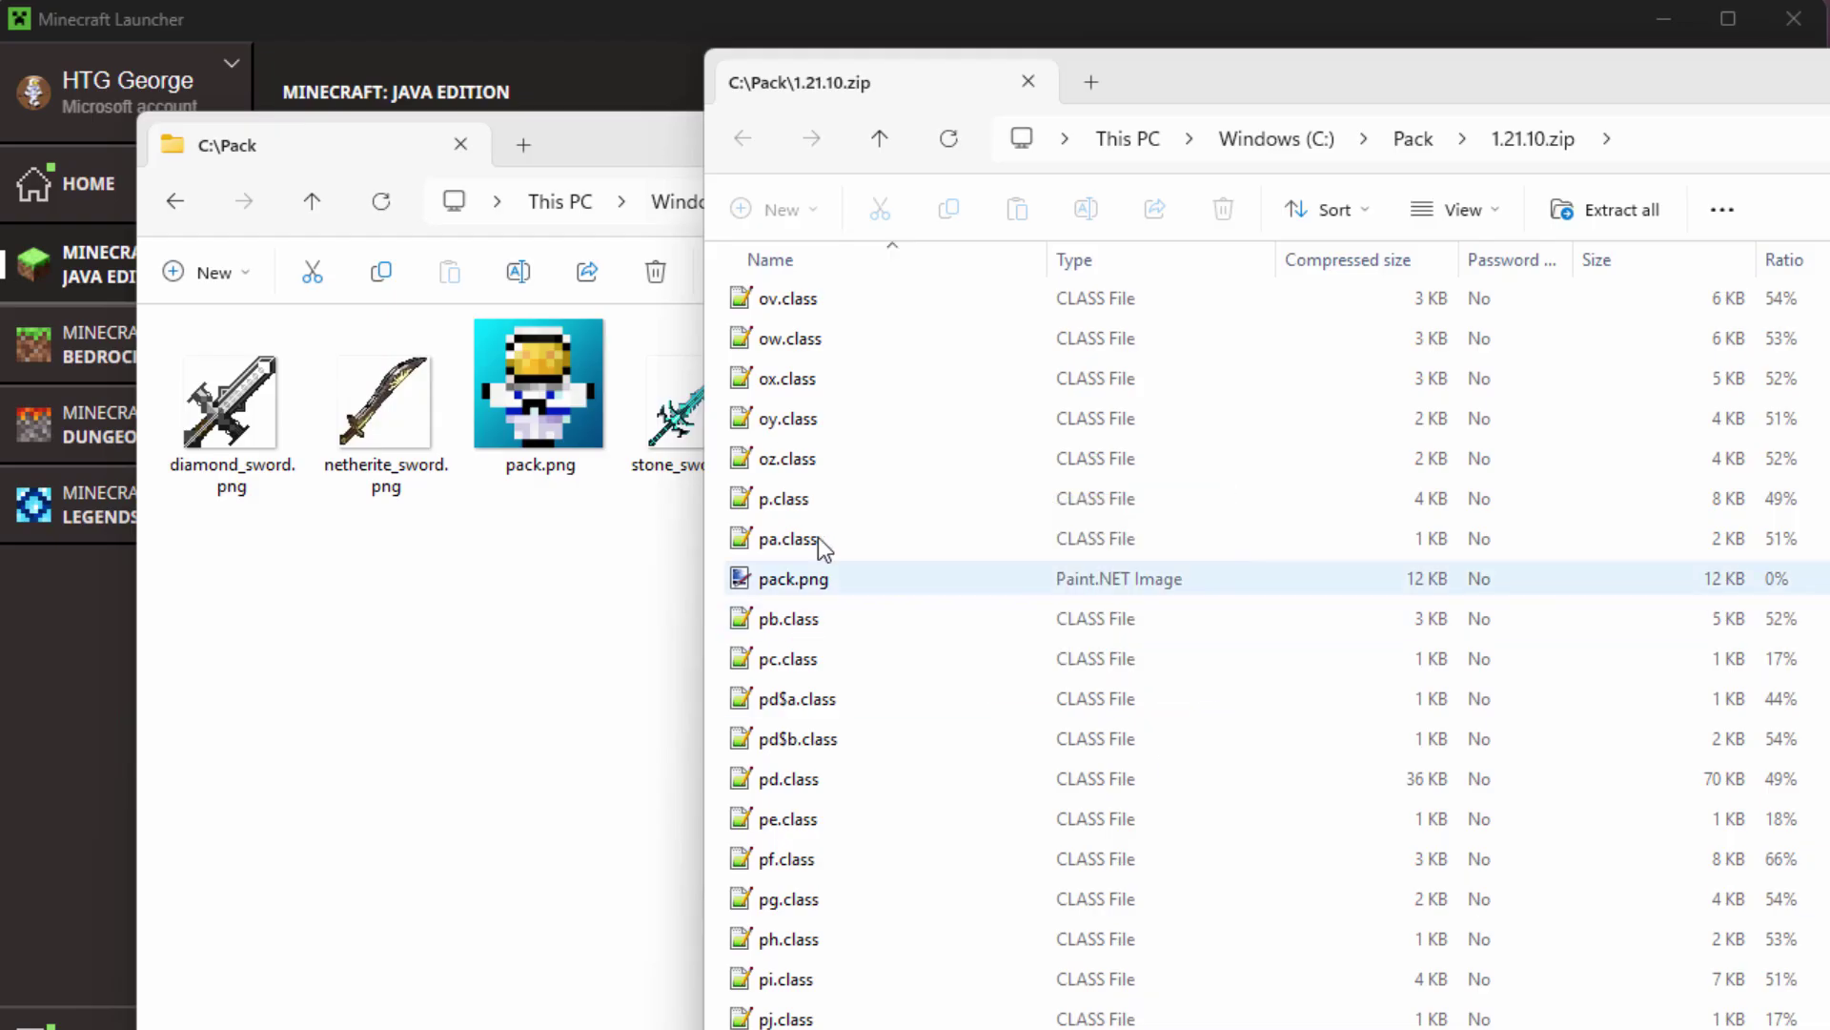
scroll(1430, 753, up, 20)
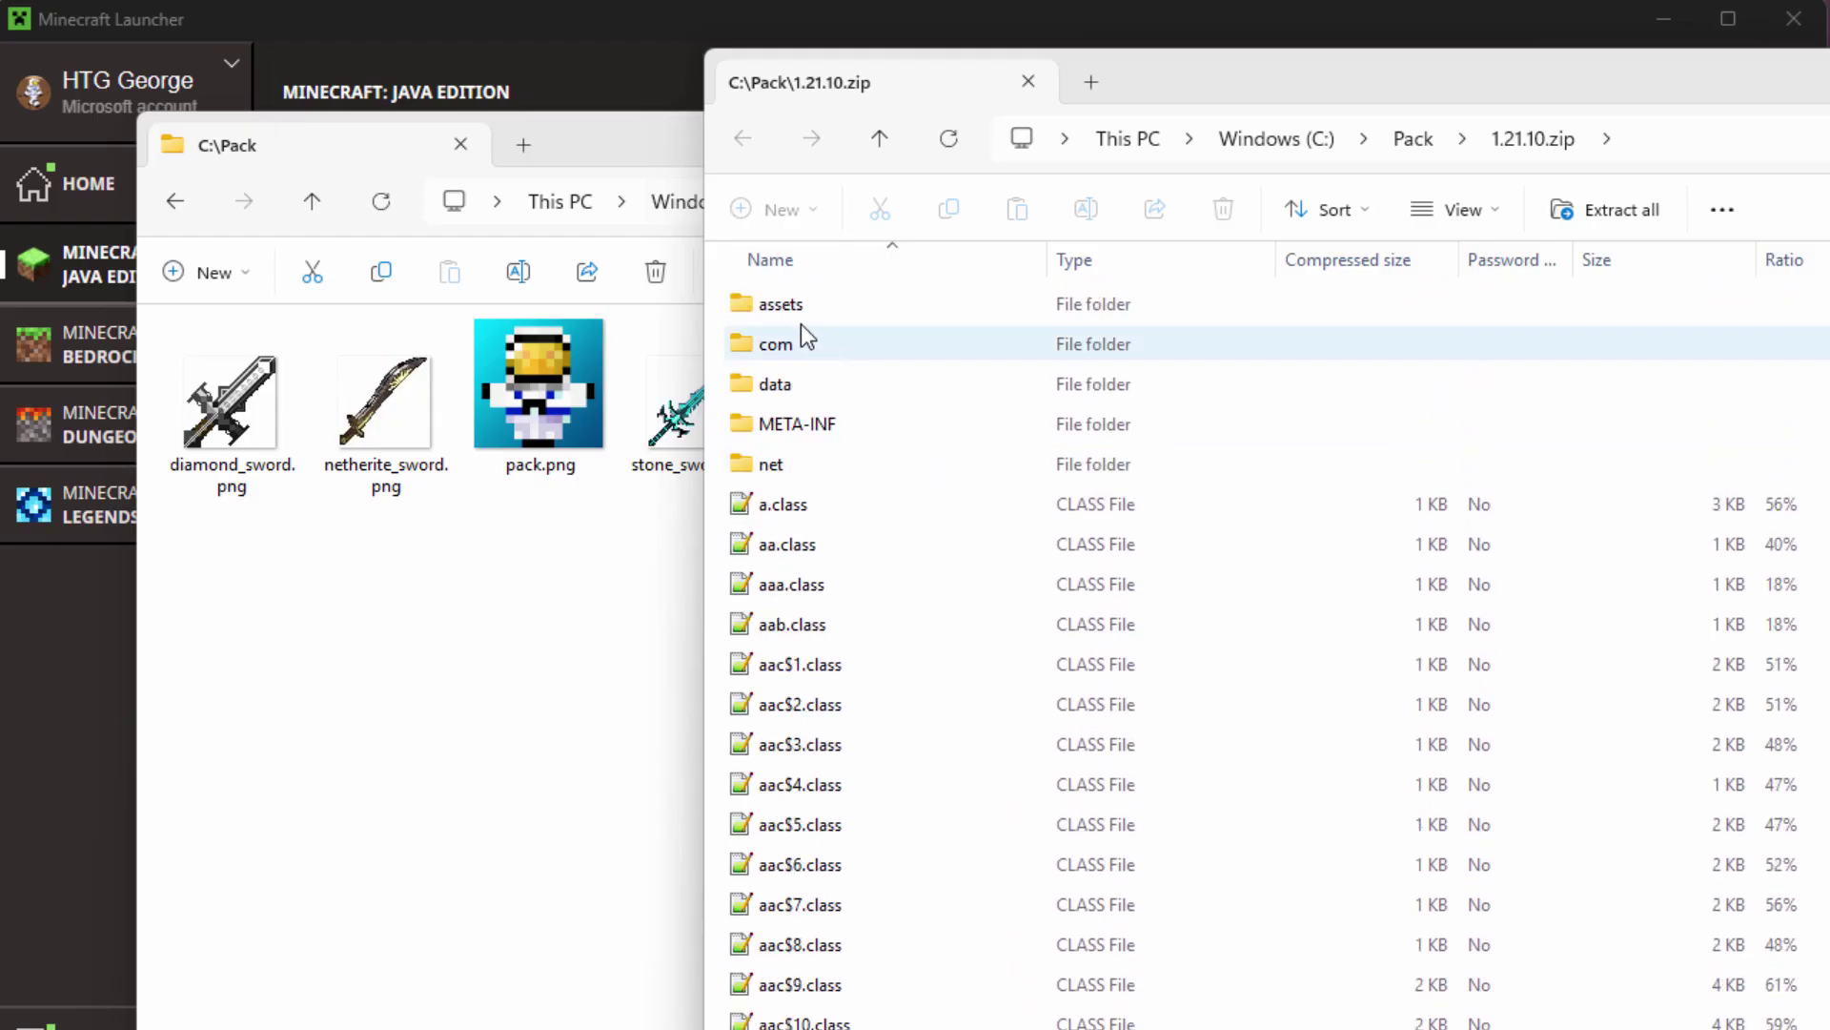
double_click(739, 303)
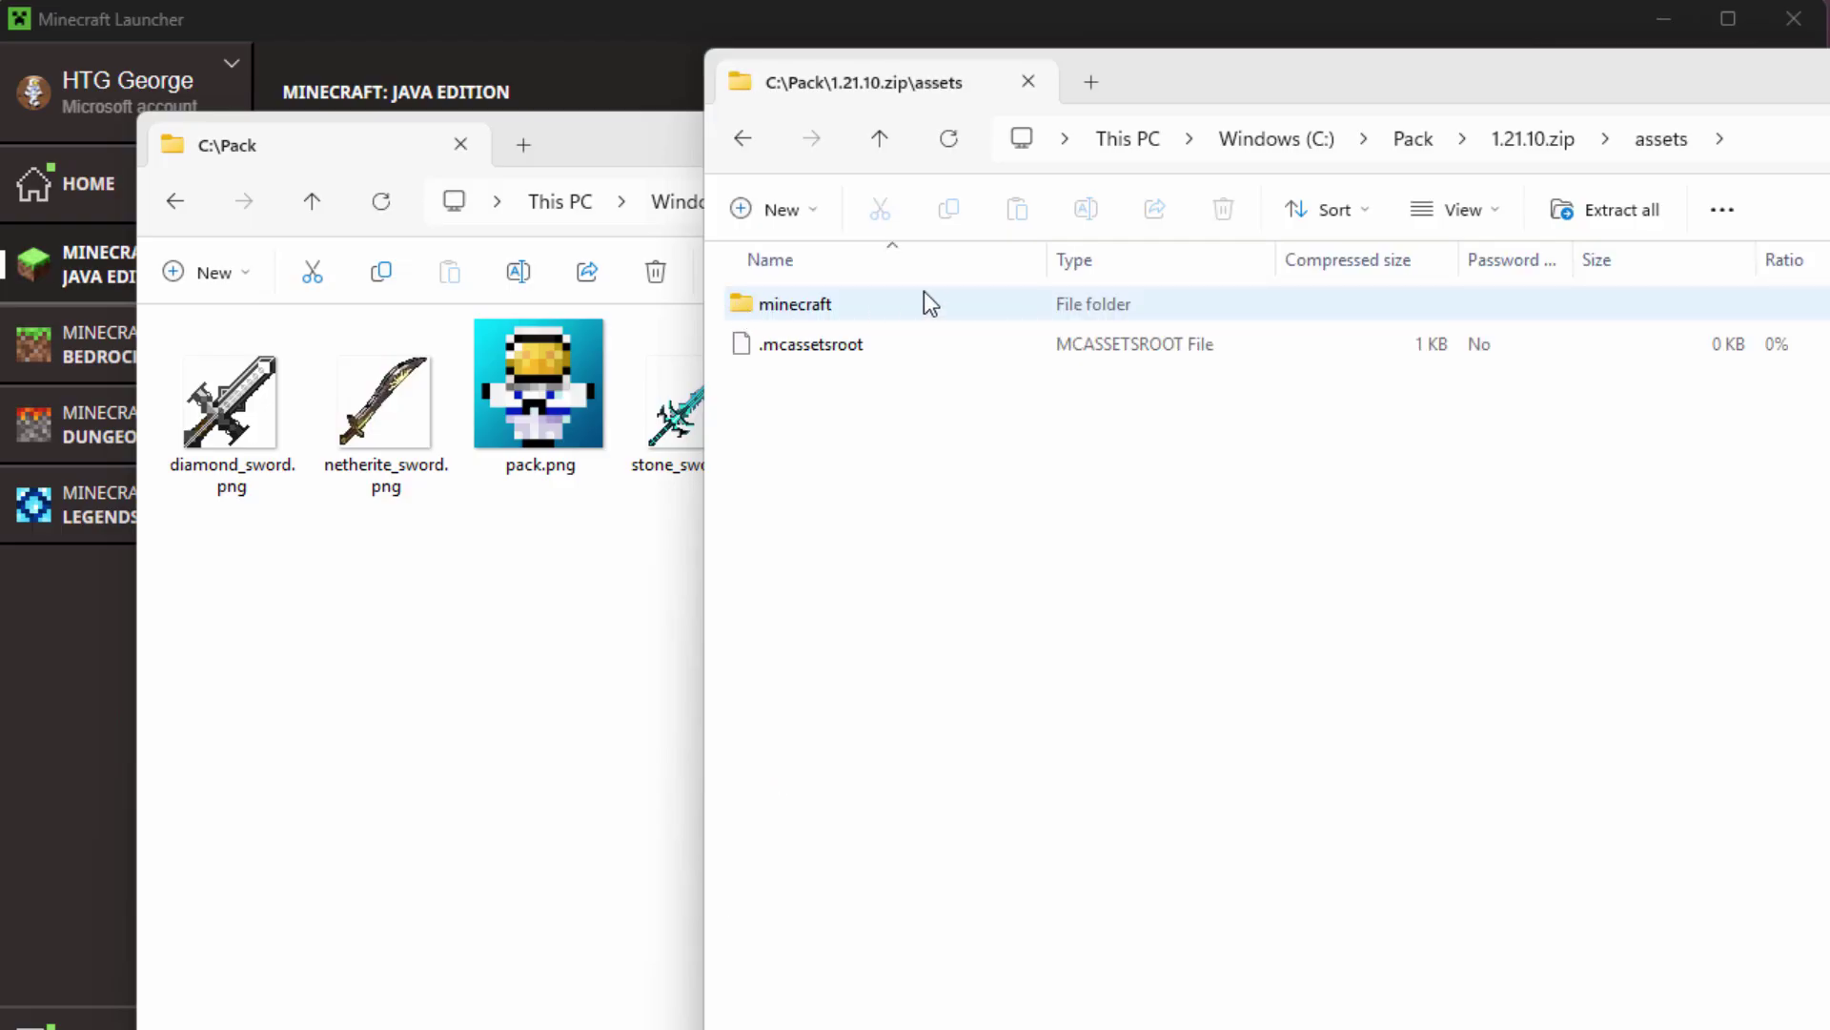
double_click(734, 305)
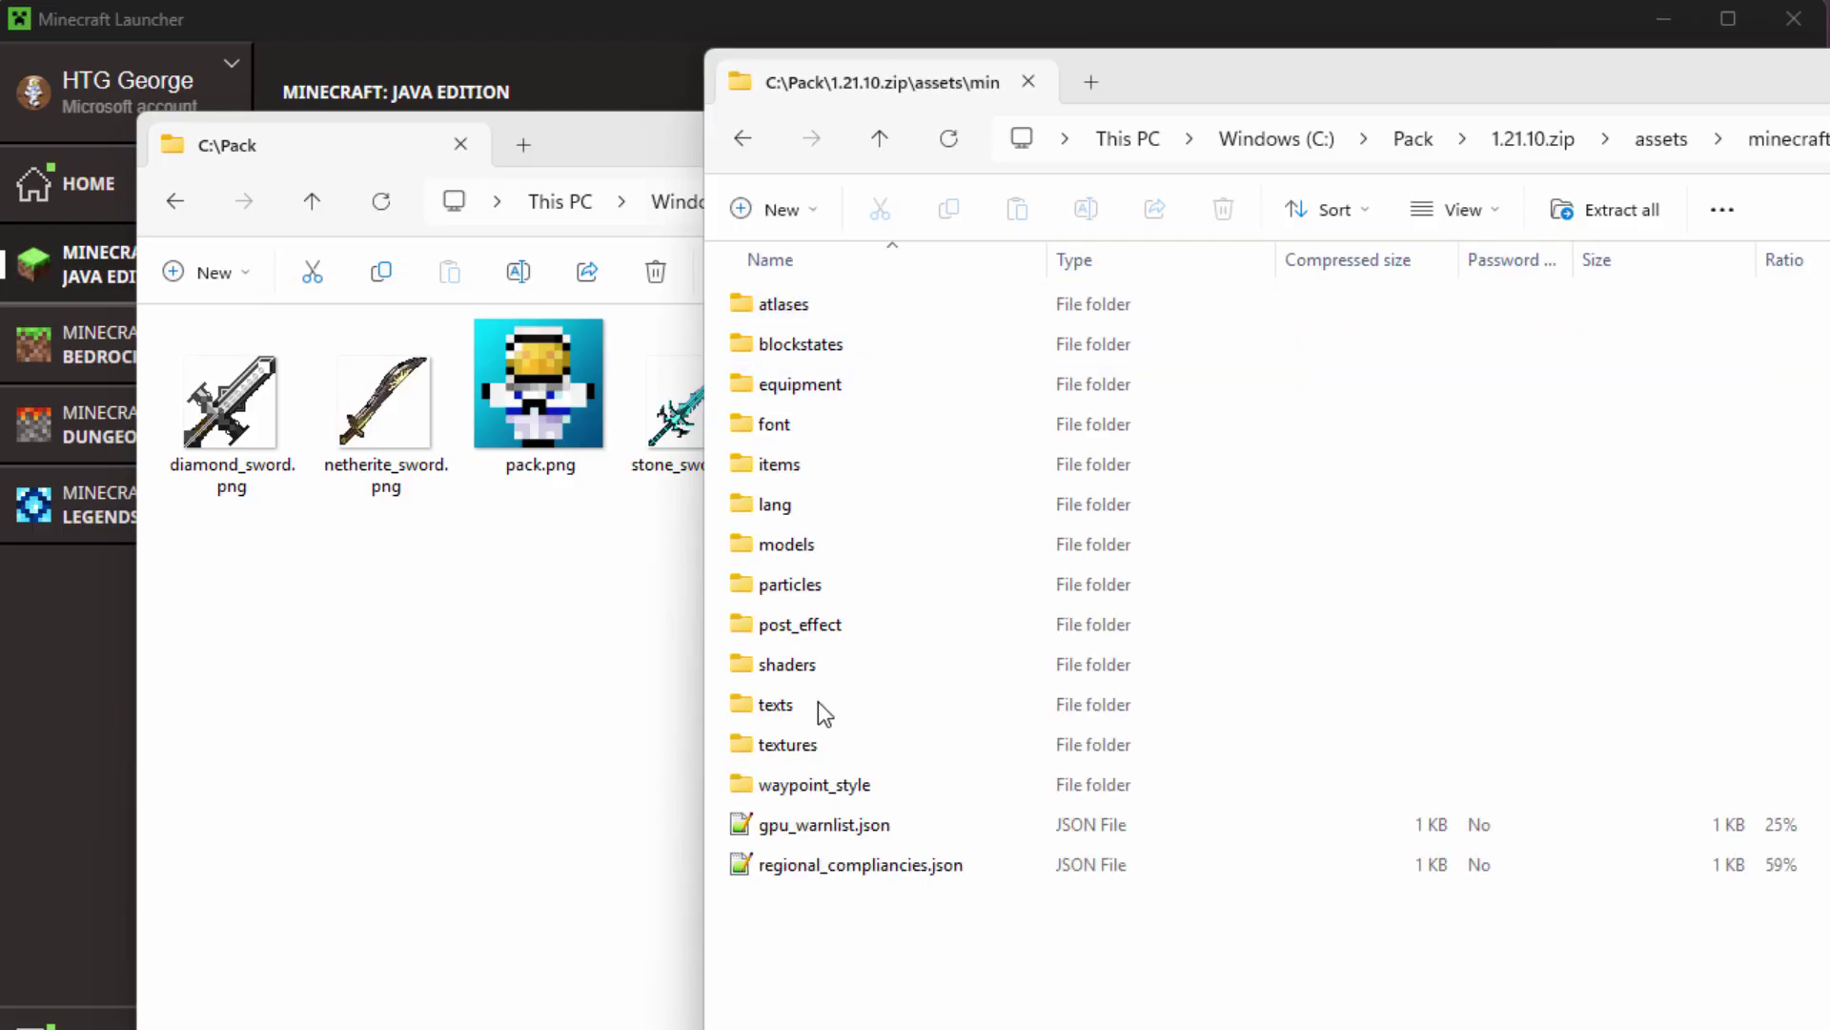
- Open the textures\item folder inside 1.21.10.zip and display its files as large icons
double_click(758, 747)
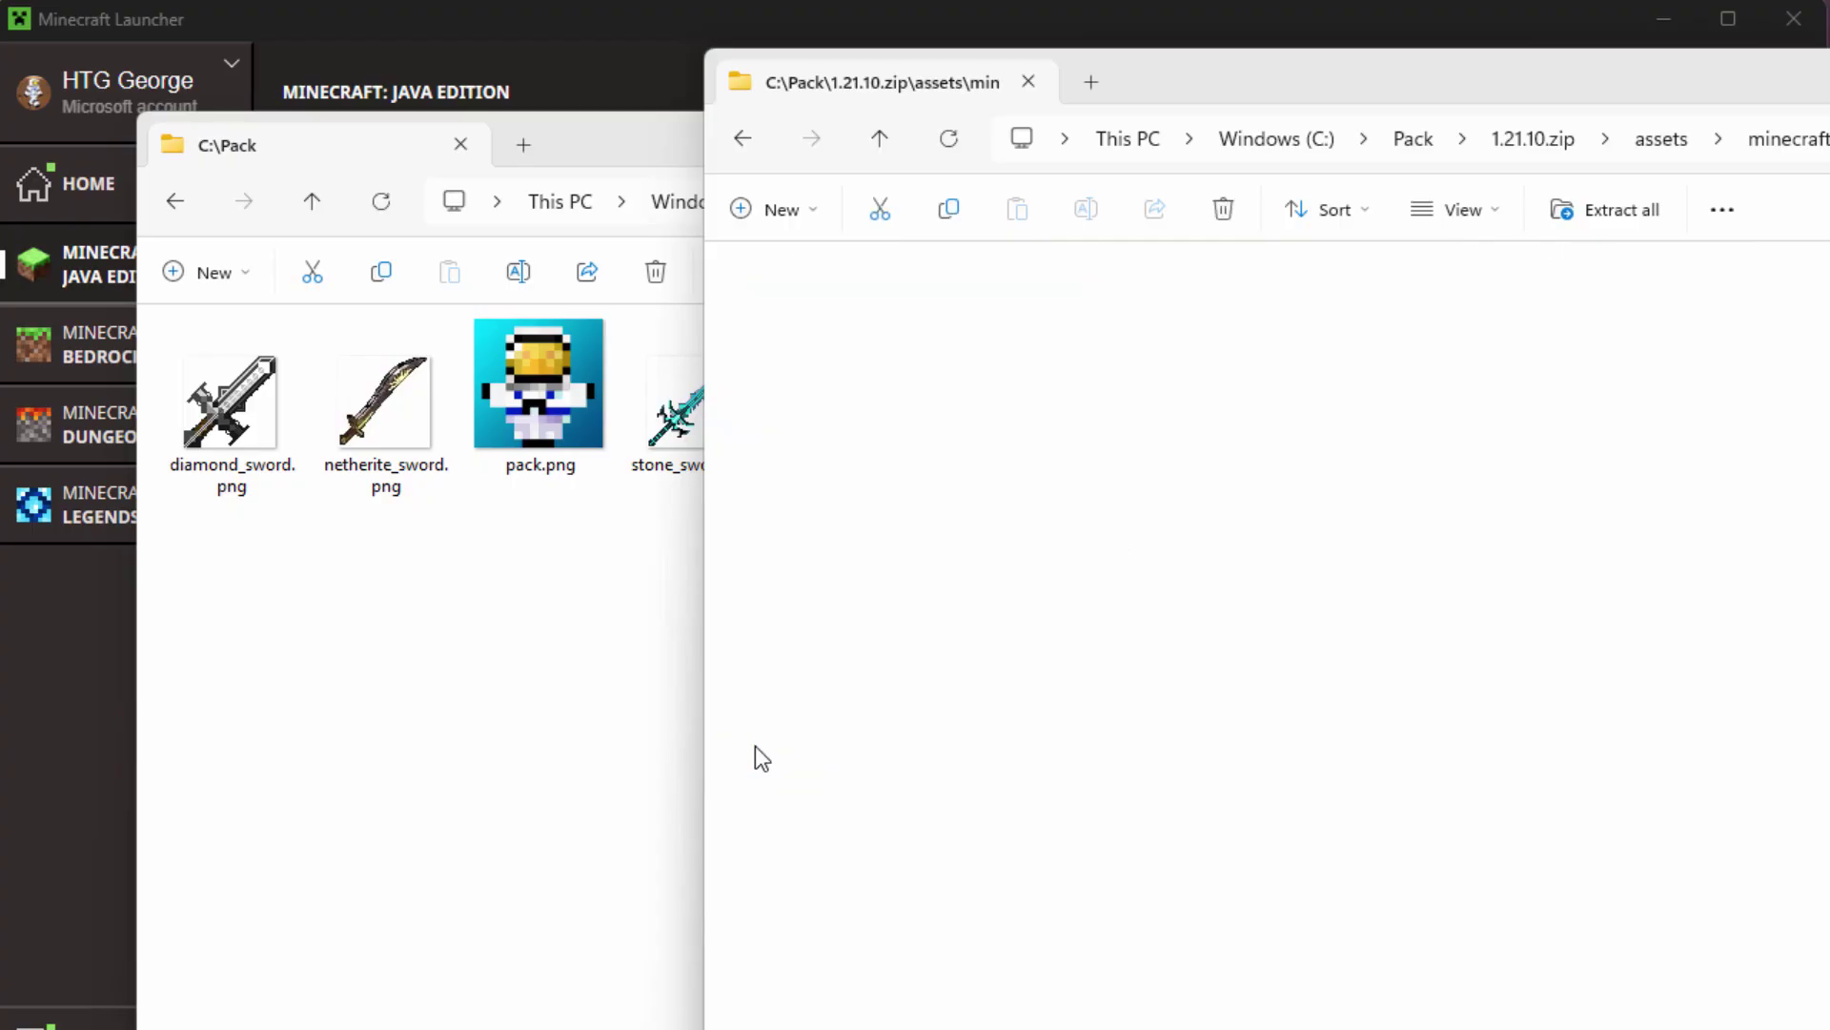
double_click(746, 588)
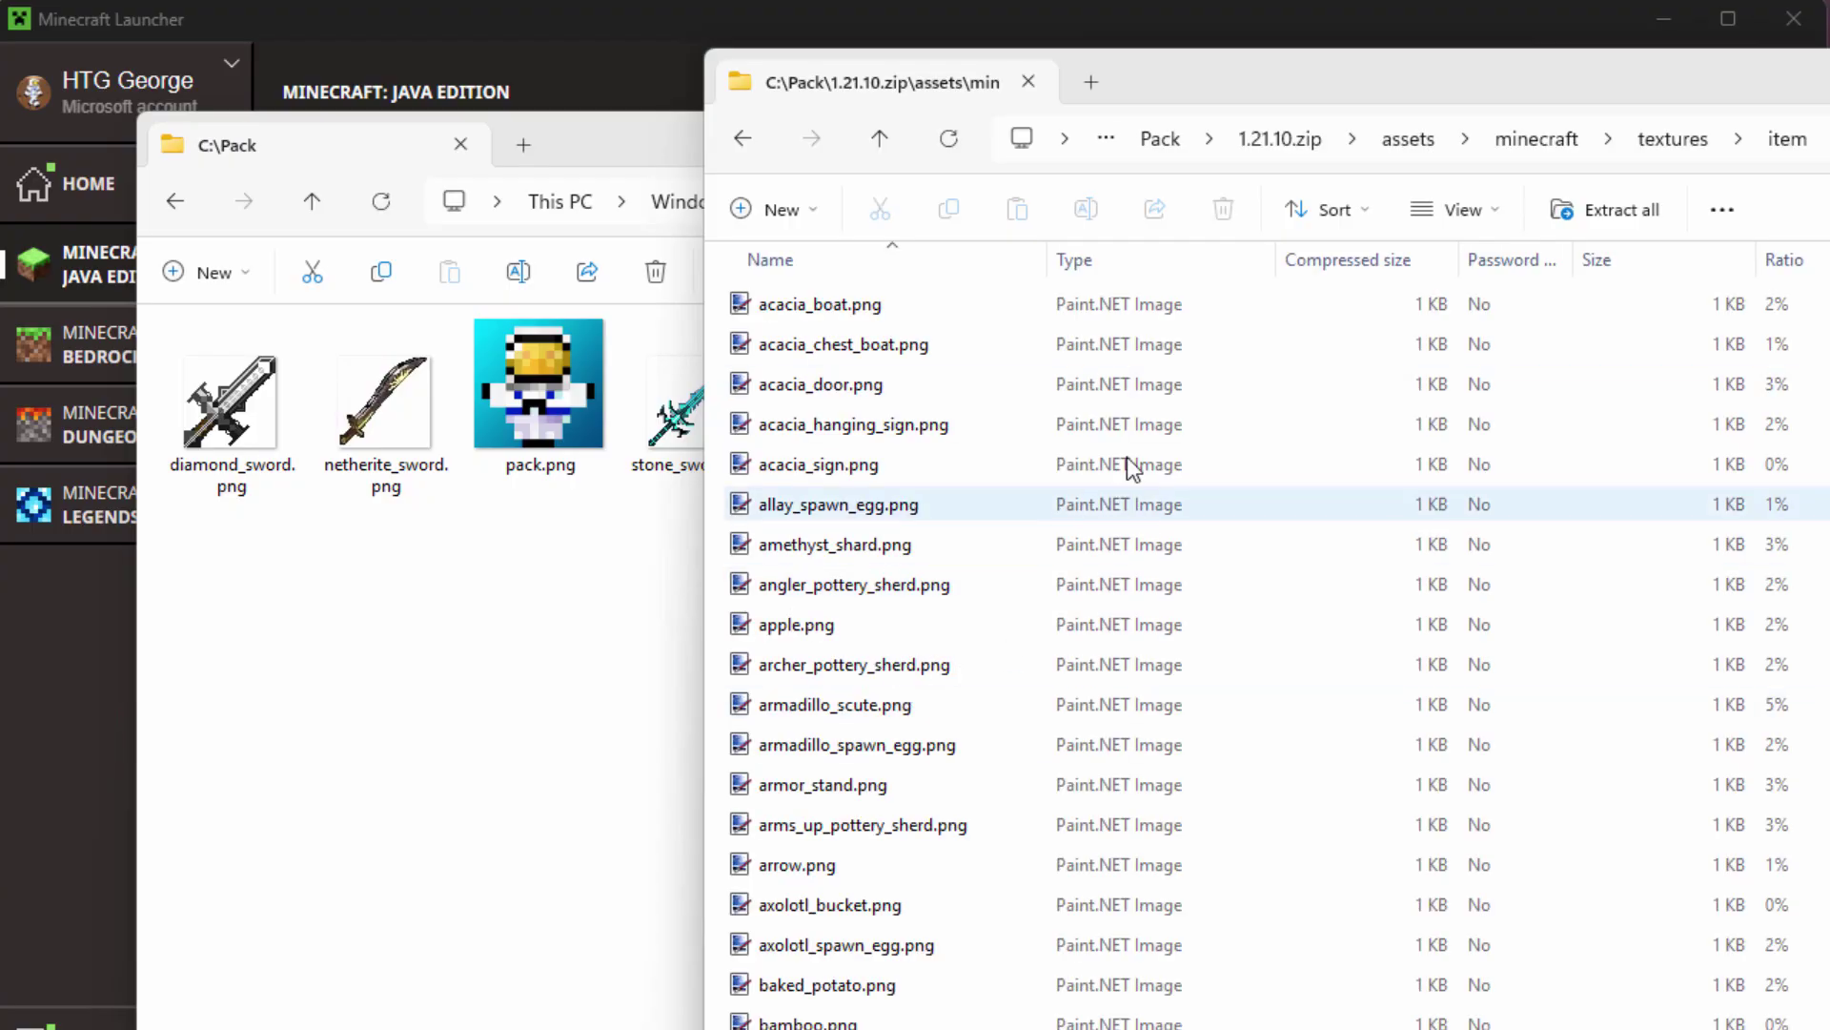
click(1492, 212)
click(1444, 322)
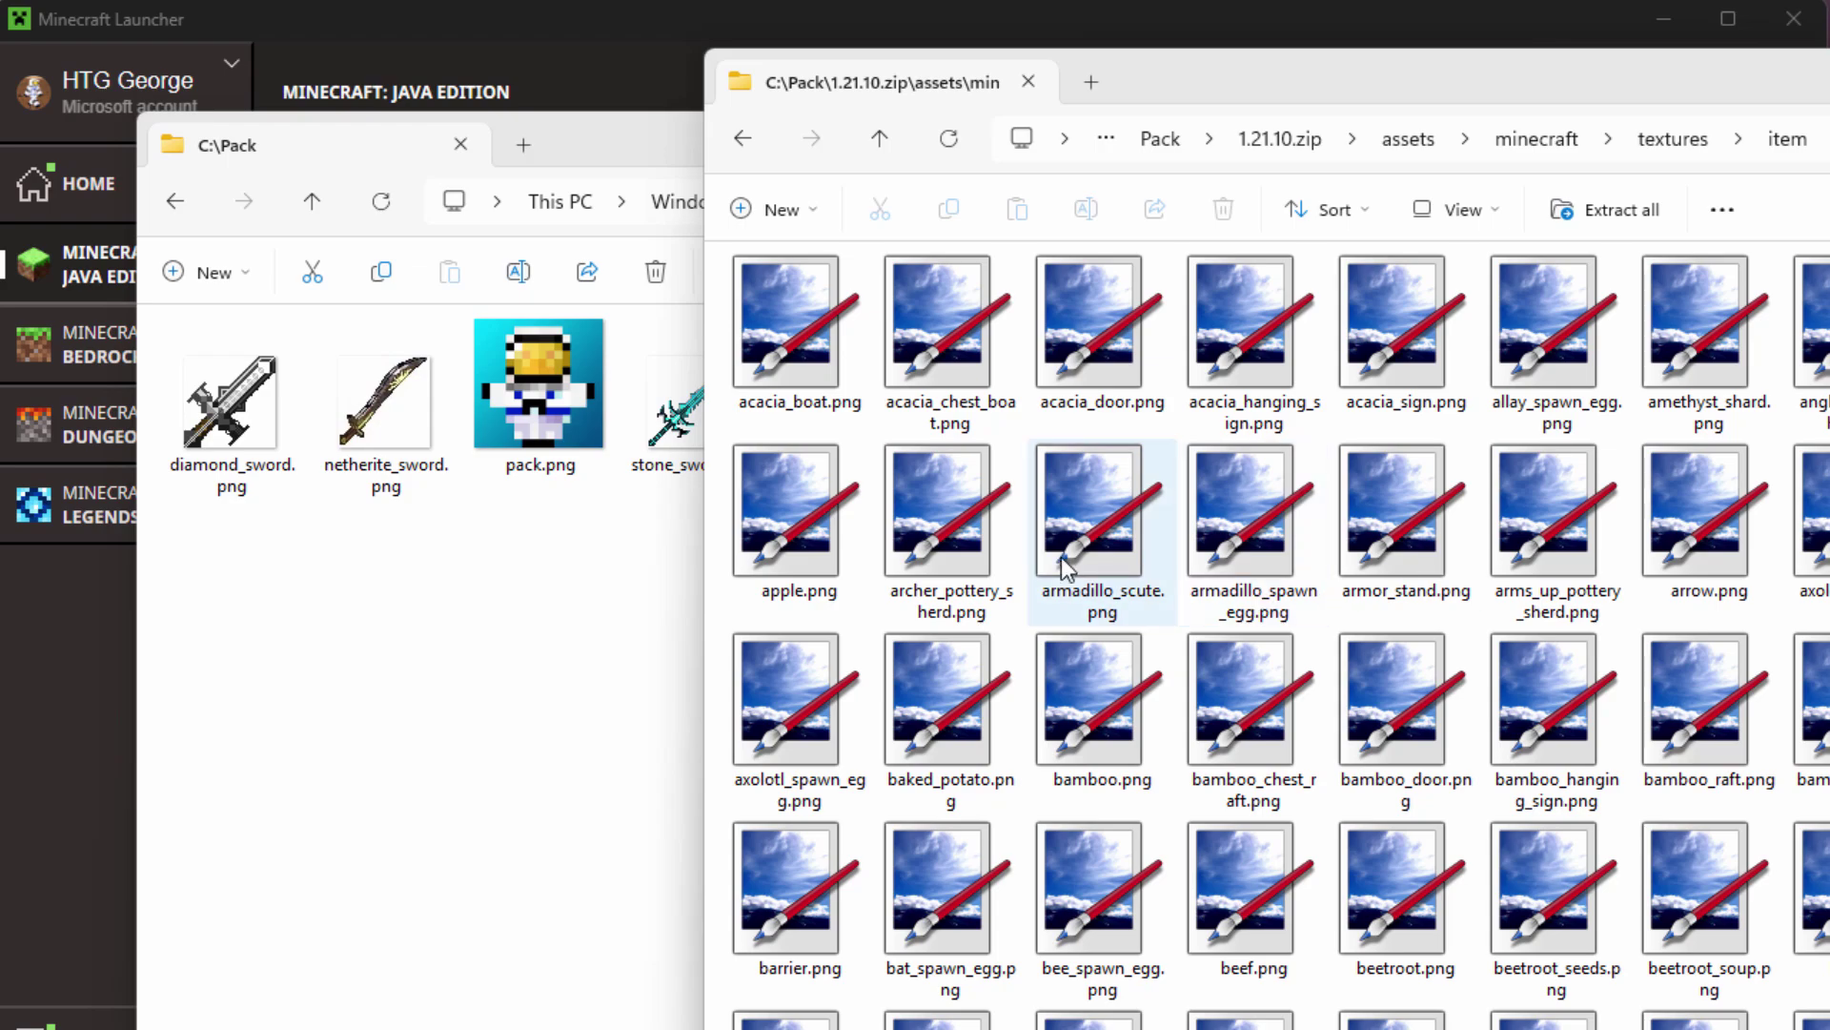
- Copy golden_sword.png from the archive's item folder into C:\Pack
drag(1224, 91, 1307, 127)
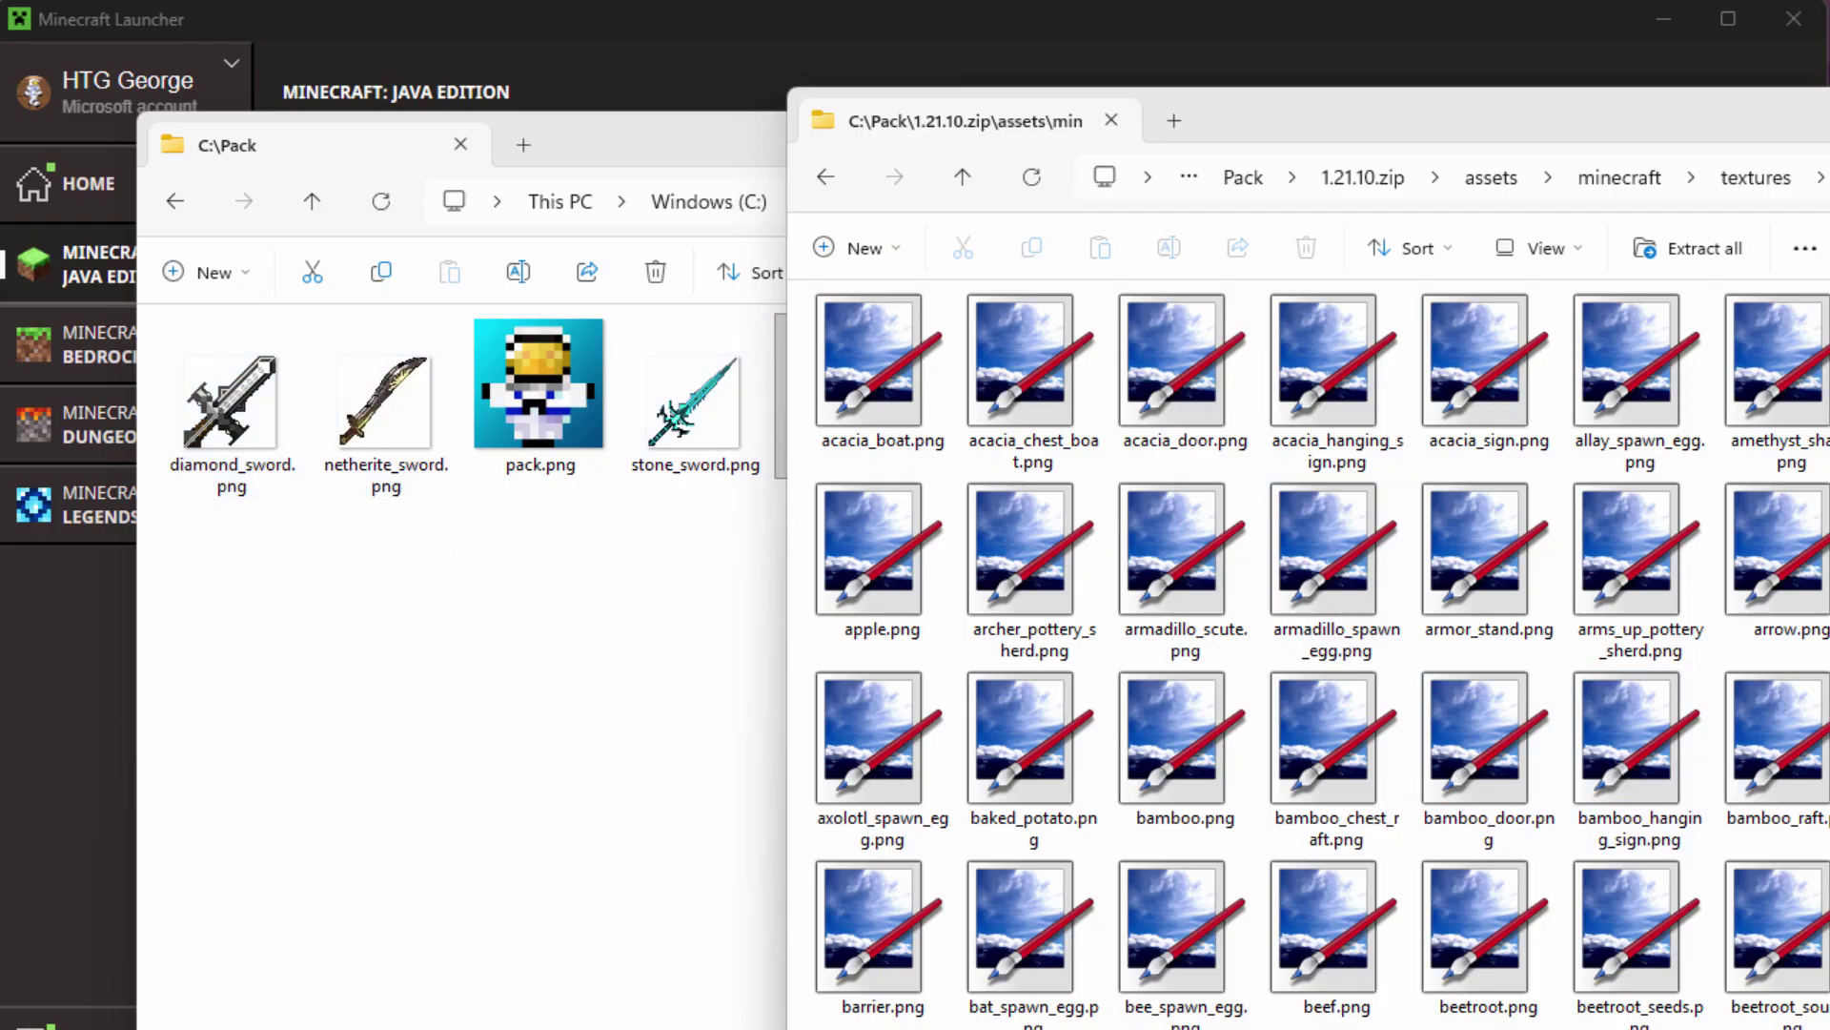
scroll(1321, 653, down, 15)
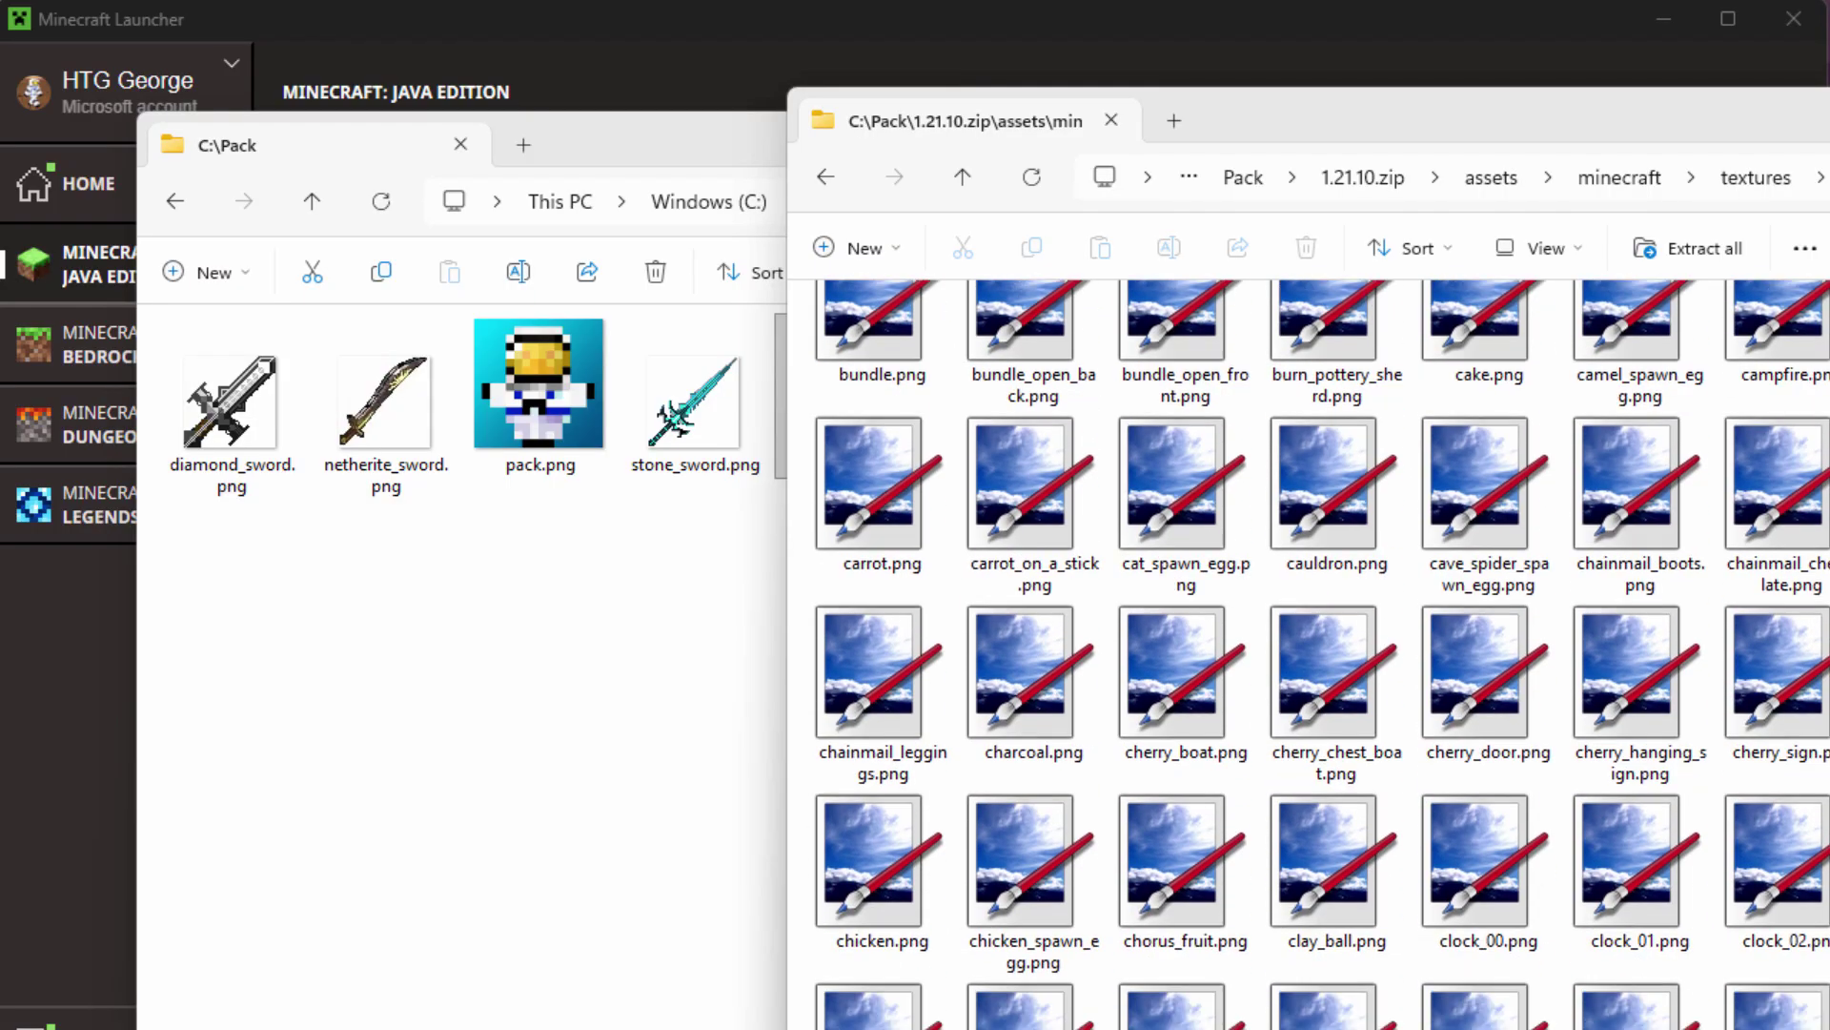
scroll(1056, 541, down, 10)
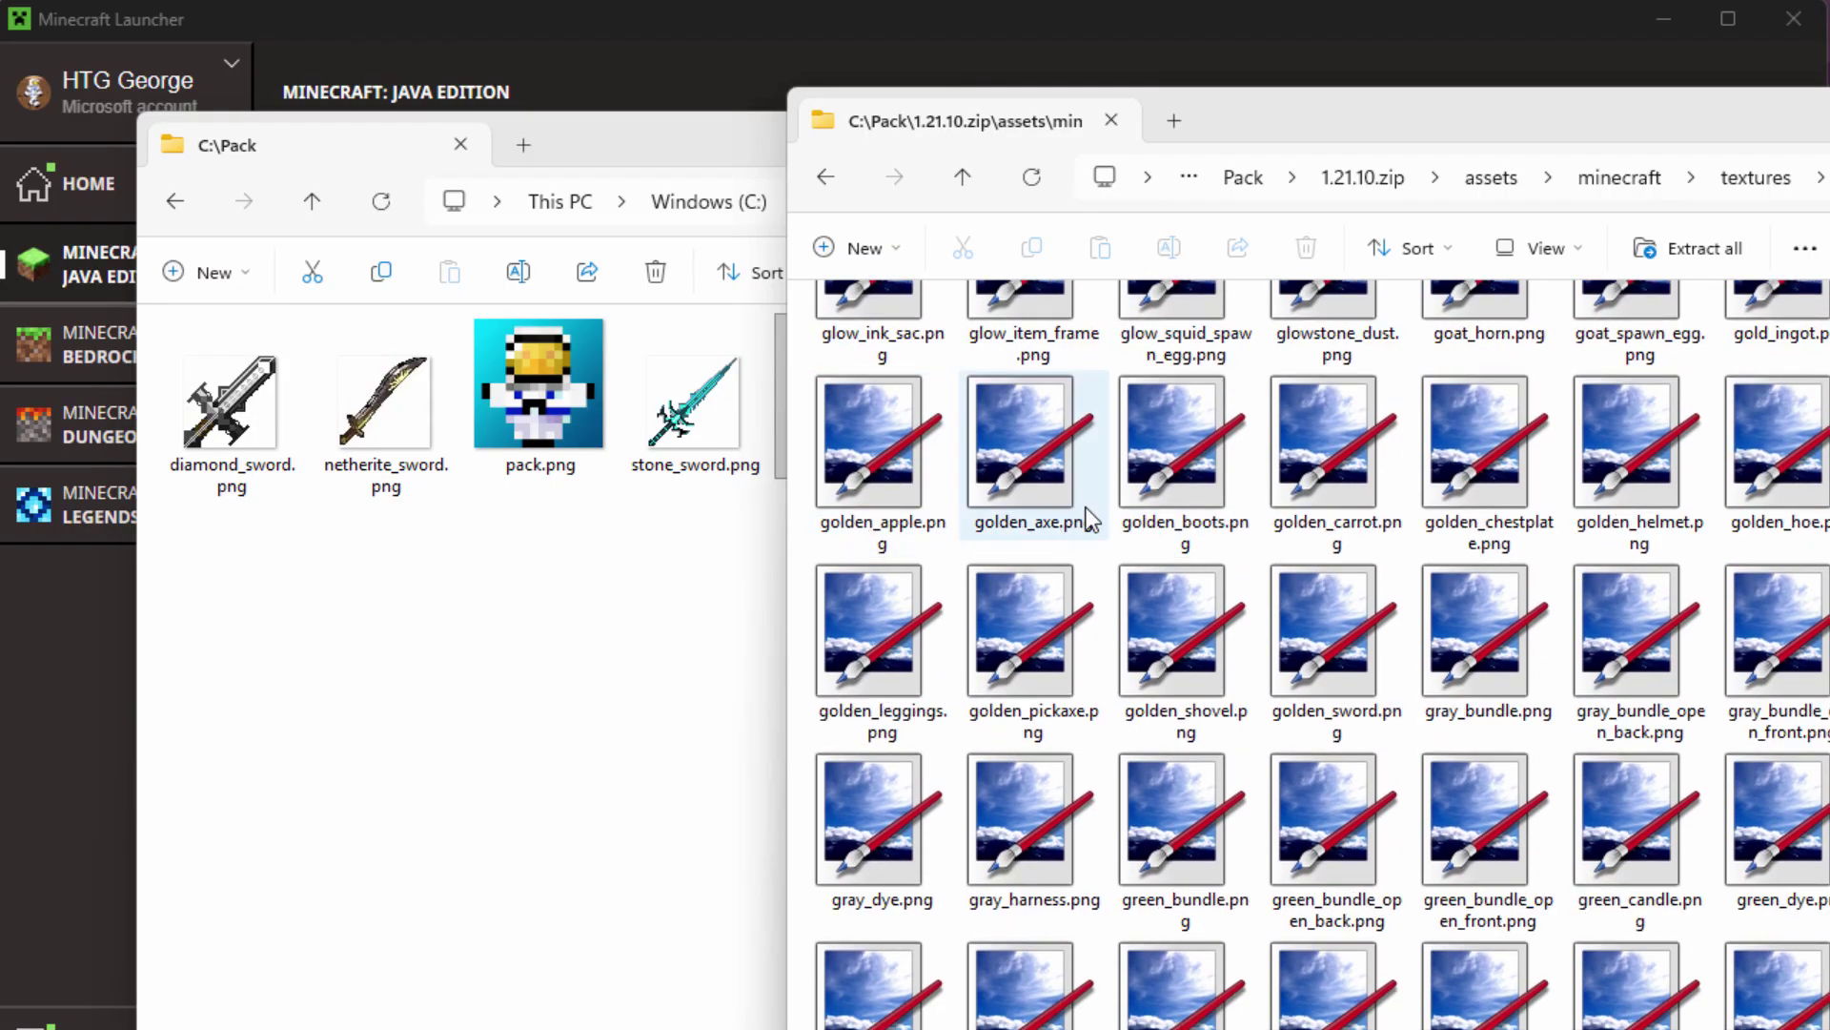
drag(1348, 679, 503, 717)
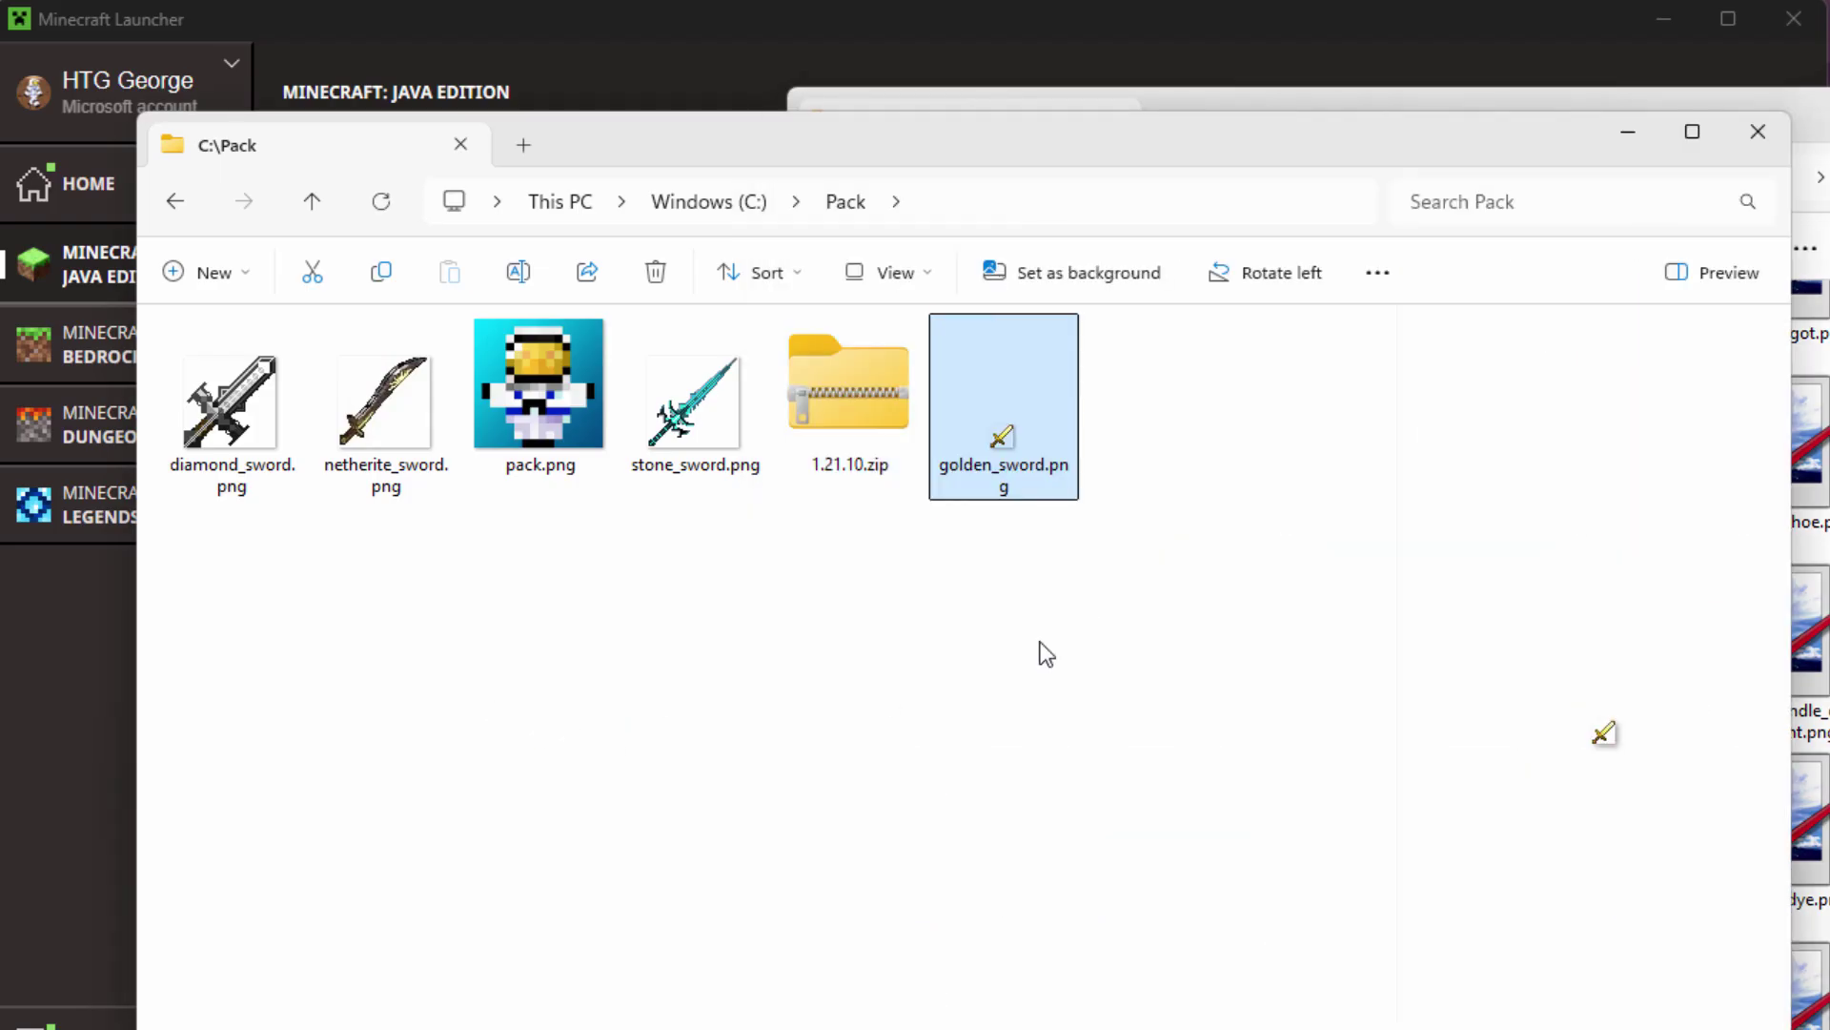
mouse_move(1012, 443)
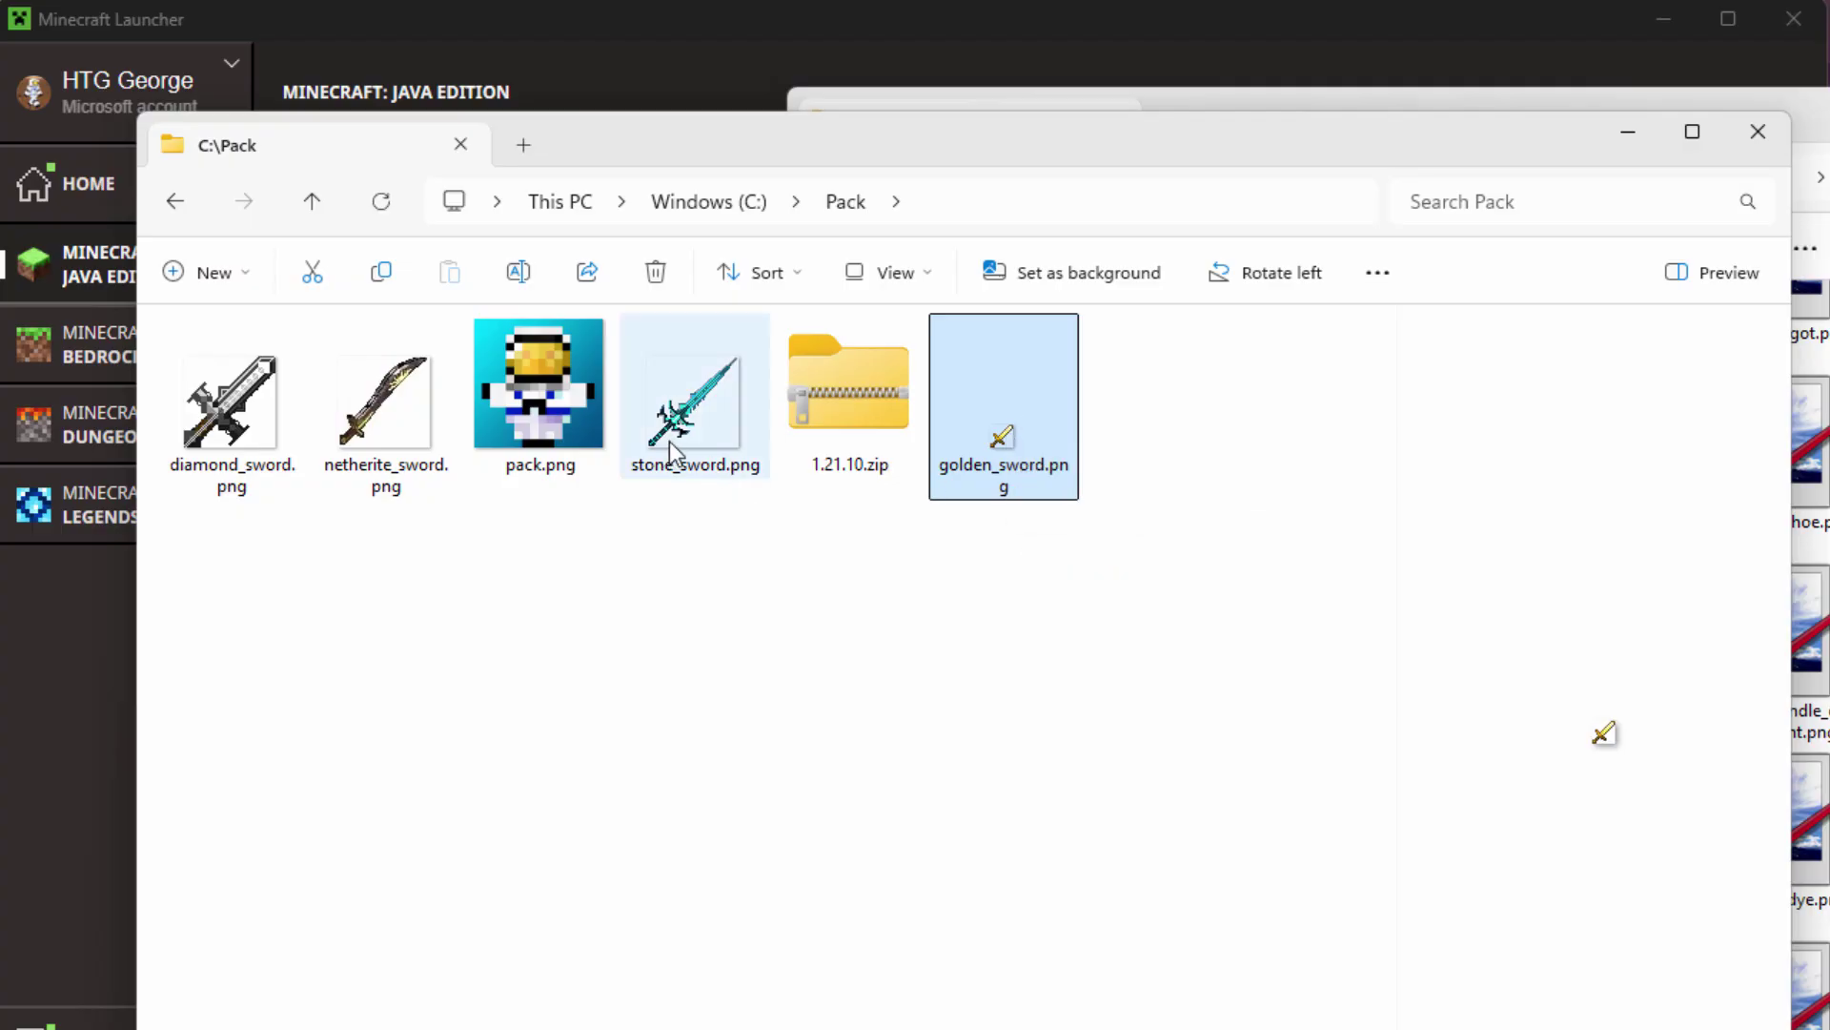
mouse_move(682, 446)
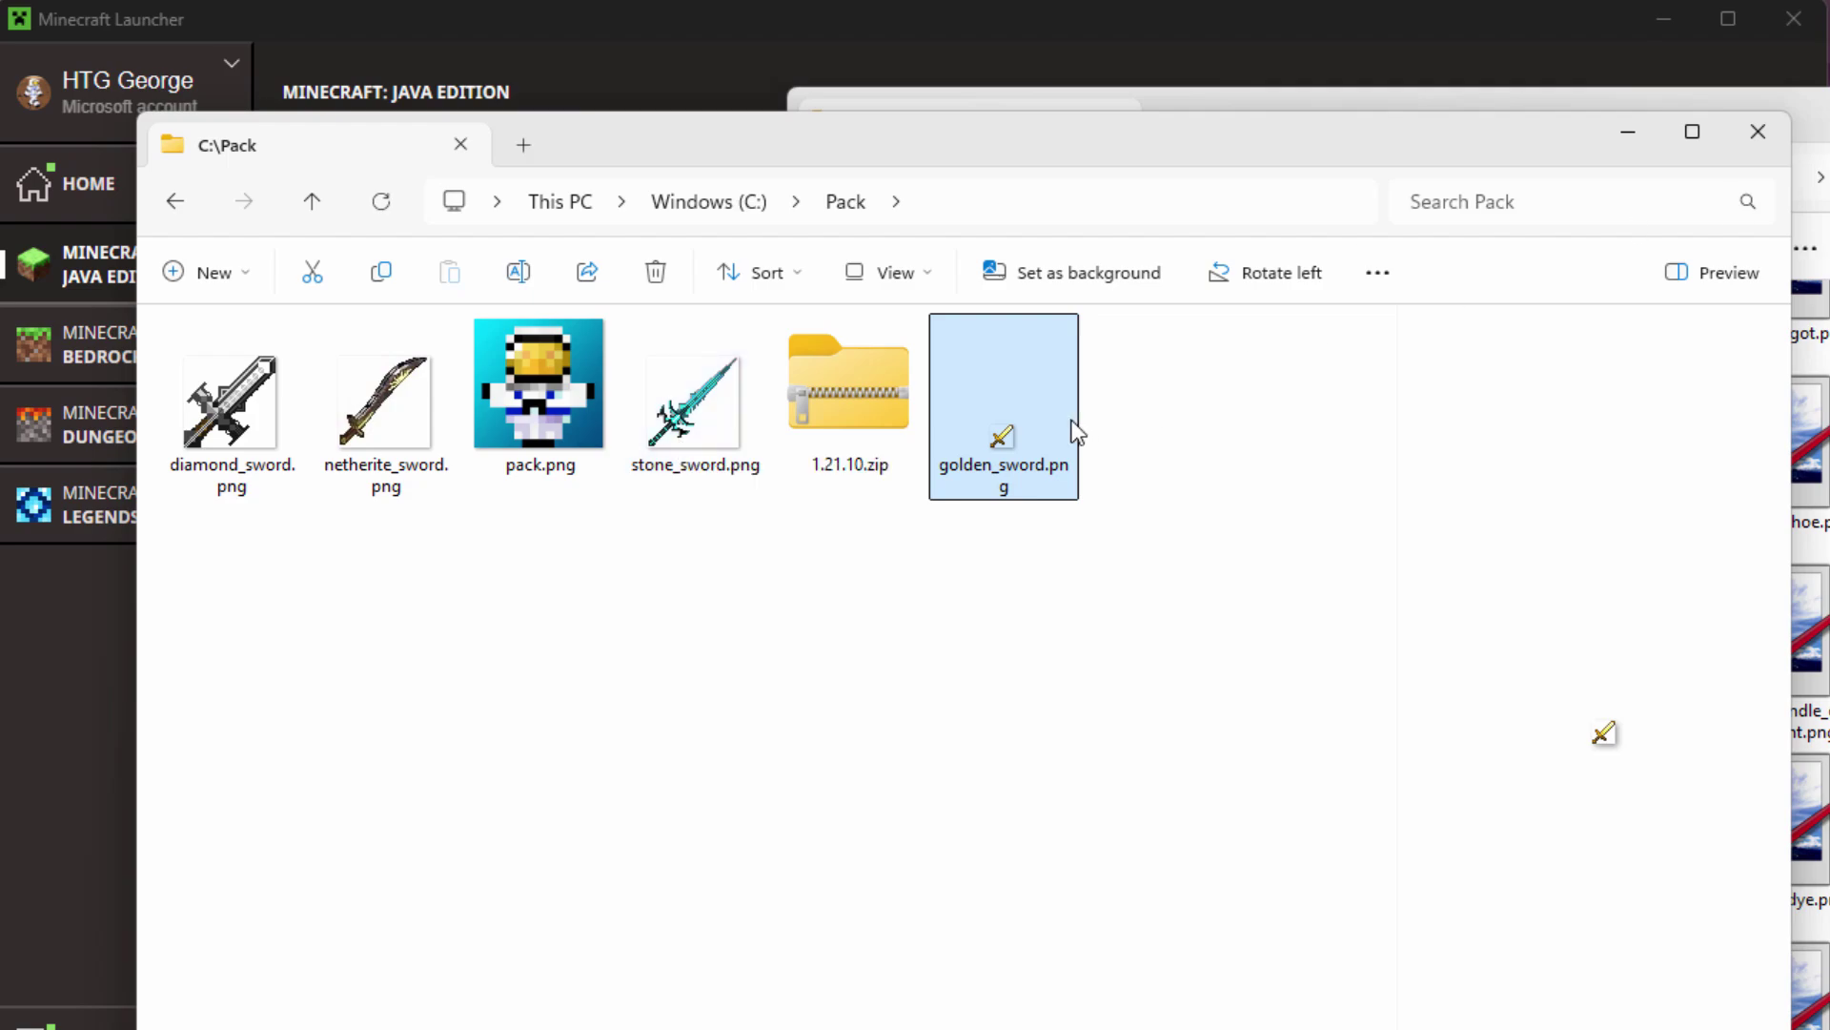
- Copy copper_sword.png from the archive's item folder into C:\Pack
click(1811, 315)
scroll(1321, 653, up, 10)
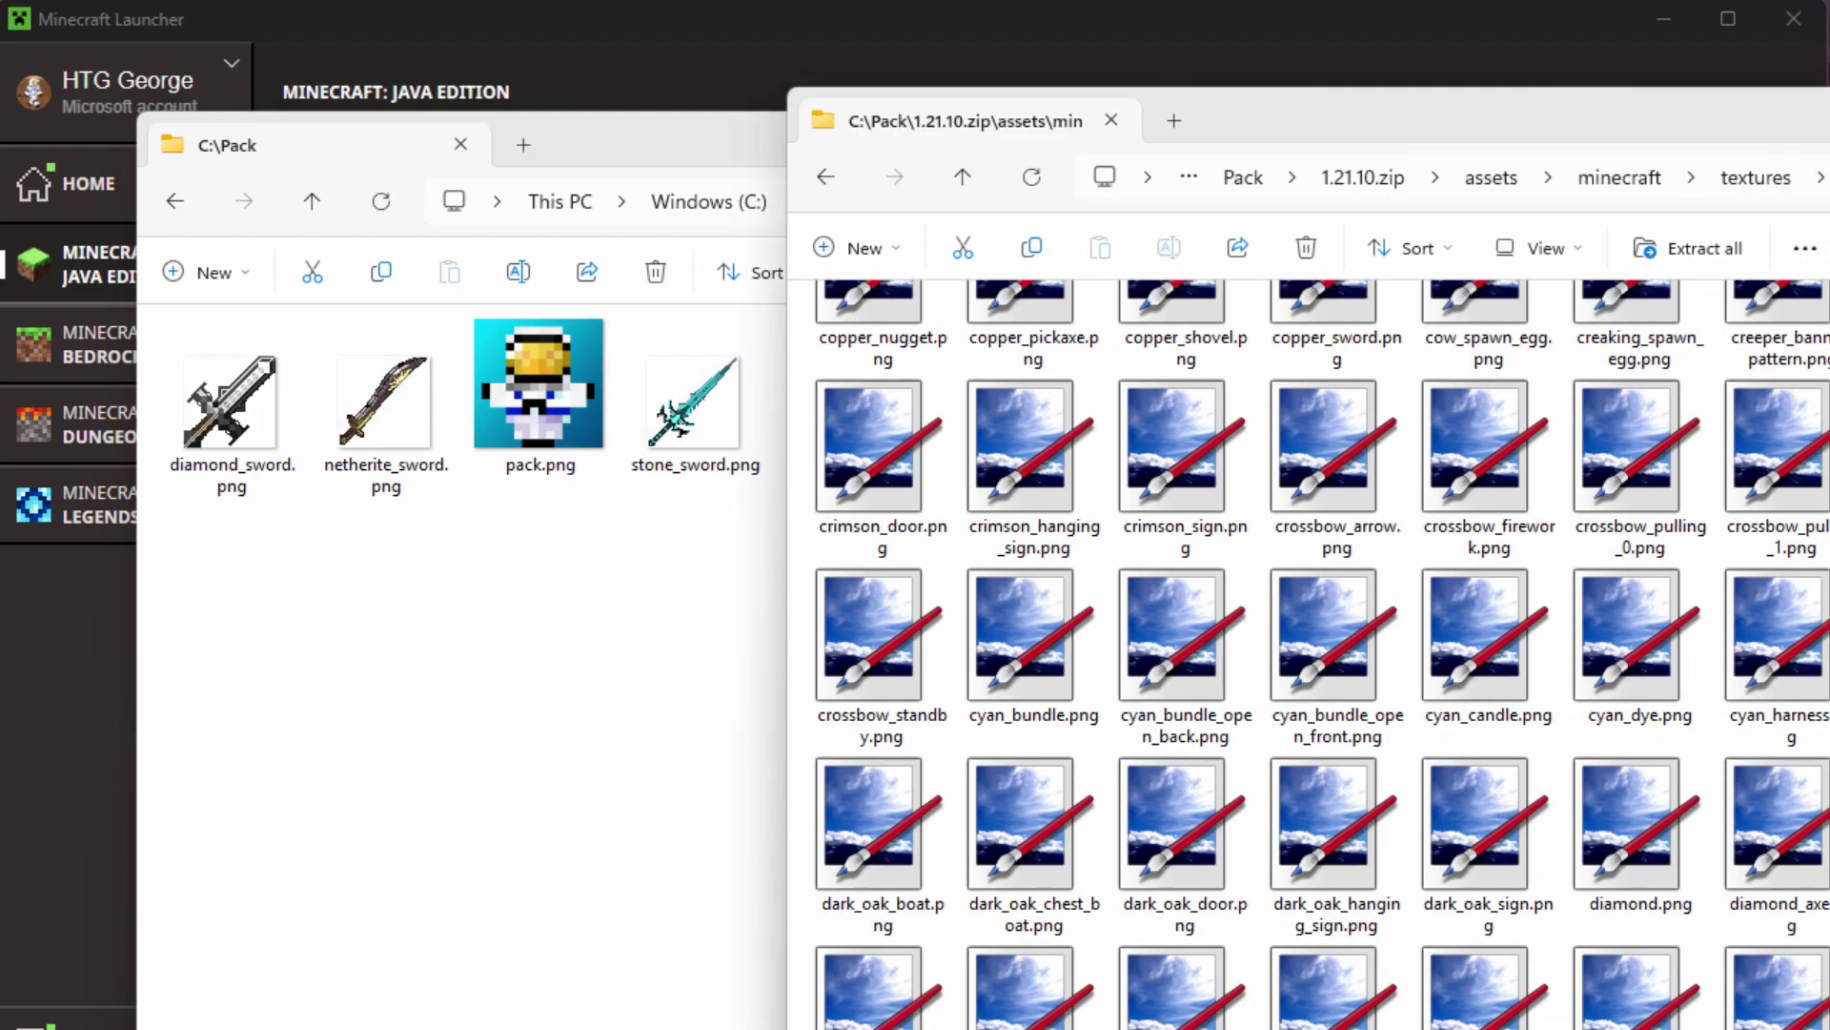
scroll(1321, 653, up, 4)
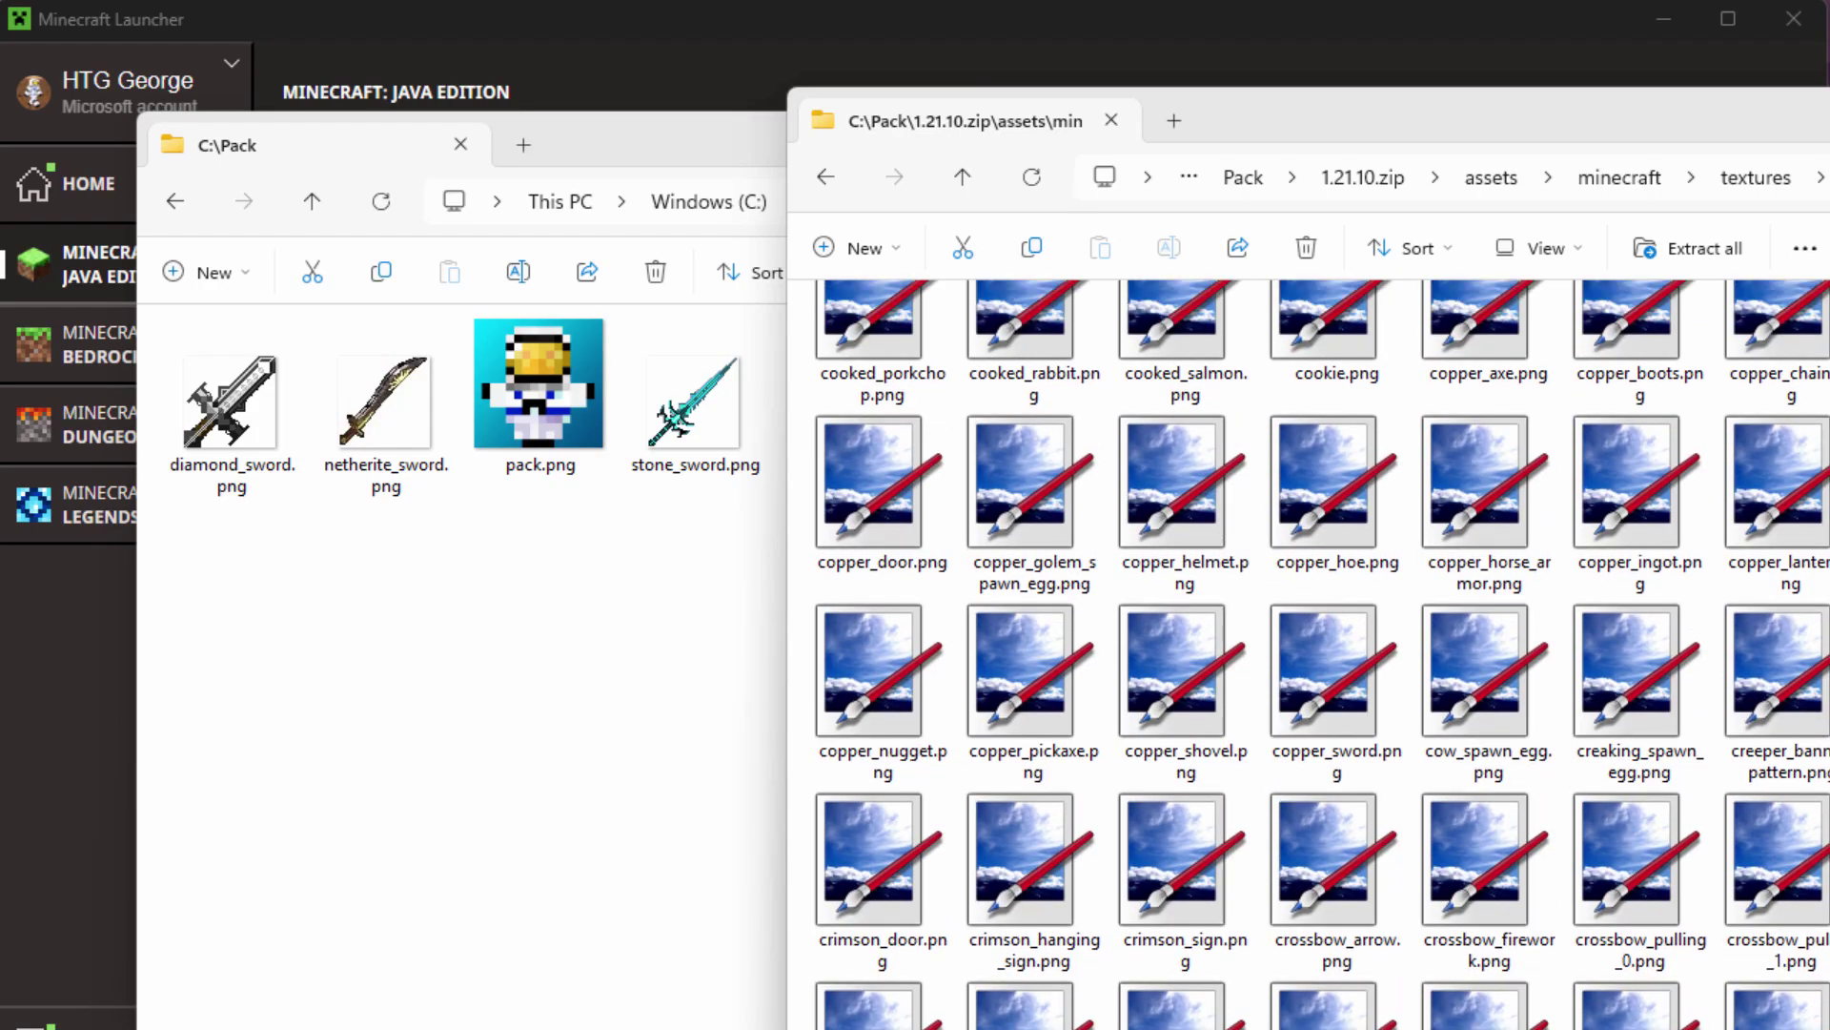
drag(1340, 705, 668, 679)
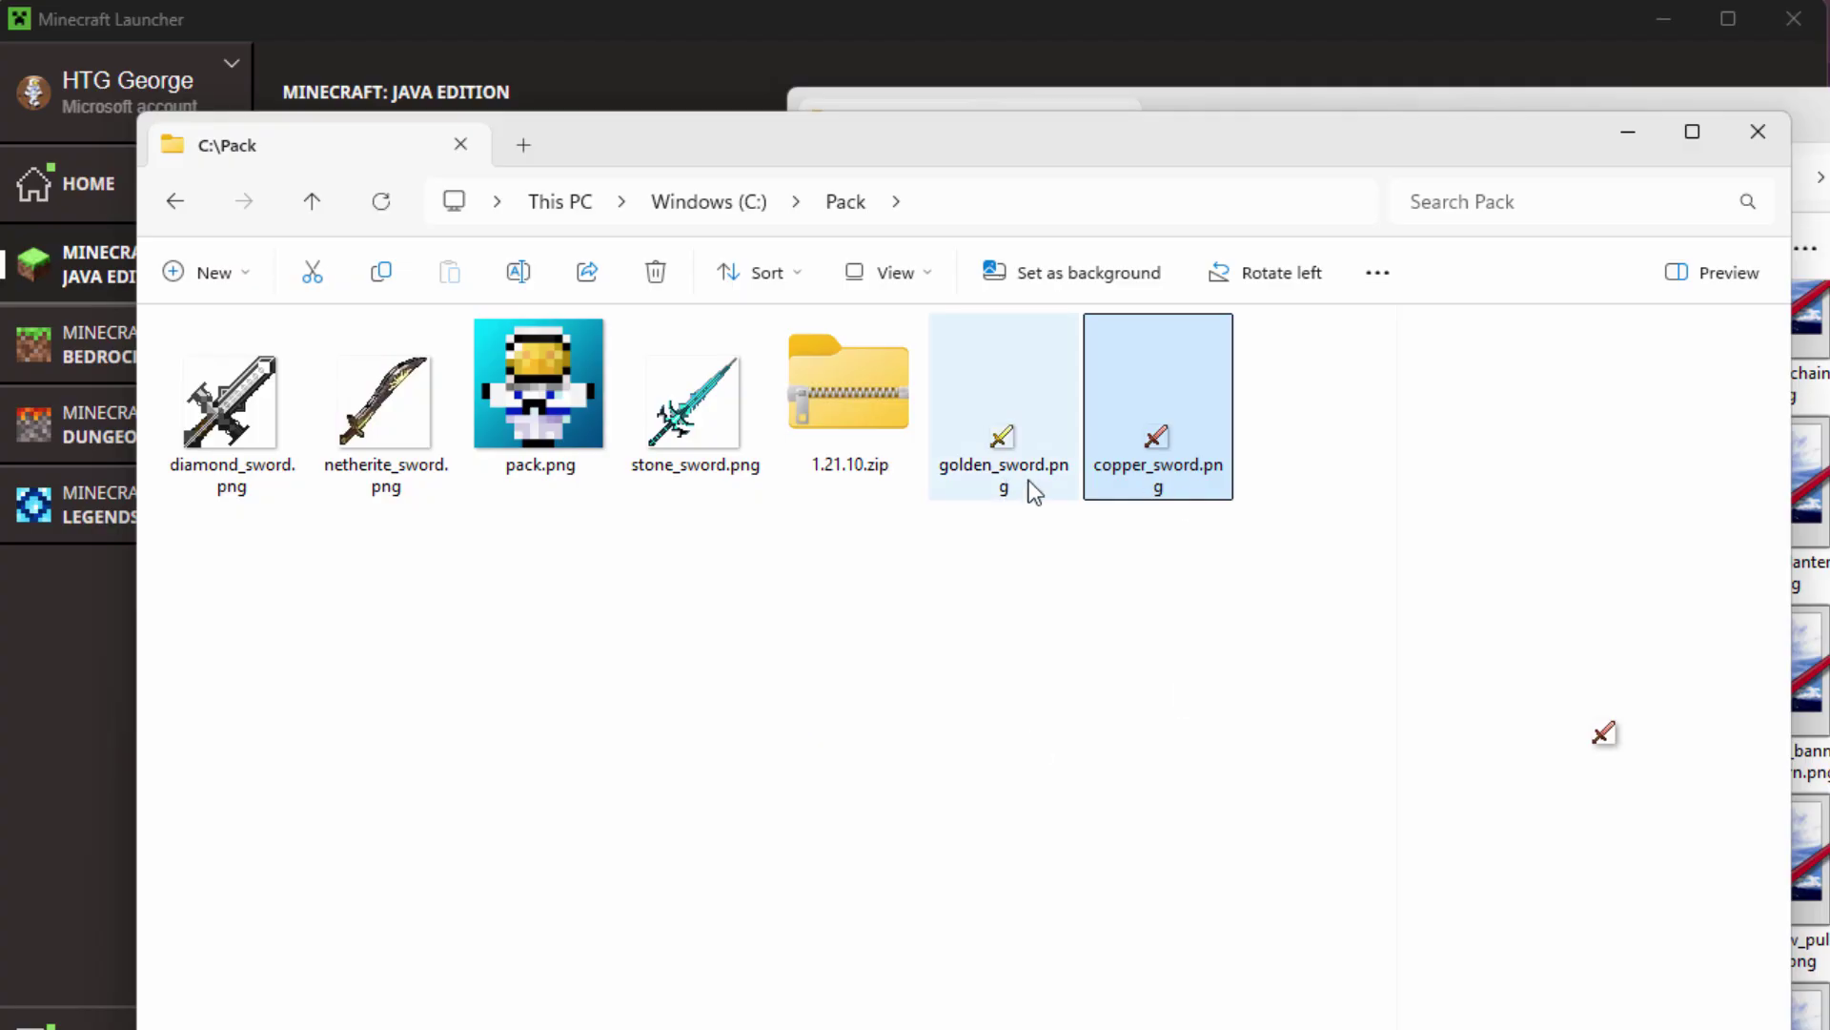
- Rearrange the two folder windows so the Pack folder is in front and the archive's full item path stays visible above it
drag(1756, 103, 1421, 265)
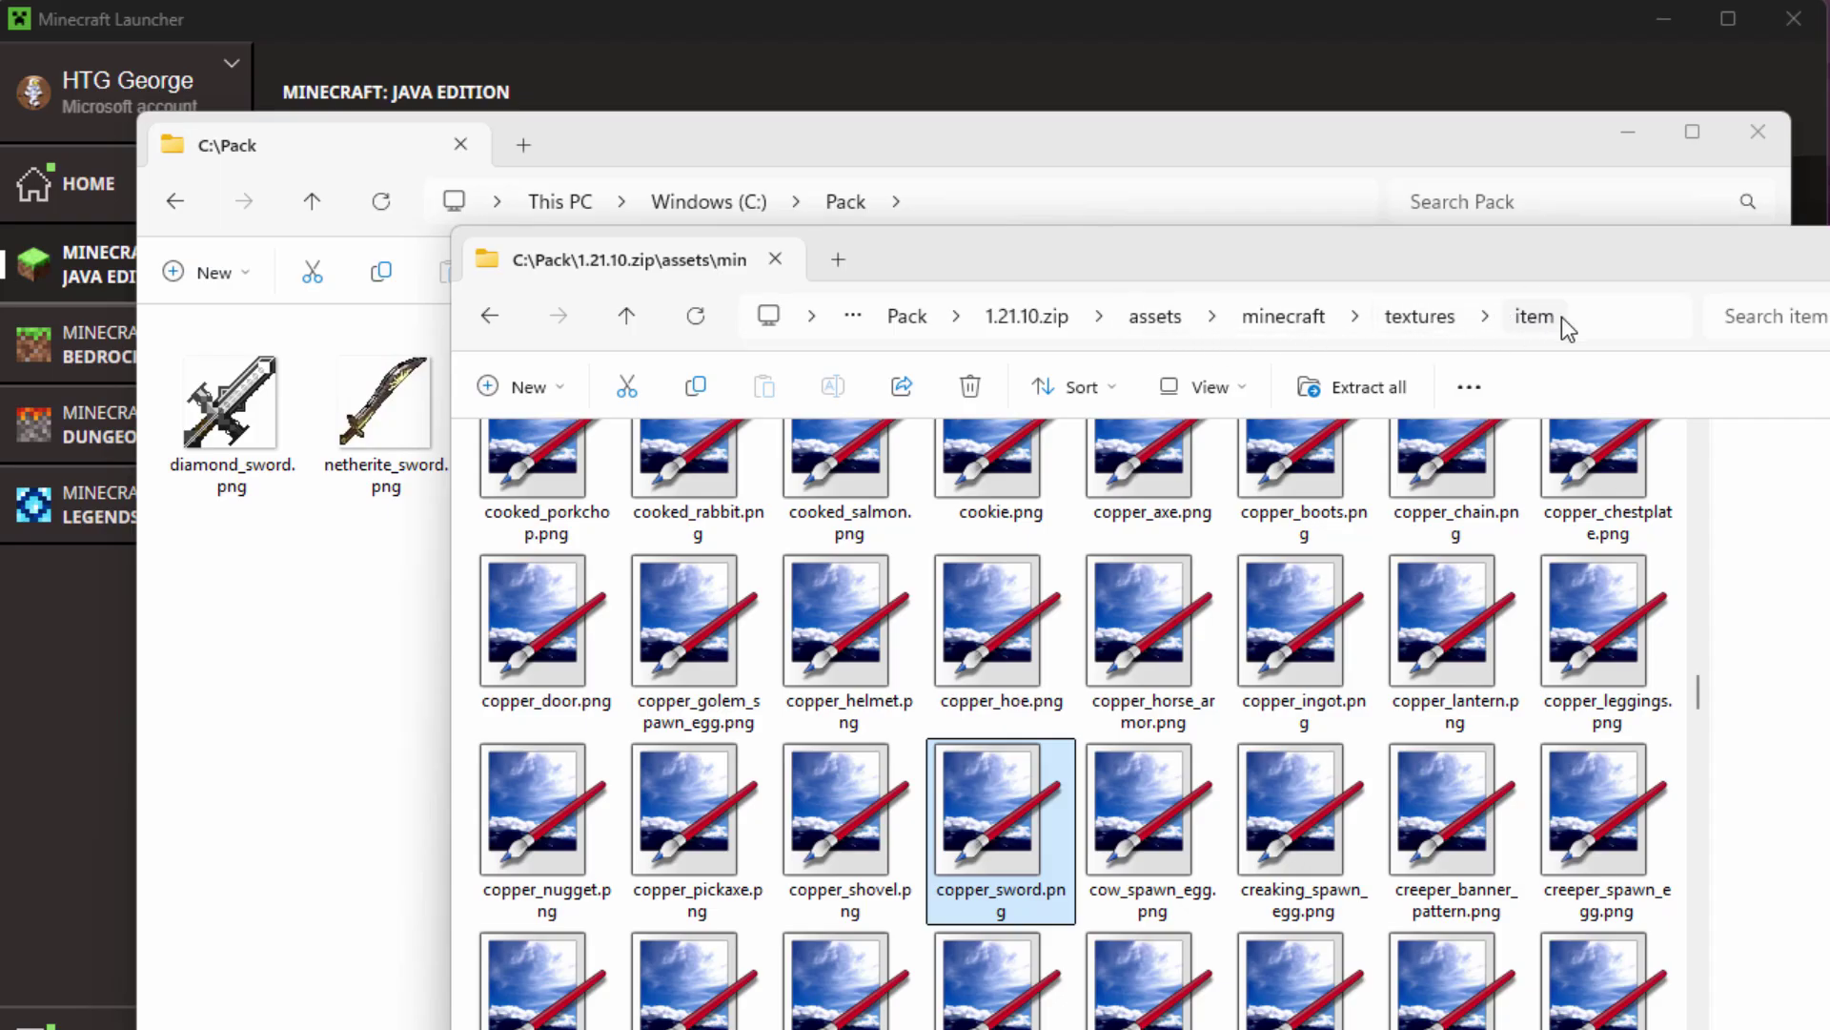
click(865, 150)
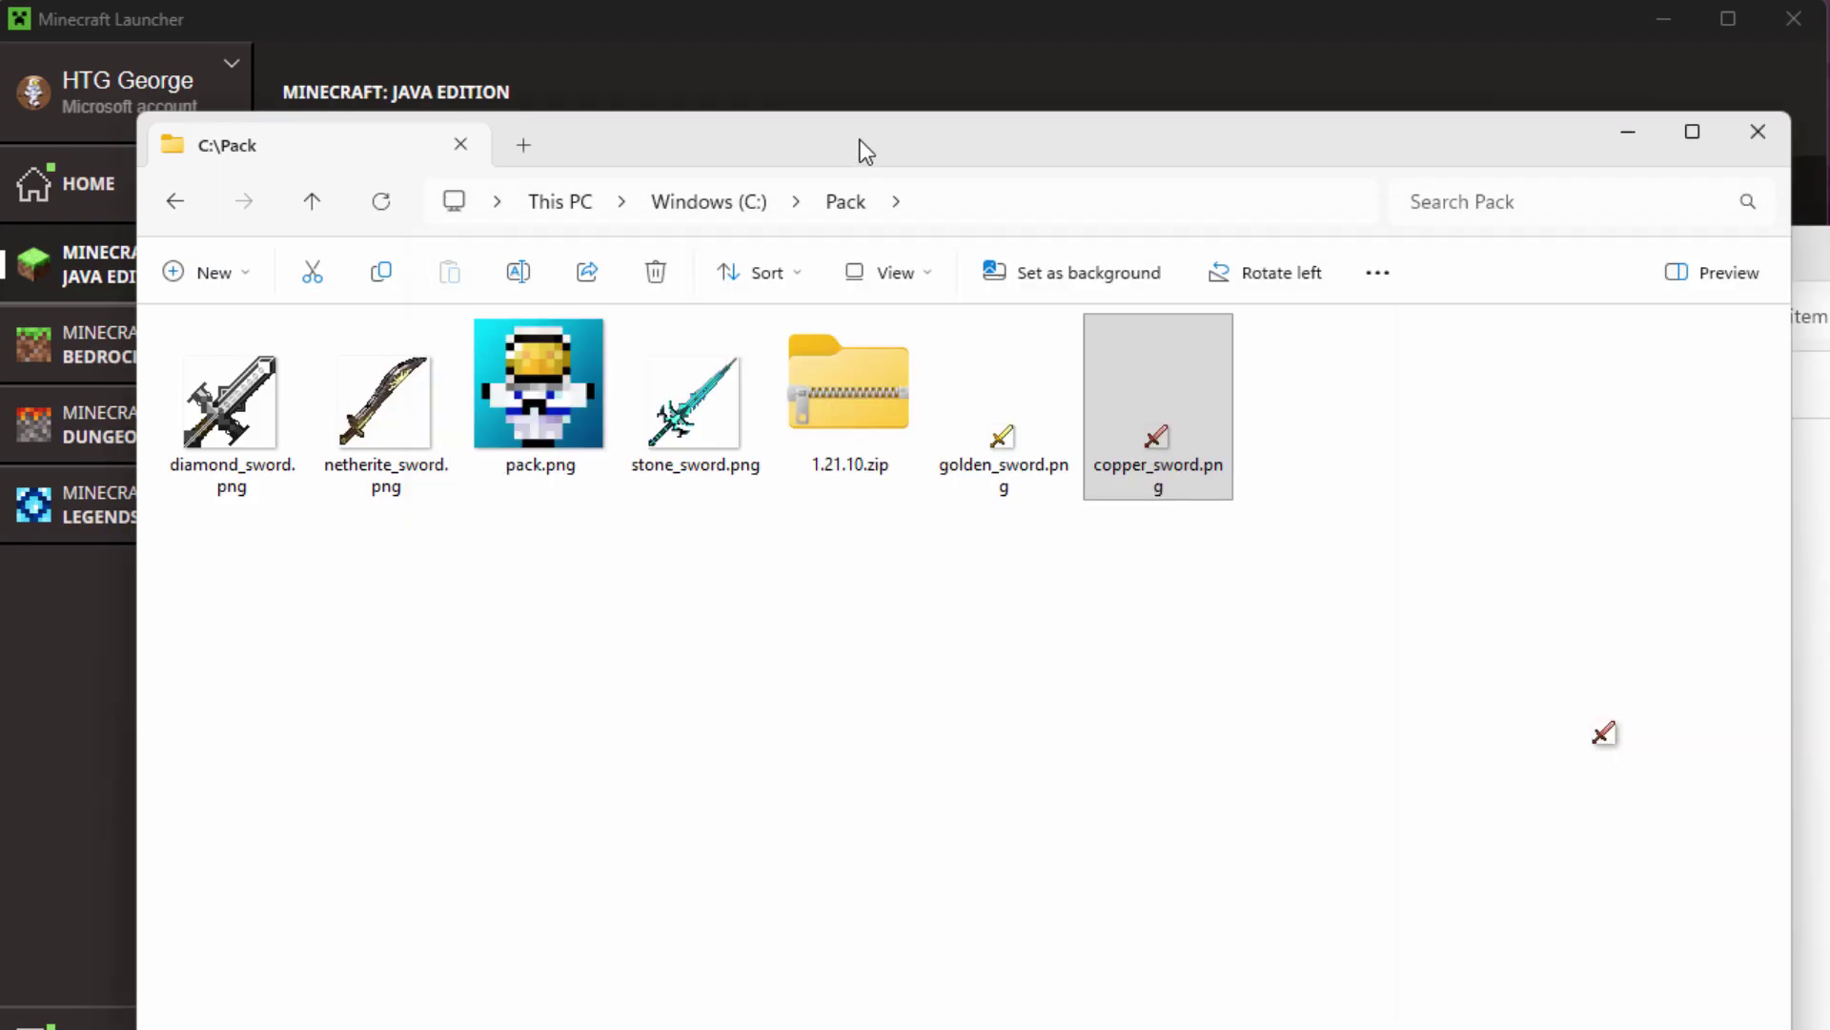
drag(860, 140, 739, 241)
click(1736, 256)
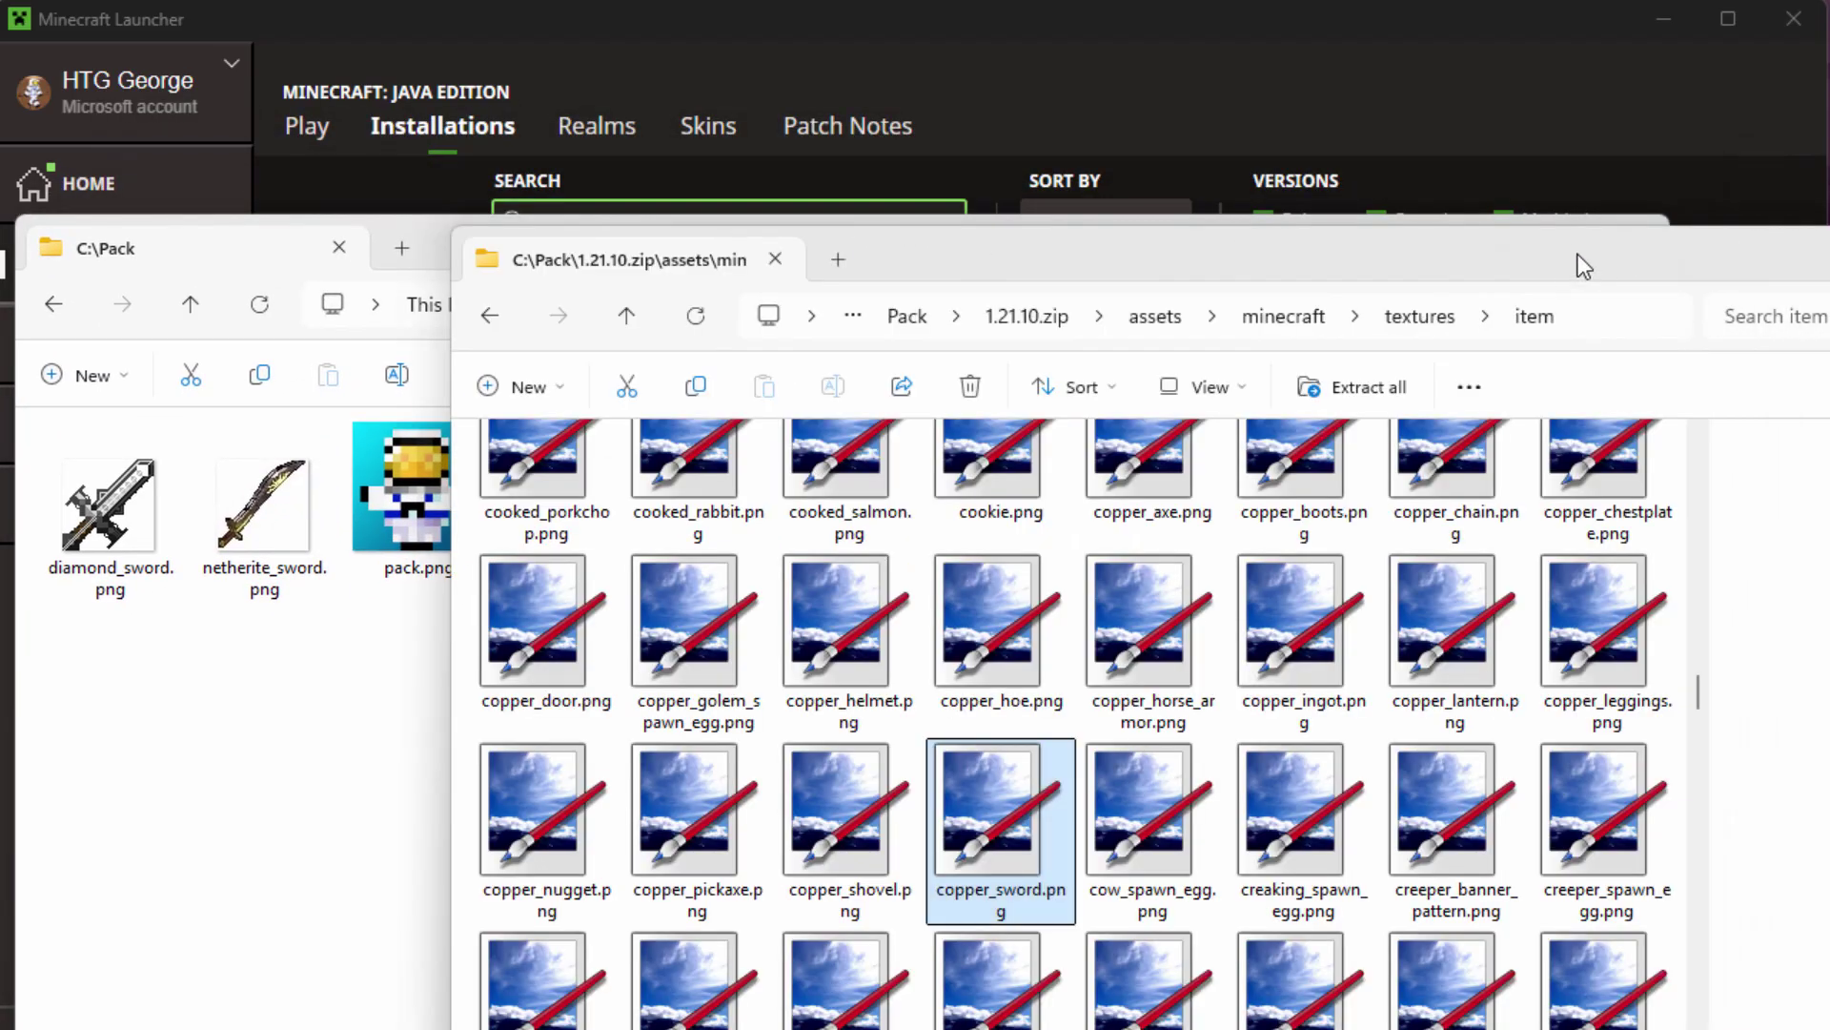
drag(1577, 253, 1522, 94)
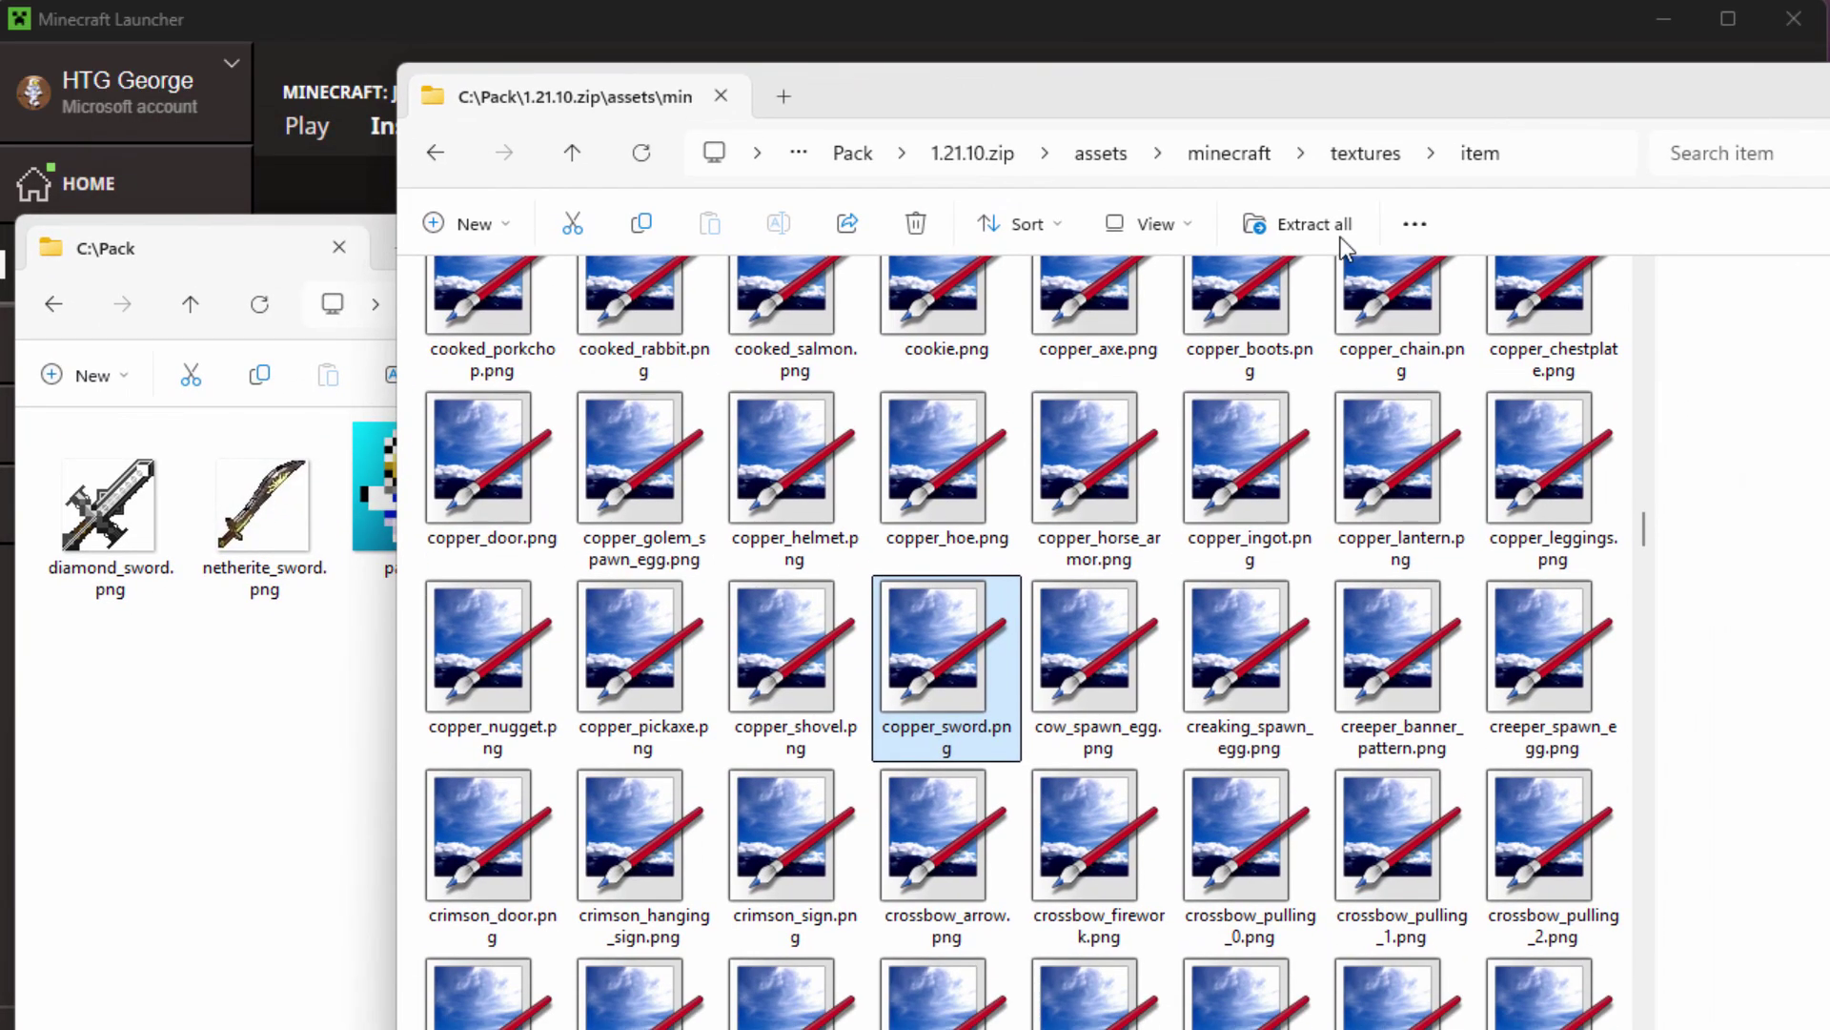
click(271, 758)
drag(1004, 258, 1388, 259)
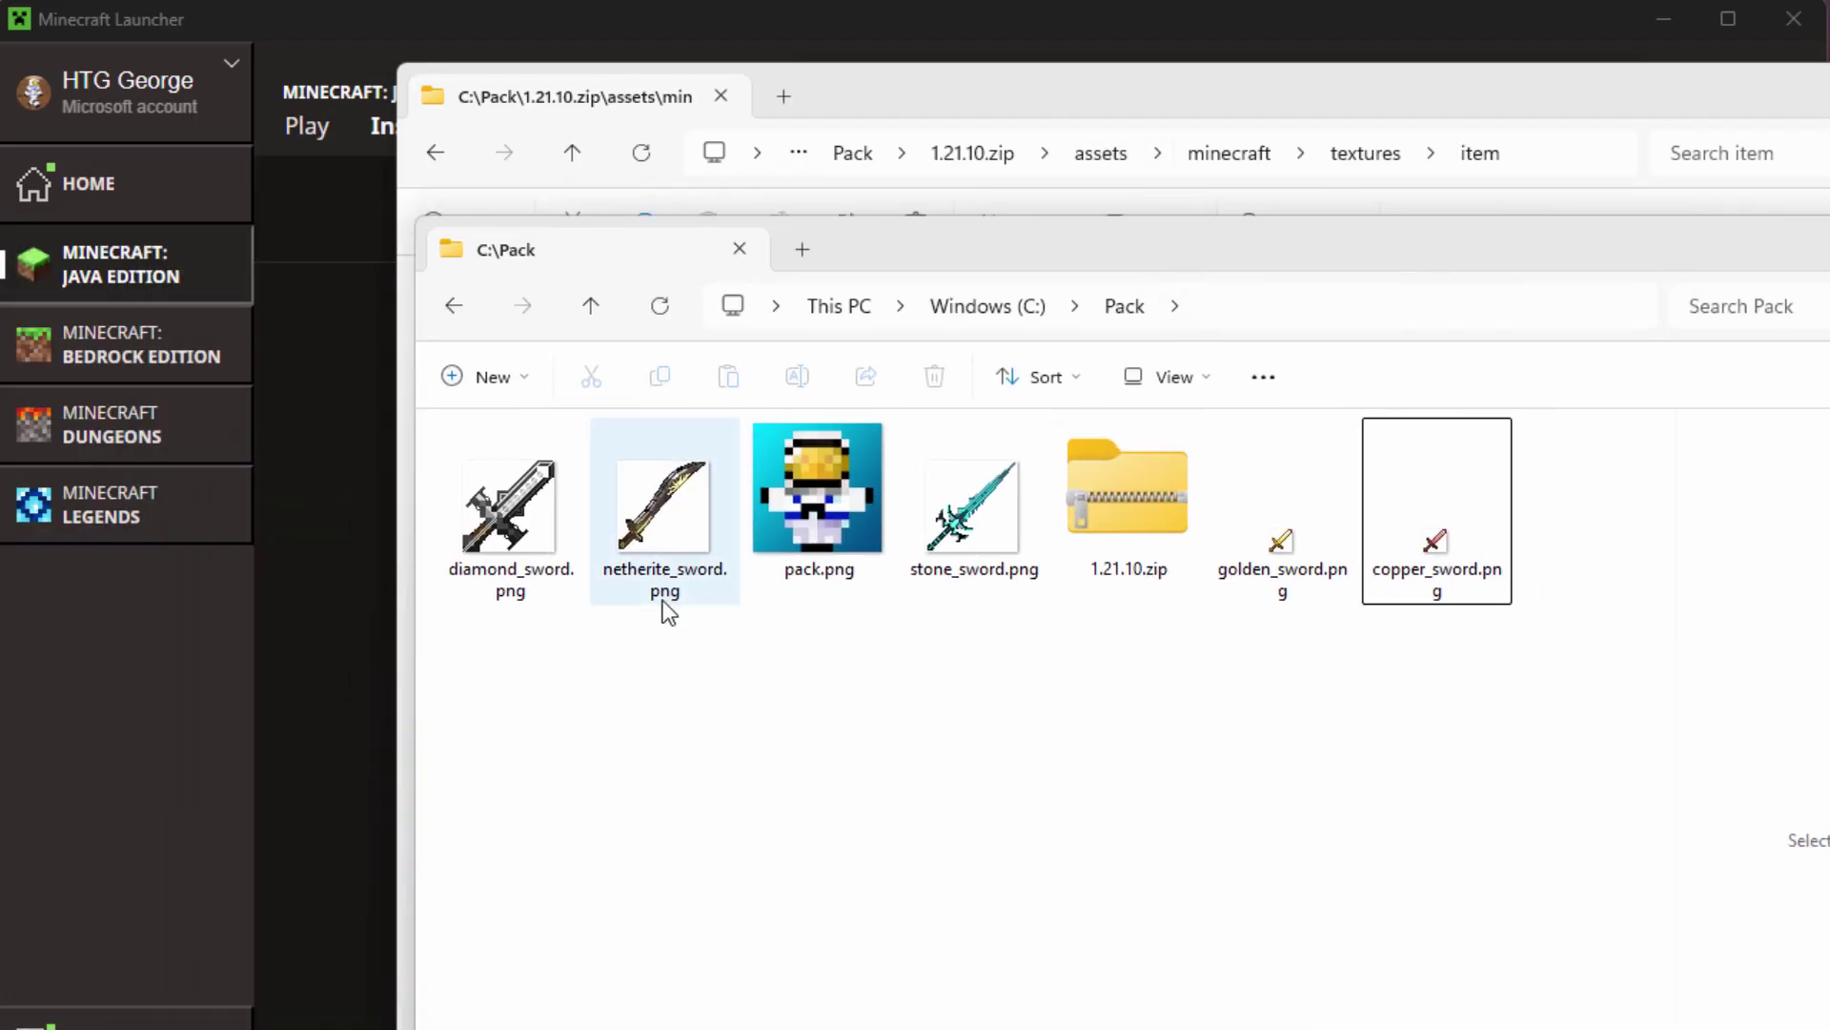
- Create a folder named assets in C:\Pack and open it
click(490, 391)
click(517, 436)
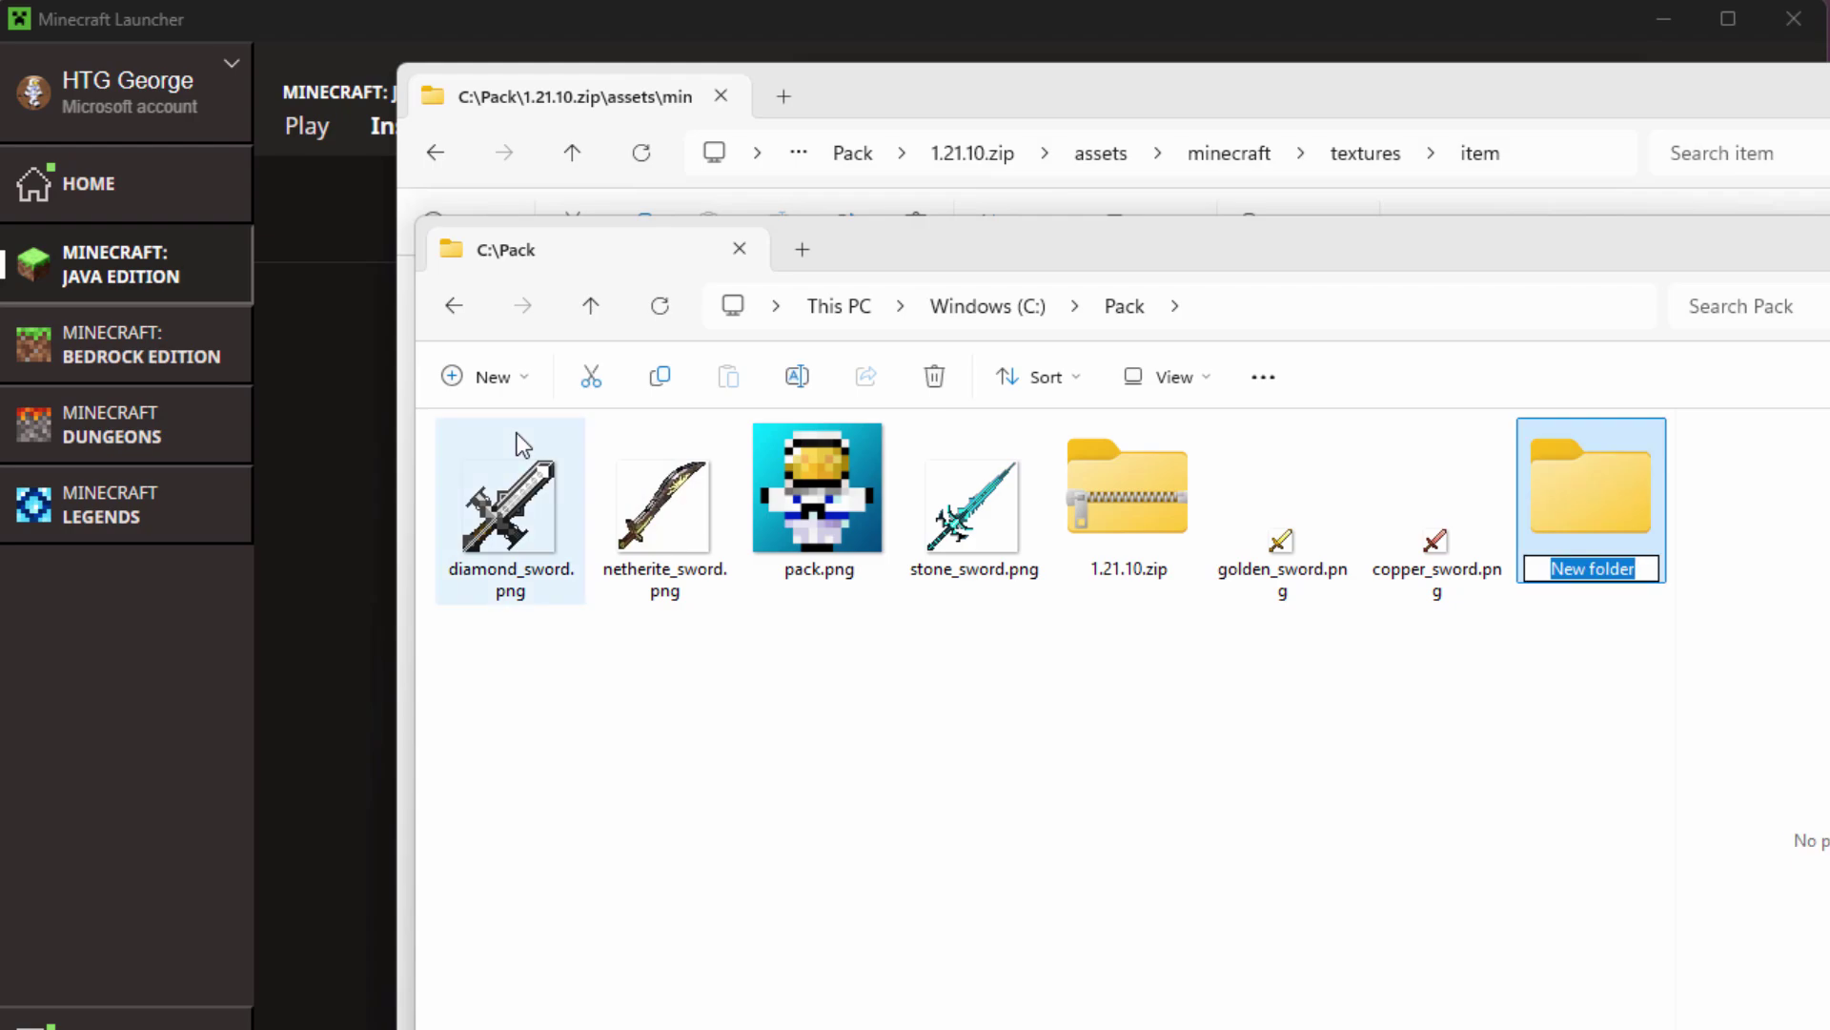
text(assets)
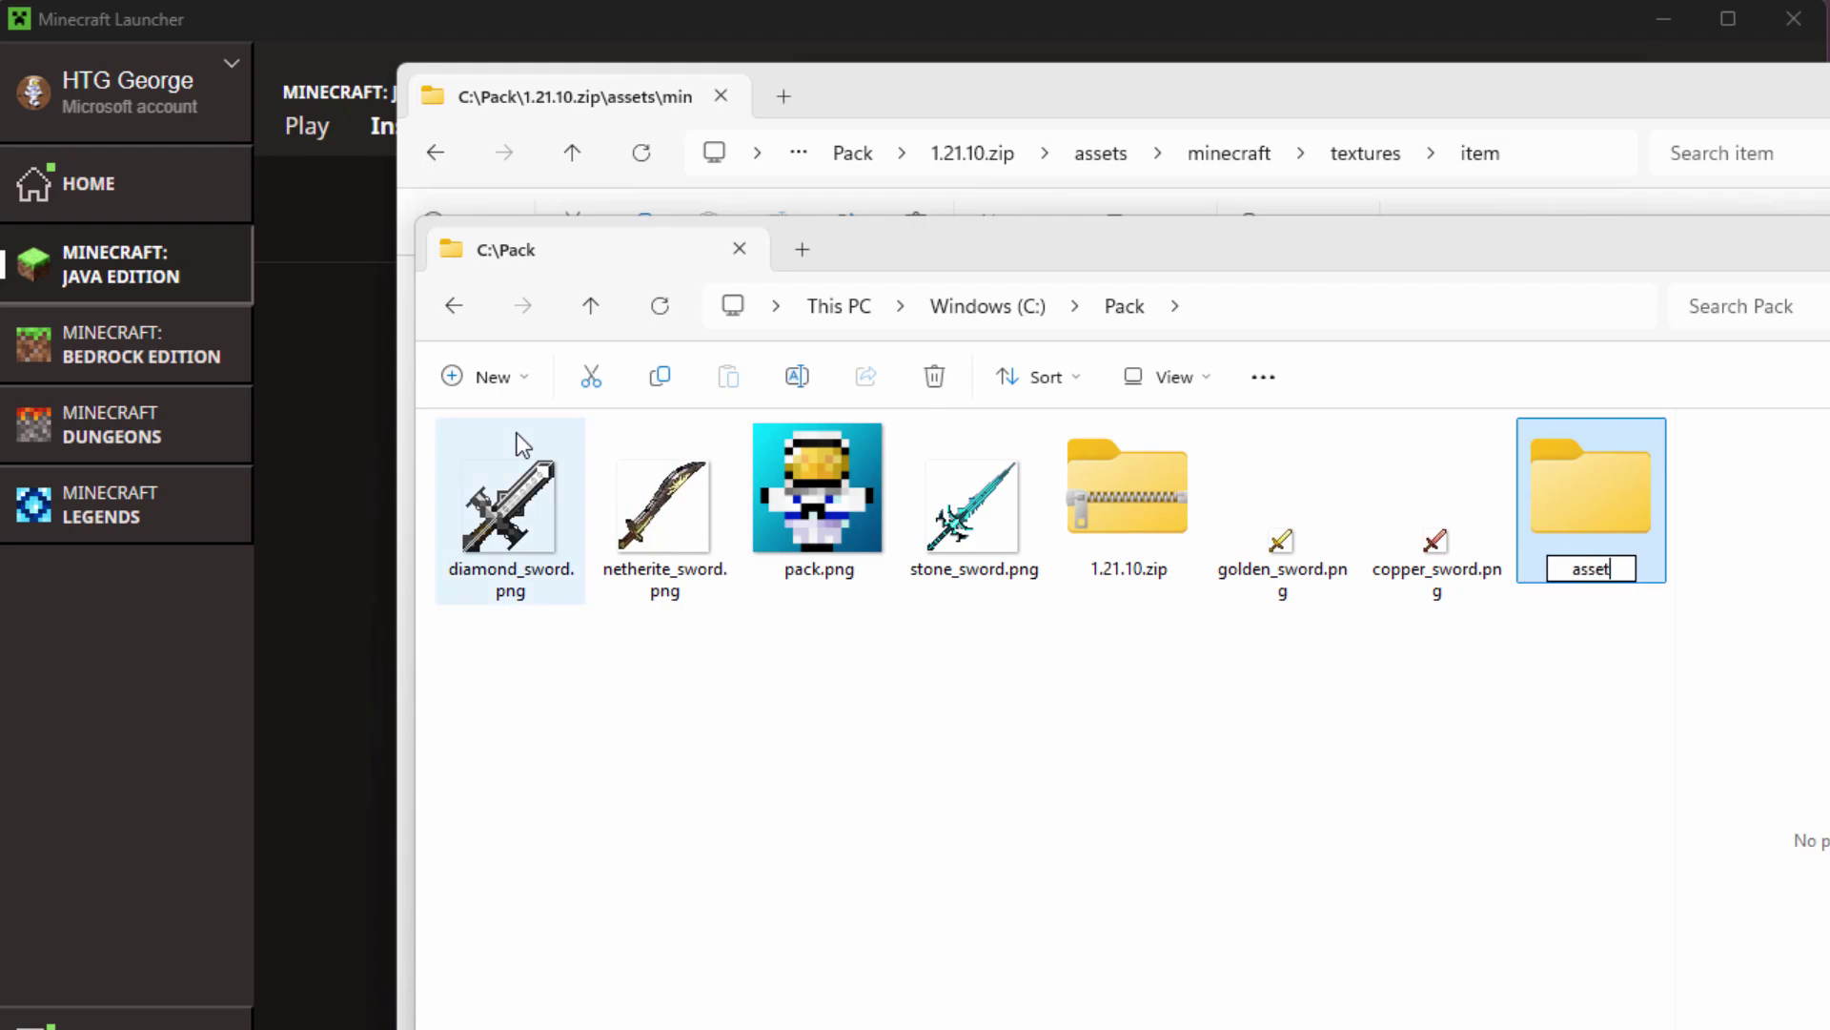
key(Return)
double_click(1575, 518)
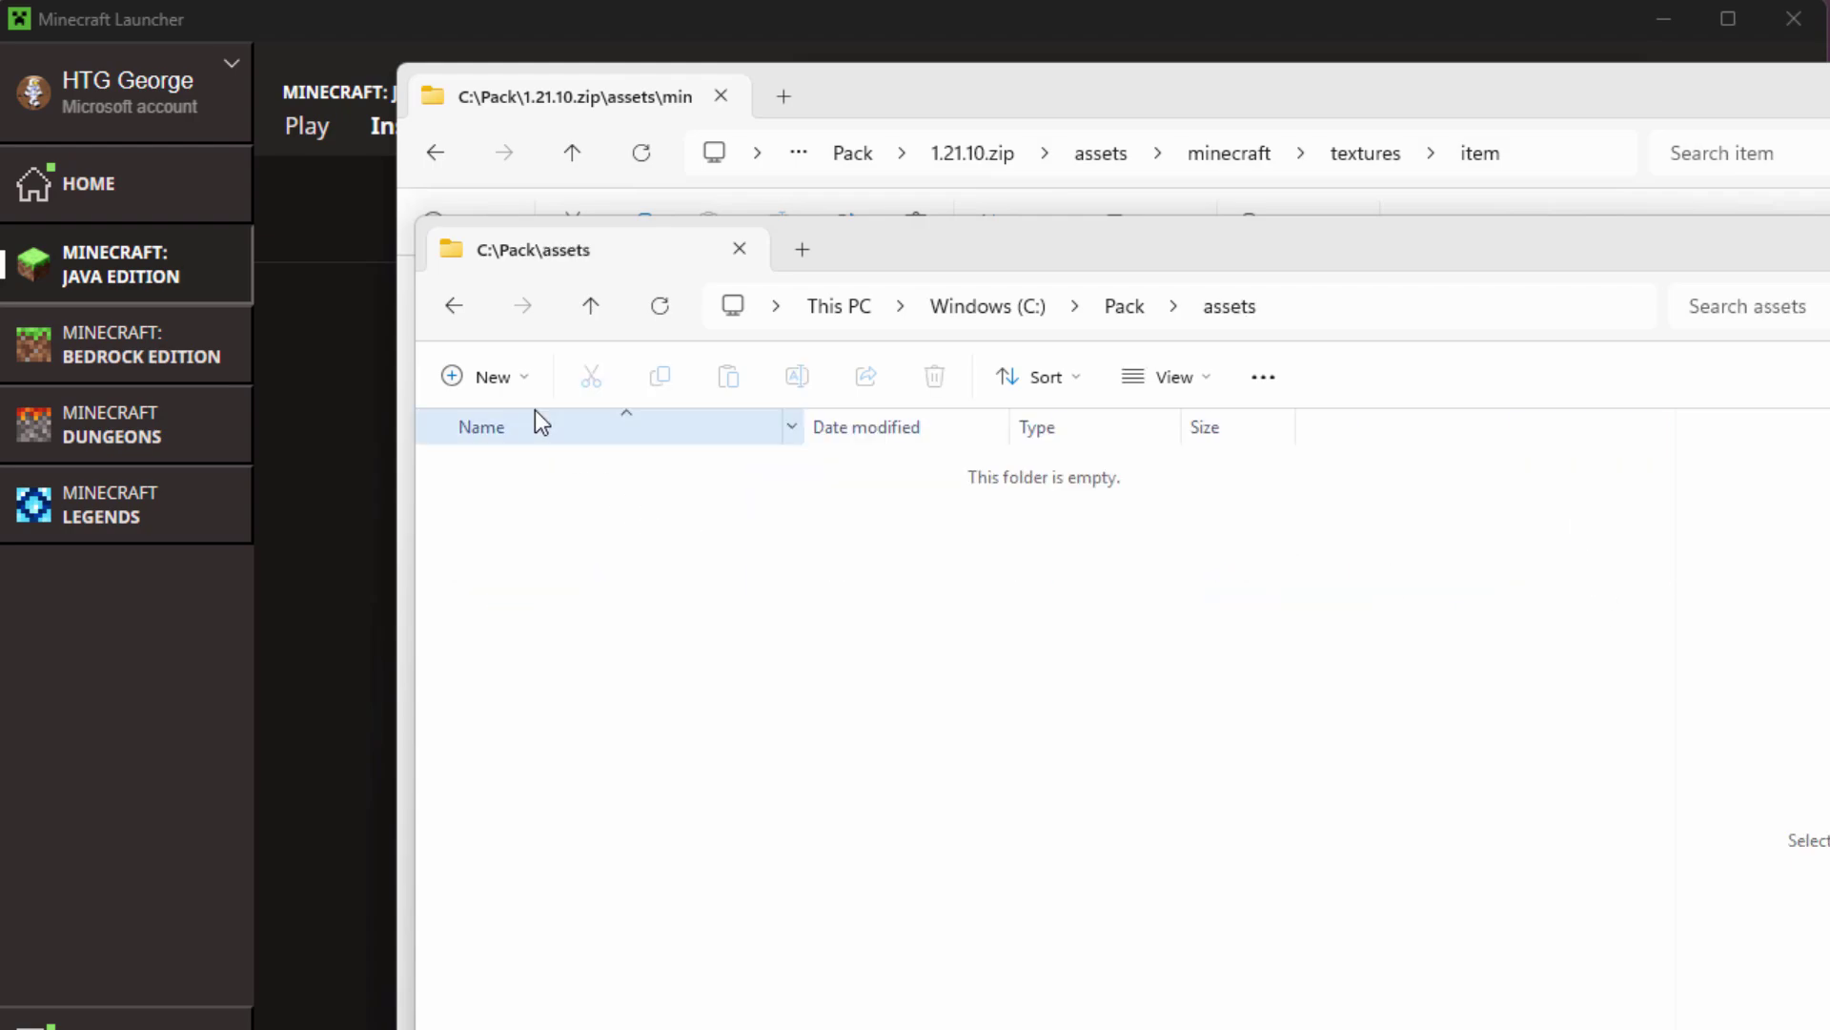
- Create a folder named minecraft inside assets and open it
click(505, 381)
click(515, 445)
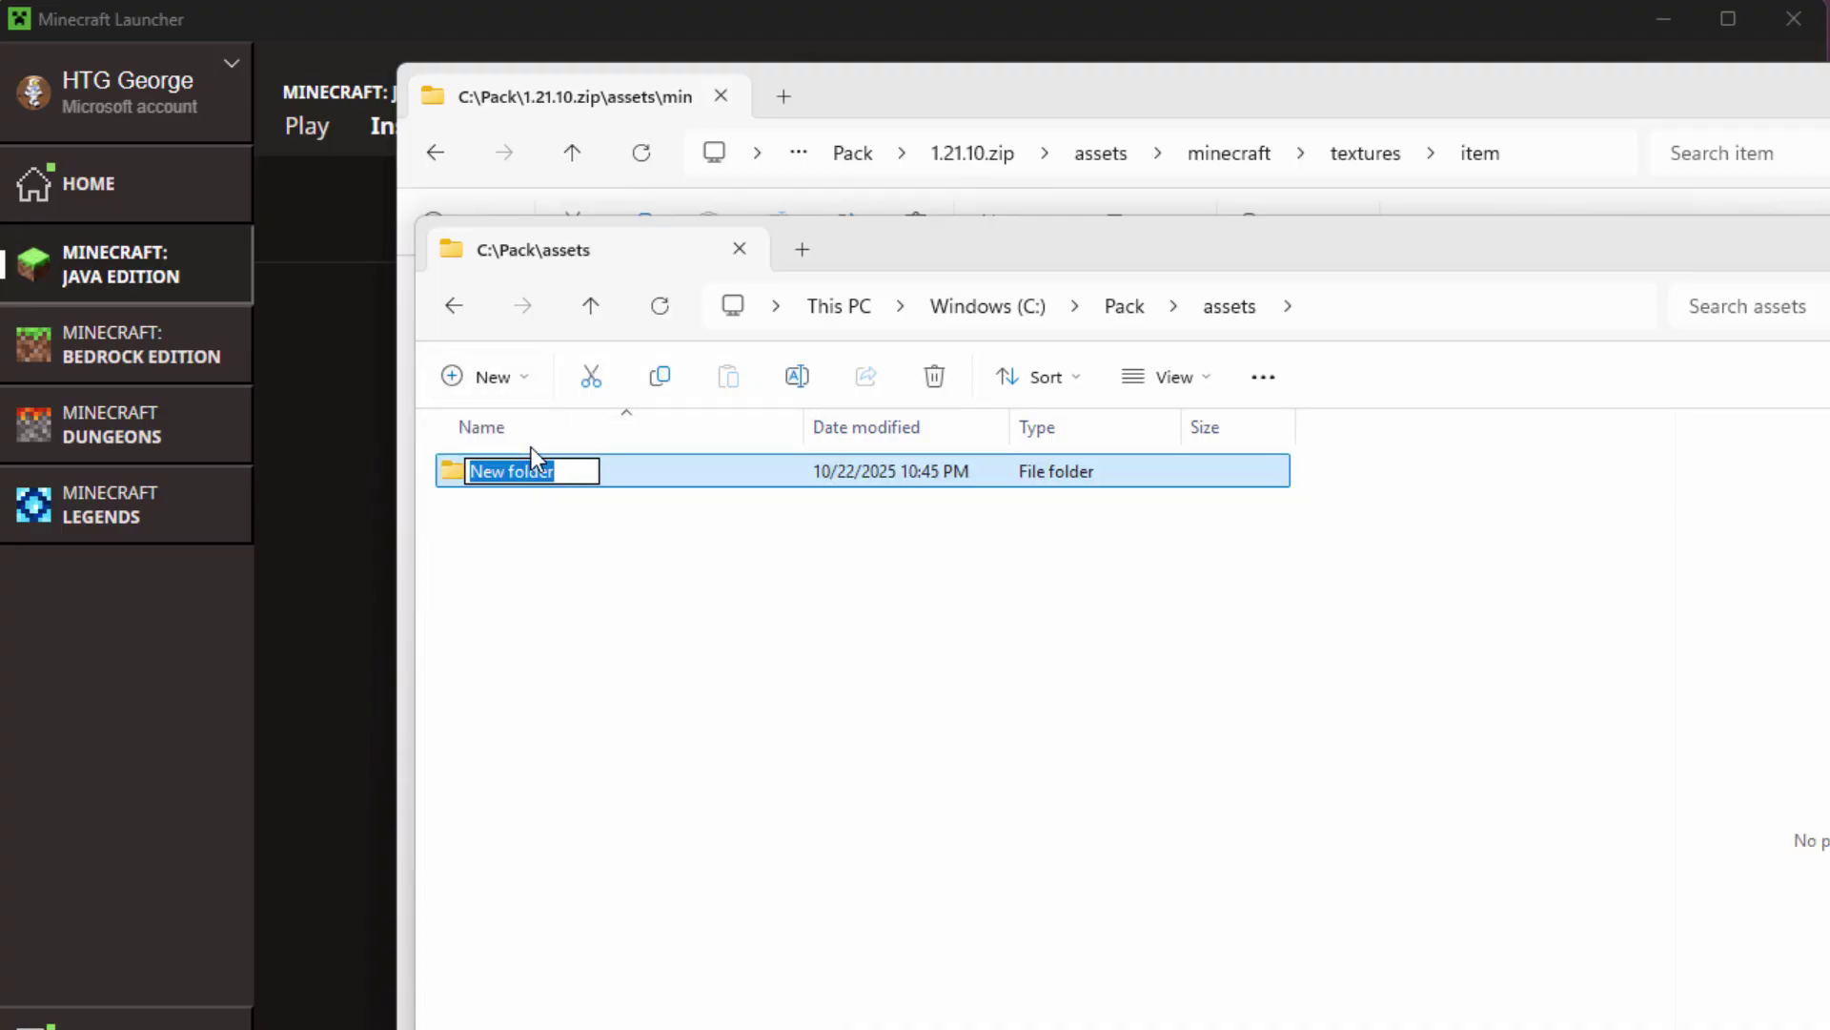
text(minecraft)
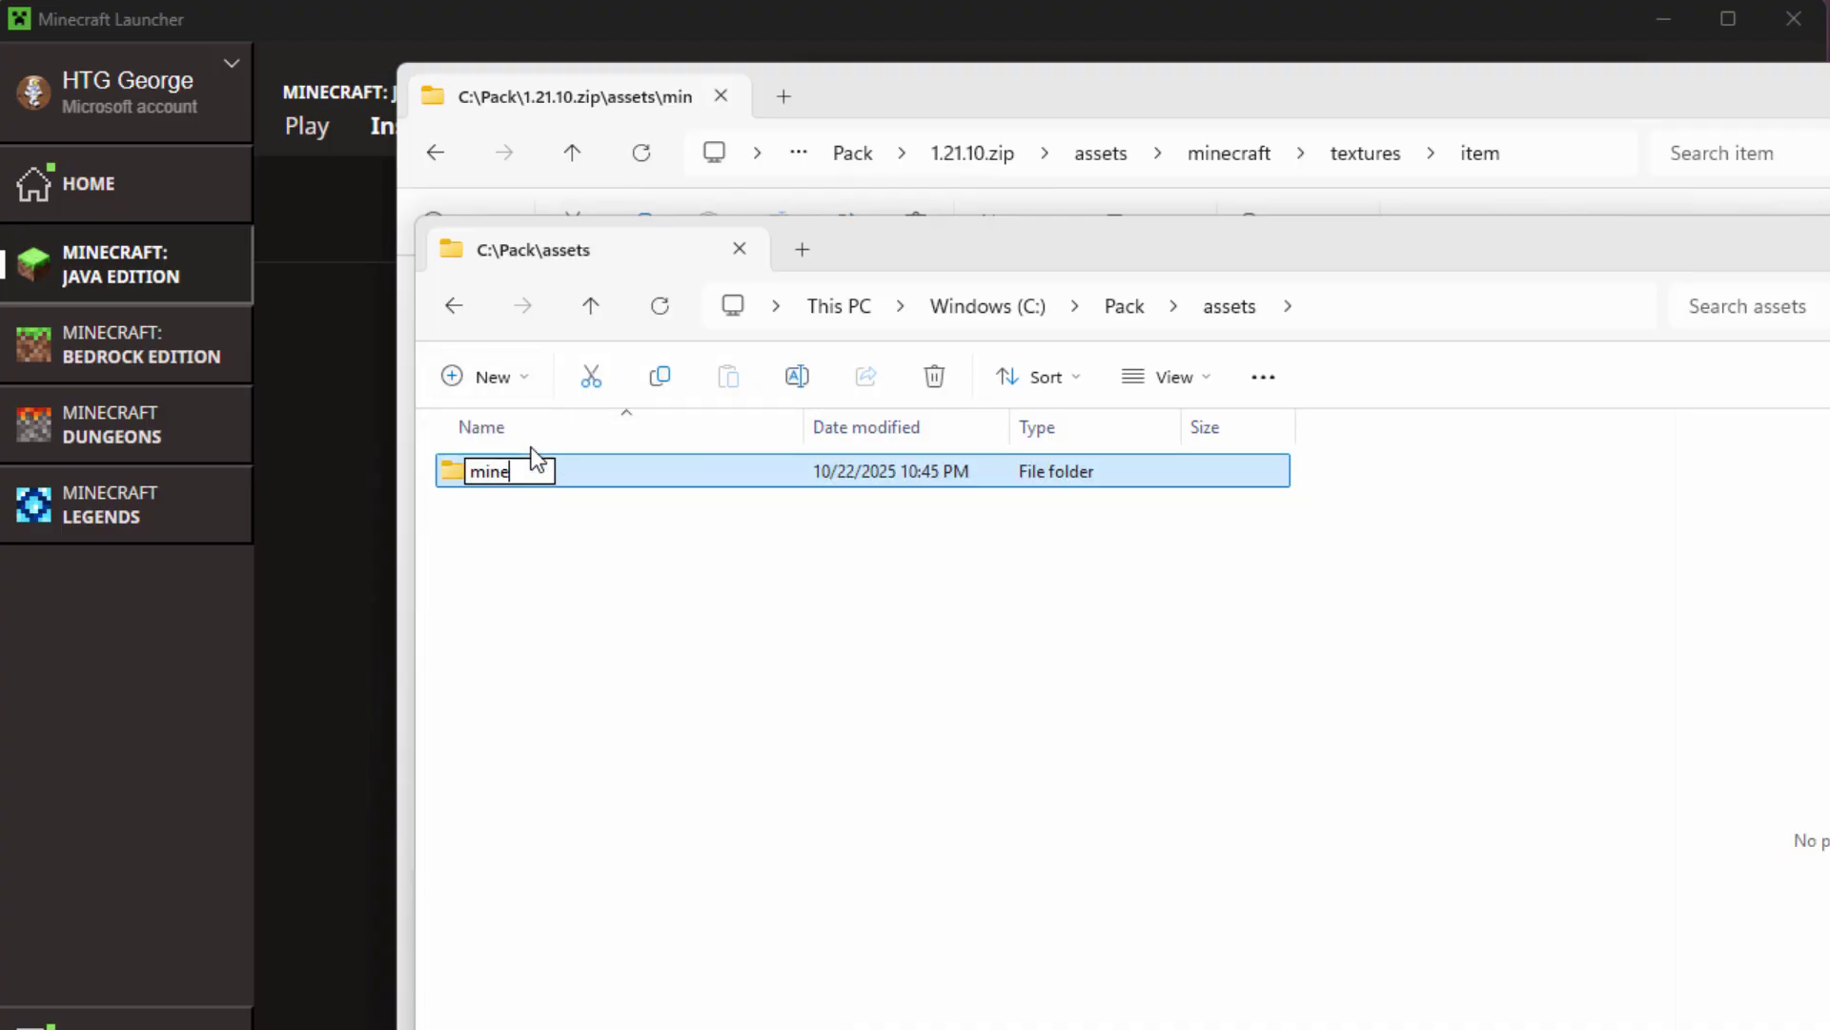
key(Return)
double_click(455, 473)
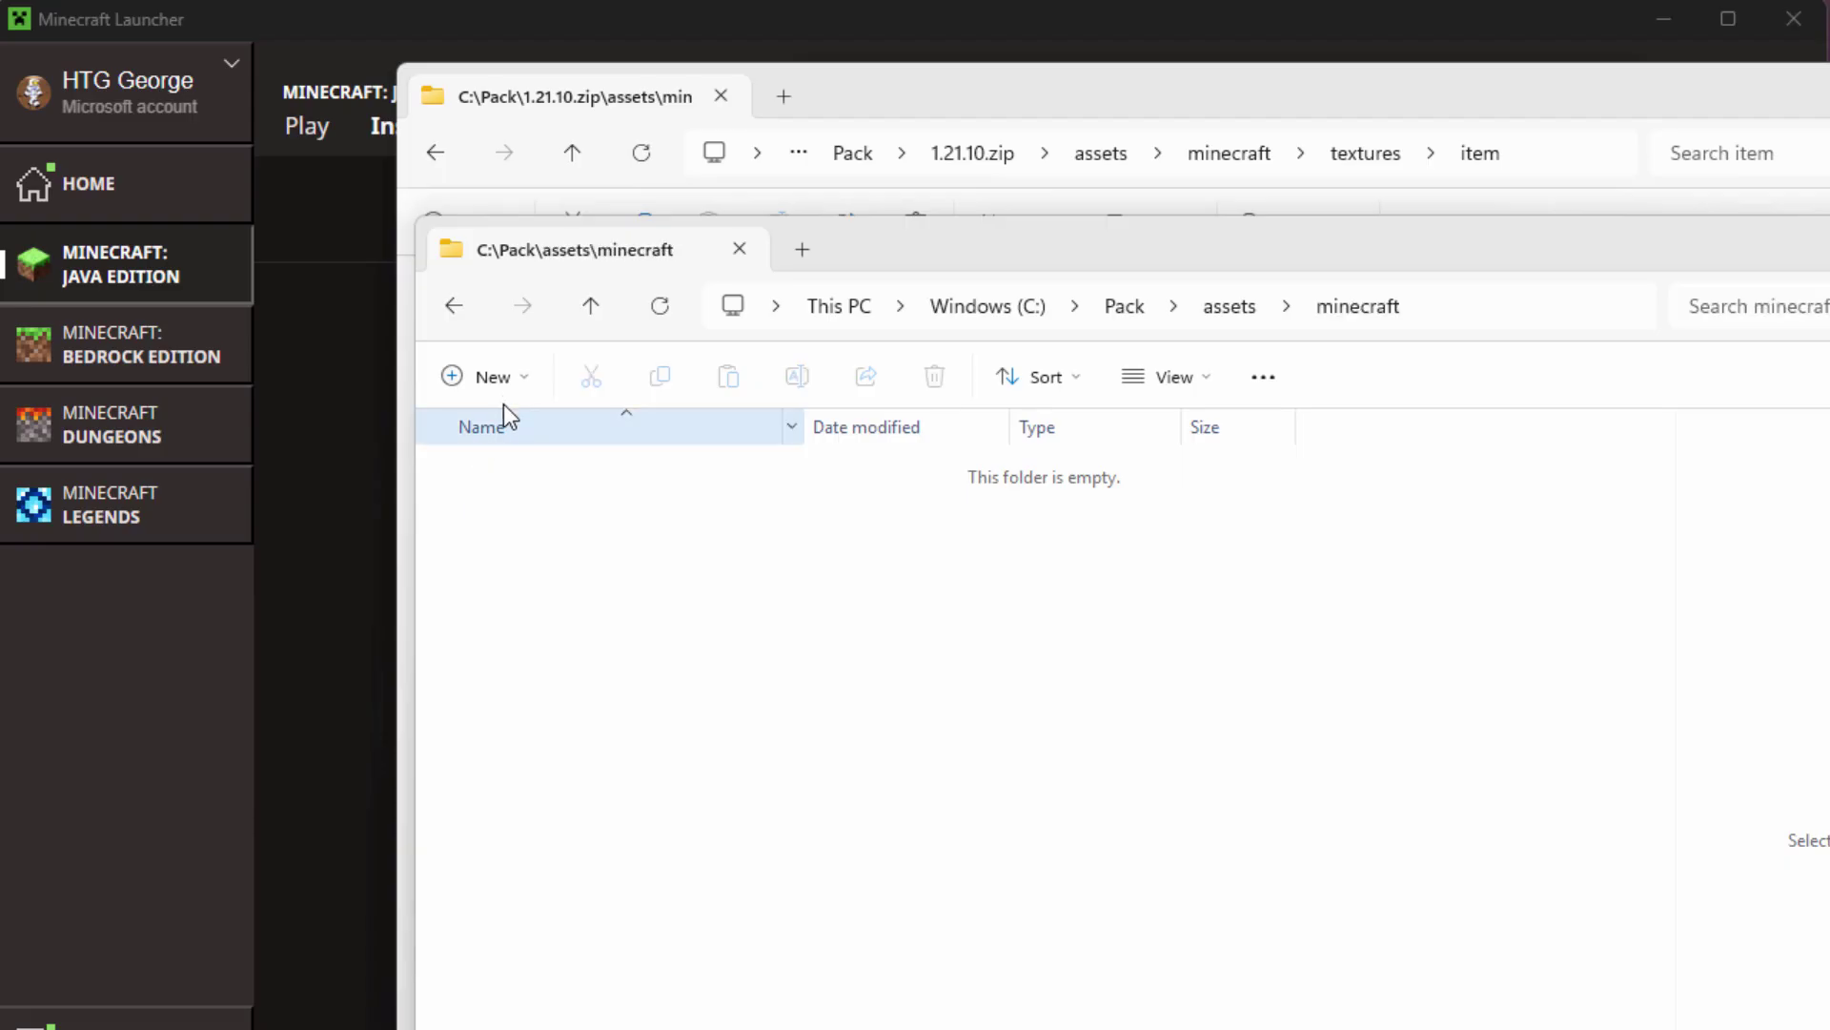
- Create a folder named textures inside minecraft and open it
click(493, 376)
click(506, 442)
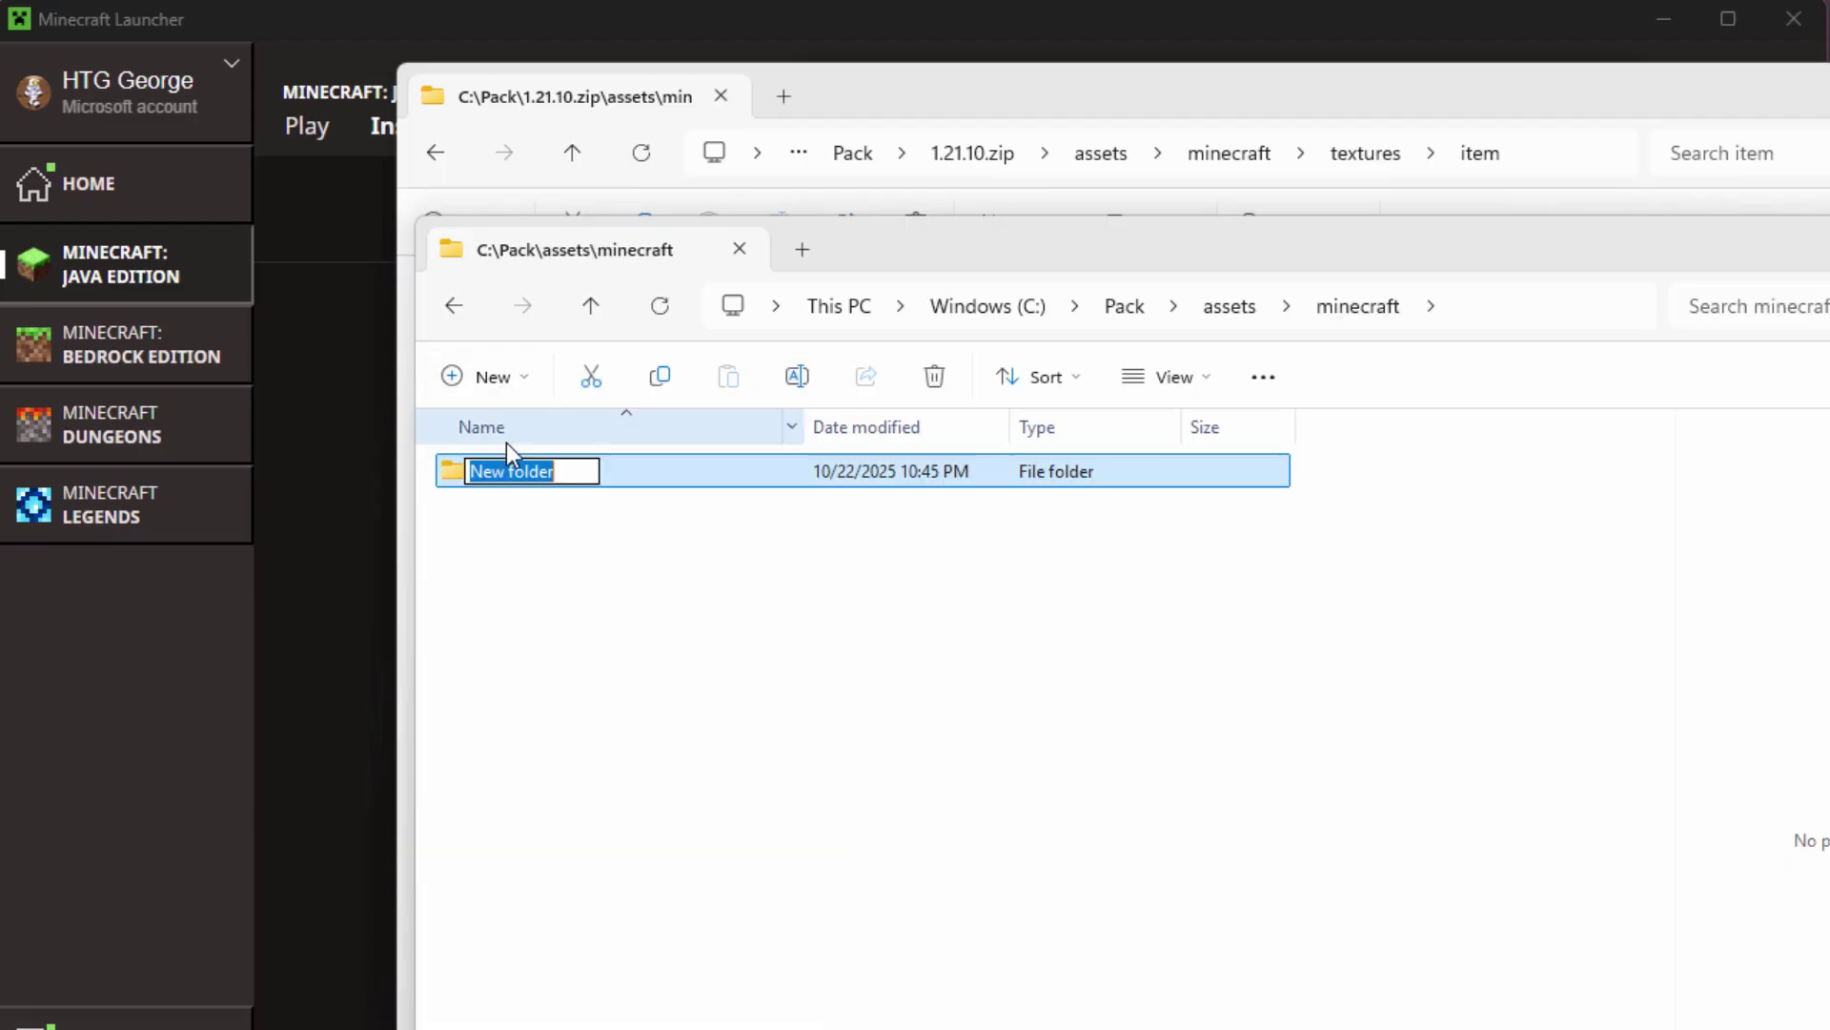
text(textures)
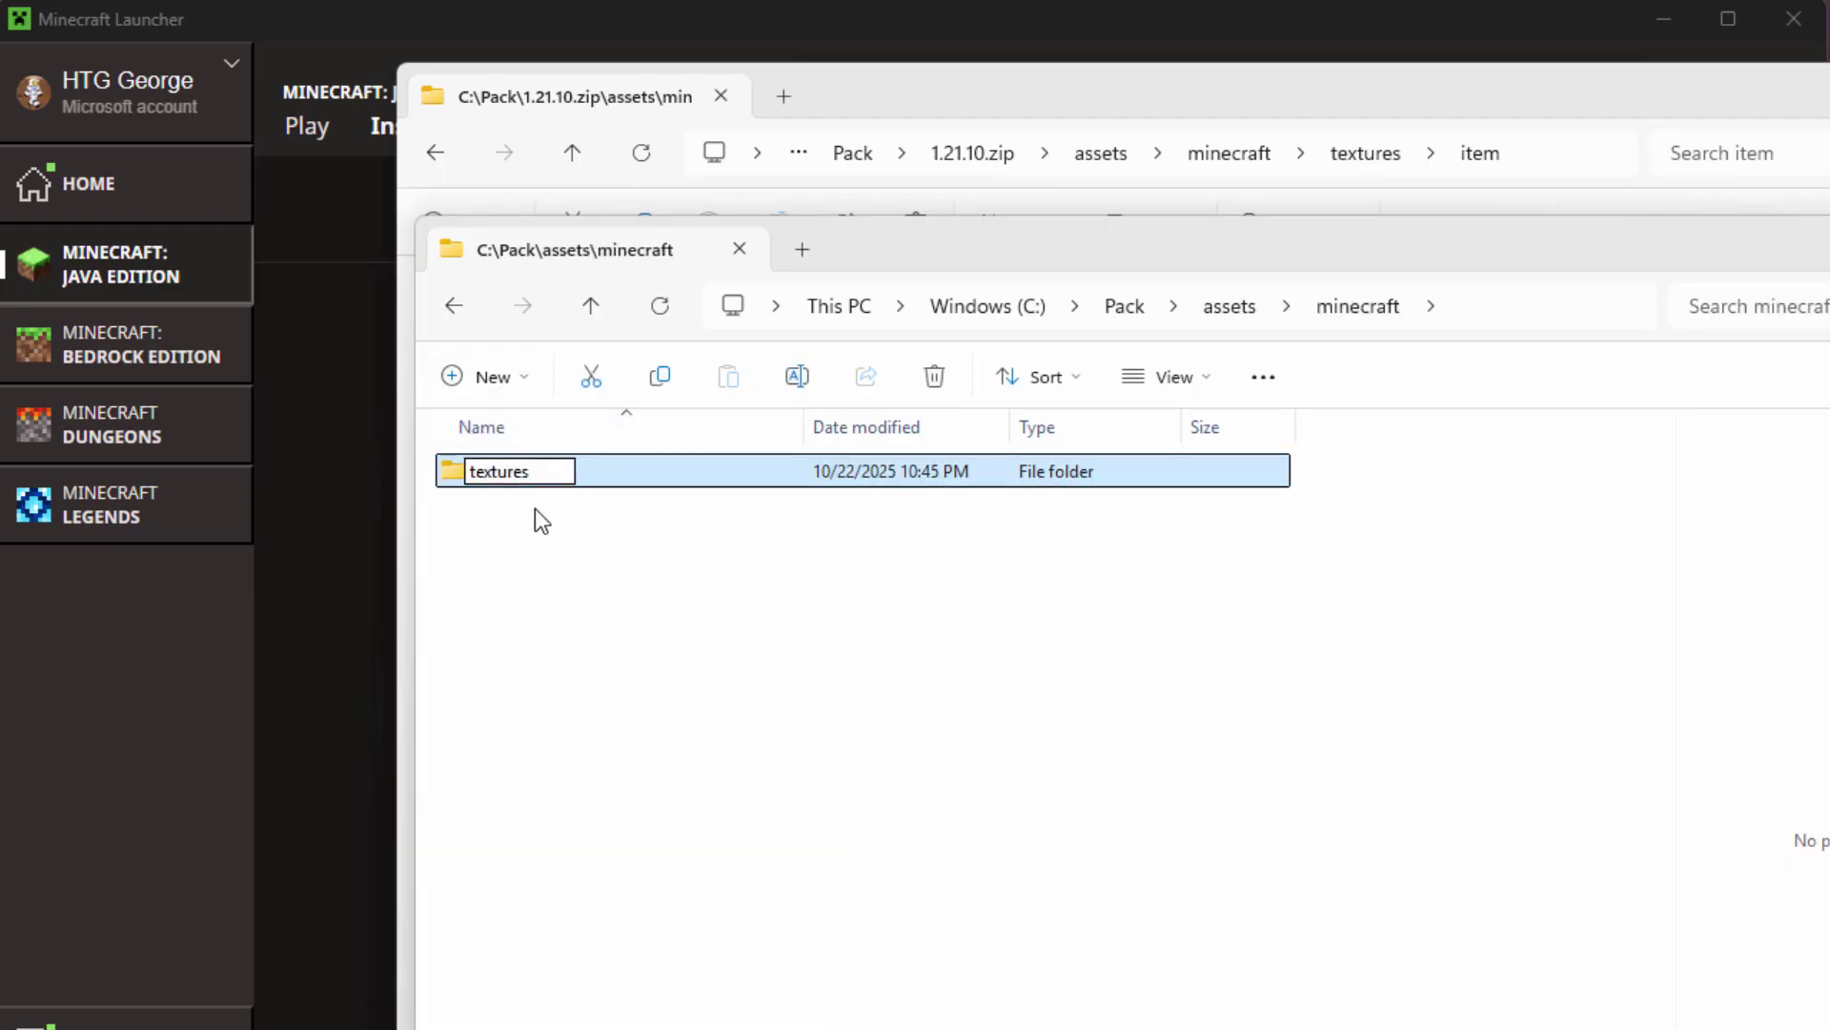
key(Return)
double_click(455, 474)
- Create a folder named item inside textures and open it
click(493, 377)
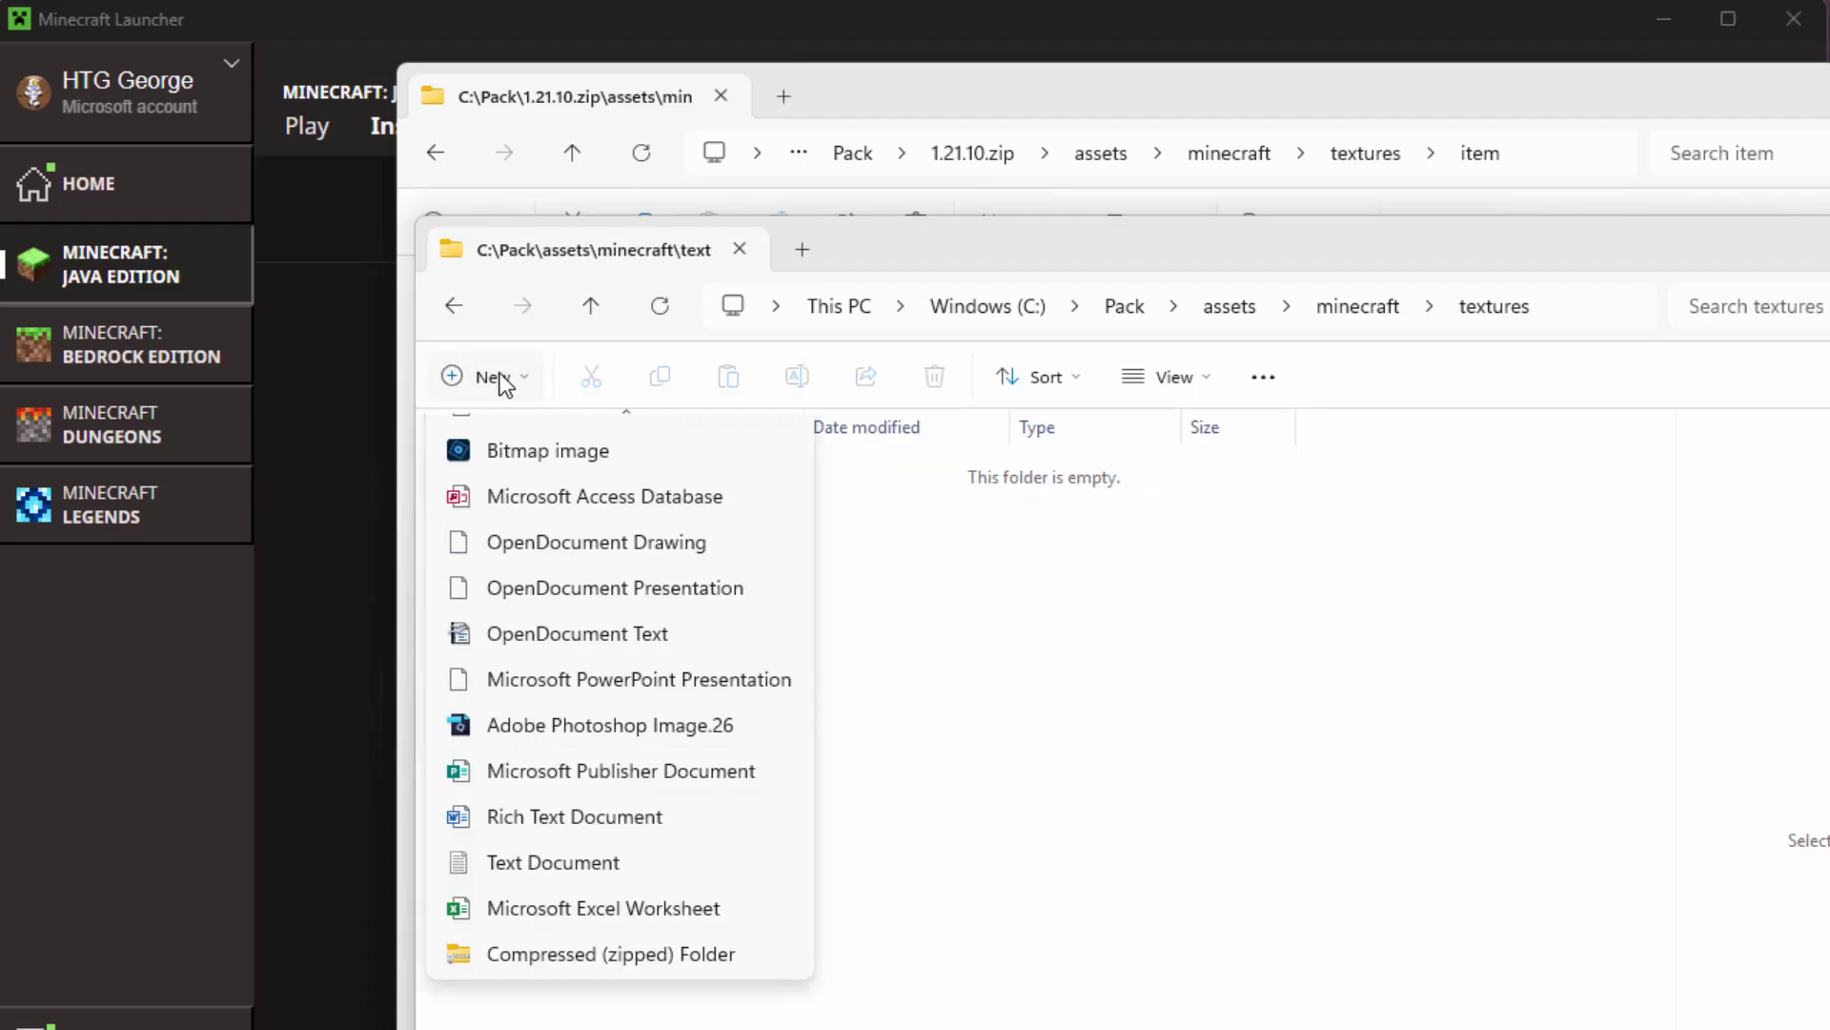
click(501, 439)
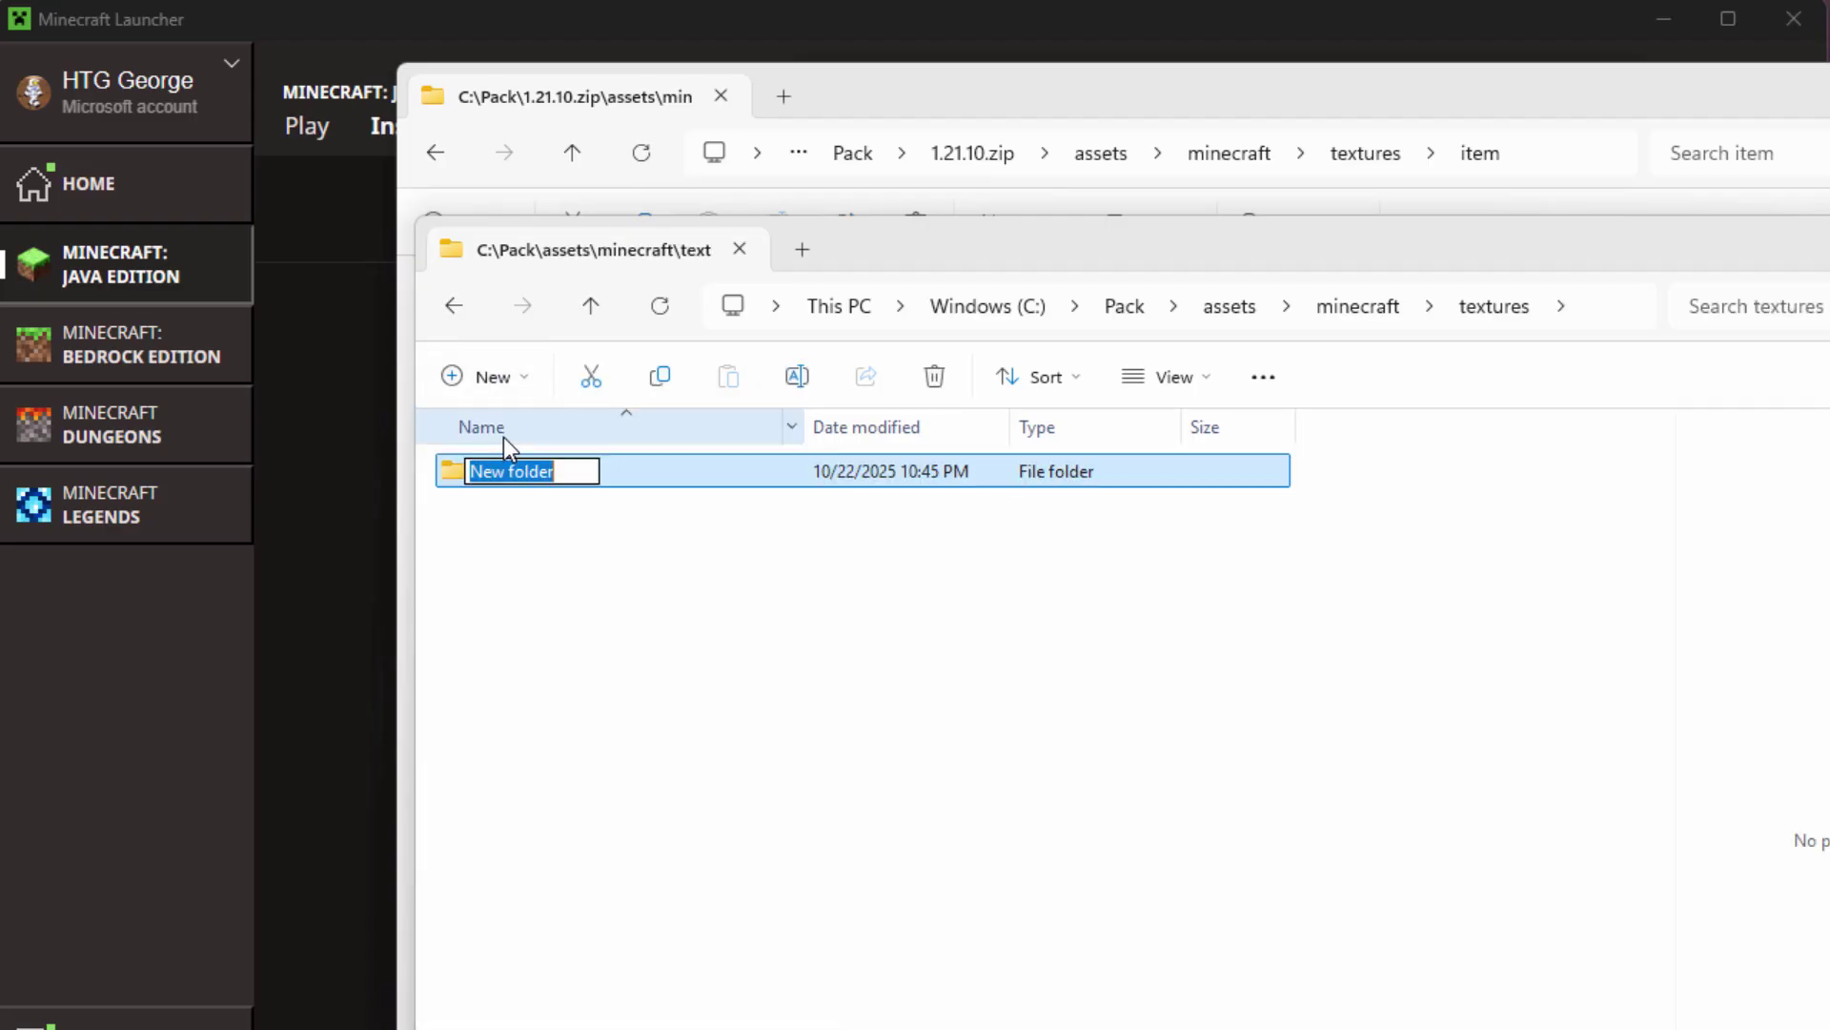
text(item)
key(Return)
double_click(456, 471)
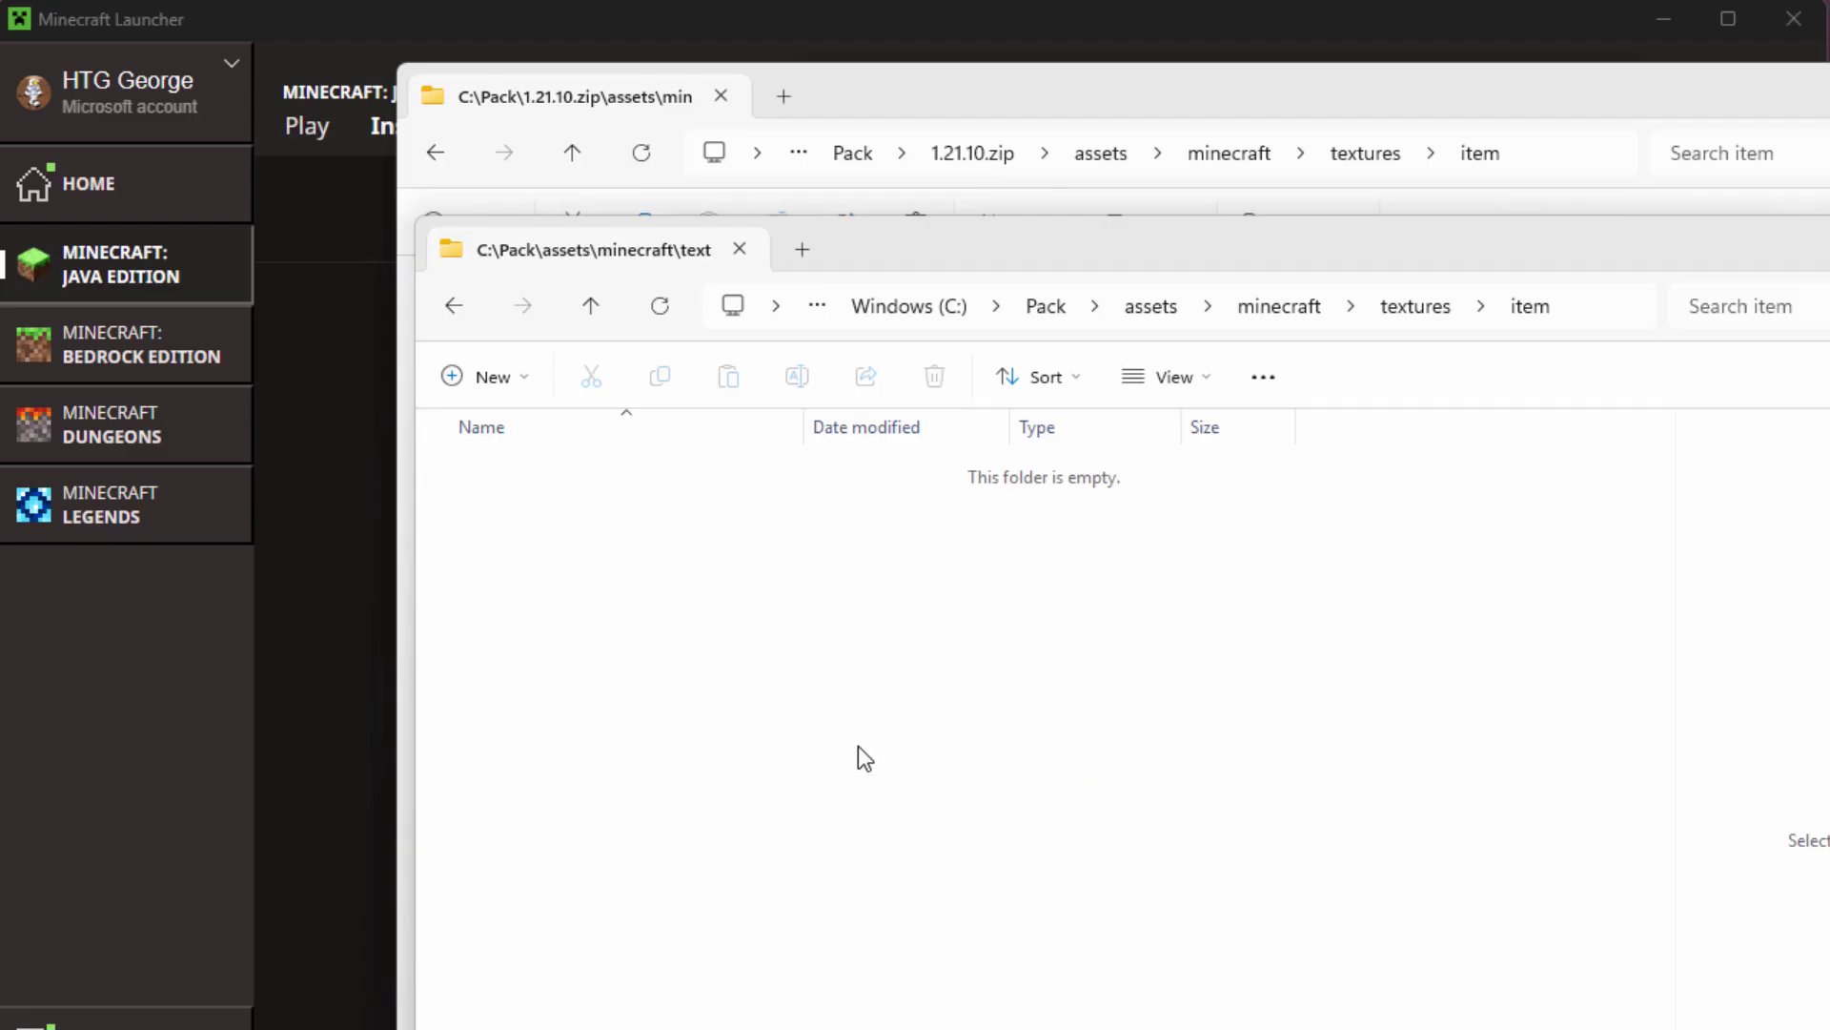
- Return to C:\Pack, close the archive window and reposition the Pack folder window
click(1061, 306)
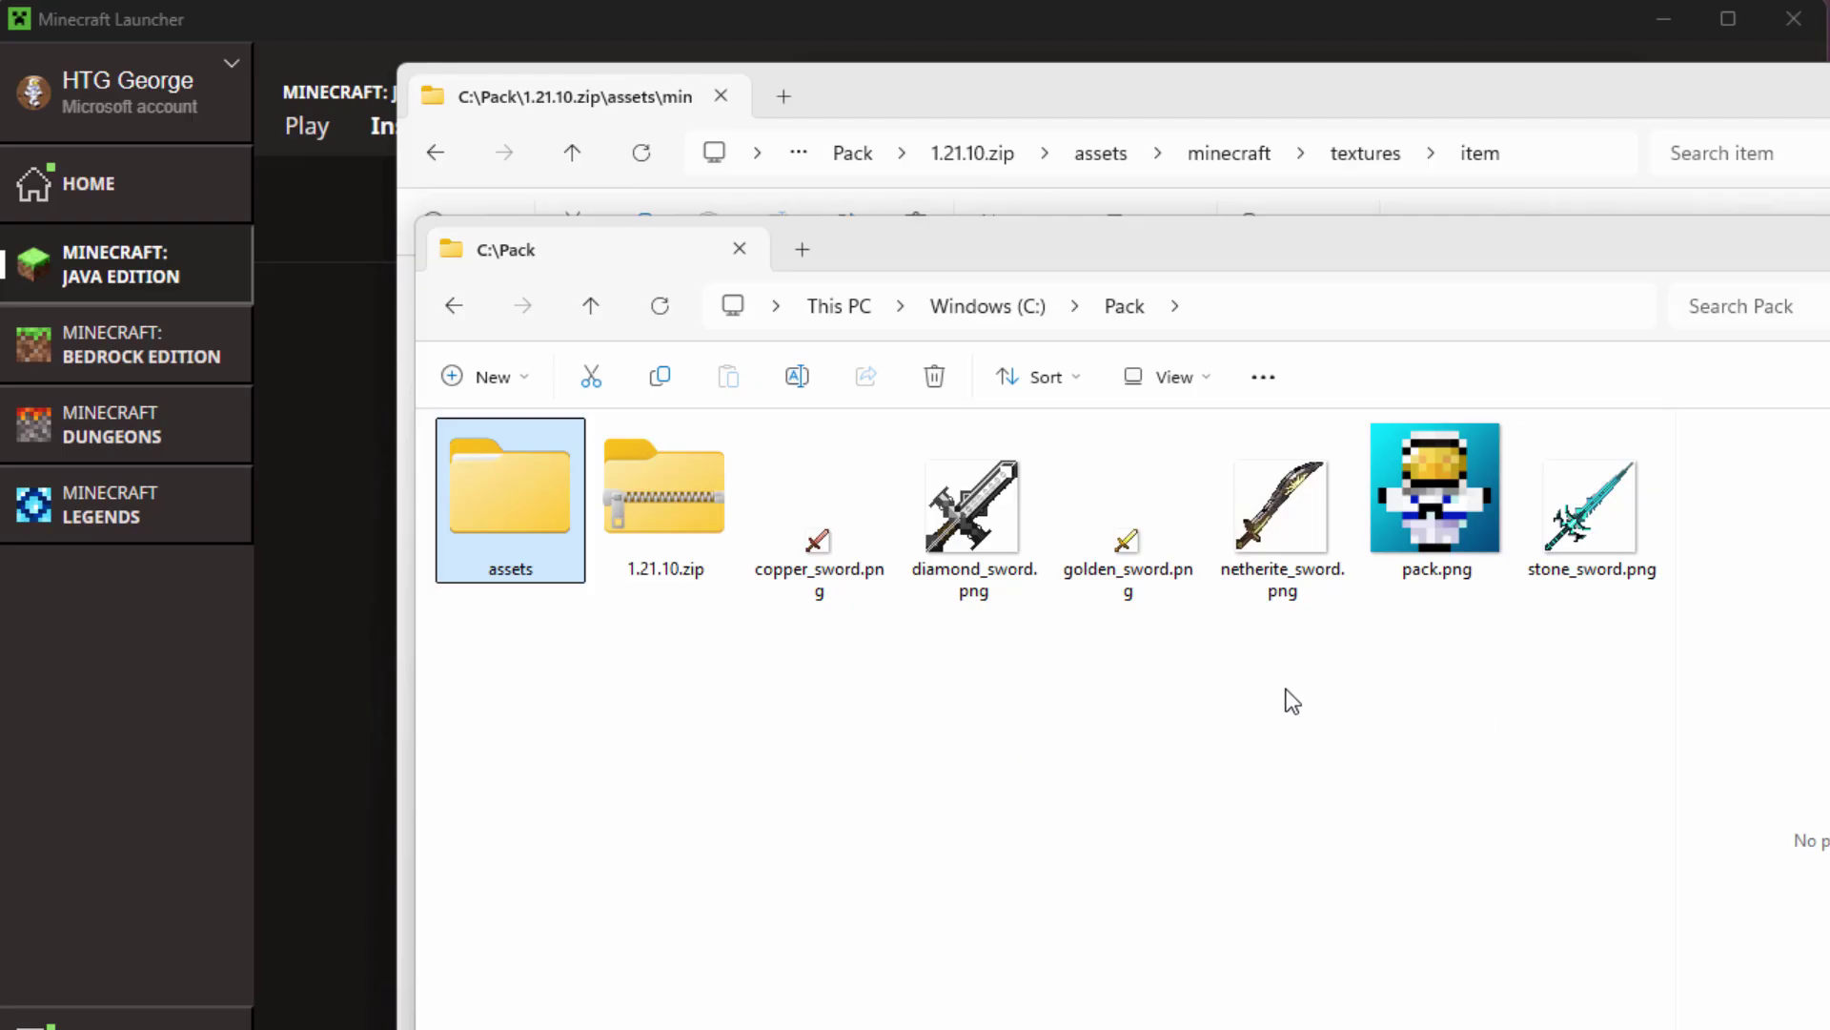
click(1479, 122)
key(ctrl+w)
drag(1451, 251, 1291, 214)
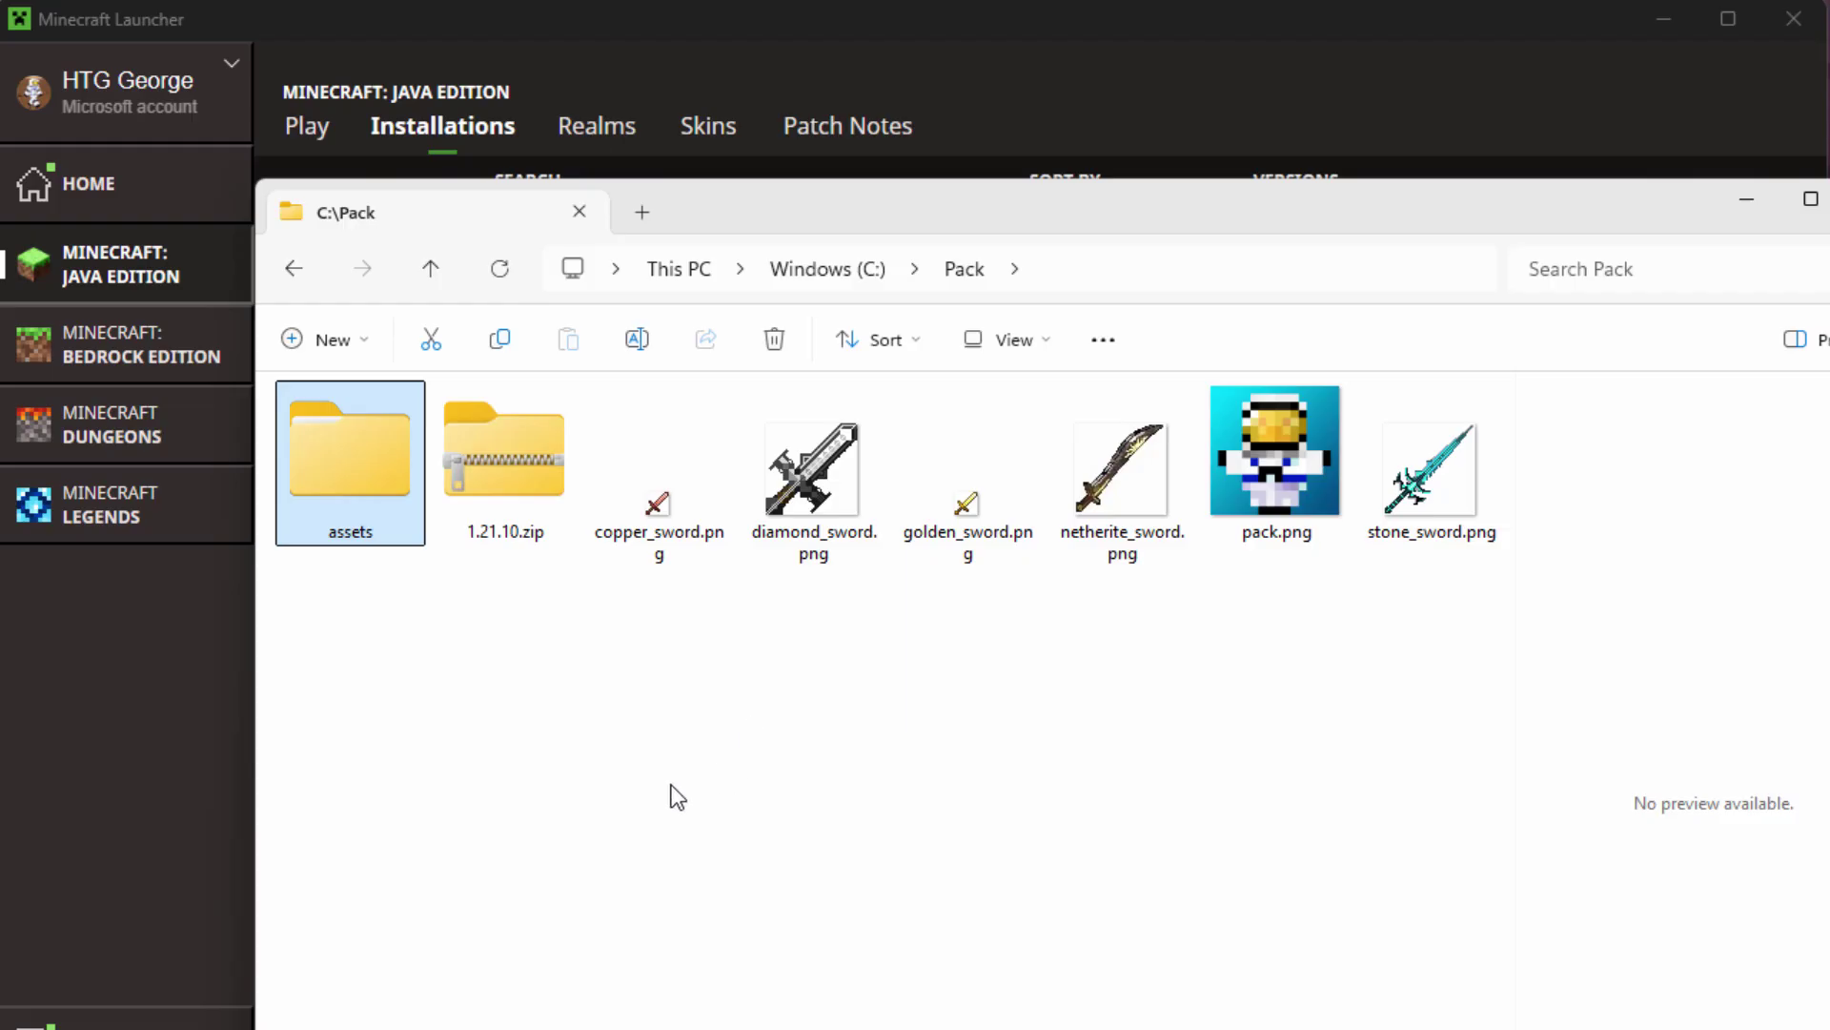
- Switch to the browser's minecraft-pack-mcmeta page and examine the min_format and max_format entries in the code for Java 1.21.9 - 1.21.10
key(alt+Tab)
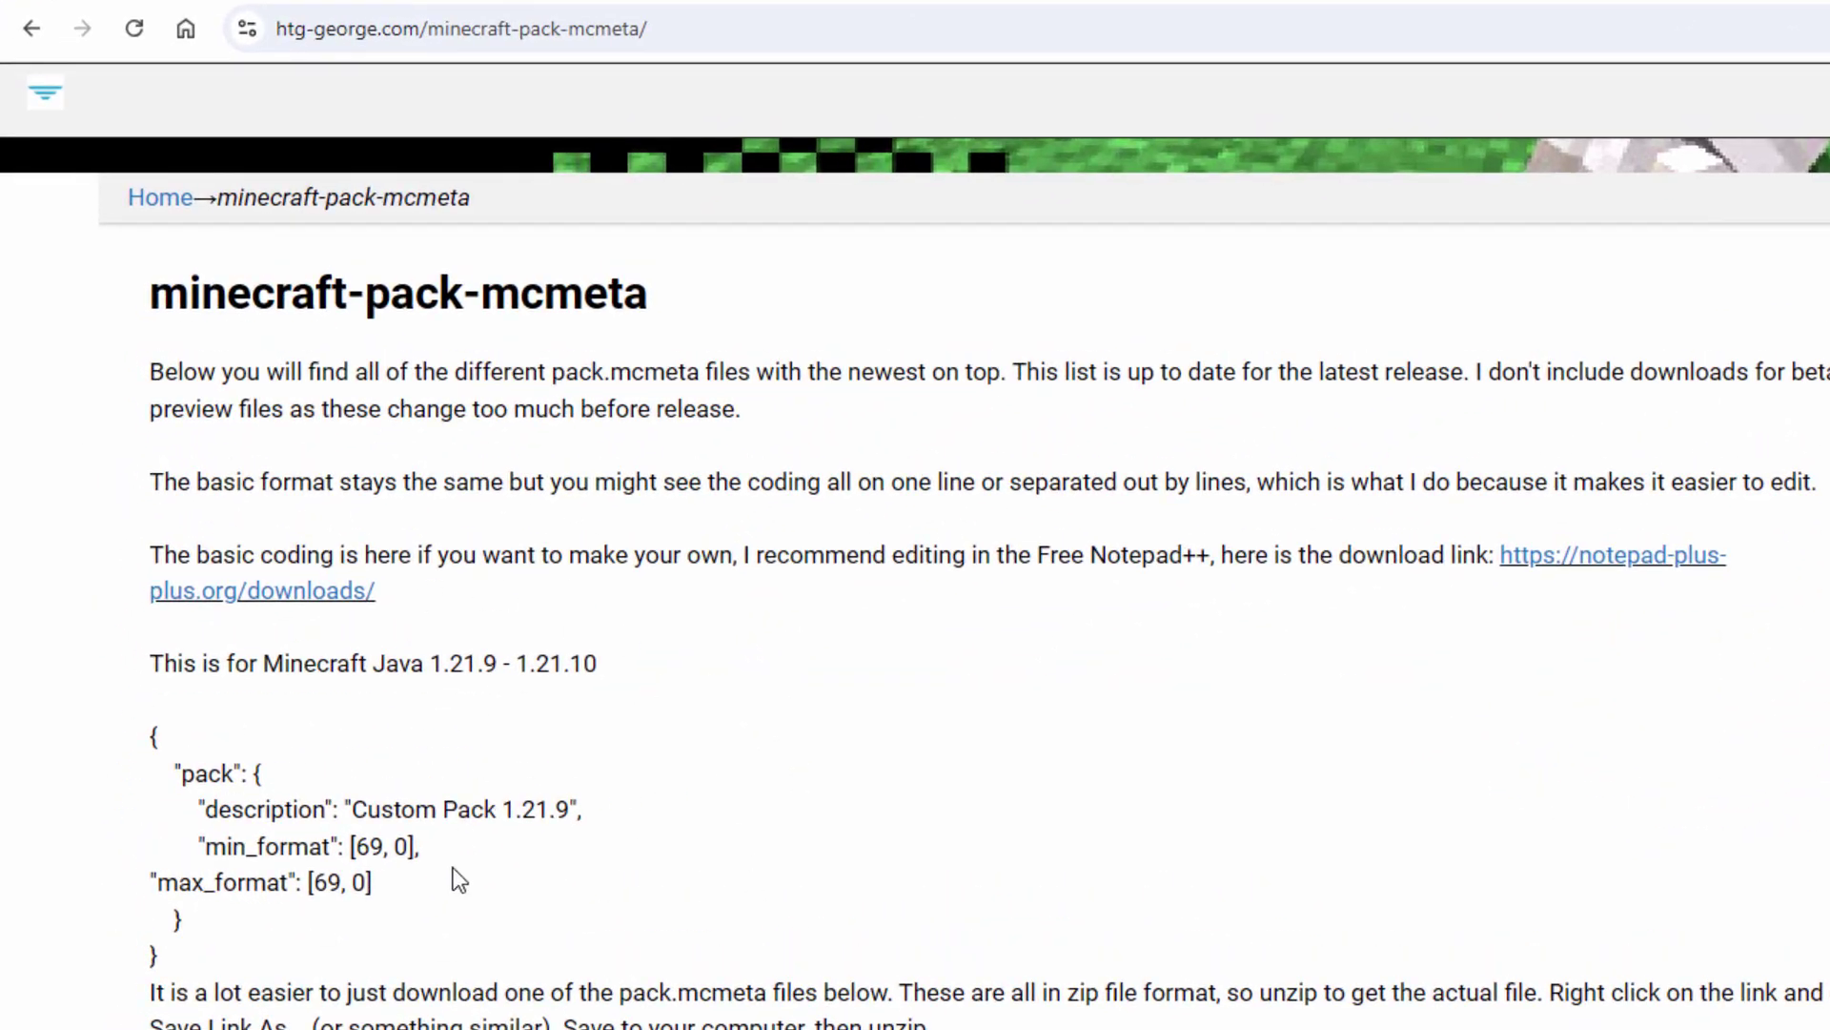
drag(376, 881, 168, 849)
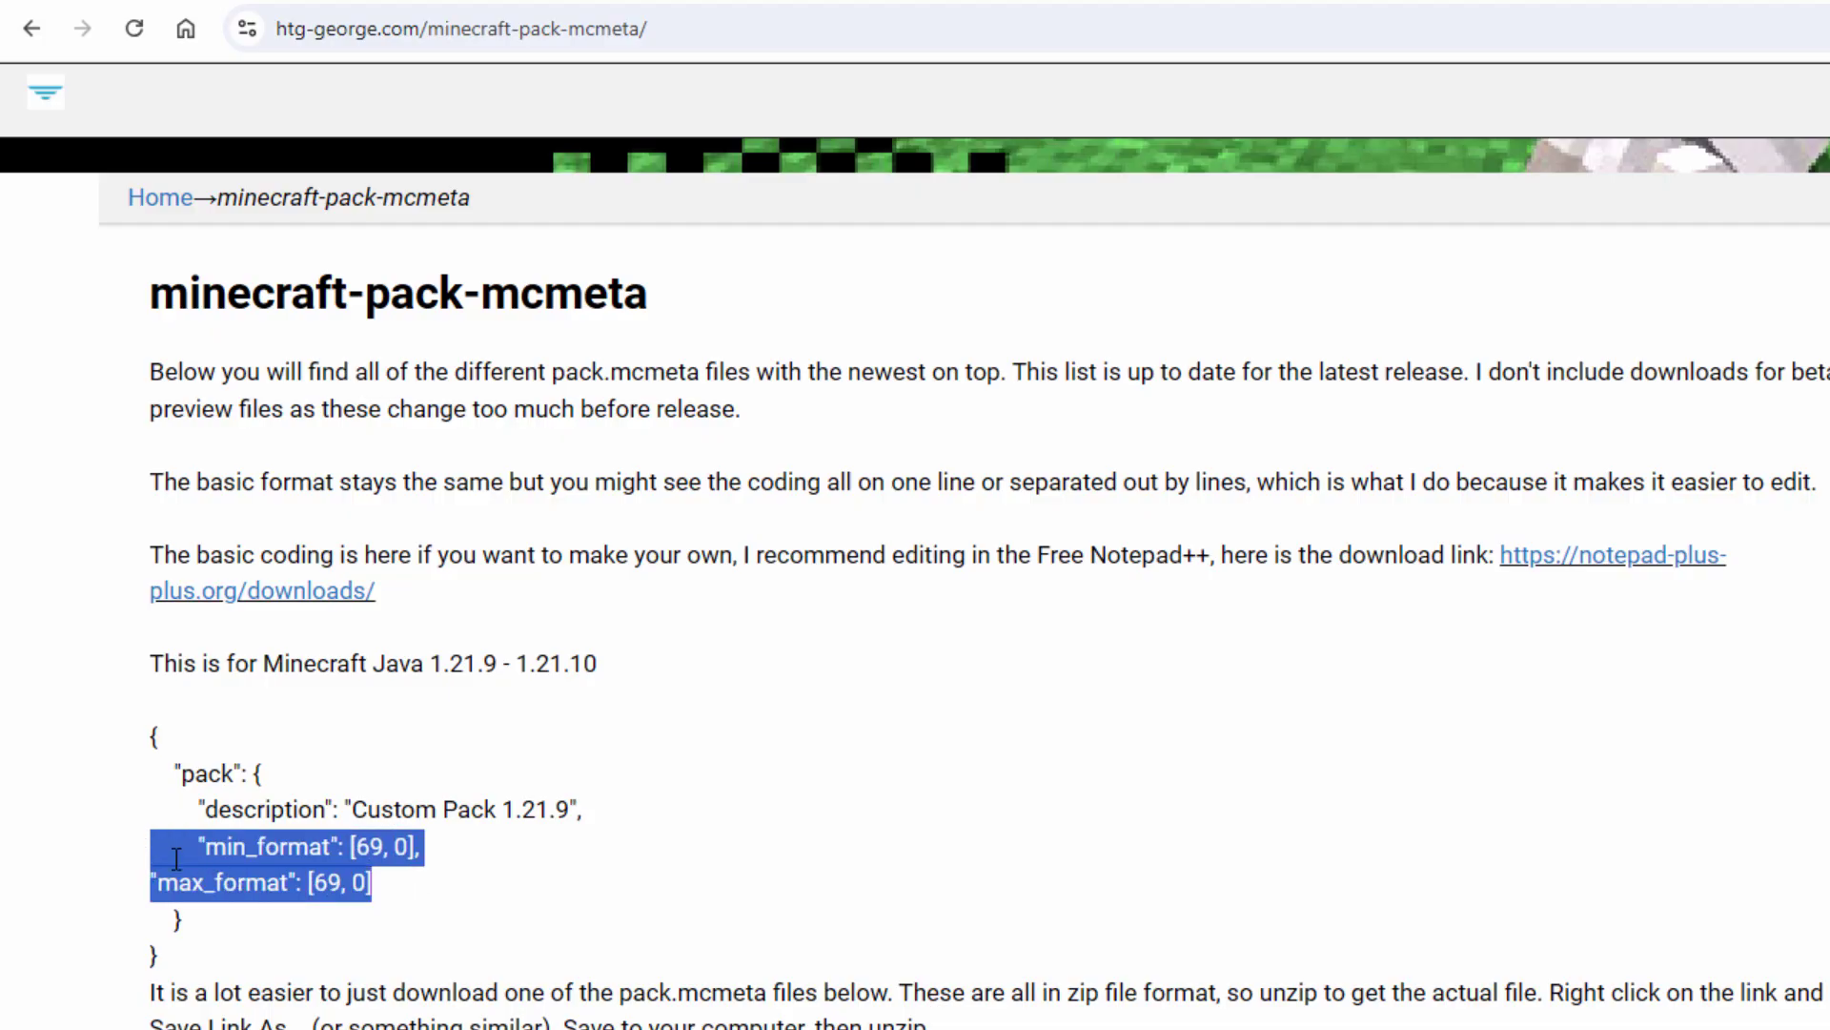
click(448, 852)
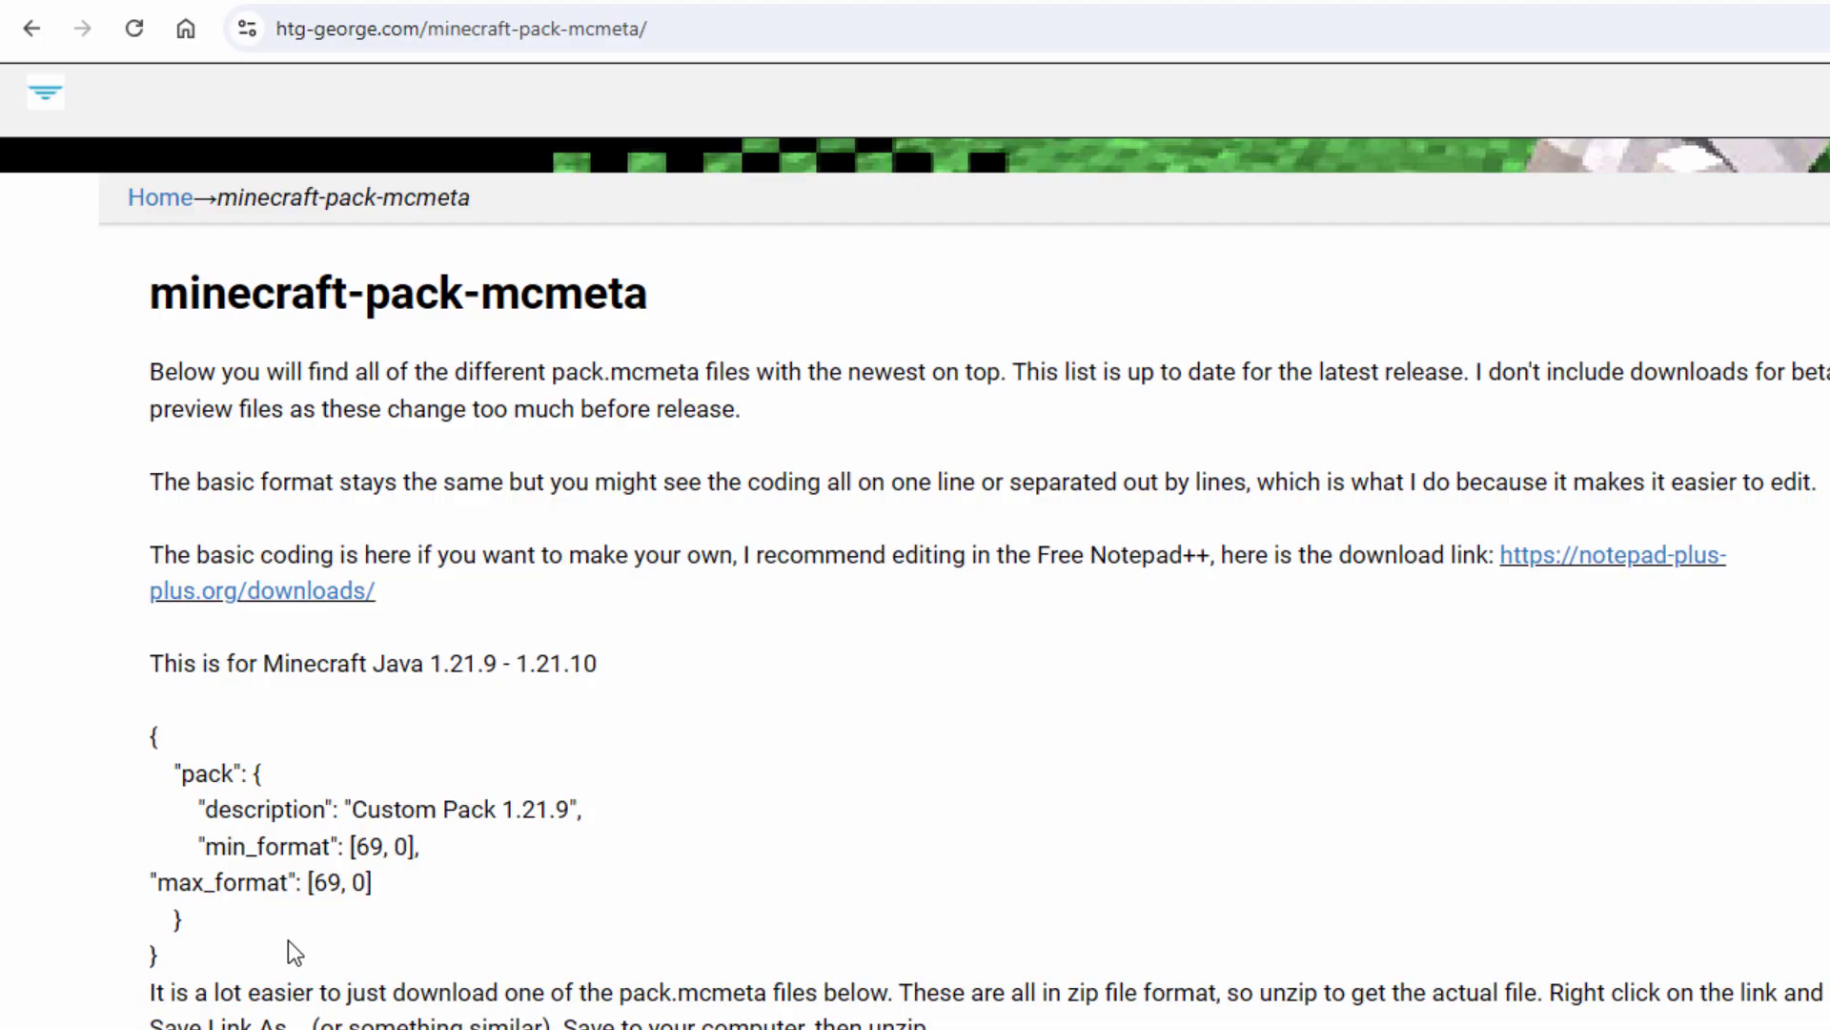
double_click(381, 848)
drag(394, 848, 416, 850)
click(297, 884)
drag(337, 883, 321, 884)
click(436, 870)
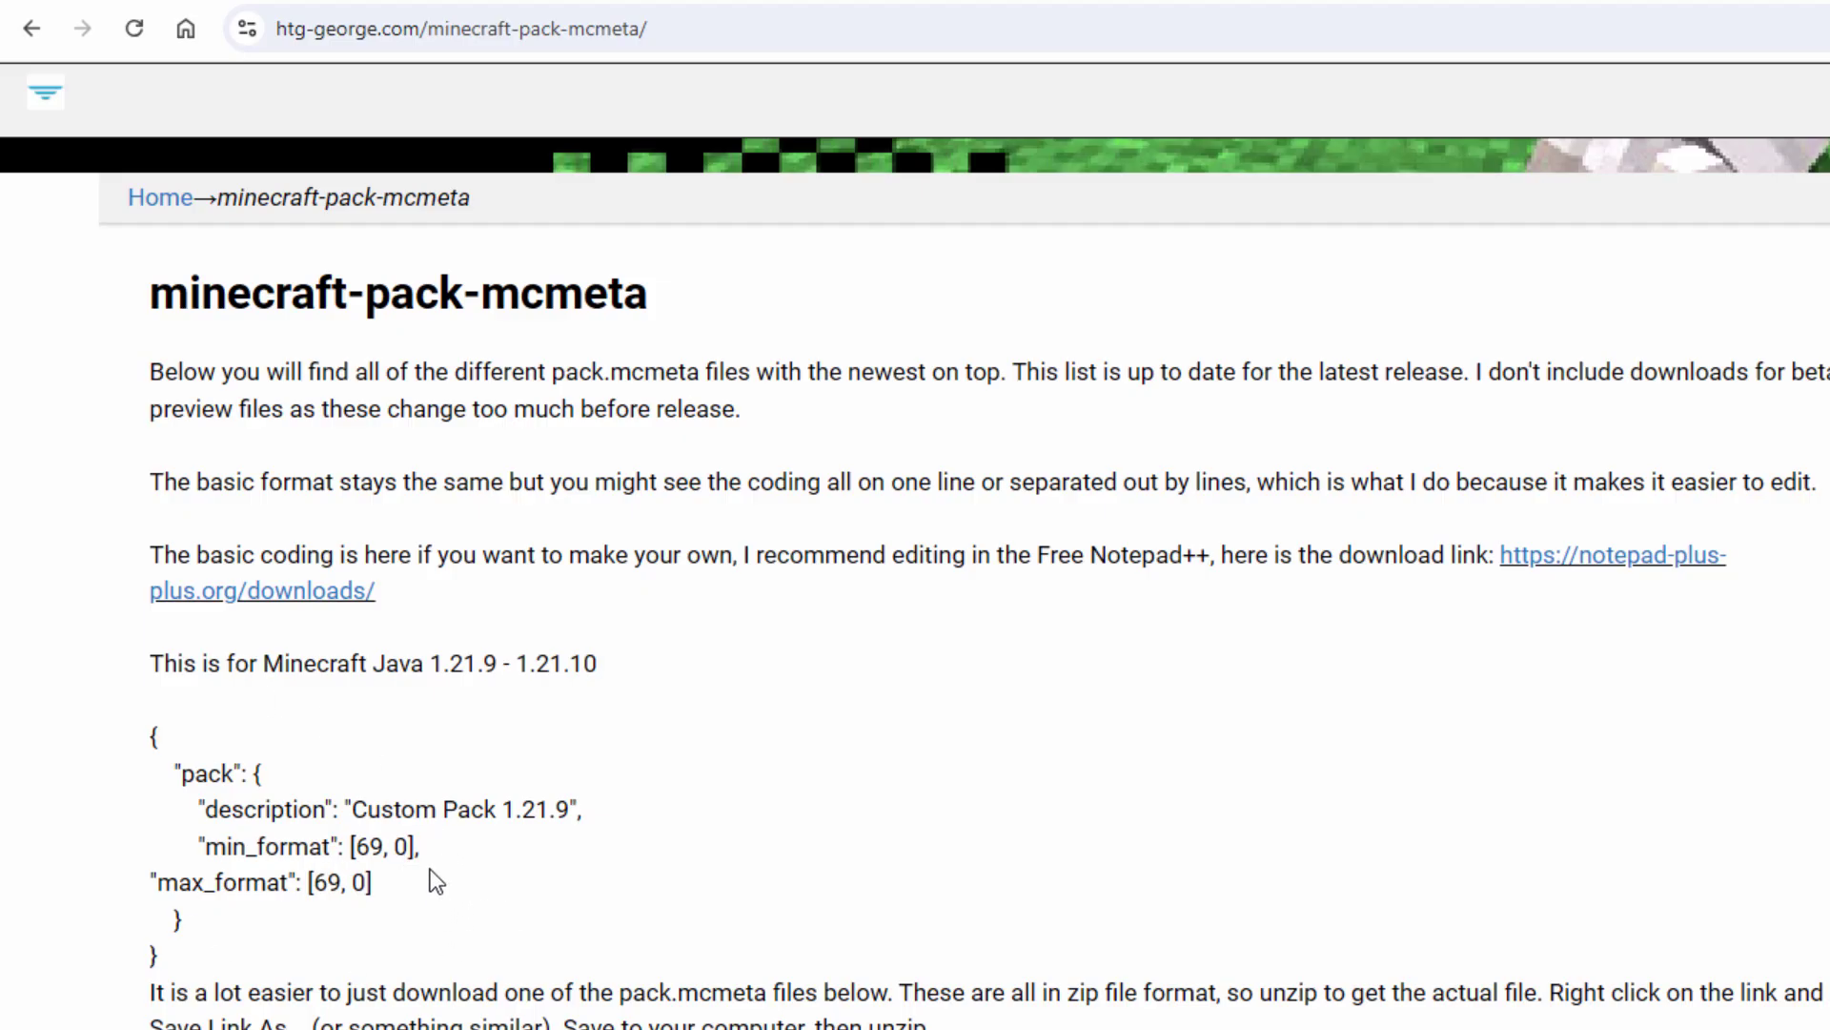
double_click(323, 885)
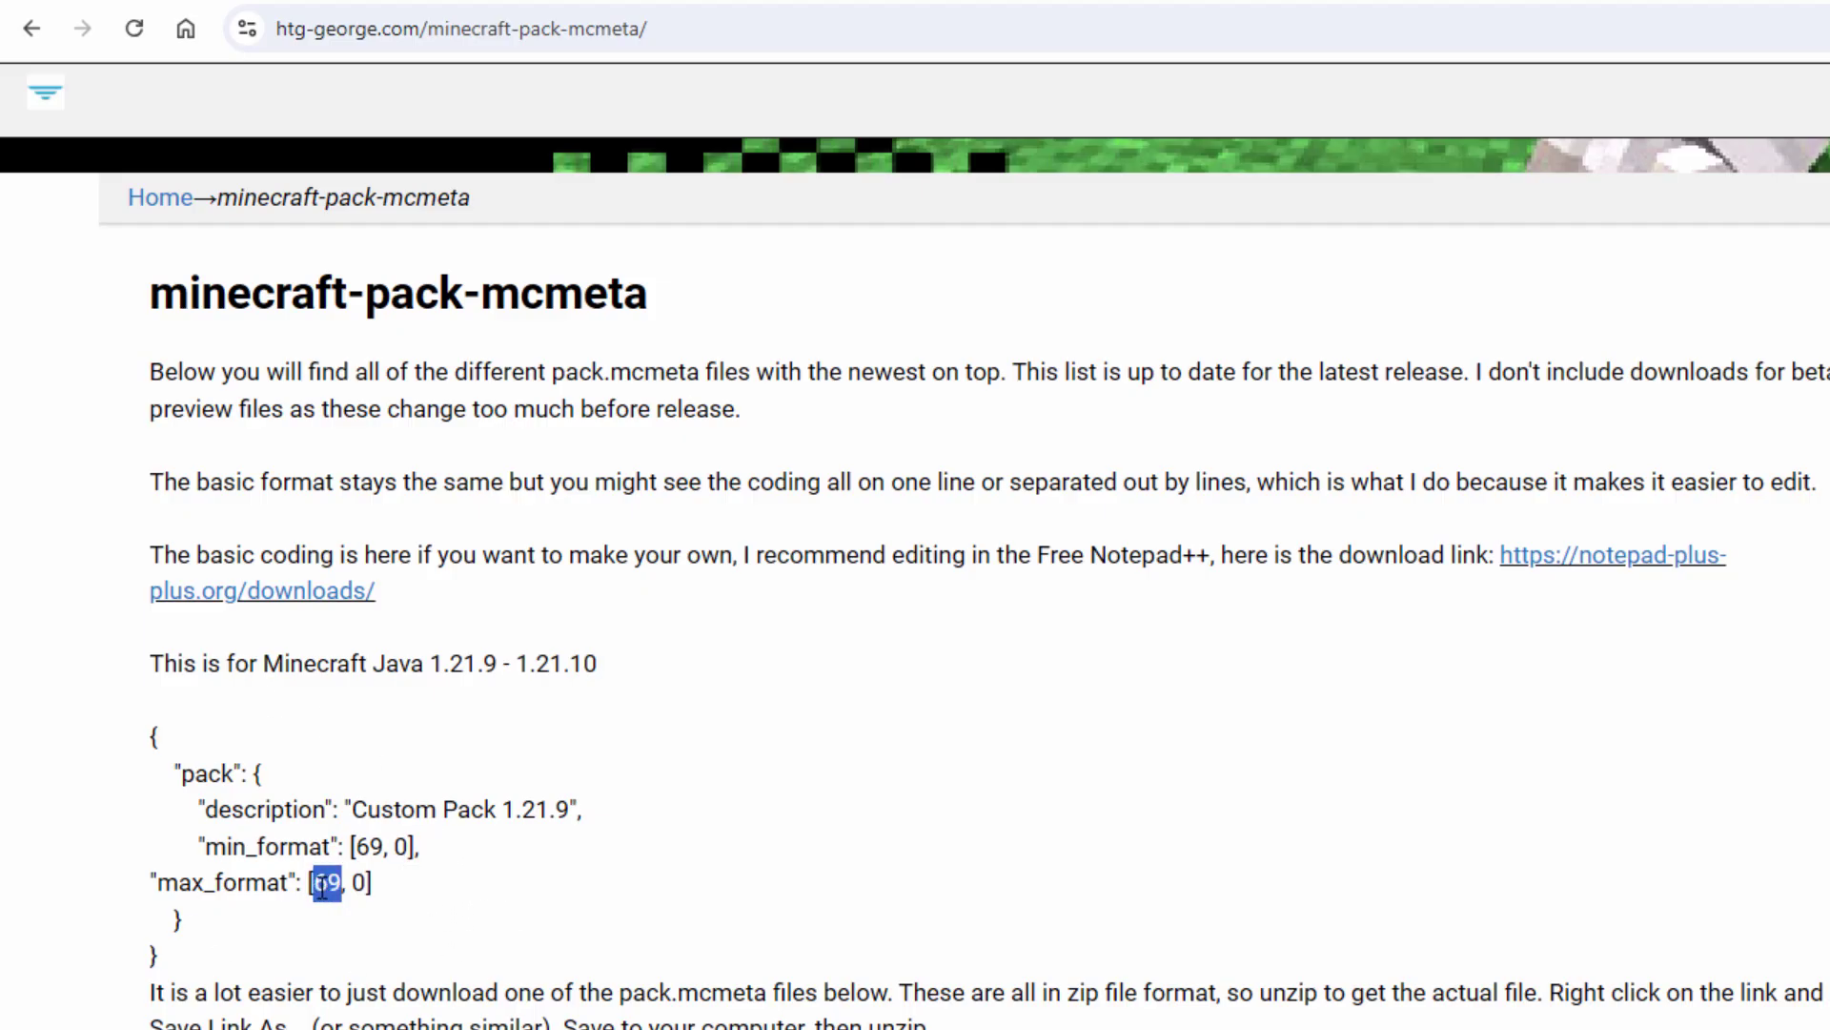
- Download the 1.21.9 - 1.21.10 pack format 69 archive as pack-format-69.zip into C:\Pack
click(385, 907)
scroll(318, 897, down, 2)
scroll(458, 901, down, 1)
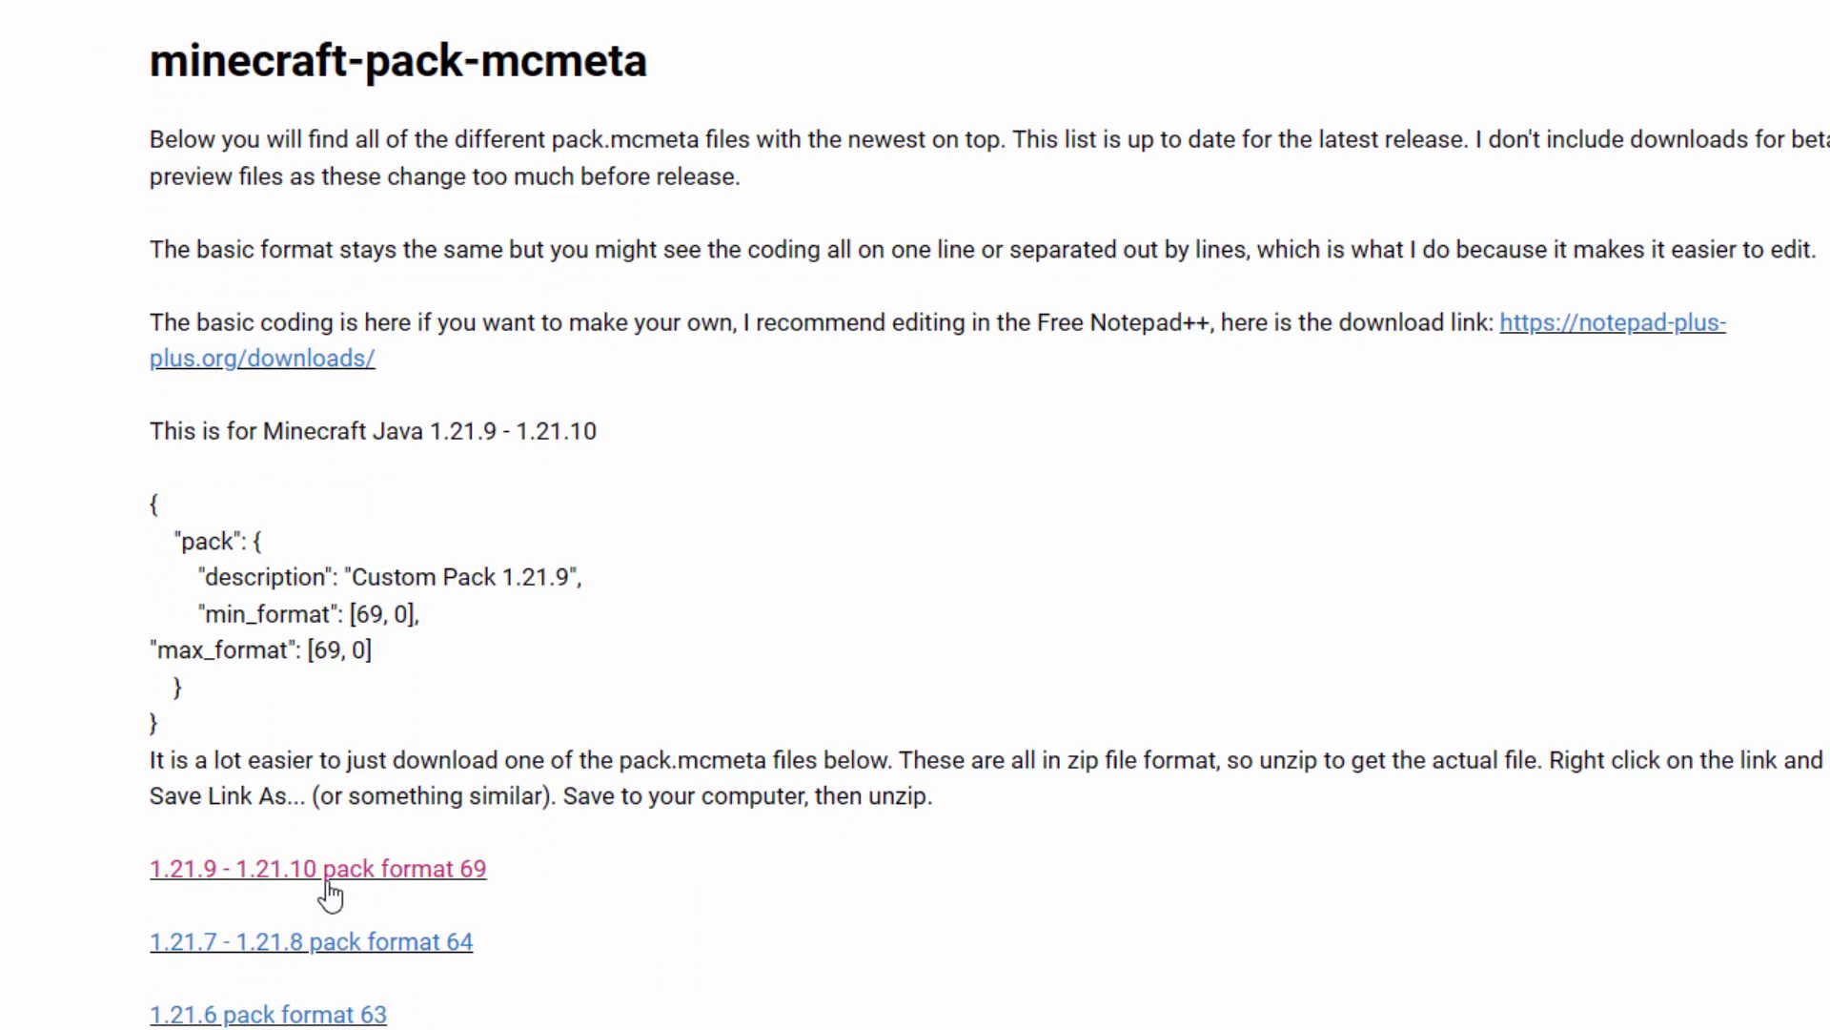
click(423, 869)
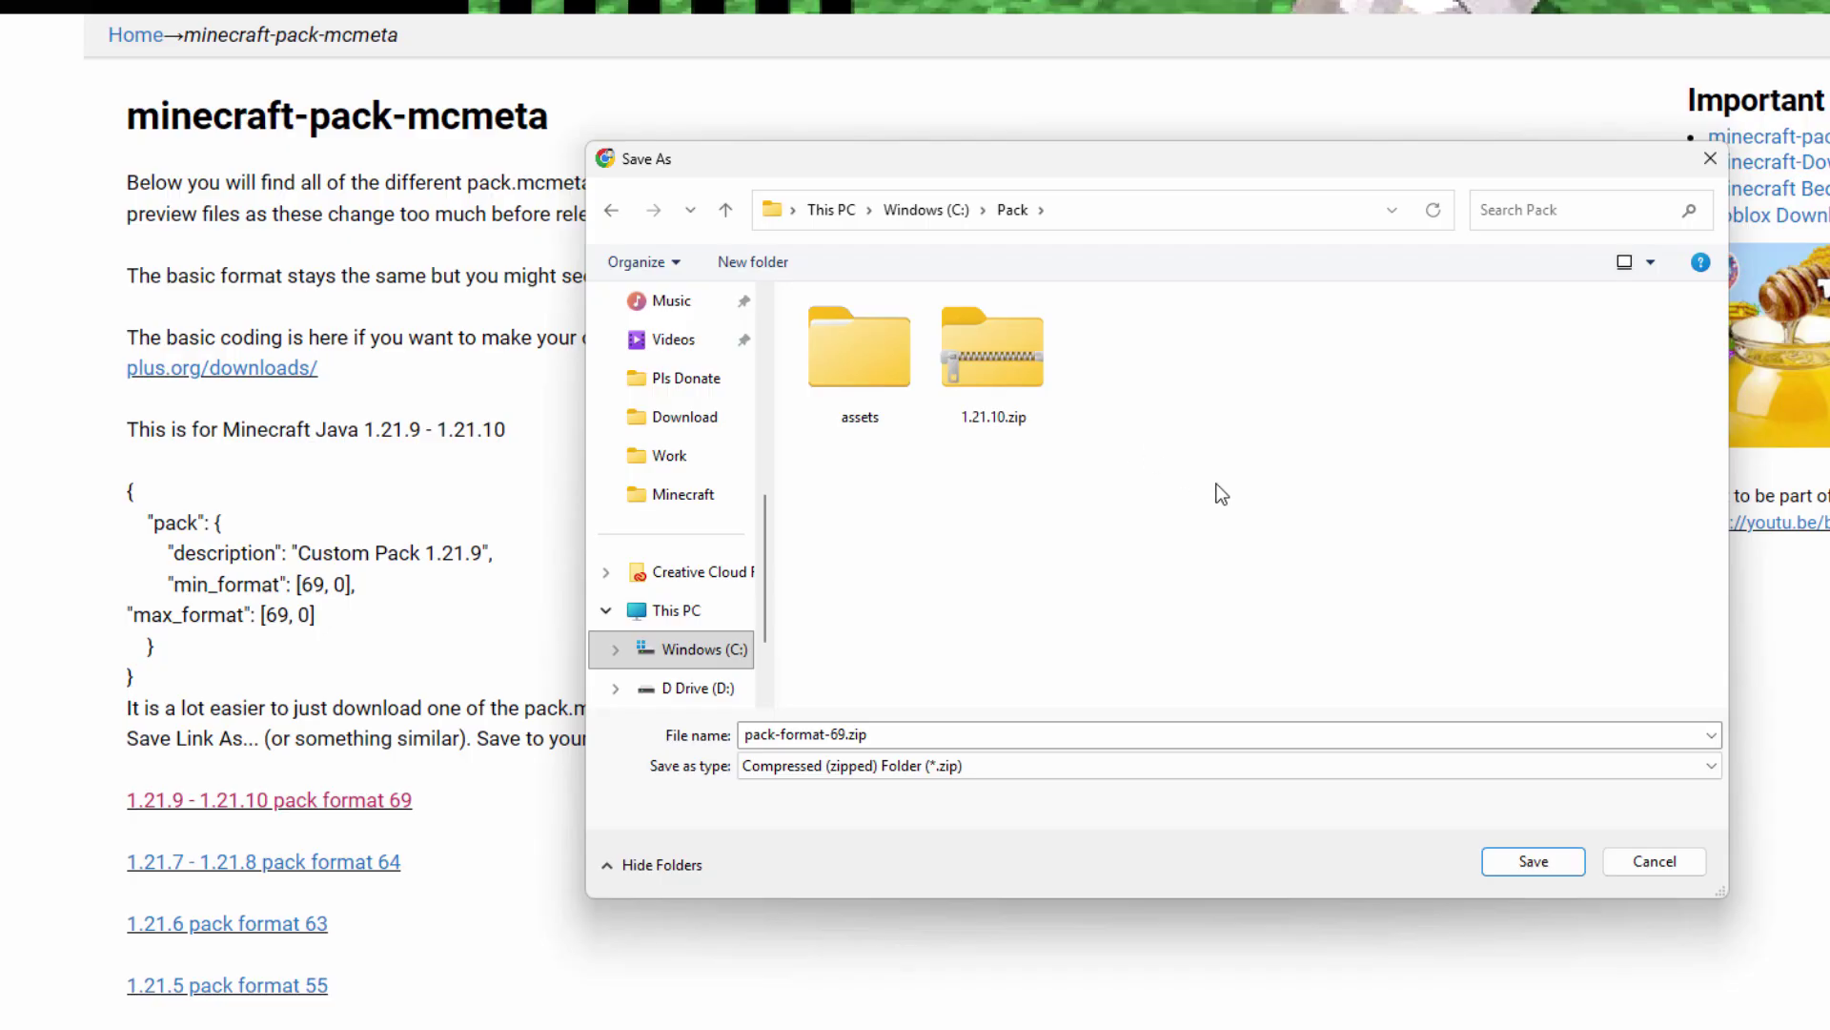
click(1569, 864)
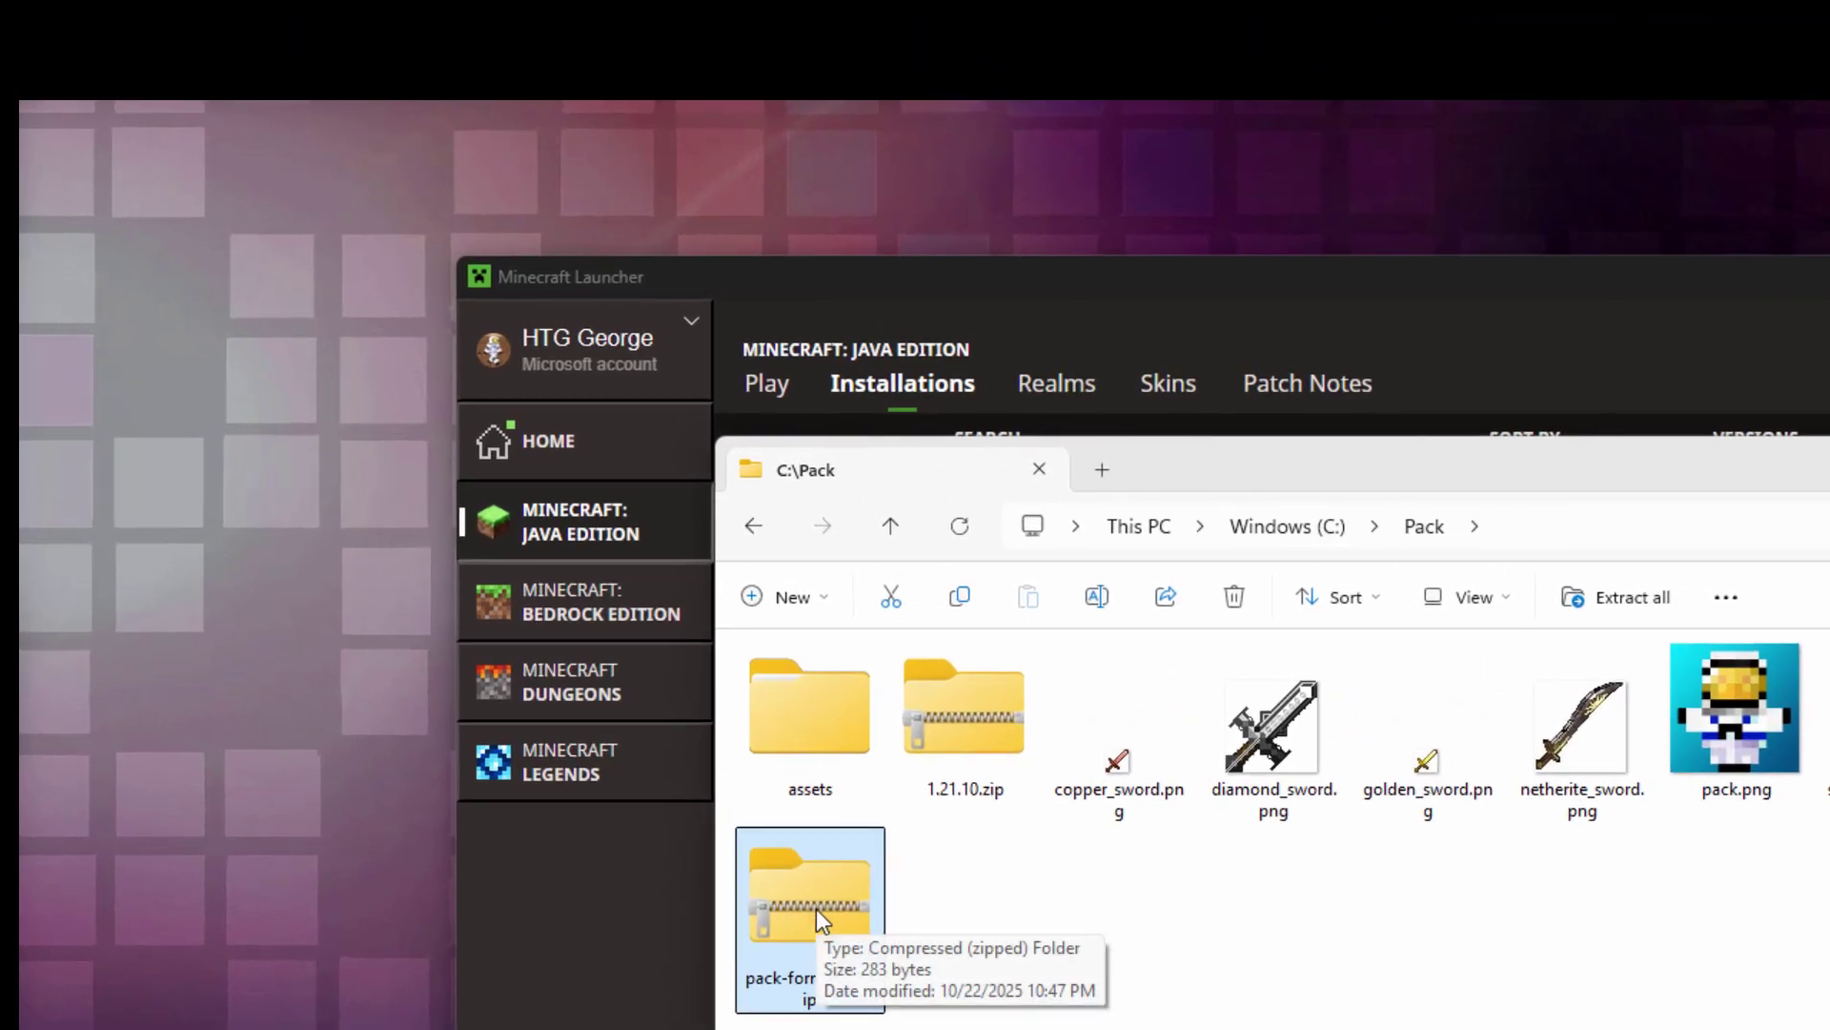
- Copy pack.mcmeta out of pack-format-69.zip into C:\Pack, and delete the archive
right_click(816, 908)
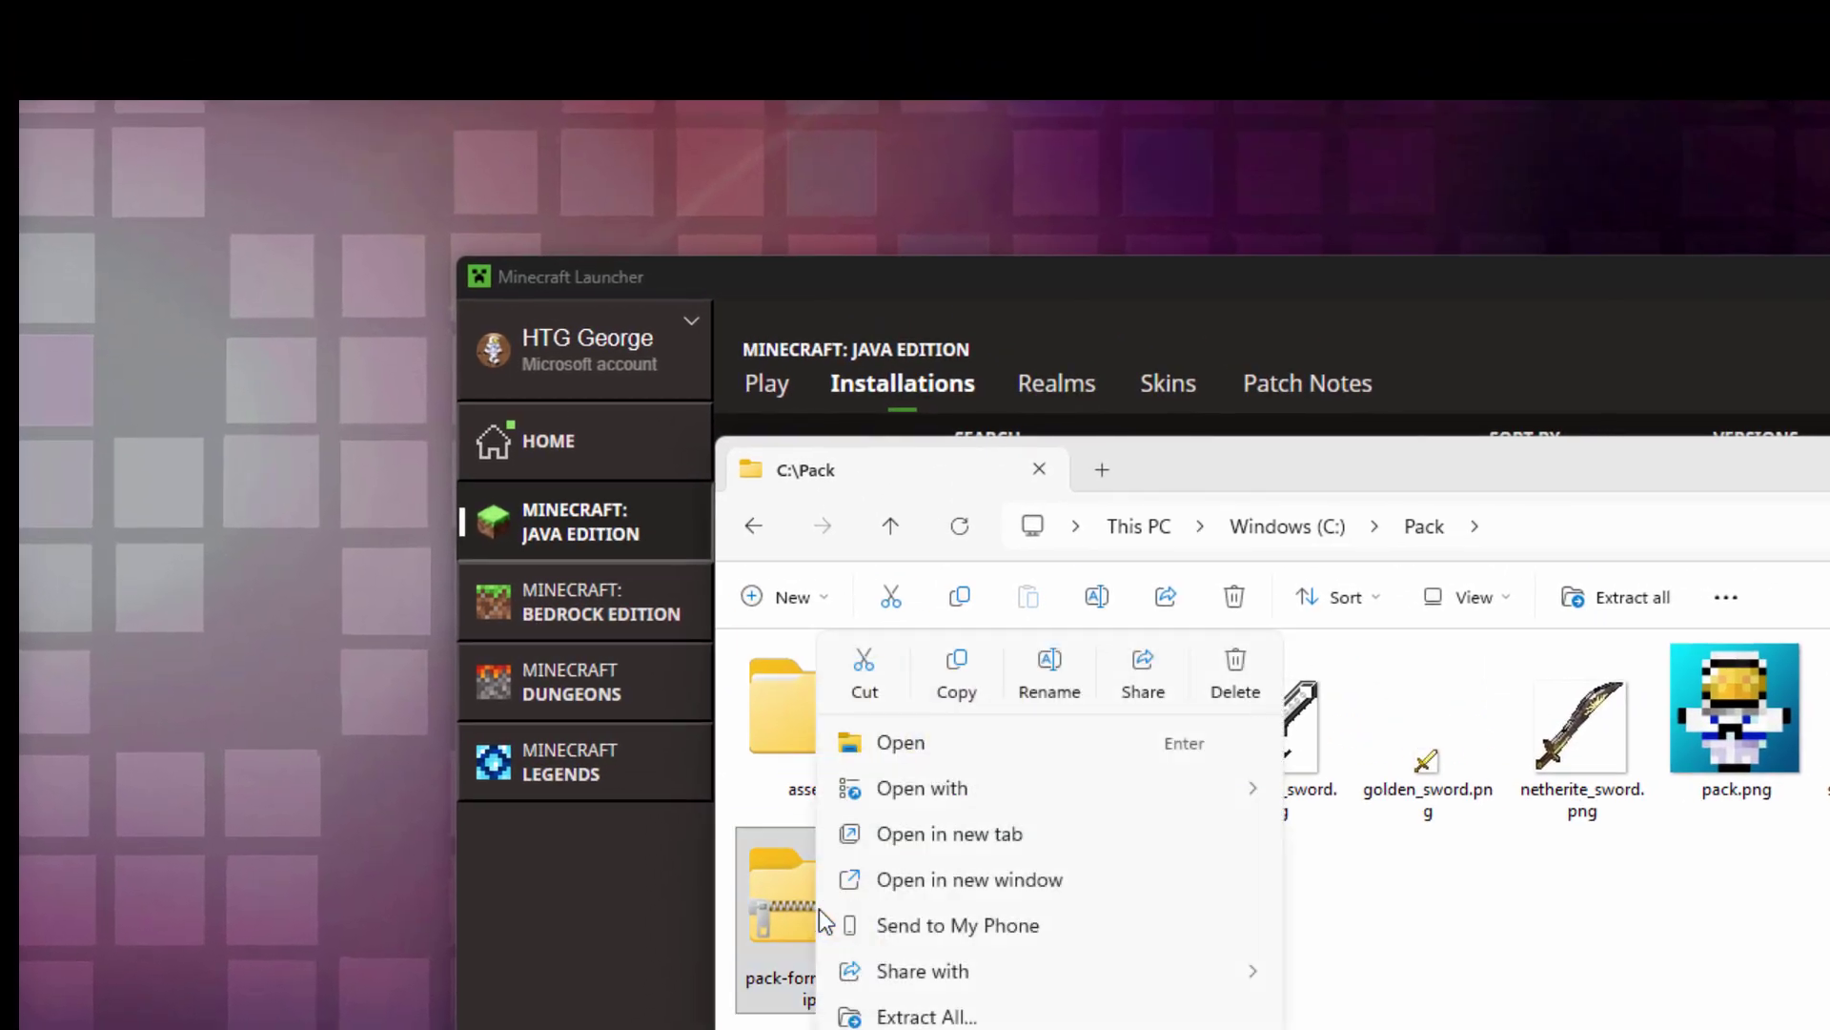
click(904, 878)
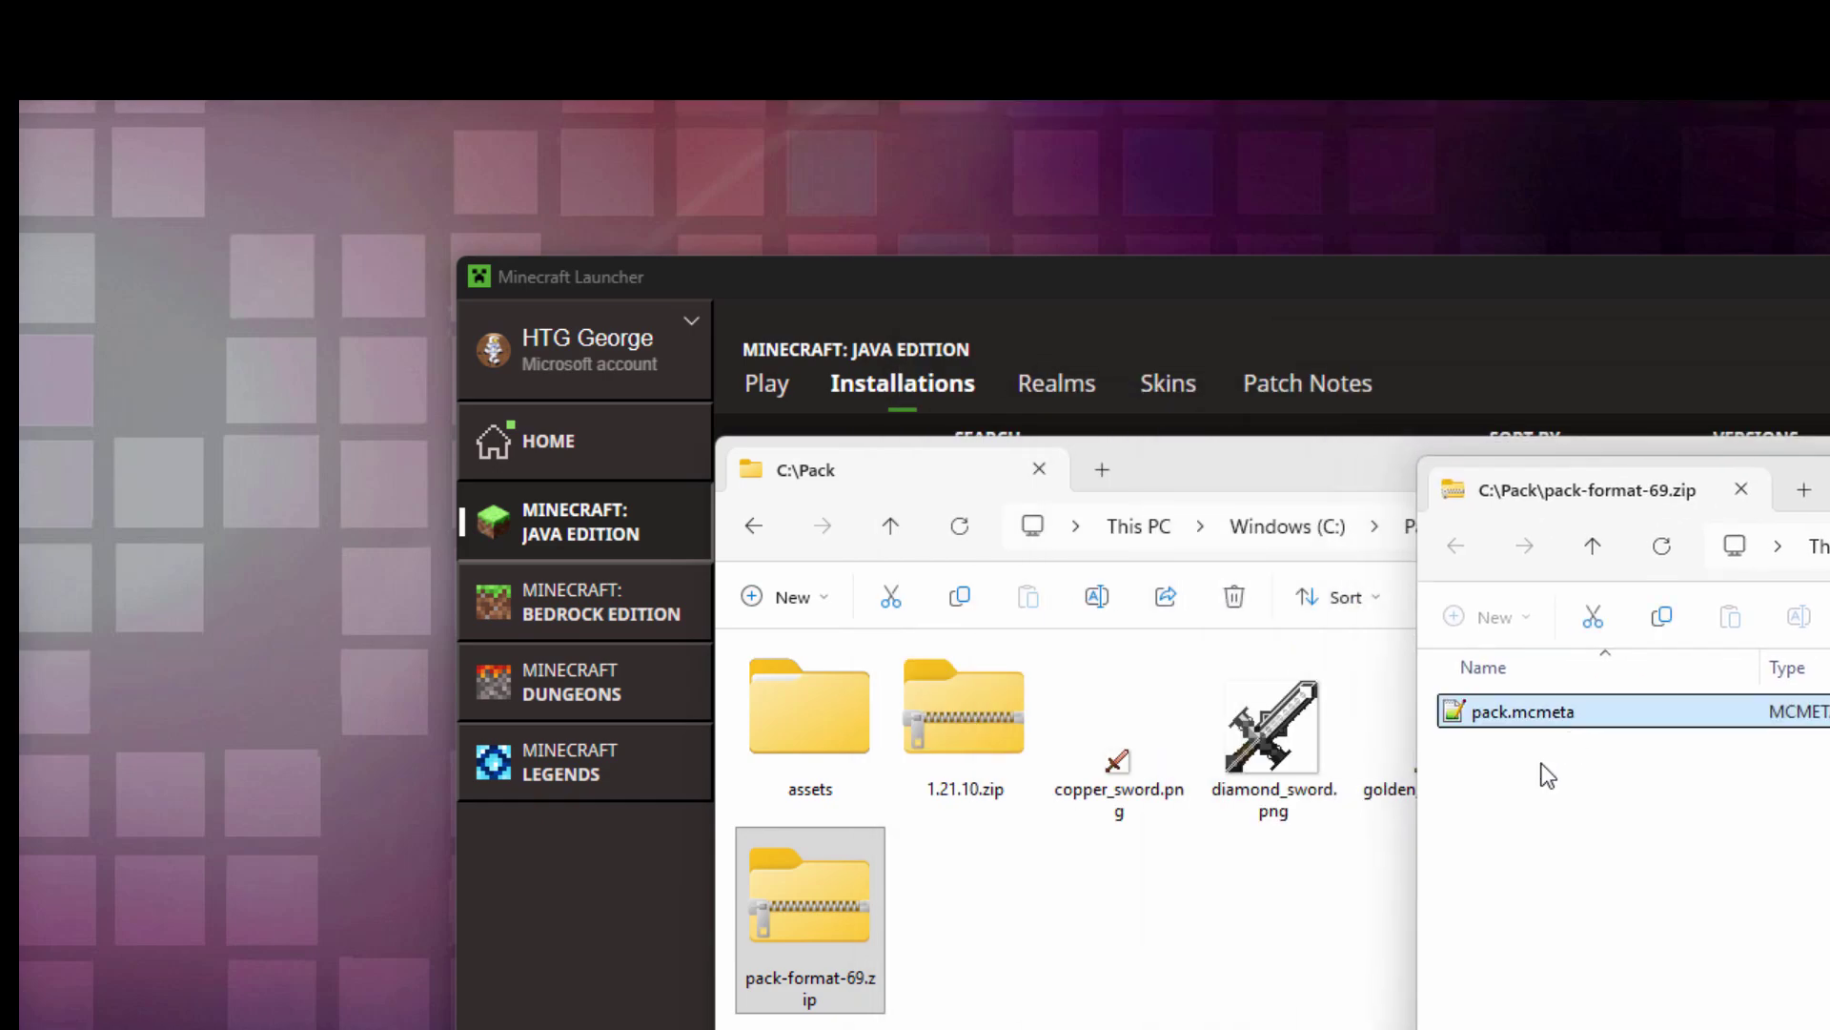
drag(1497, 717, 940, 878)
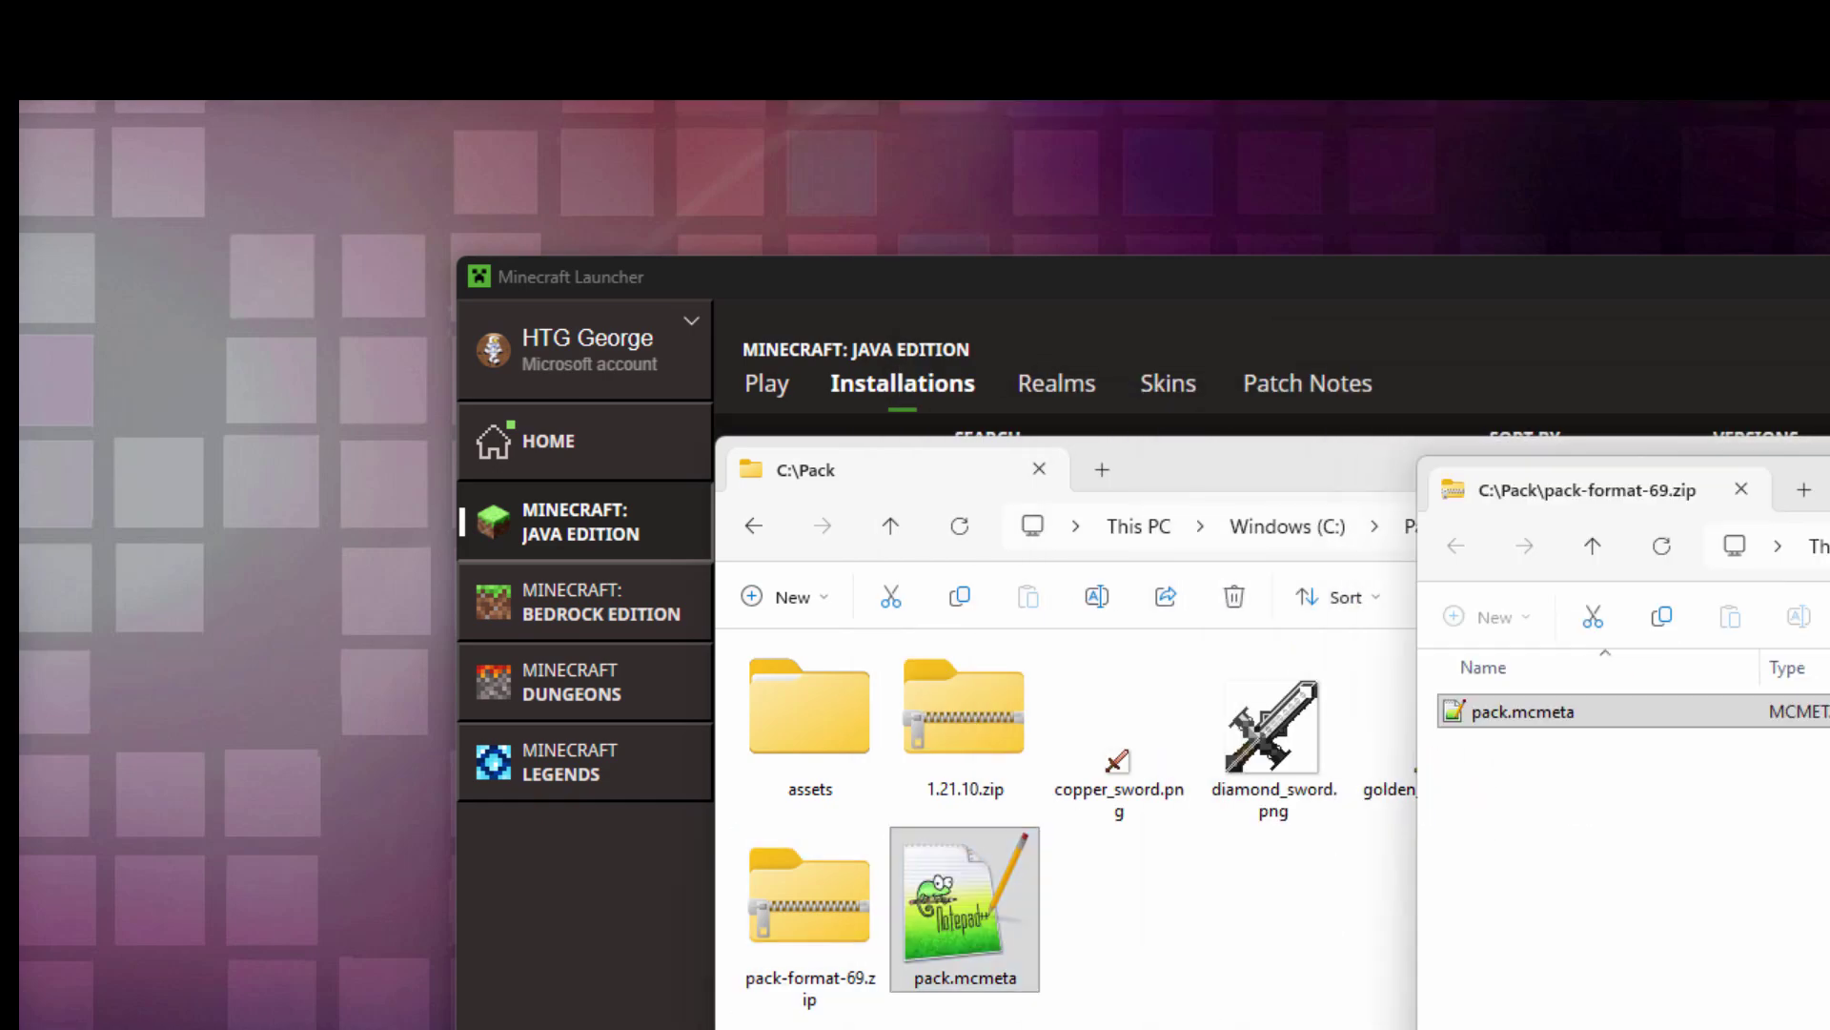
drag(1601, 489, 1070, 626)
key(ctrl+w)
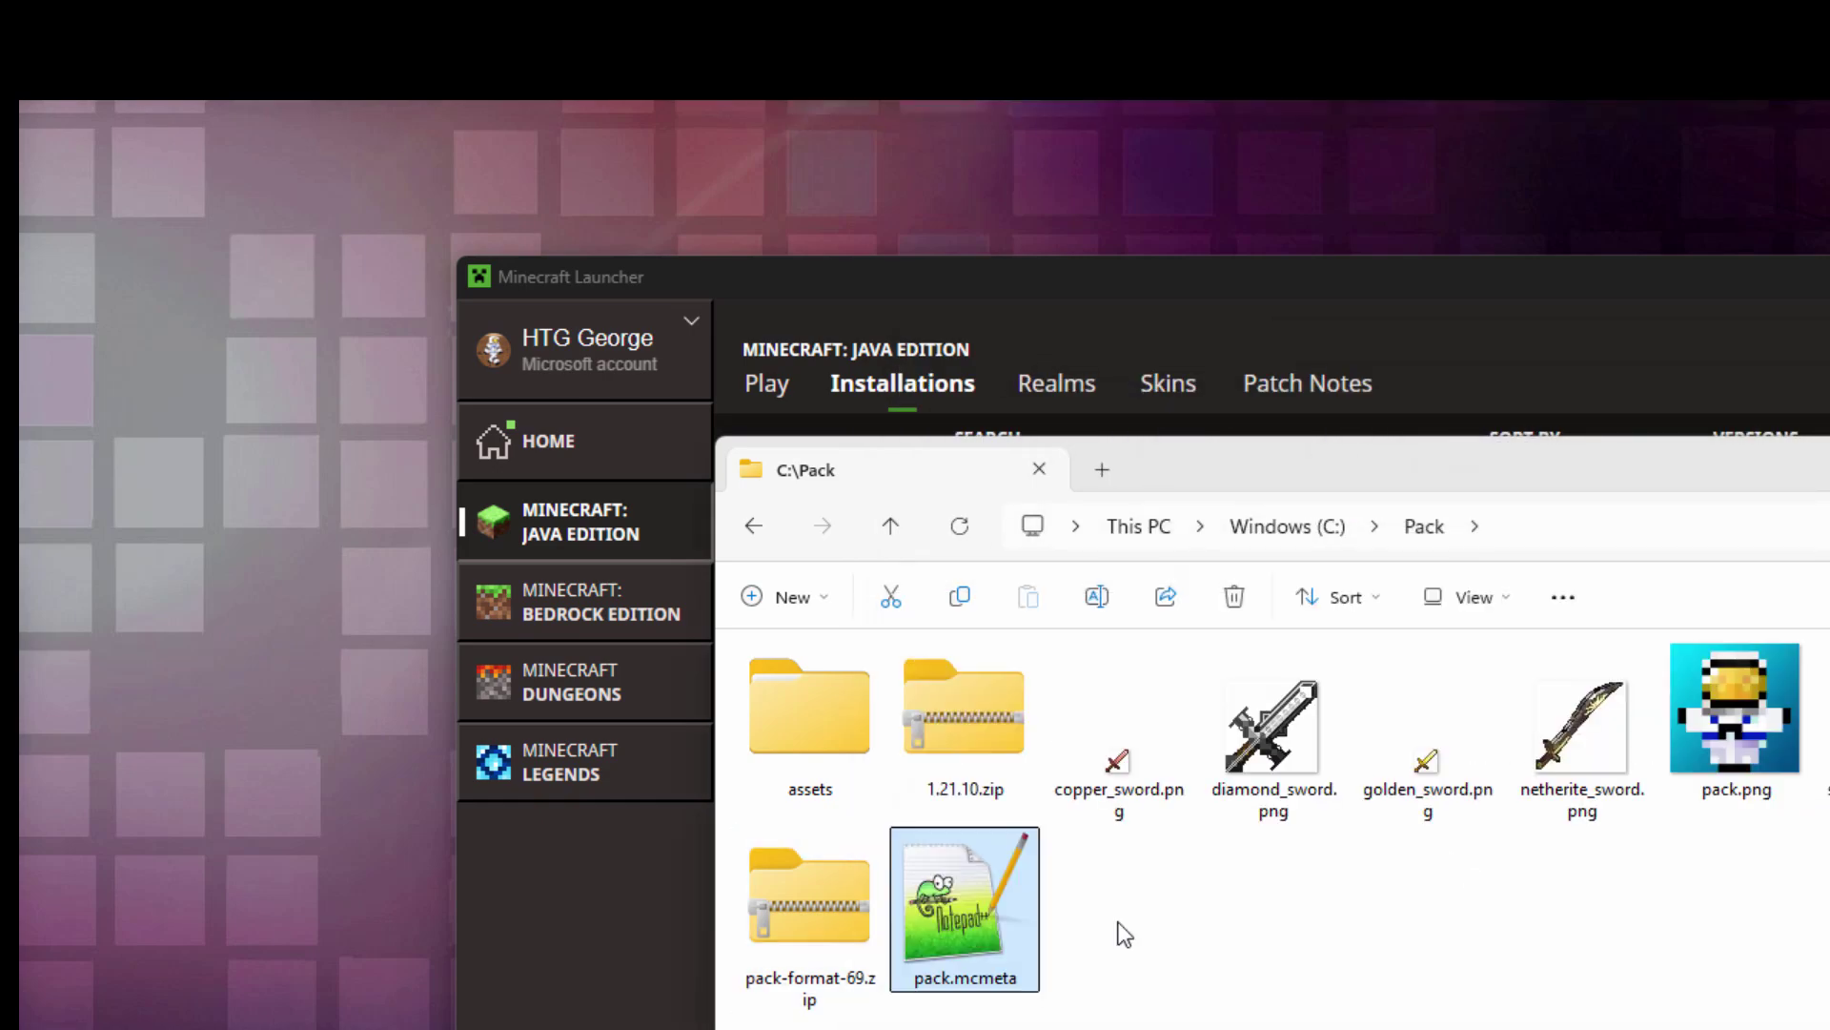
click(820, 926)
key(Delete)
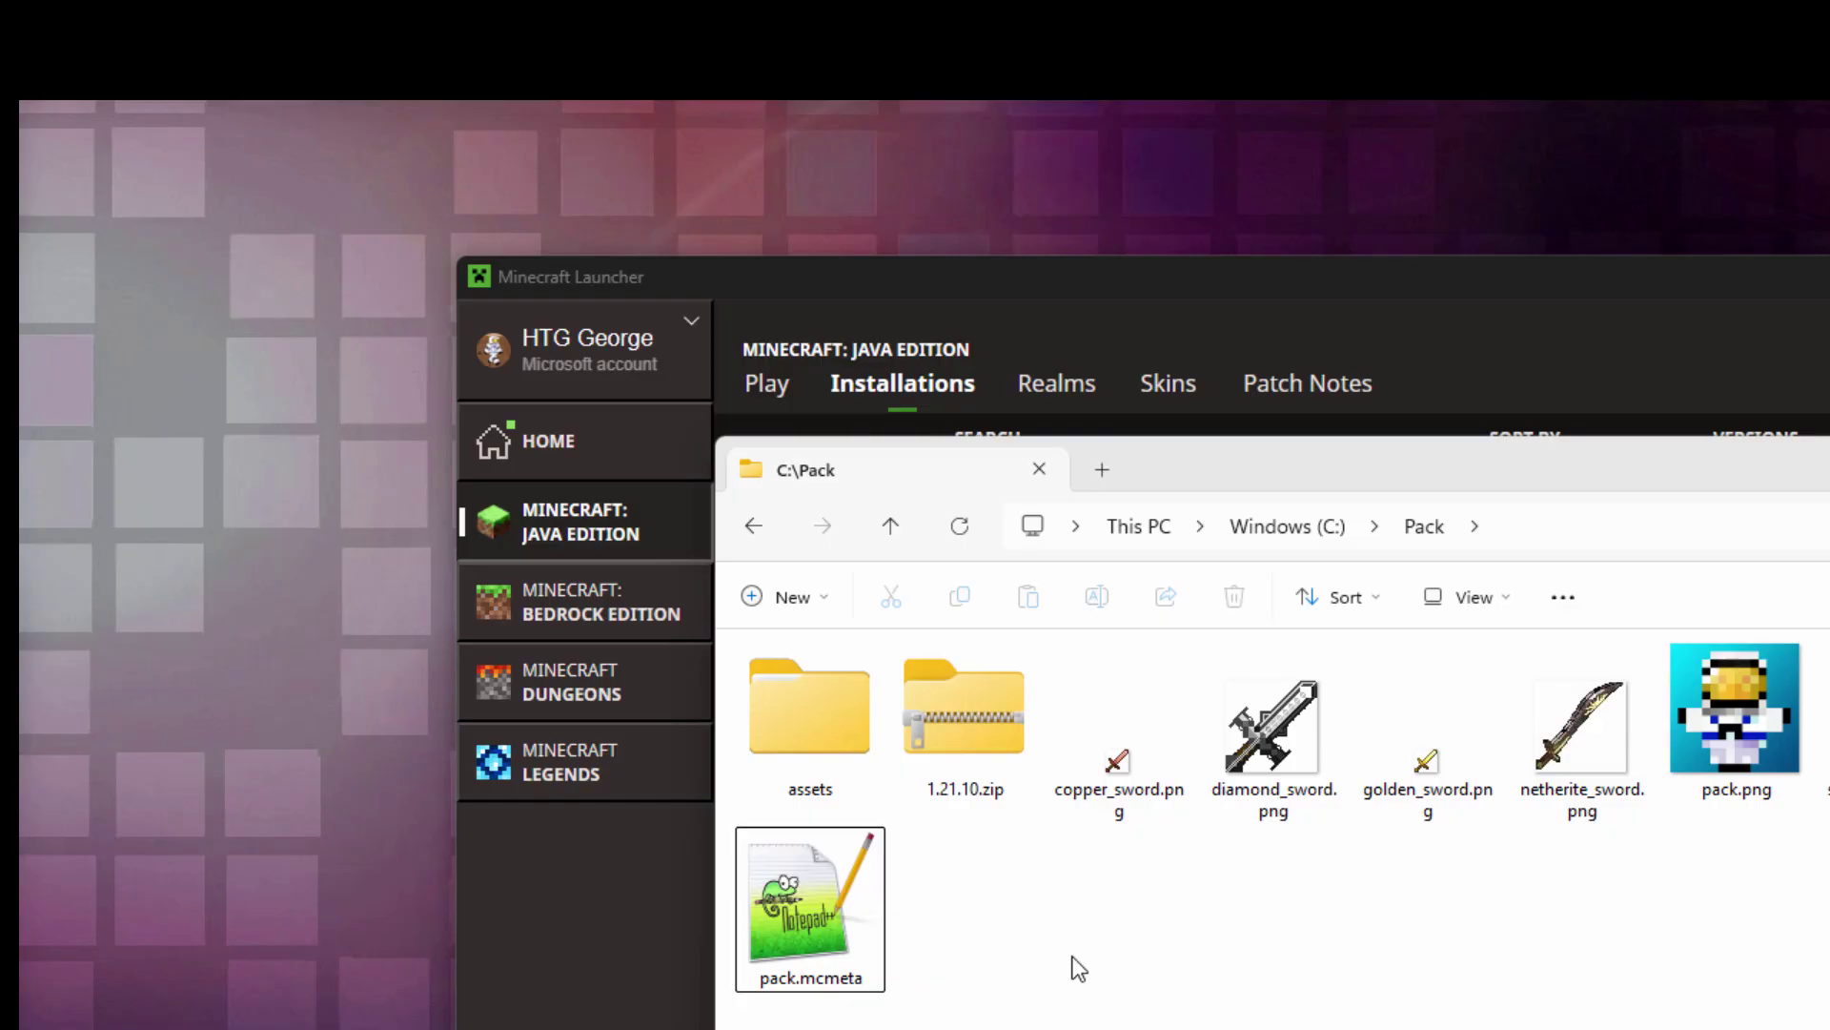
- Open pack.mcmeta in Notepad++ and change the description to "Custom Swords 1.21.10"
double_click(804, 919)
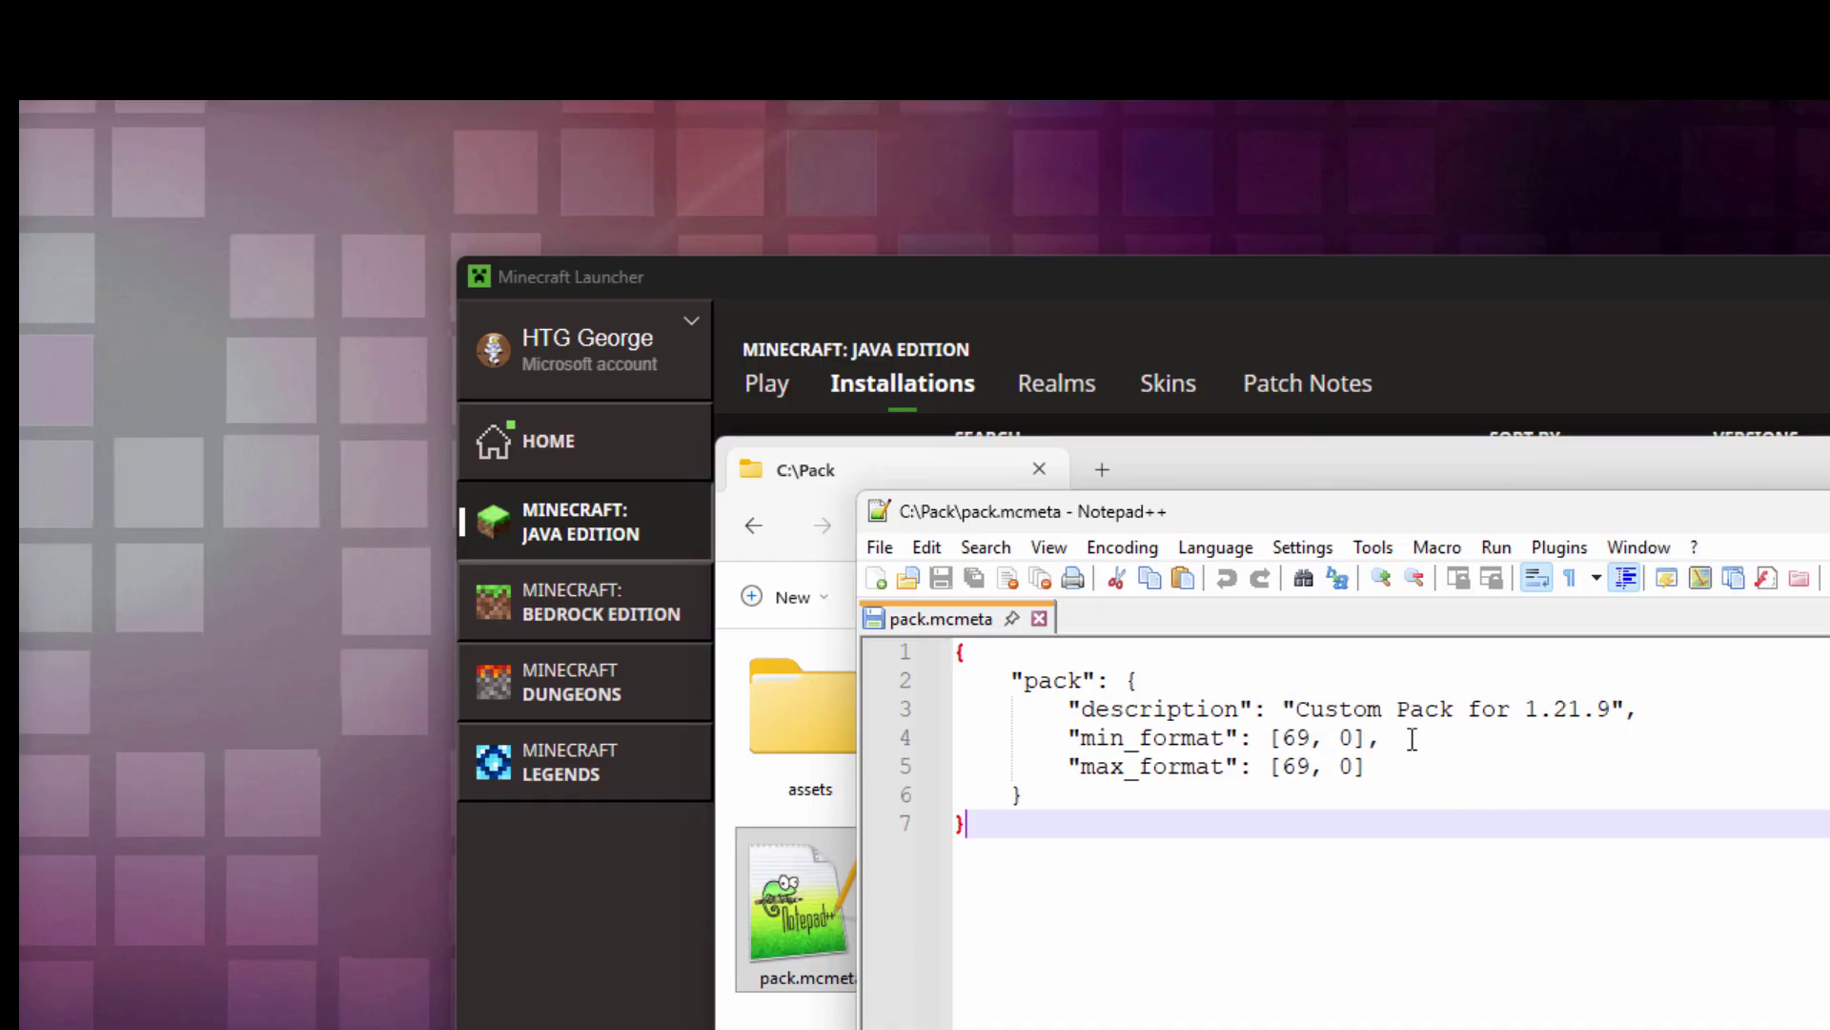
click(1374, 709)
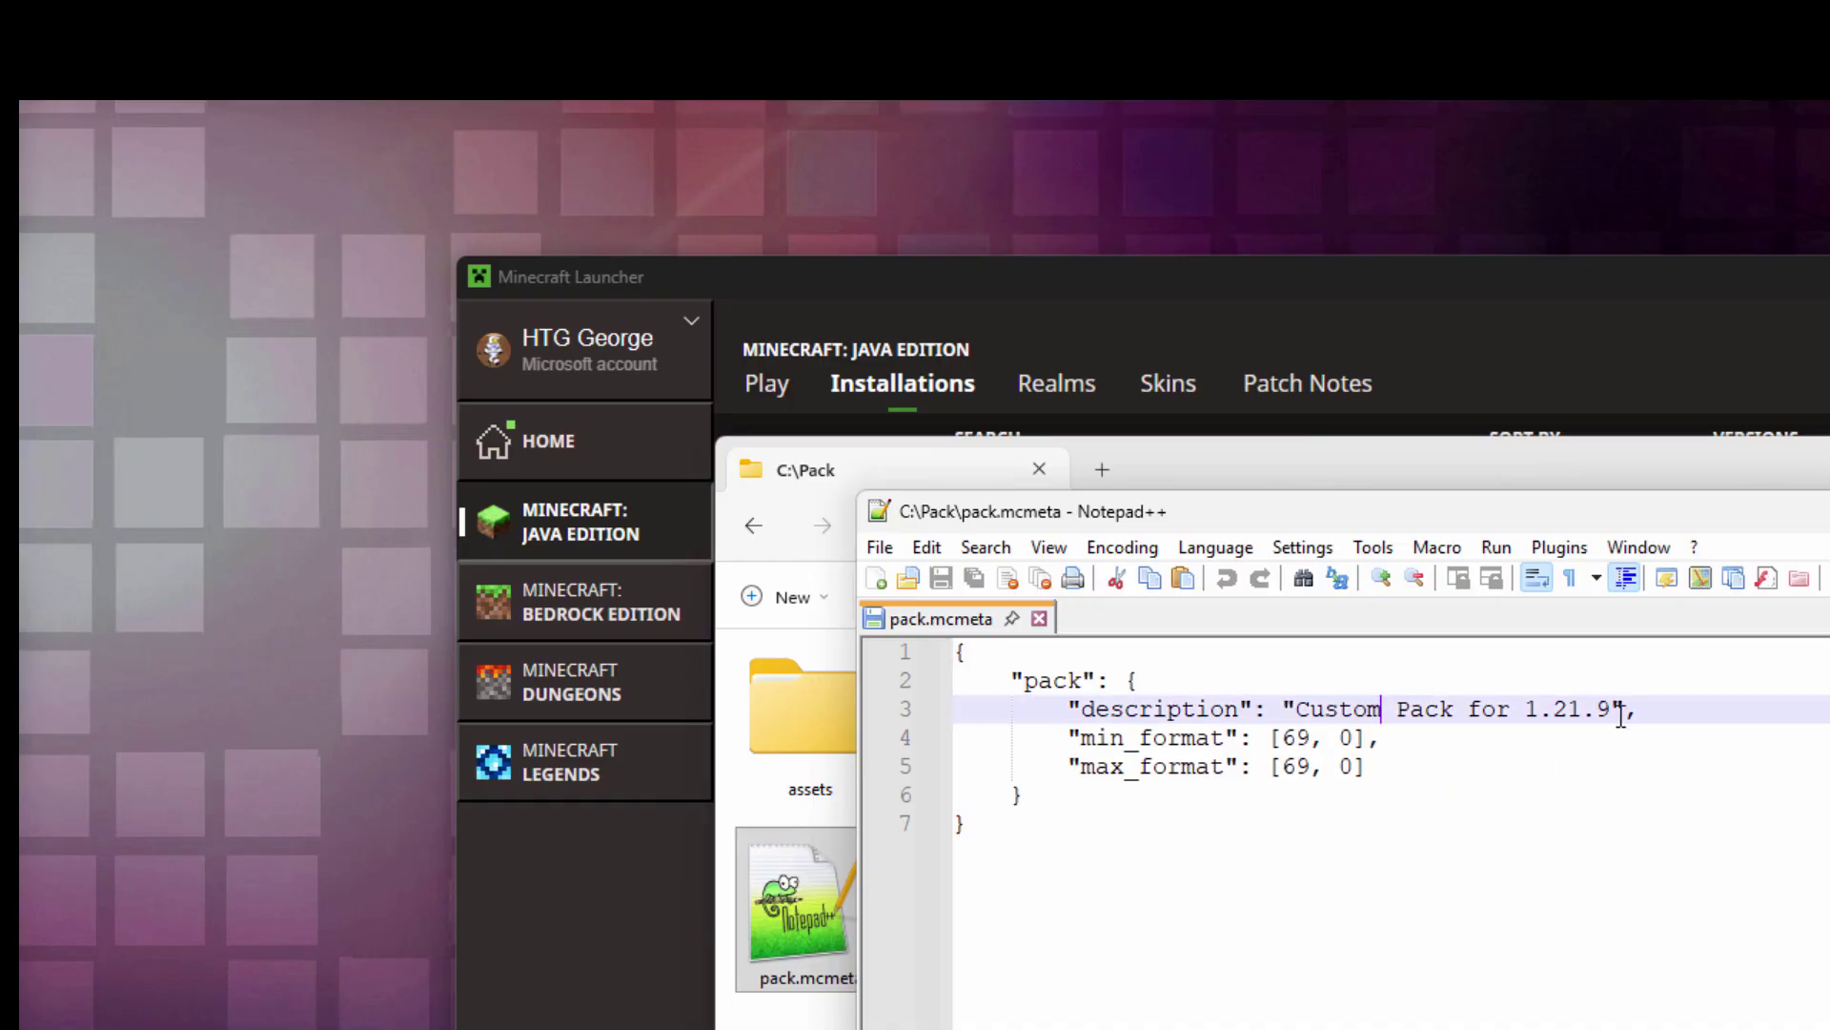
drag(1613, 710, 1399, 711)
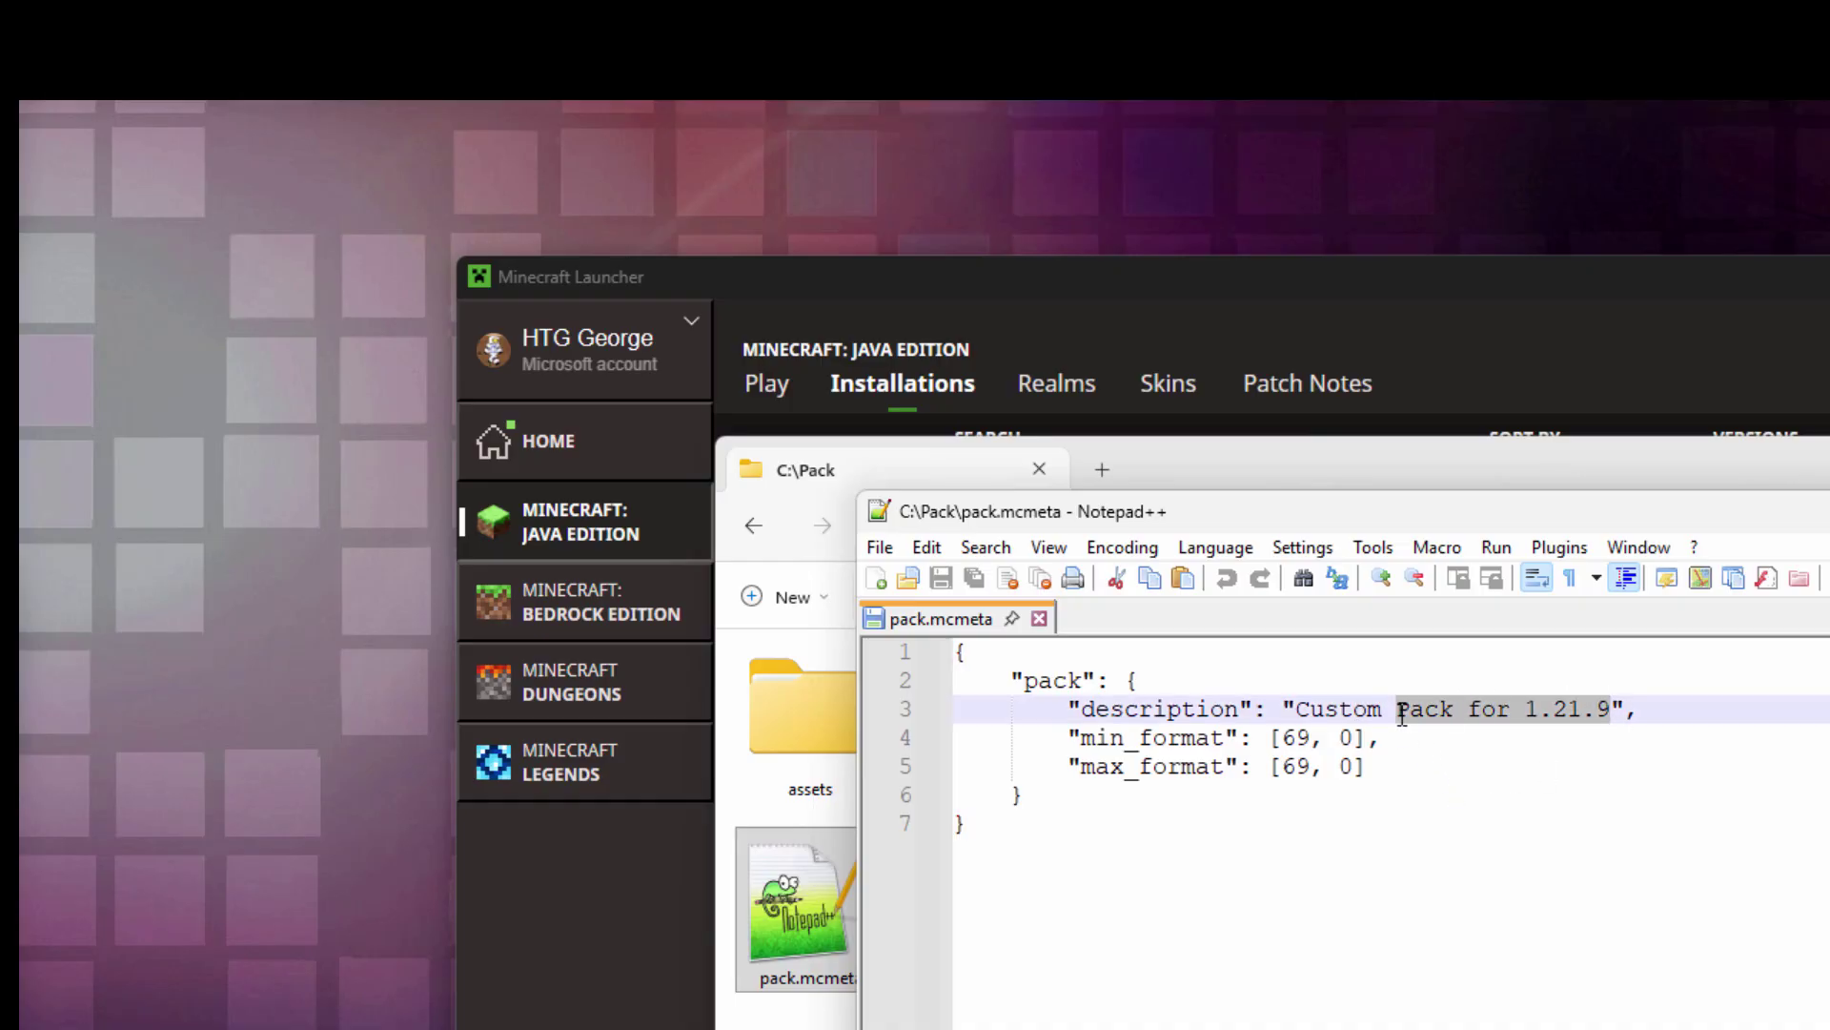
text(Swords )
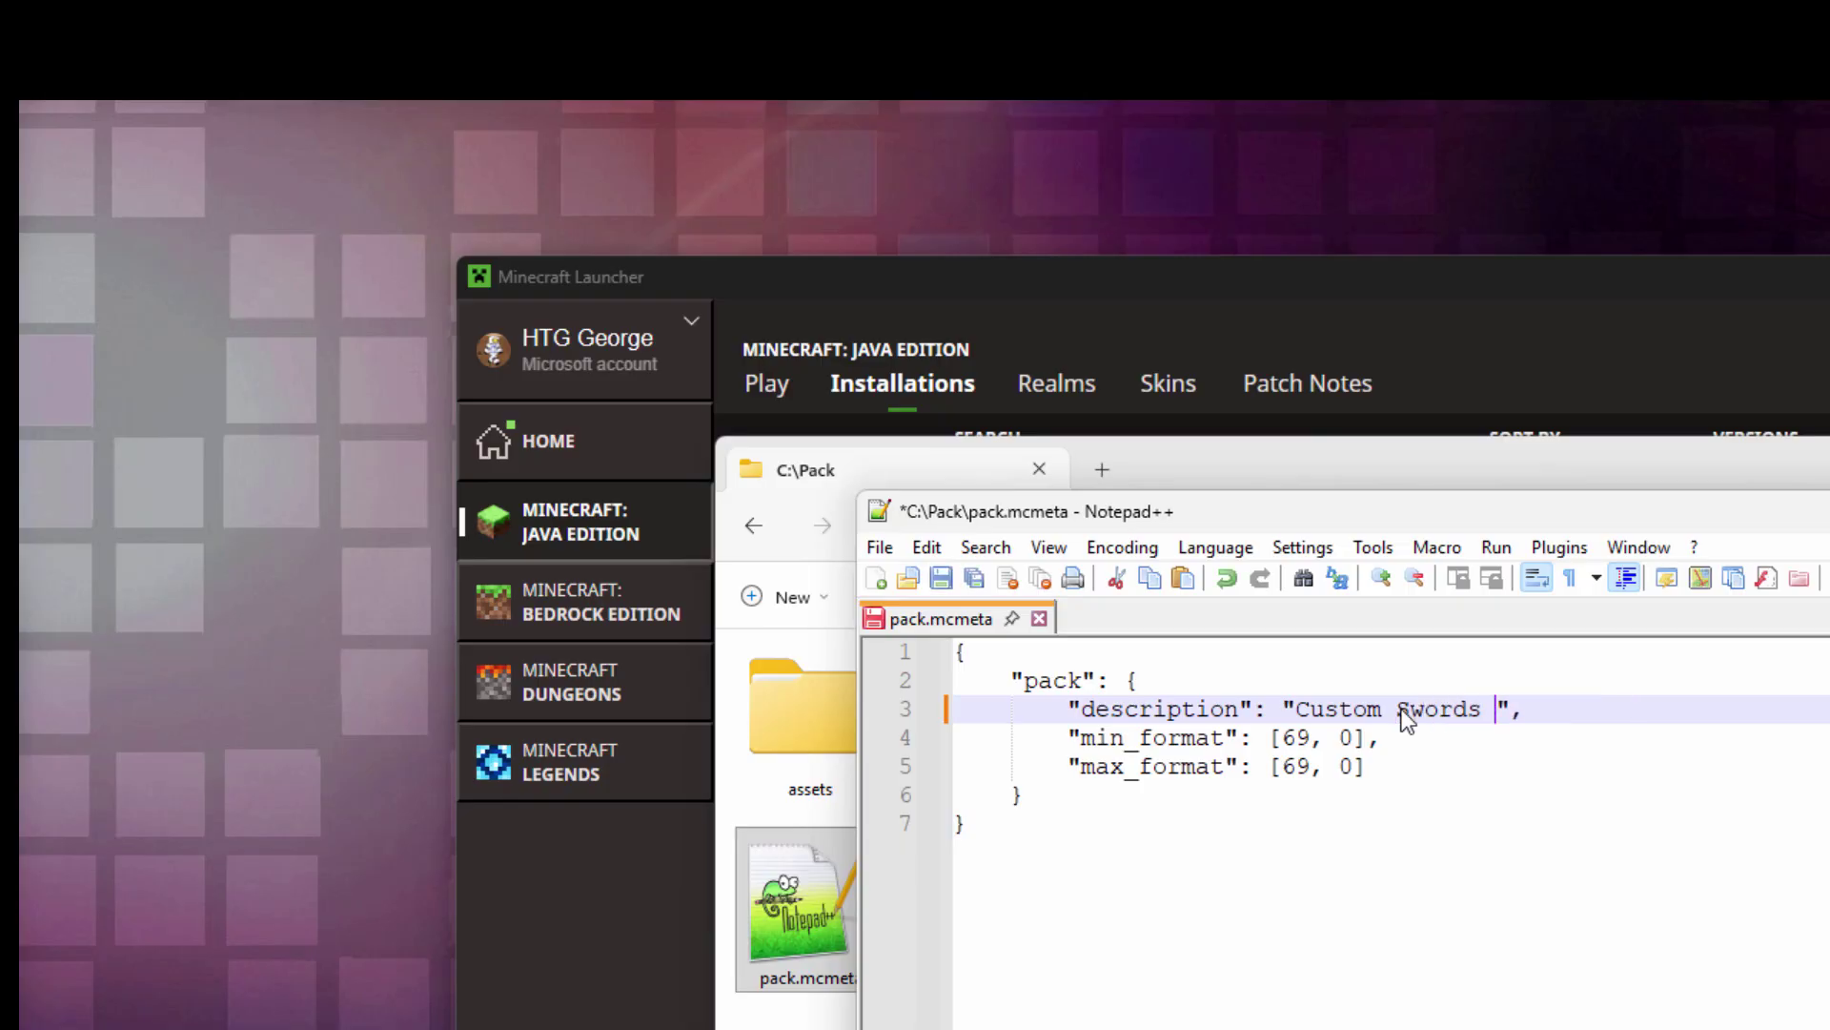
text(1.21.10)
click(1535, 774)
- Set max_format to [79, 0] in pack.mcmeta, save the file and return to the Pack folder
click(1294, 740)
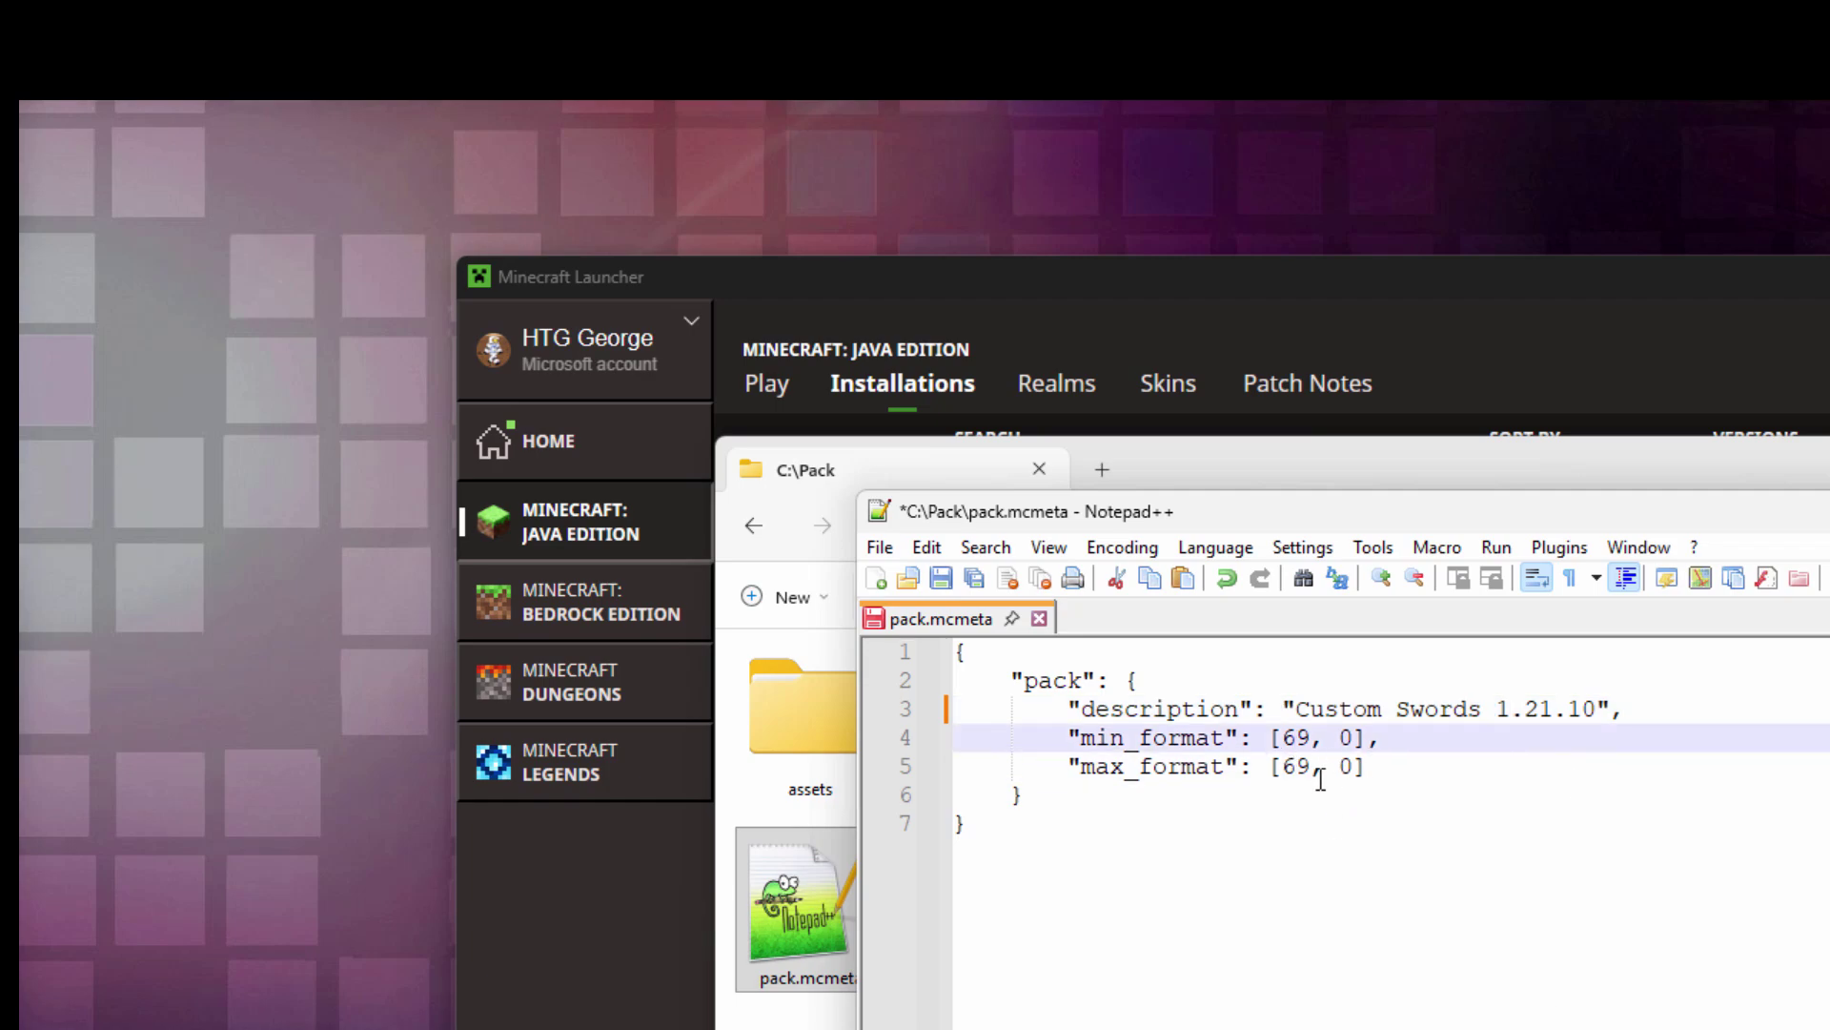
click(1297, 768)
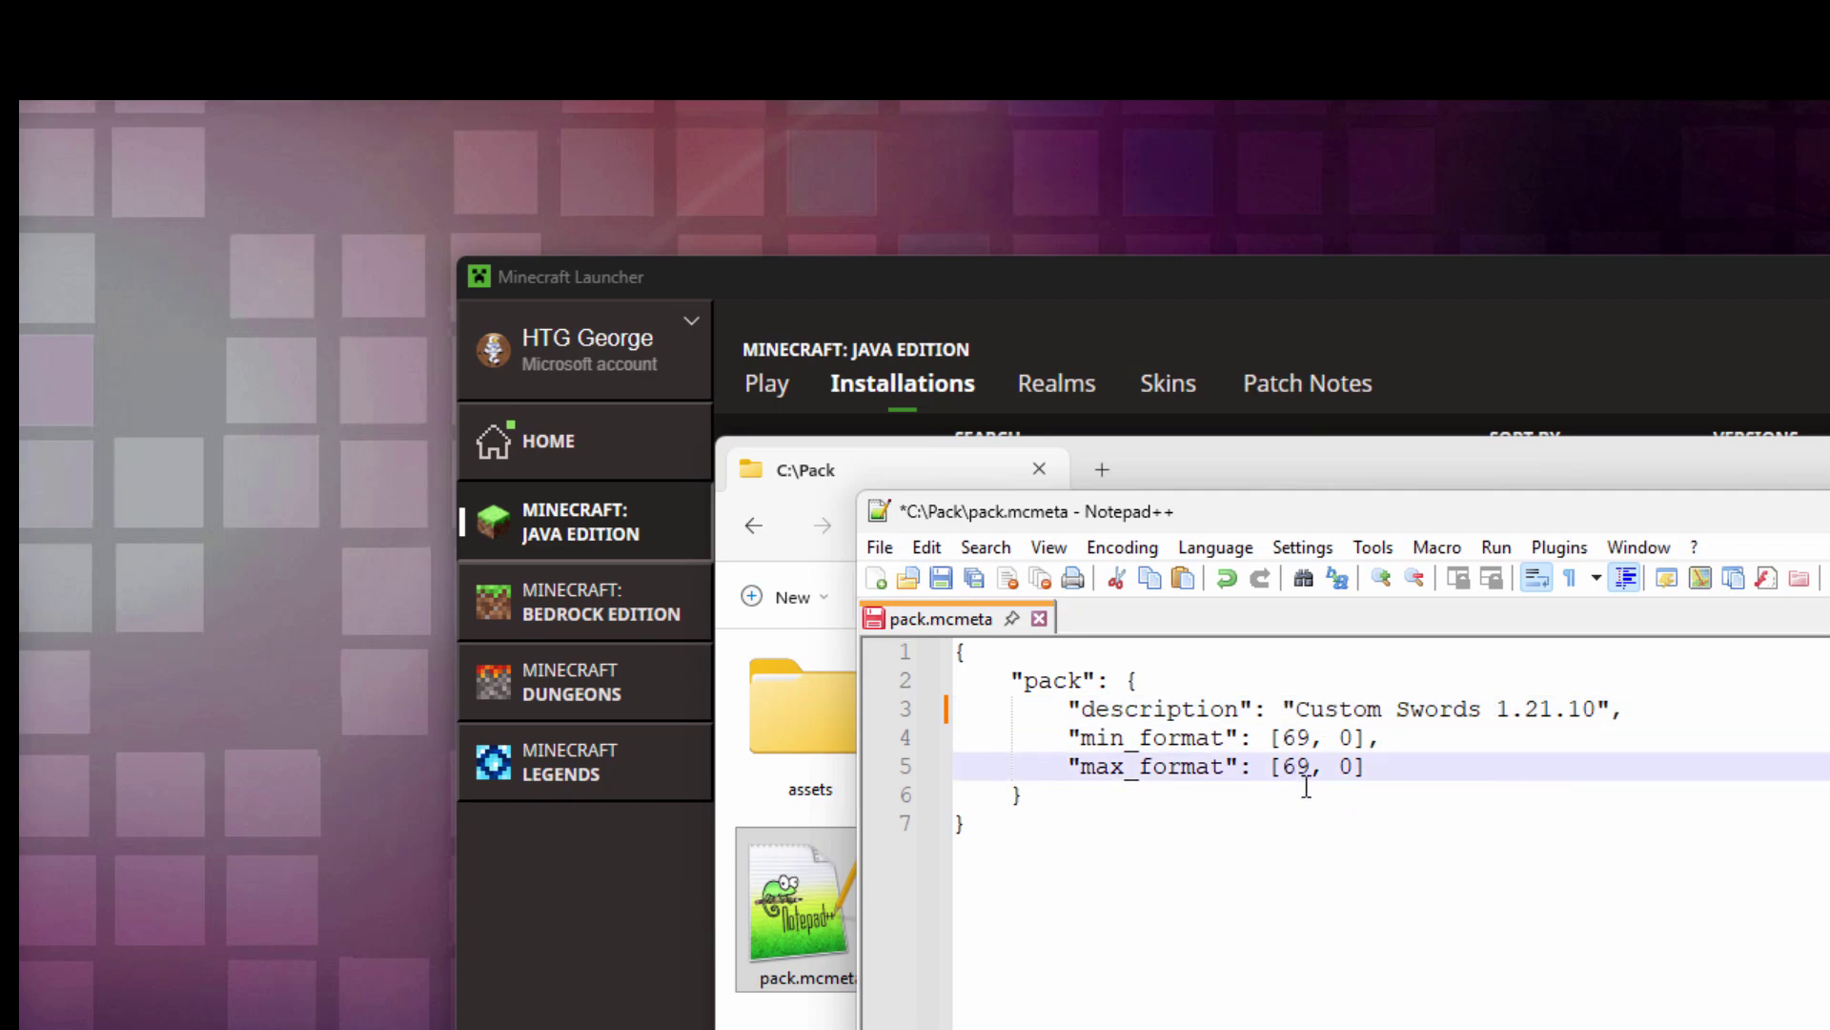
key(BackSpace)
text(7)
click(1316, 1007)
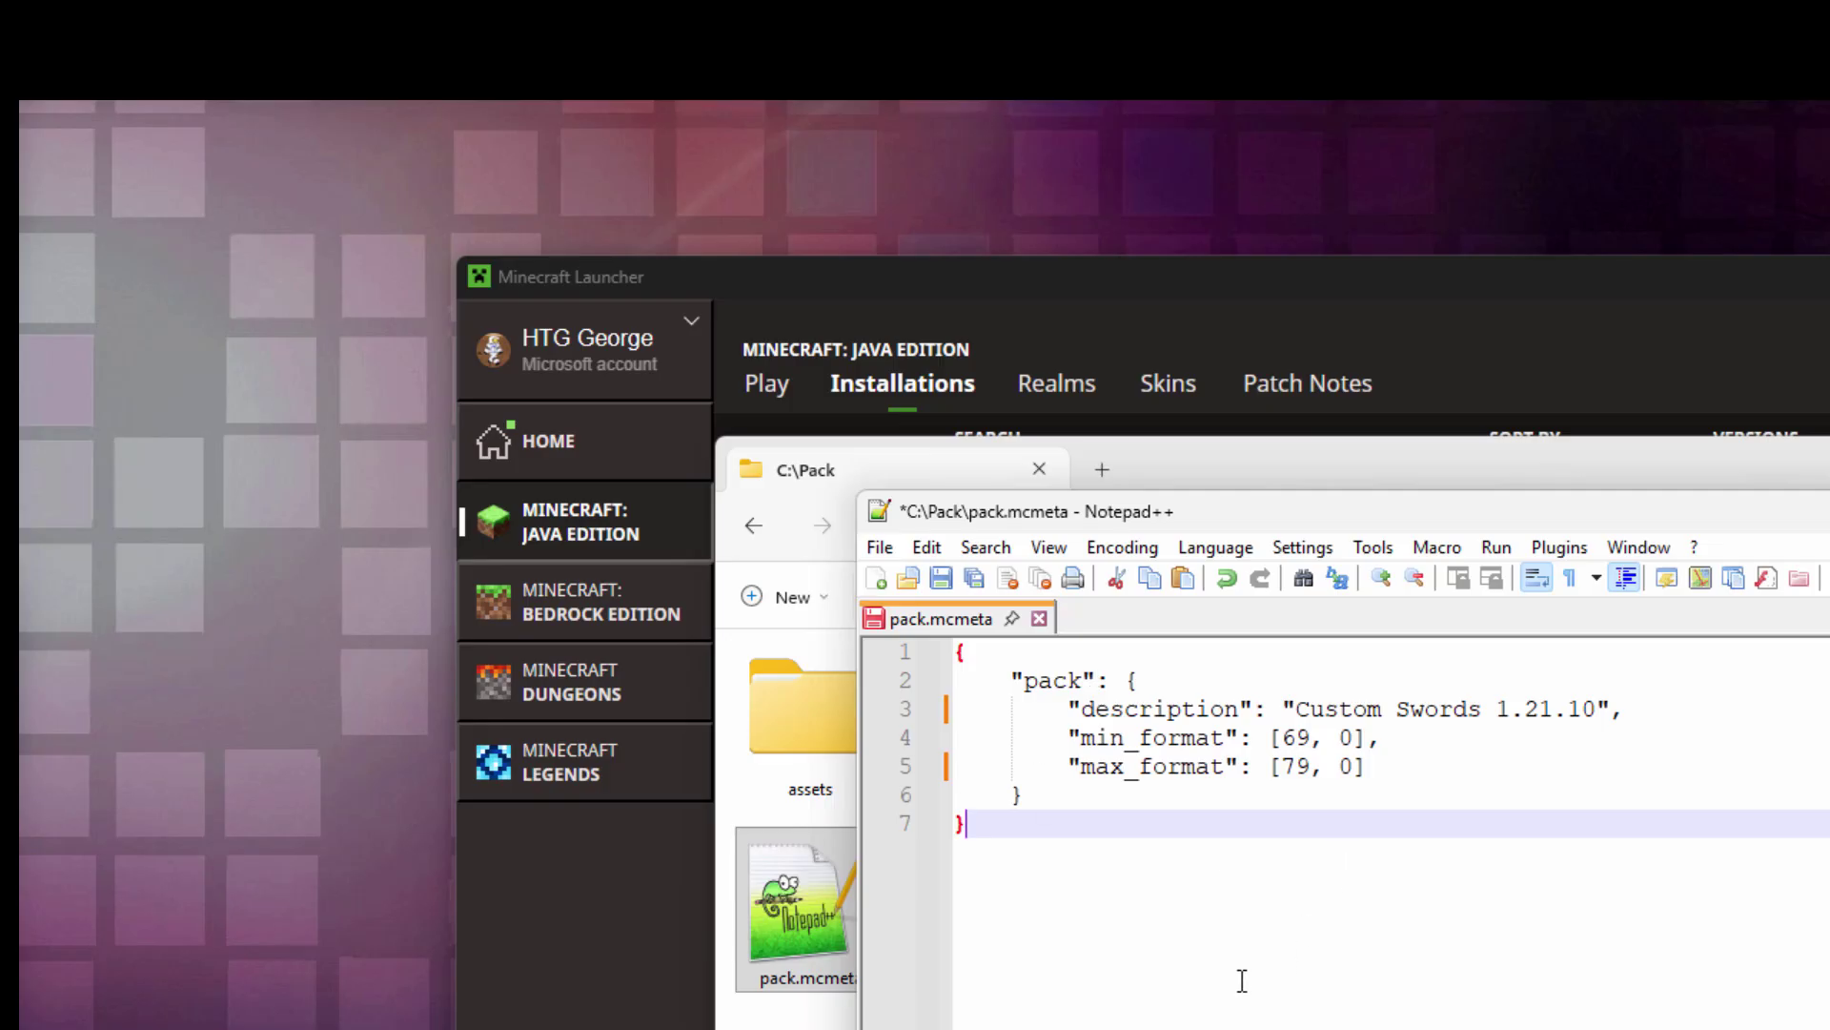
click(938, 579)
click(848, 862)
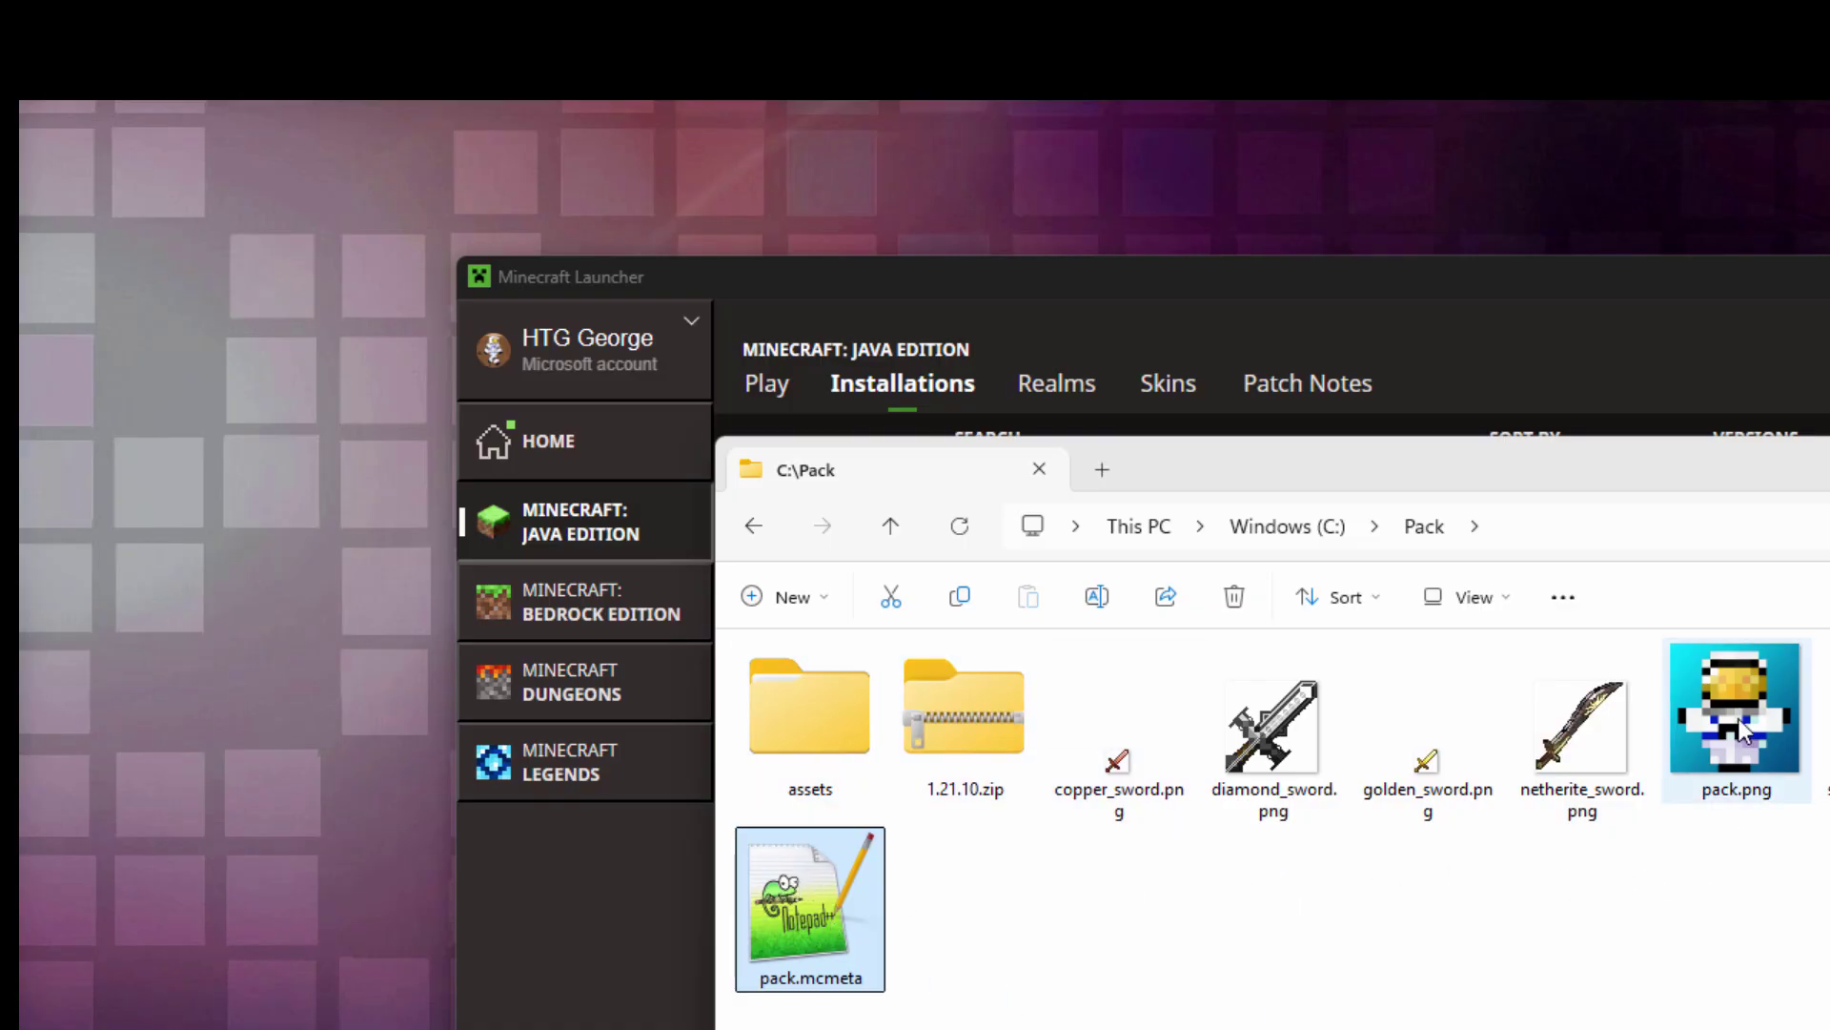
click(1712, 930)
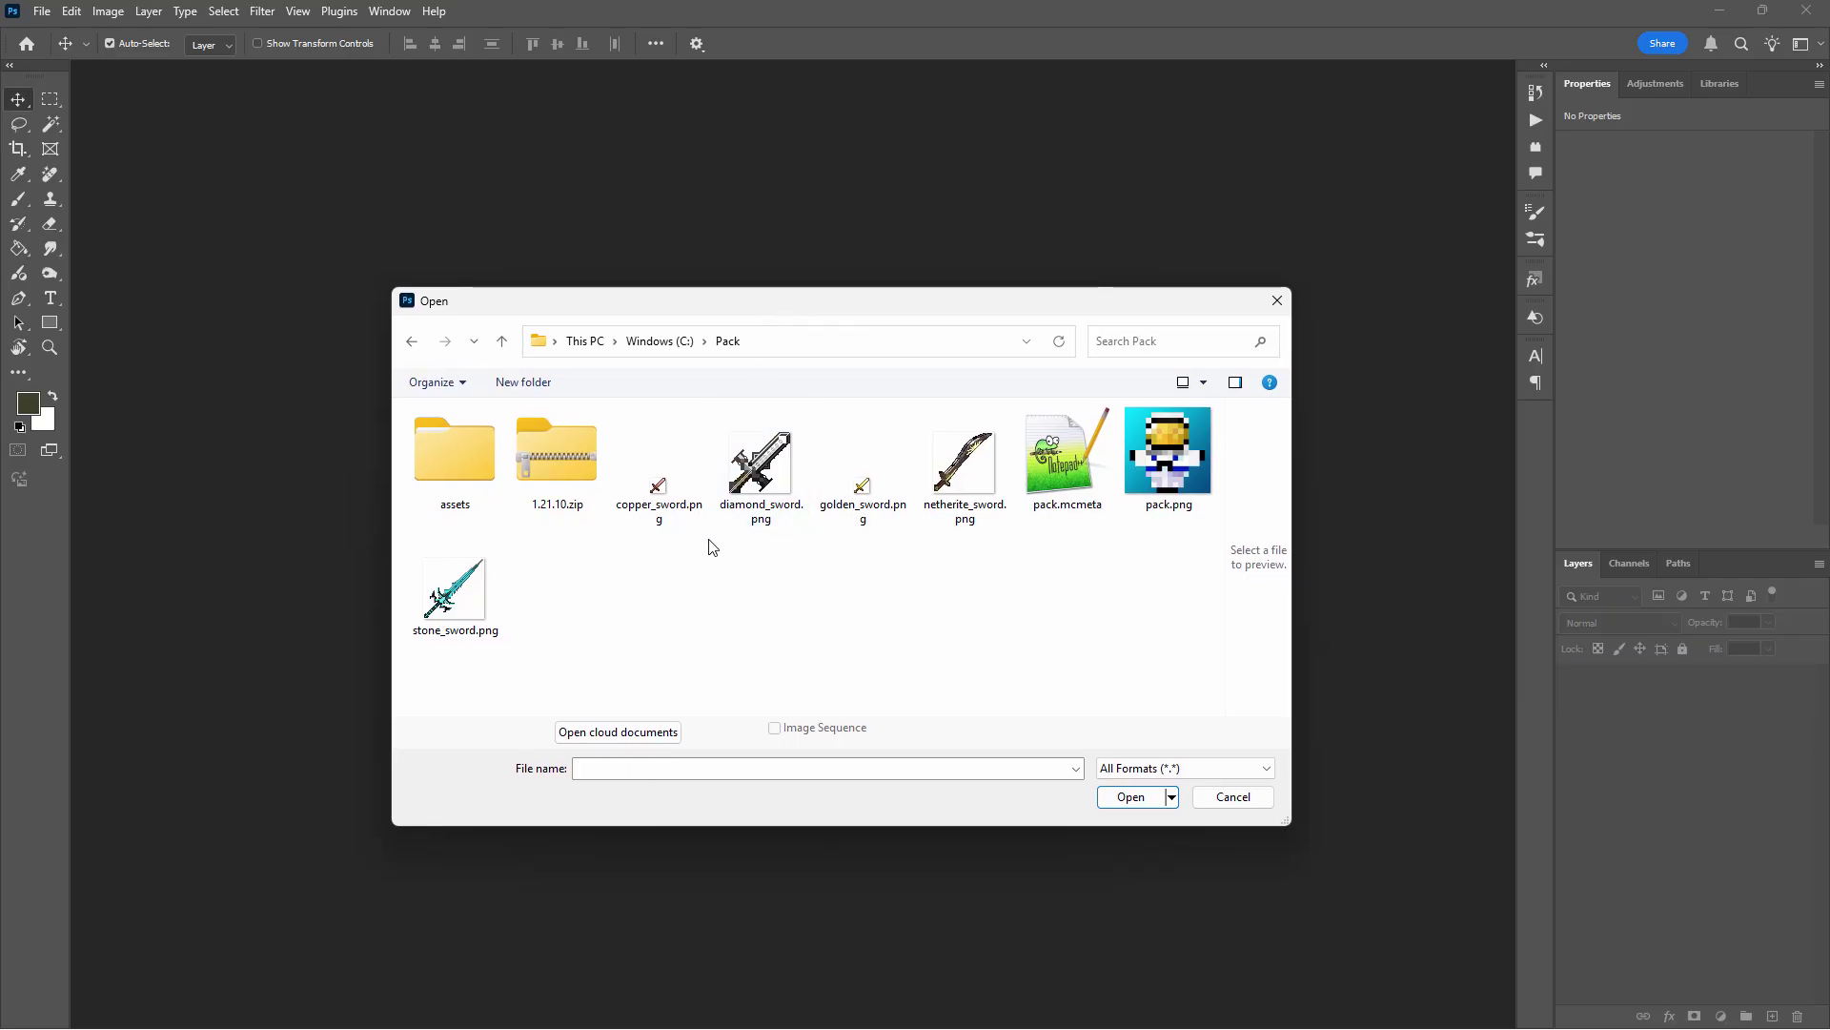
- Open copper_sword.png from C:\Pack in Photoshop
click(670, 502)
click(1127, 796)
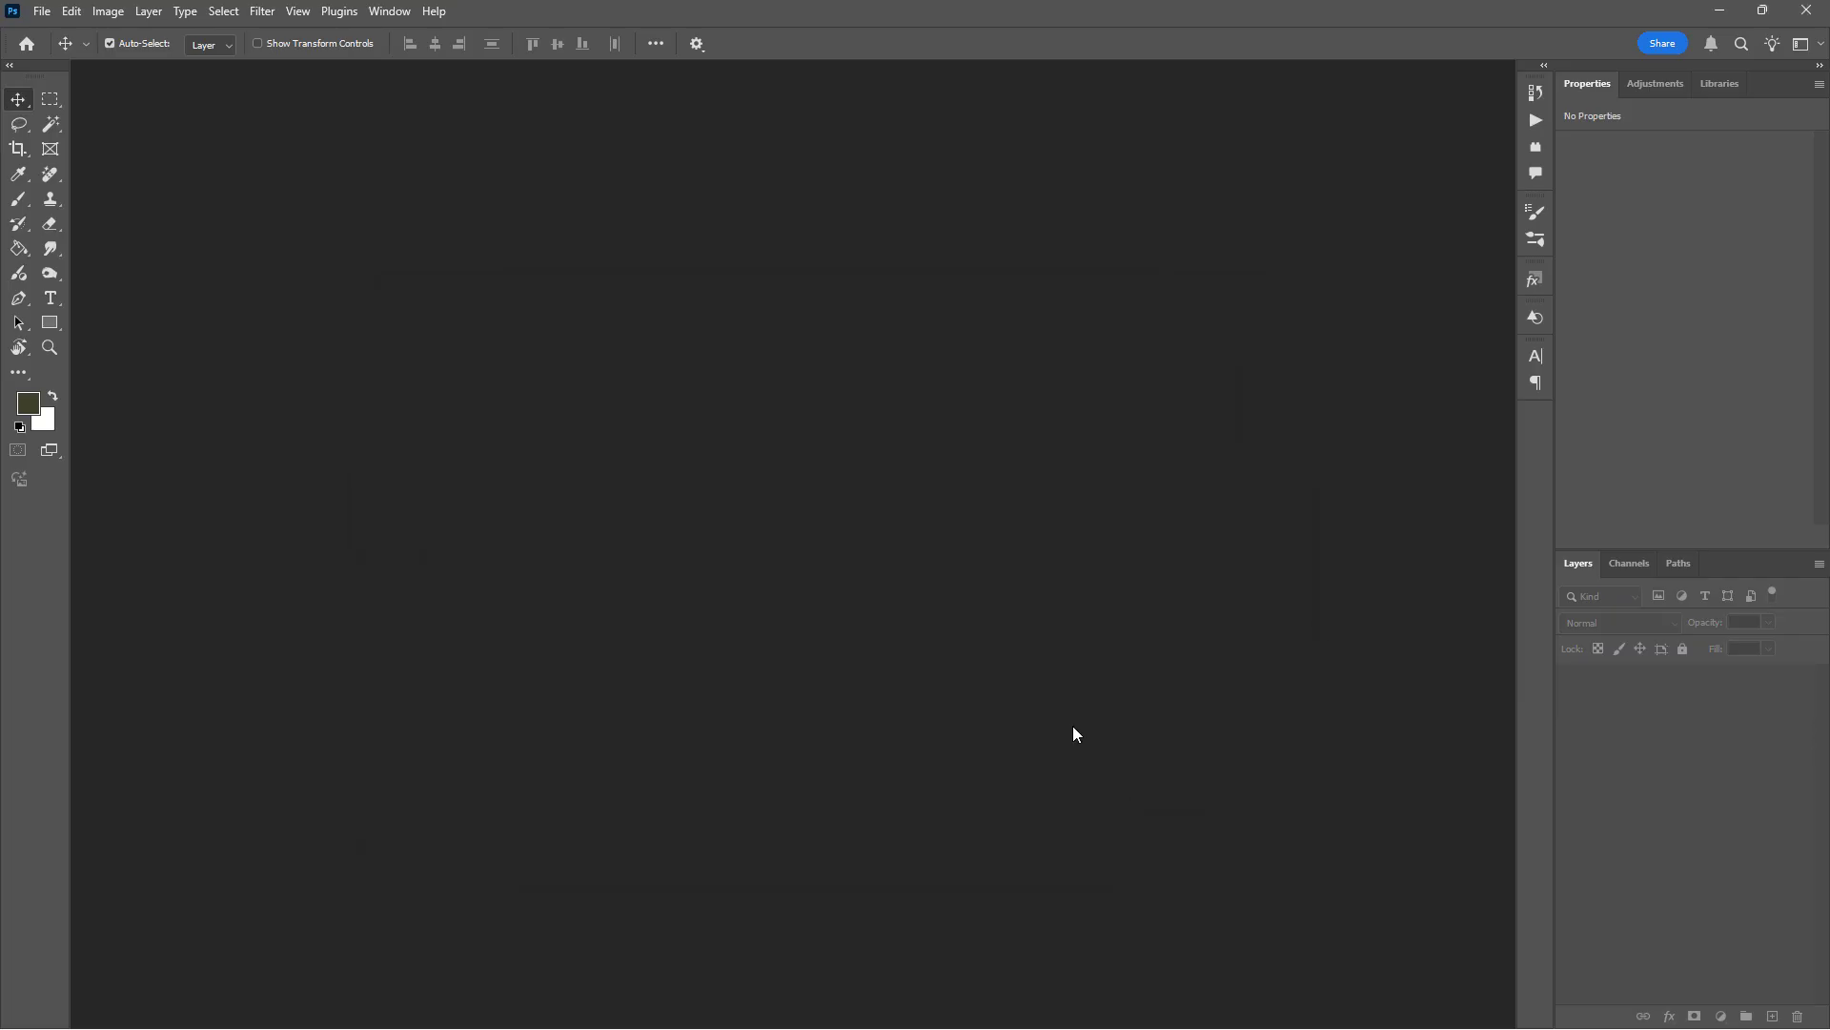
scroll(826, 570, up, 10)
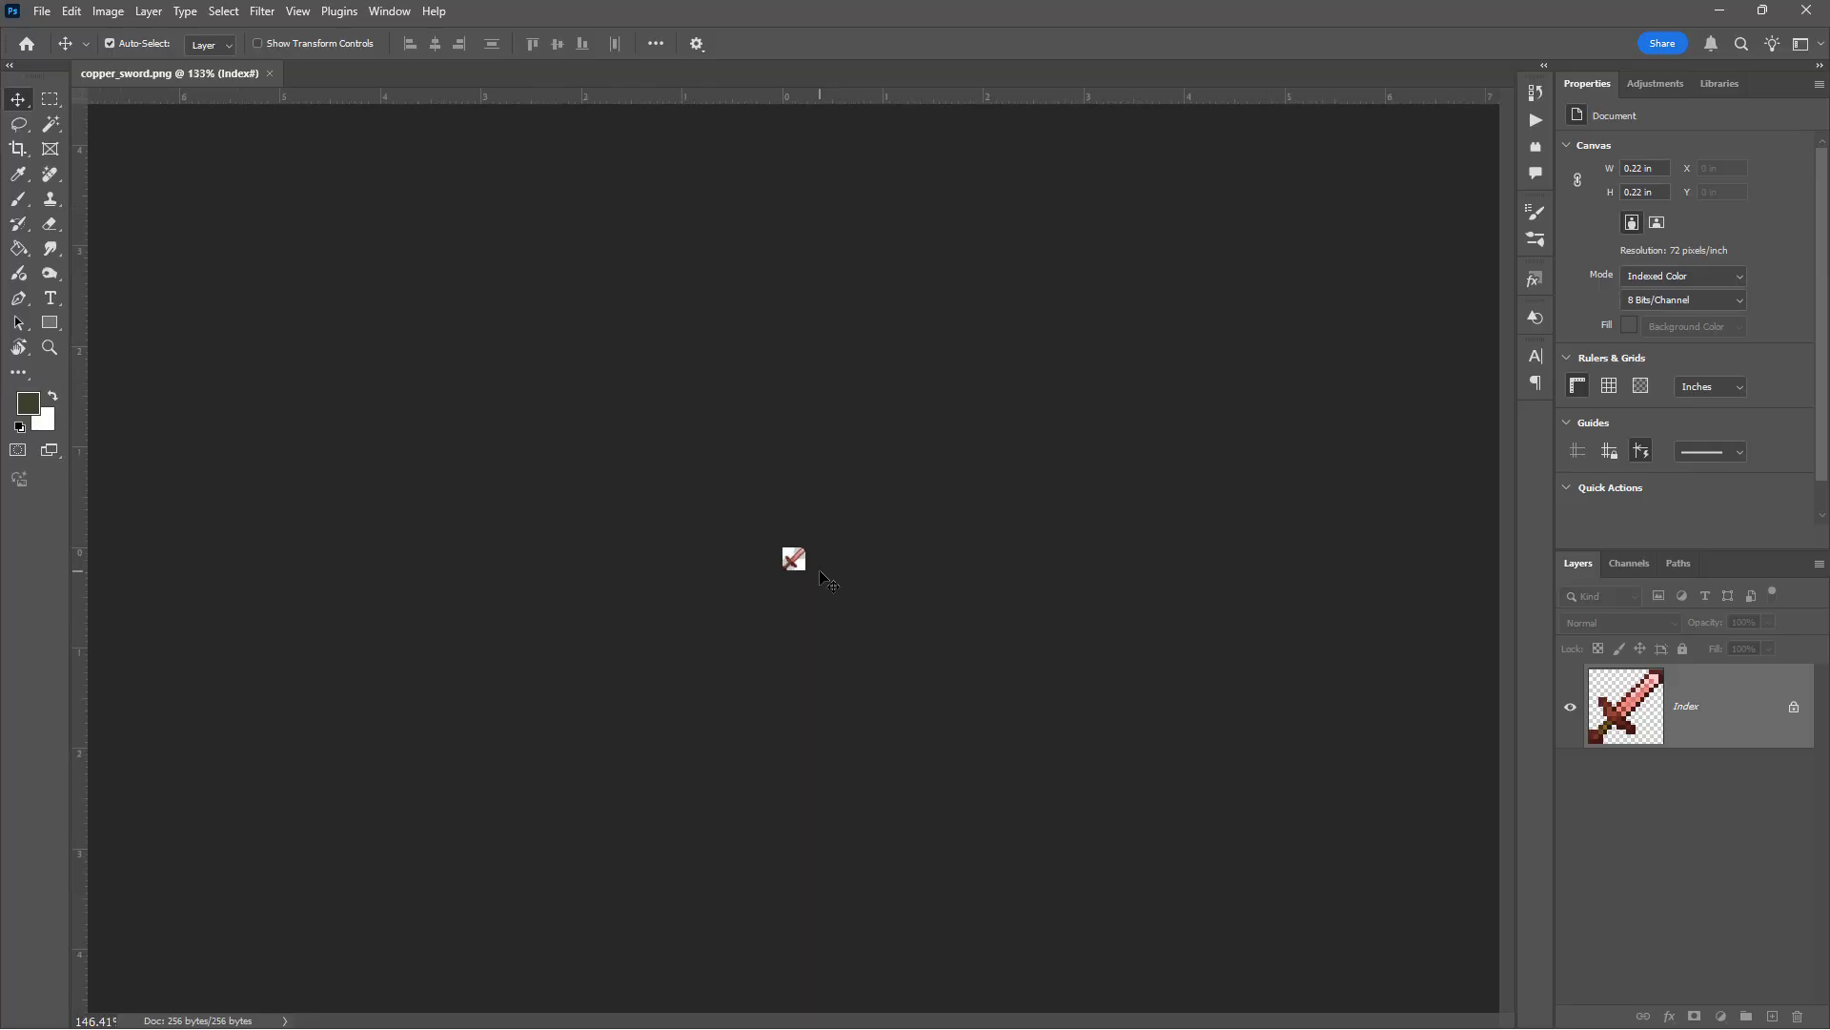
scroll(821, 572, up, 8)
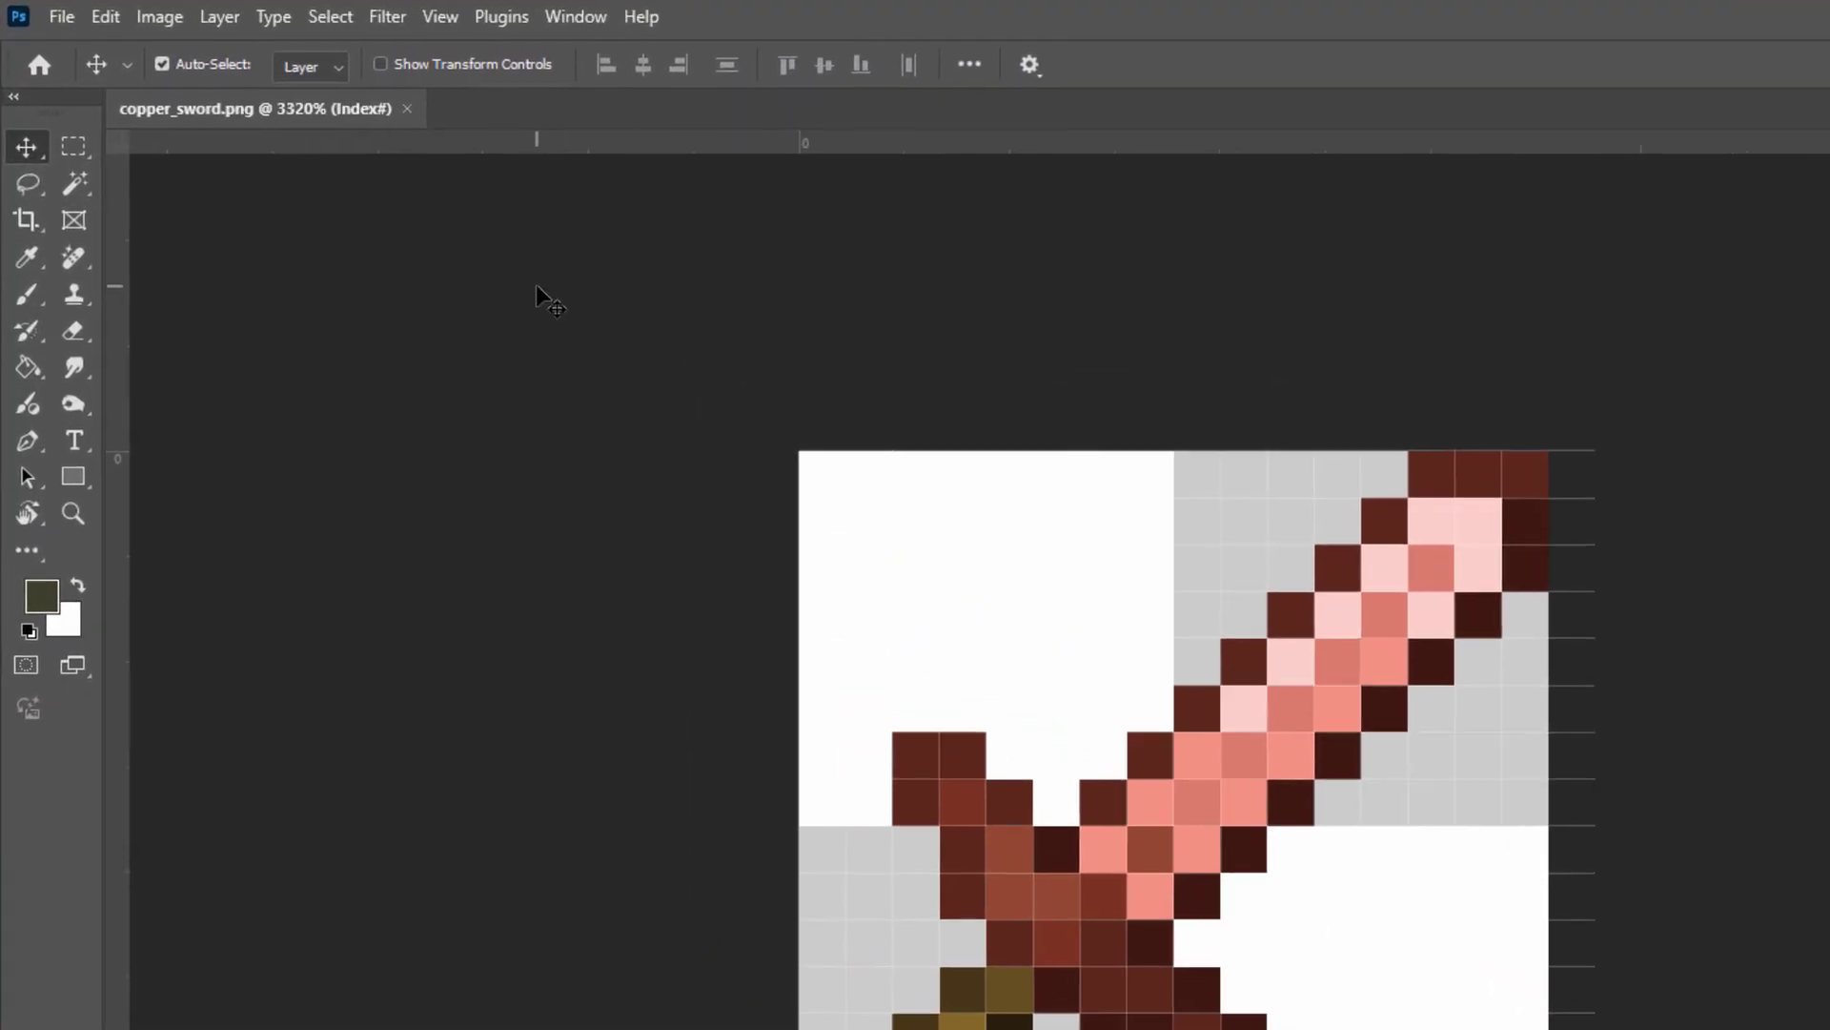
- Convert the copper sword image's colour mode to RGB Color
click(160, 16)
mouse_move(180, 51)
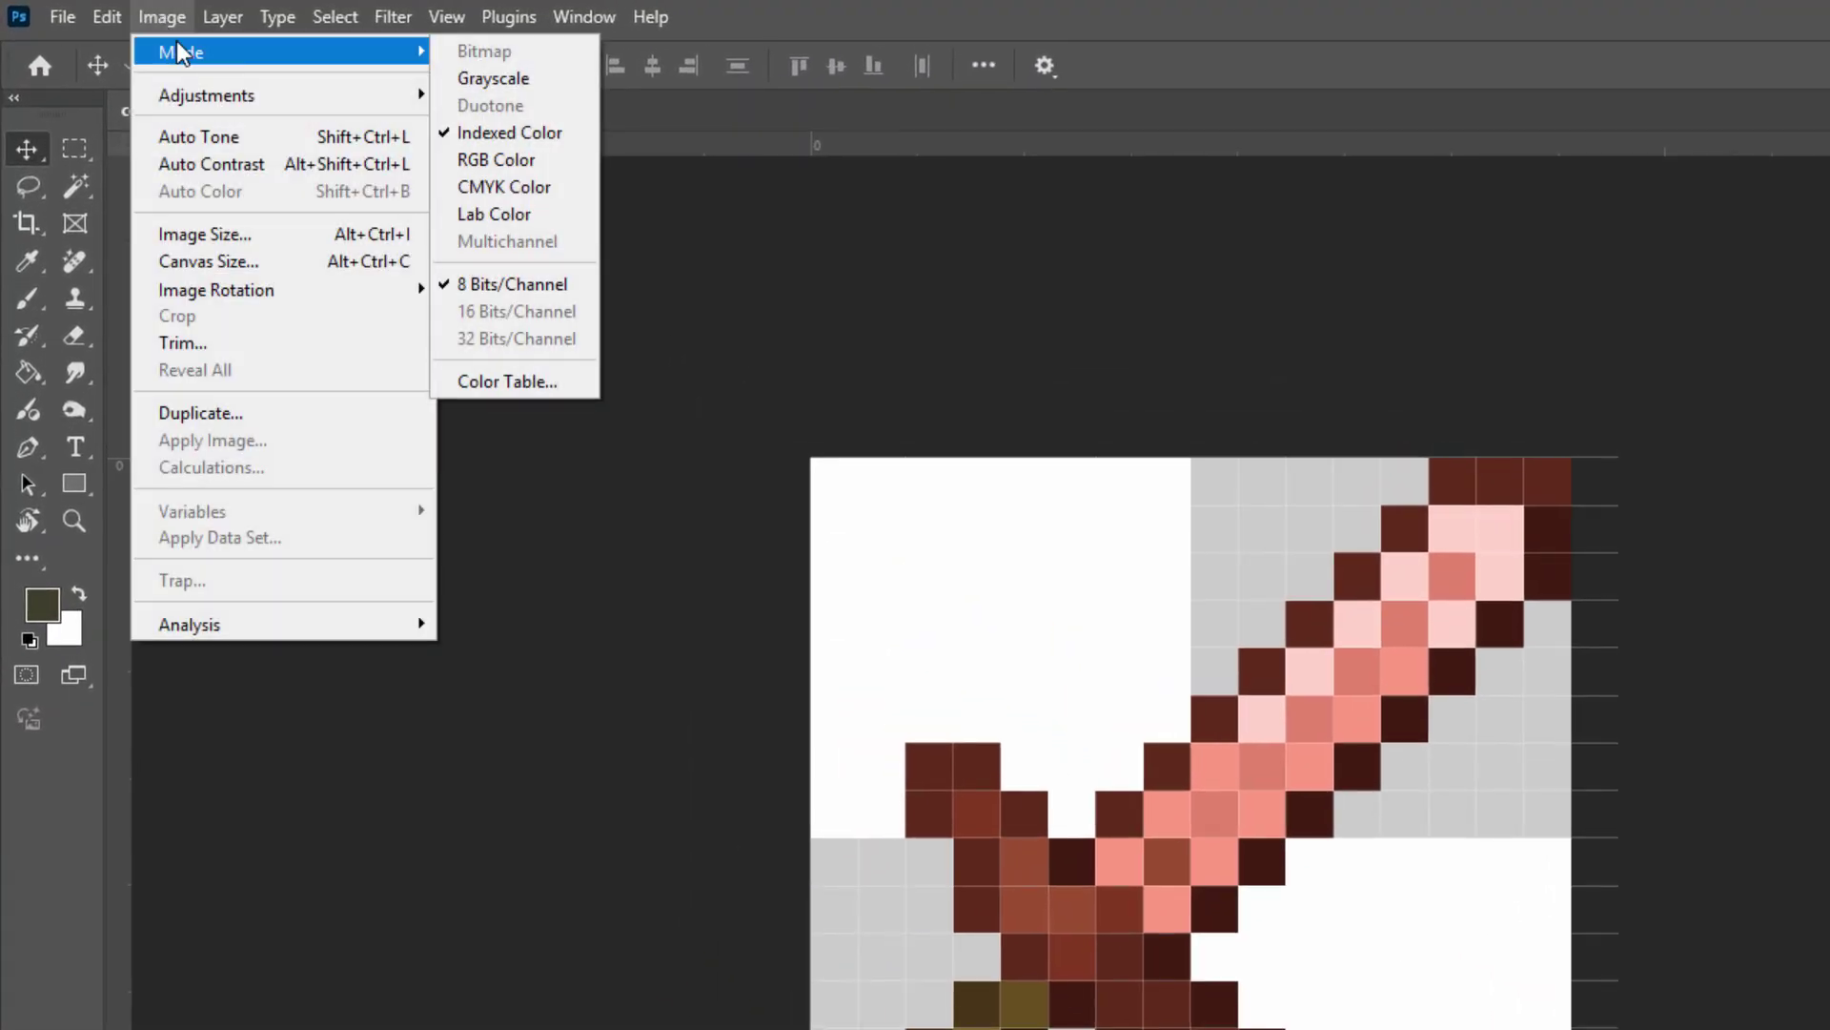
click(517, 157)
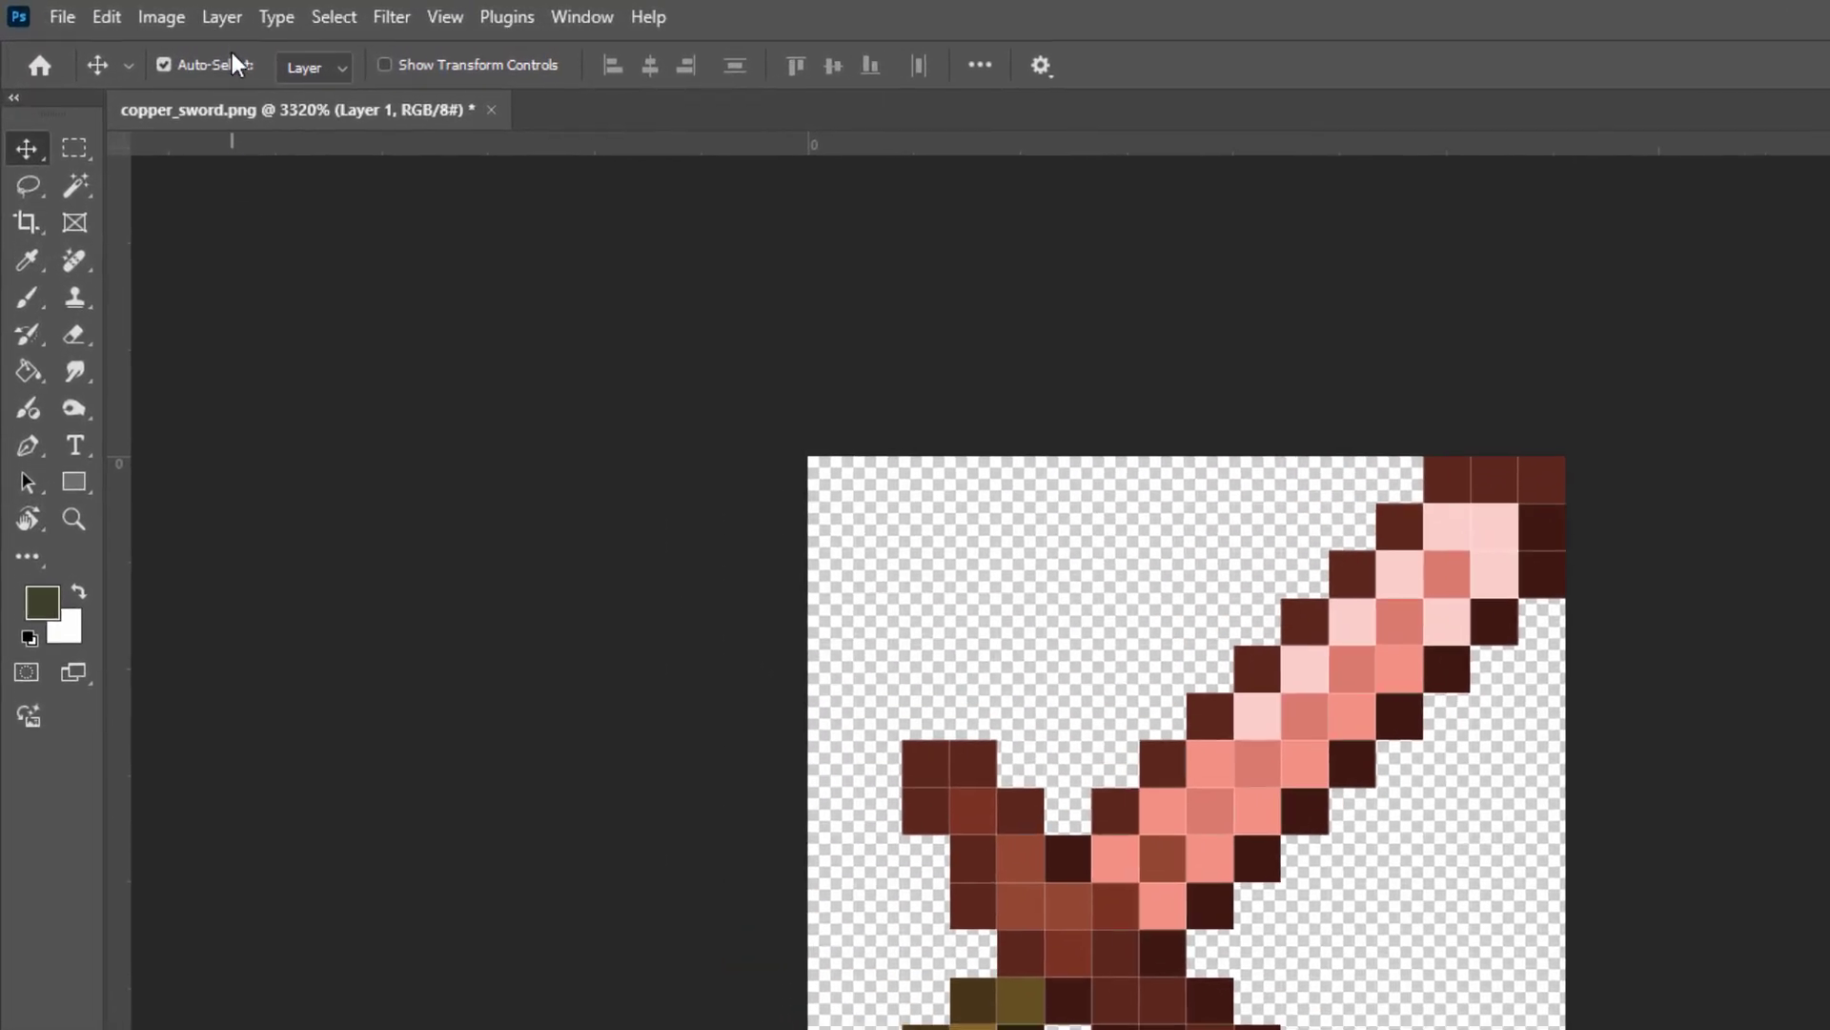
- Resize the copper sword image to 64 × 64 pixels using Nearest Neighbor (hard edges) resampling
click(164, 16)
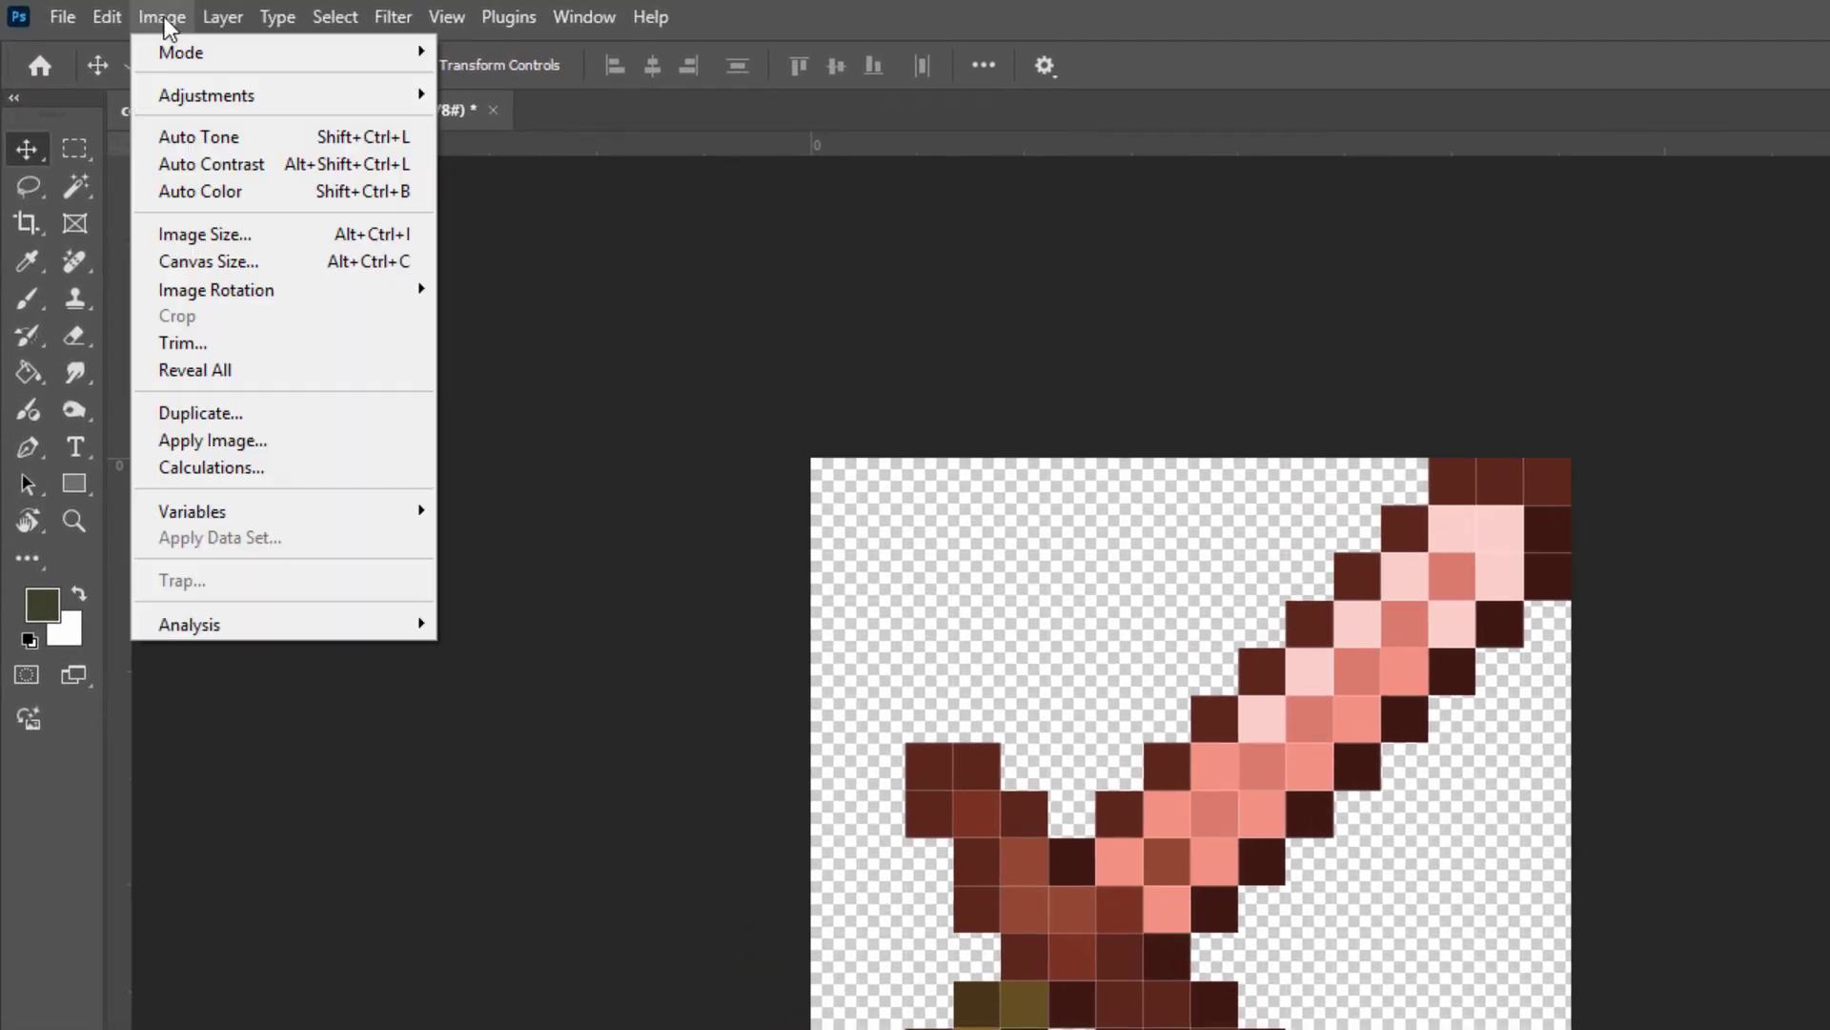
click(215, 234)
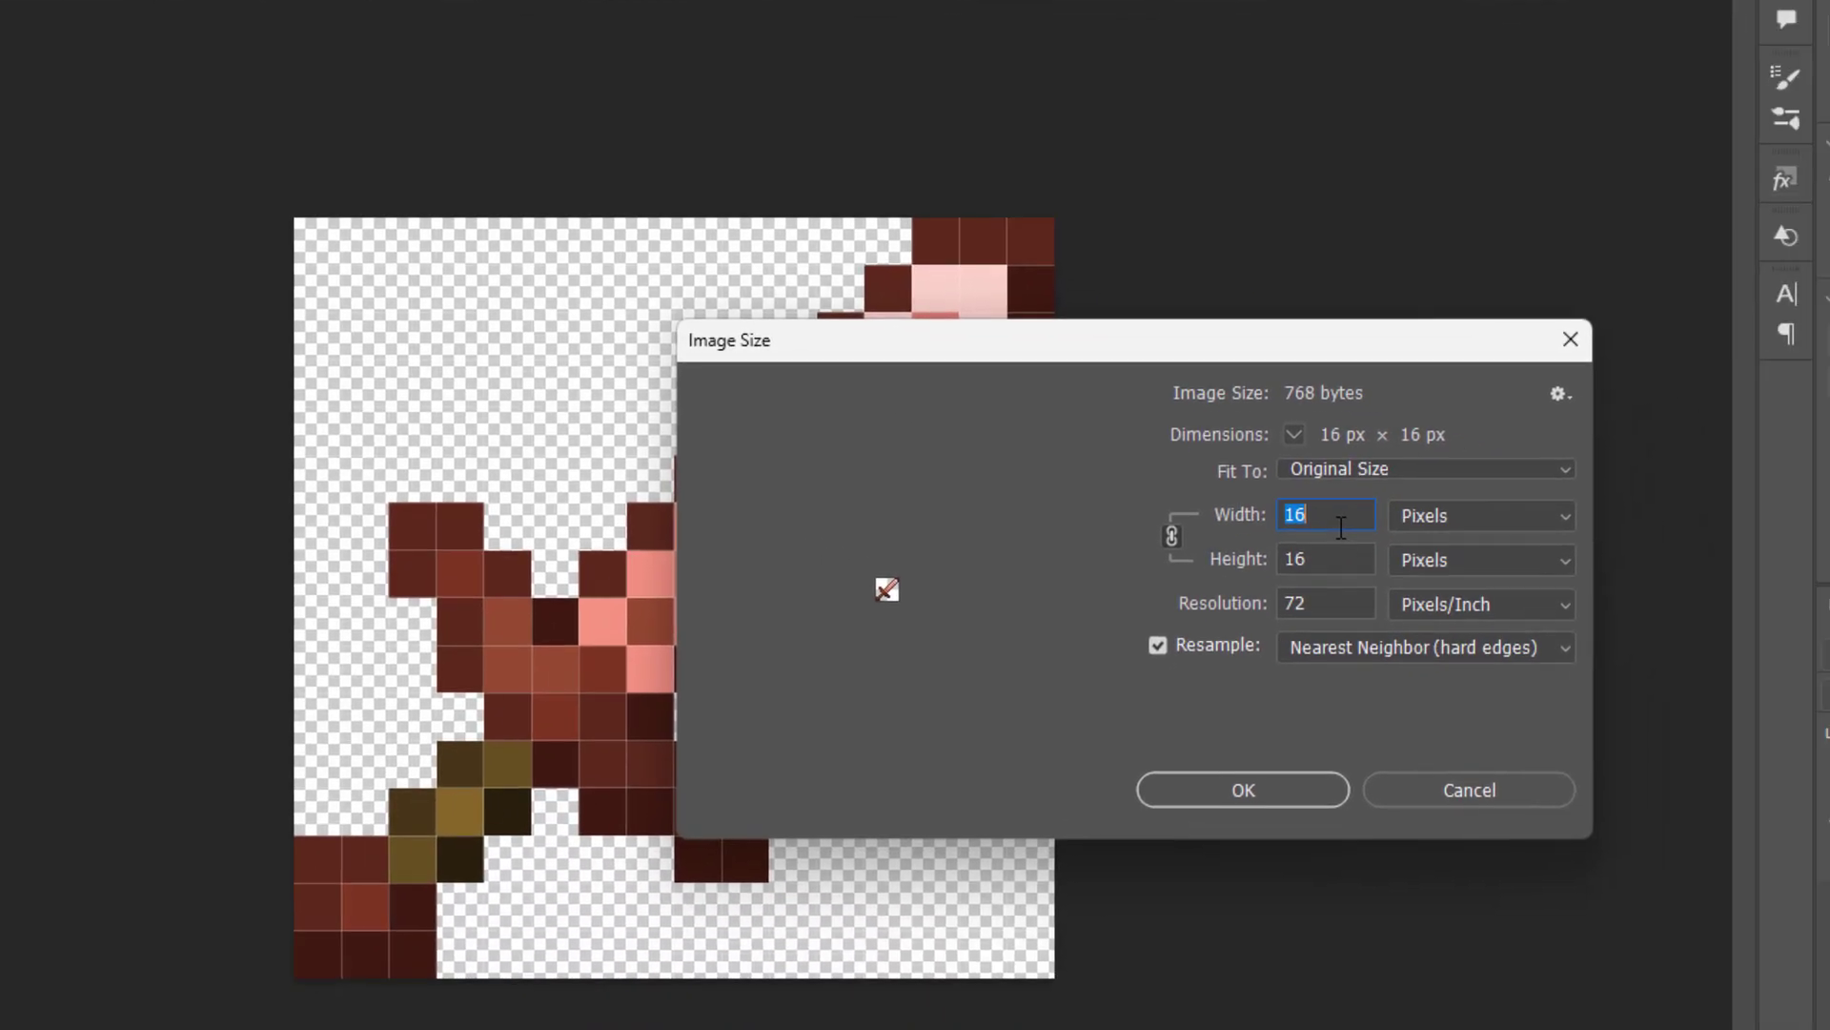
click(1285, 500)
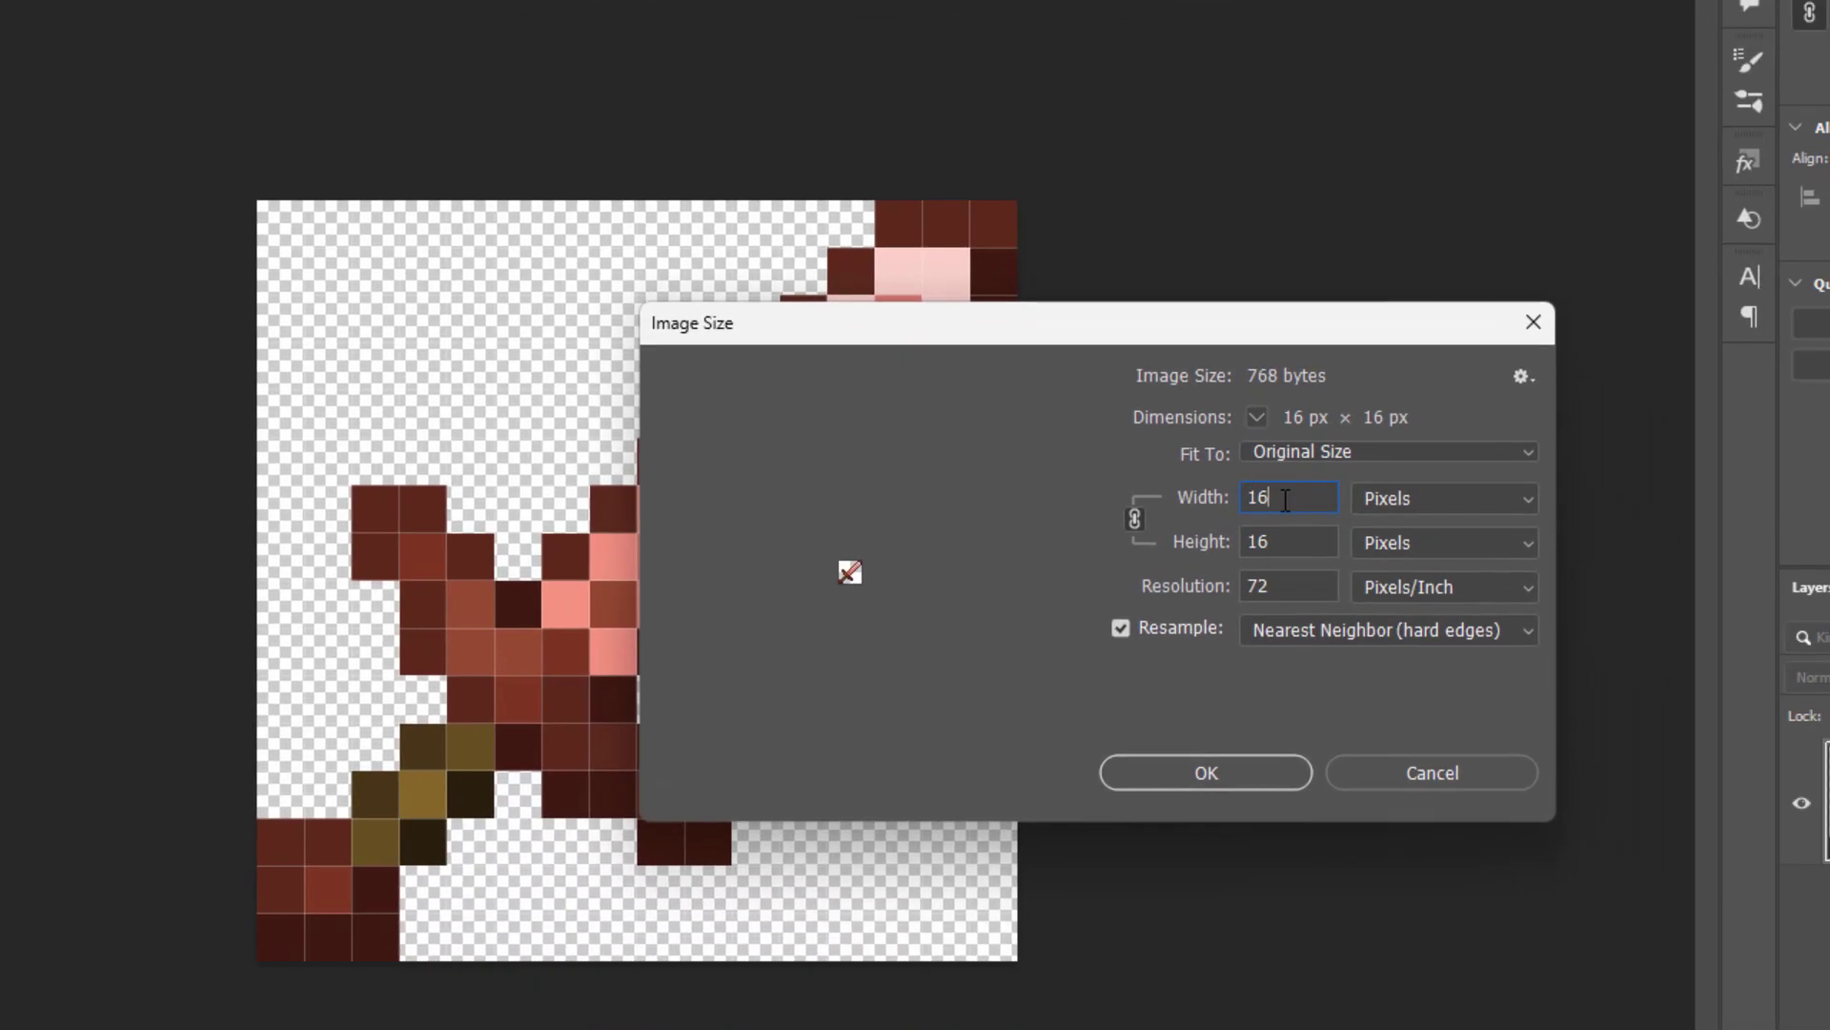
click(1218, 501)
text(64)
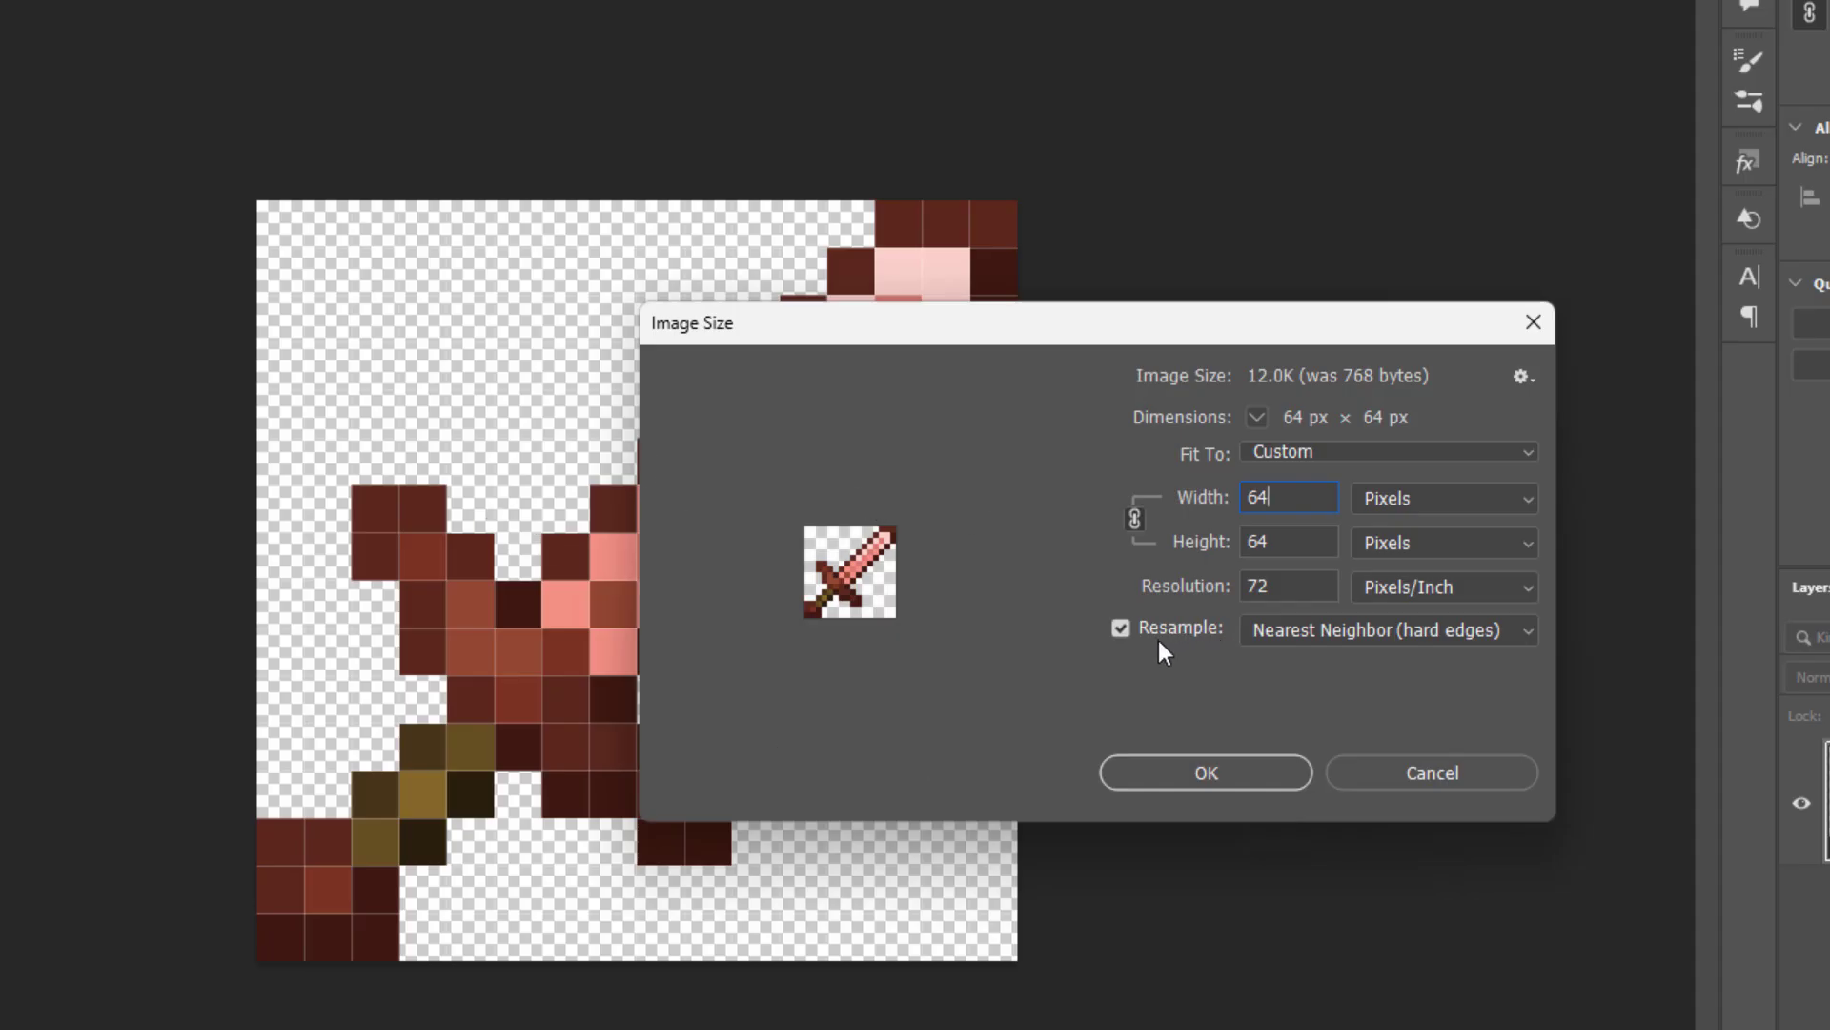
click(1344, 633)
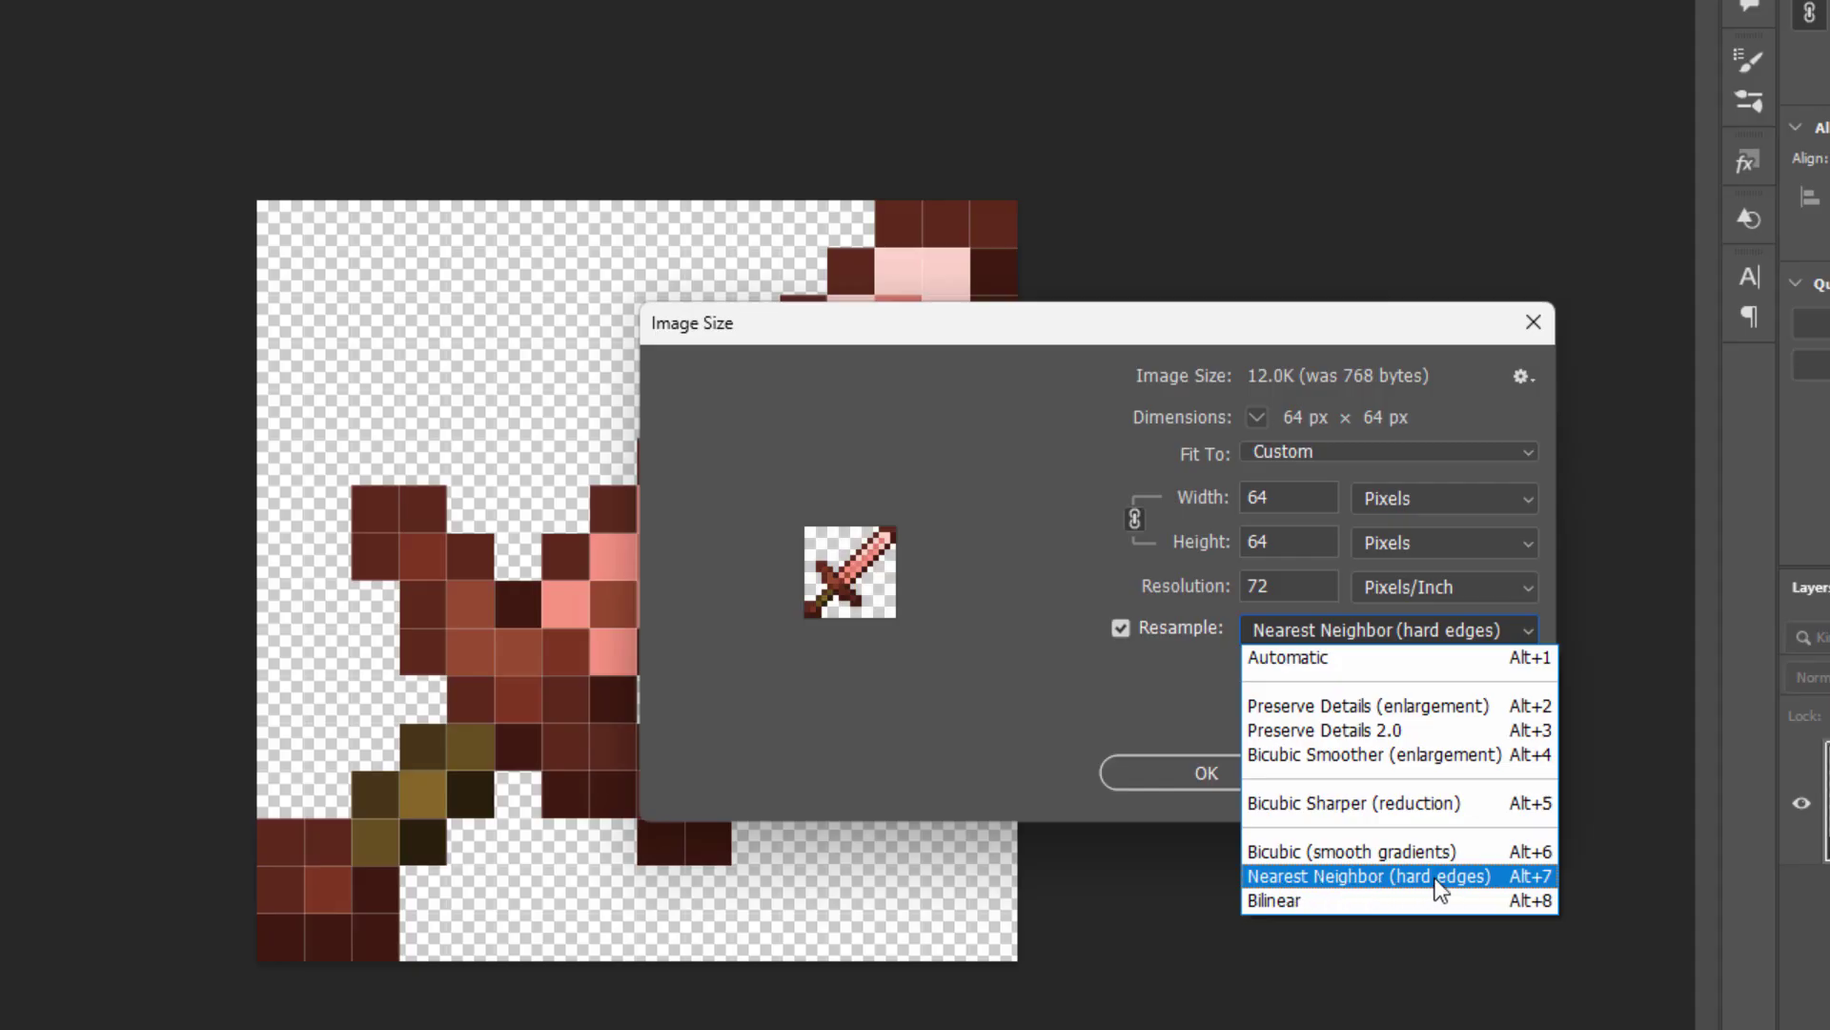
click(1348, 876)
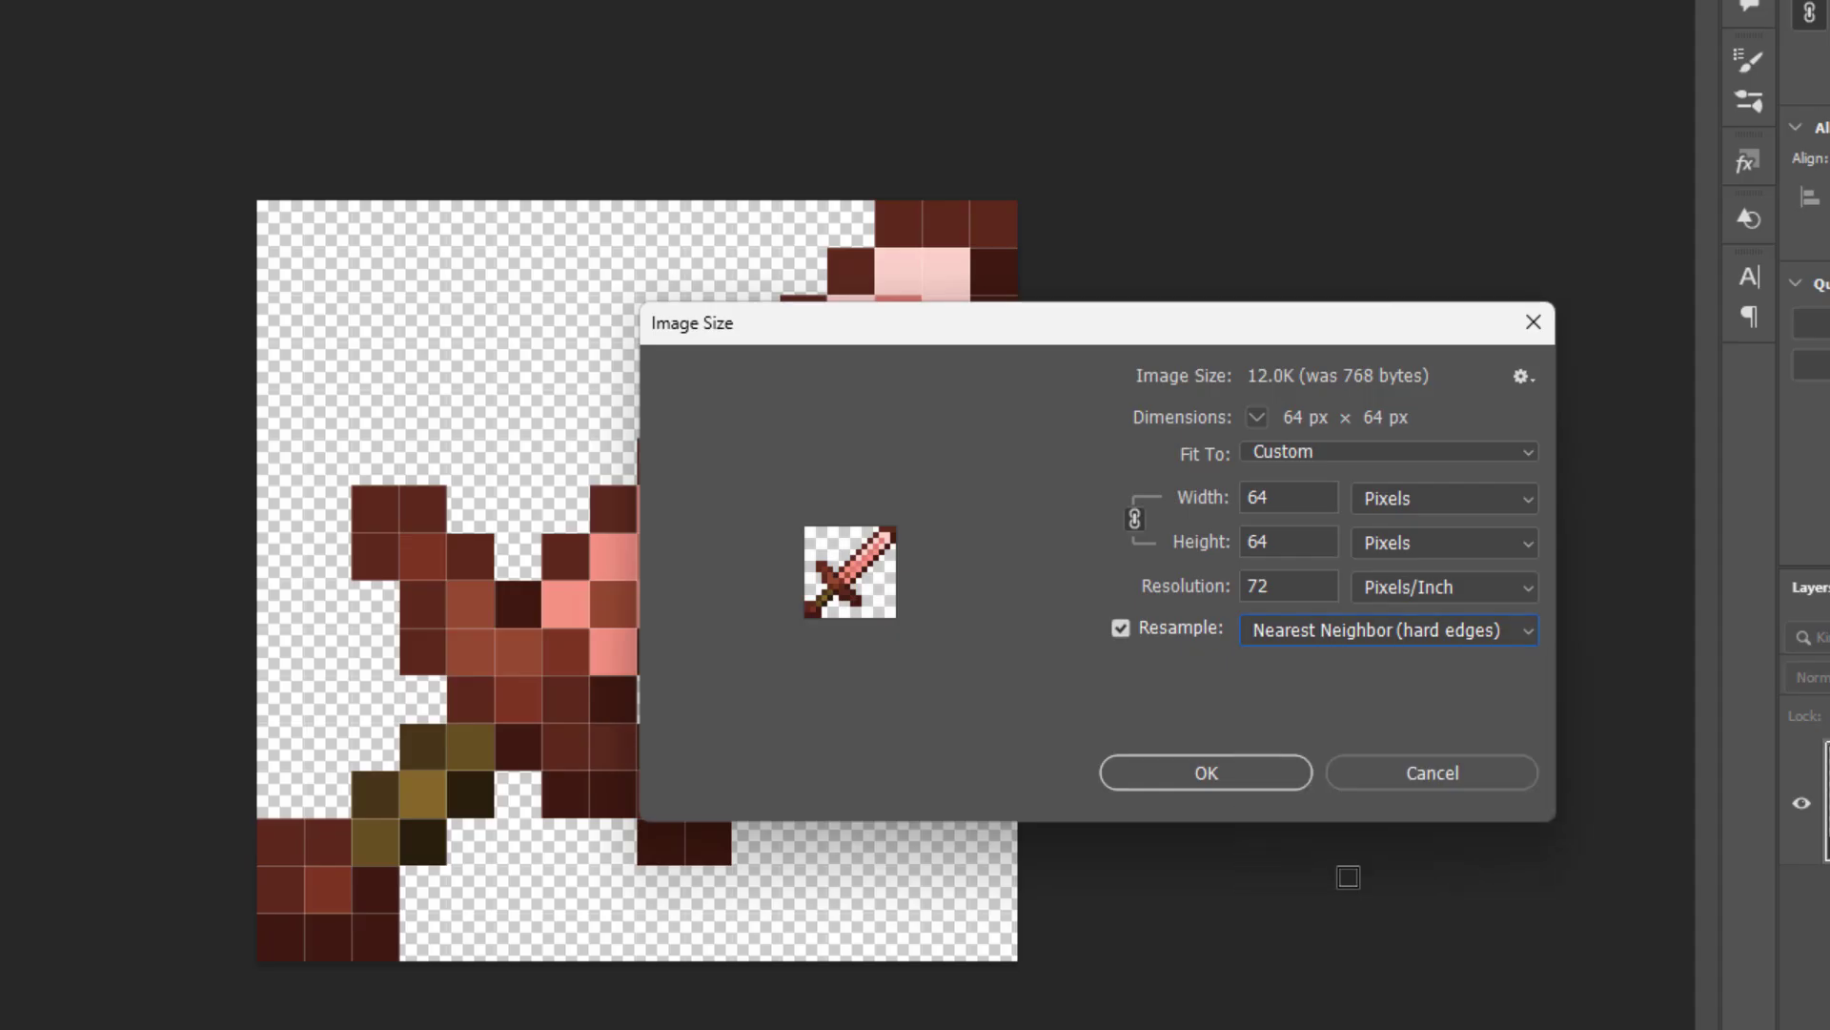
click(1210, 772)
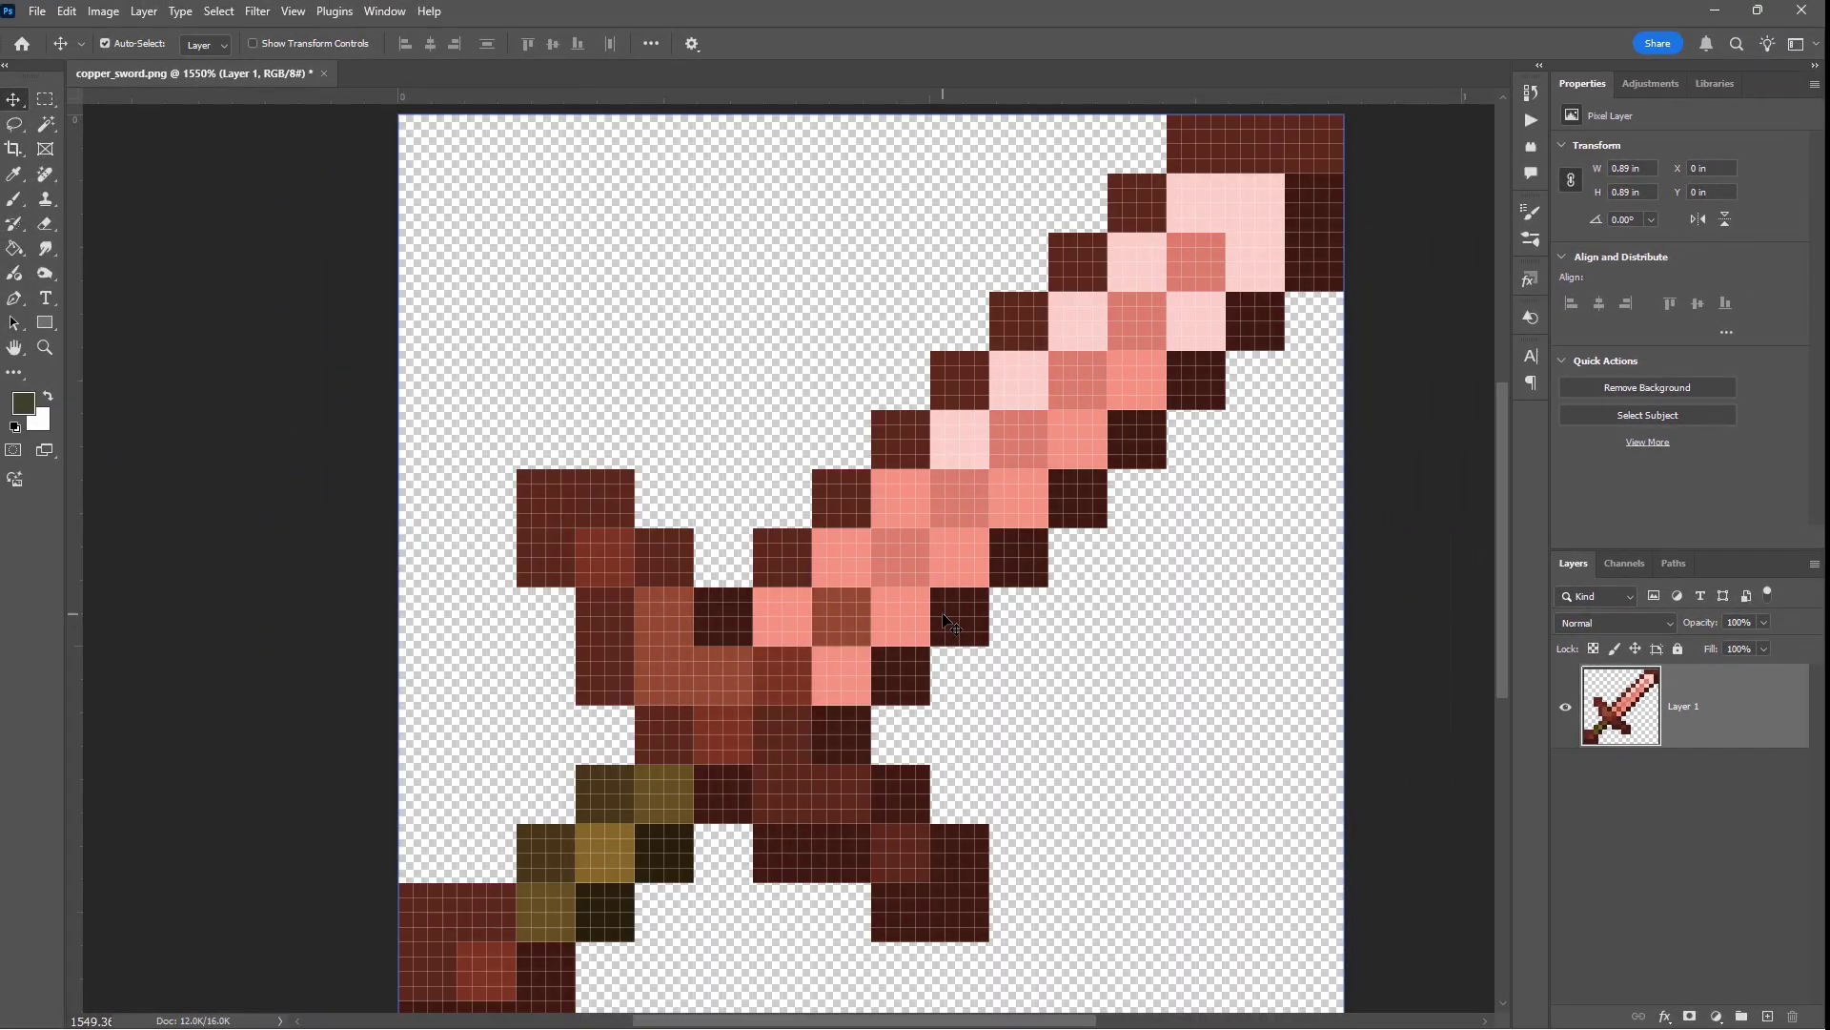
- Examine the pixel grid of the resized copper sword around the blade and guard
scroll(944, 619, down, 1)
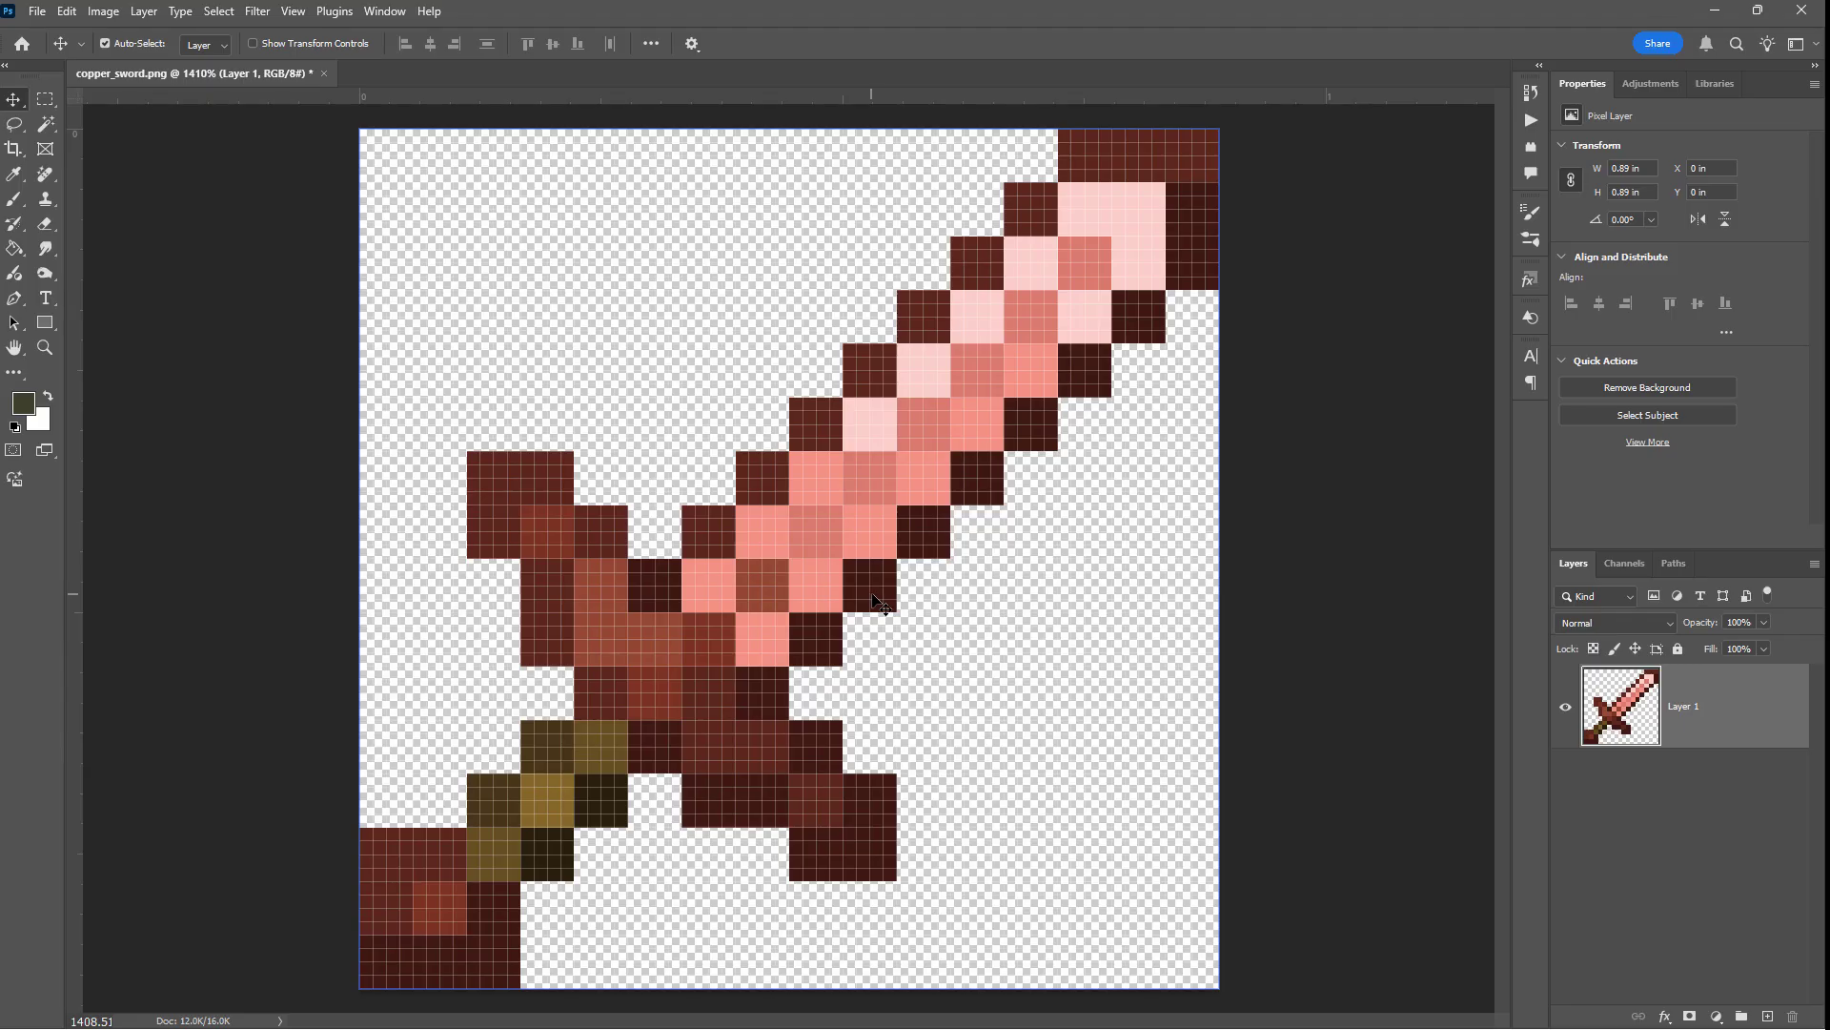
scroll(912, 609, up, 3)
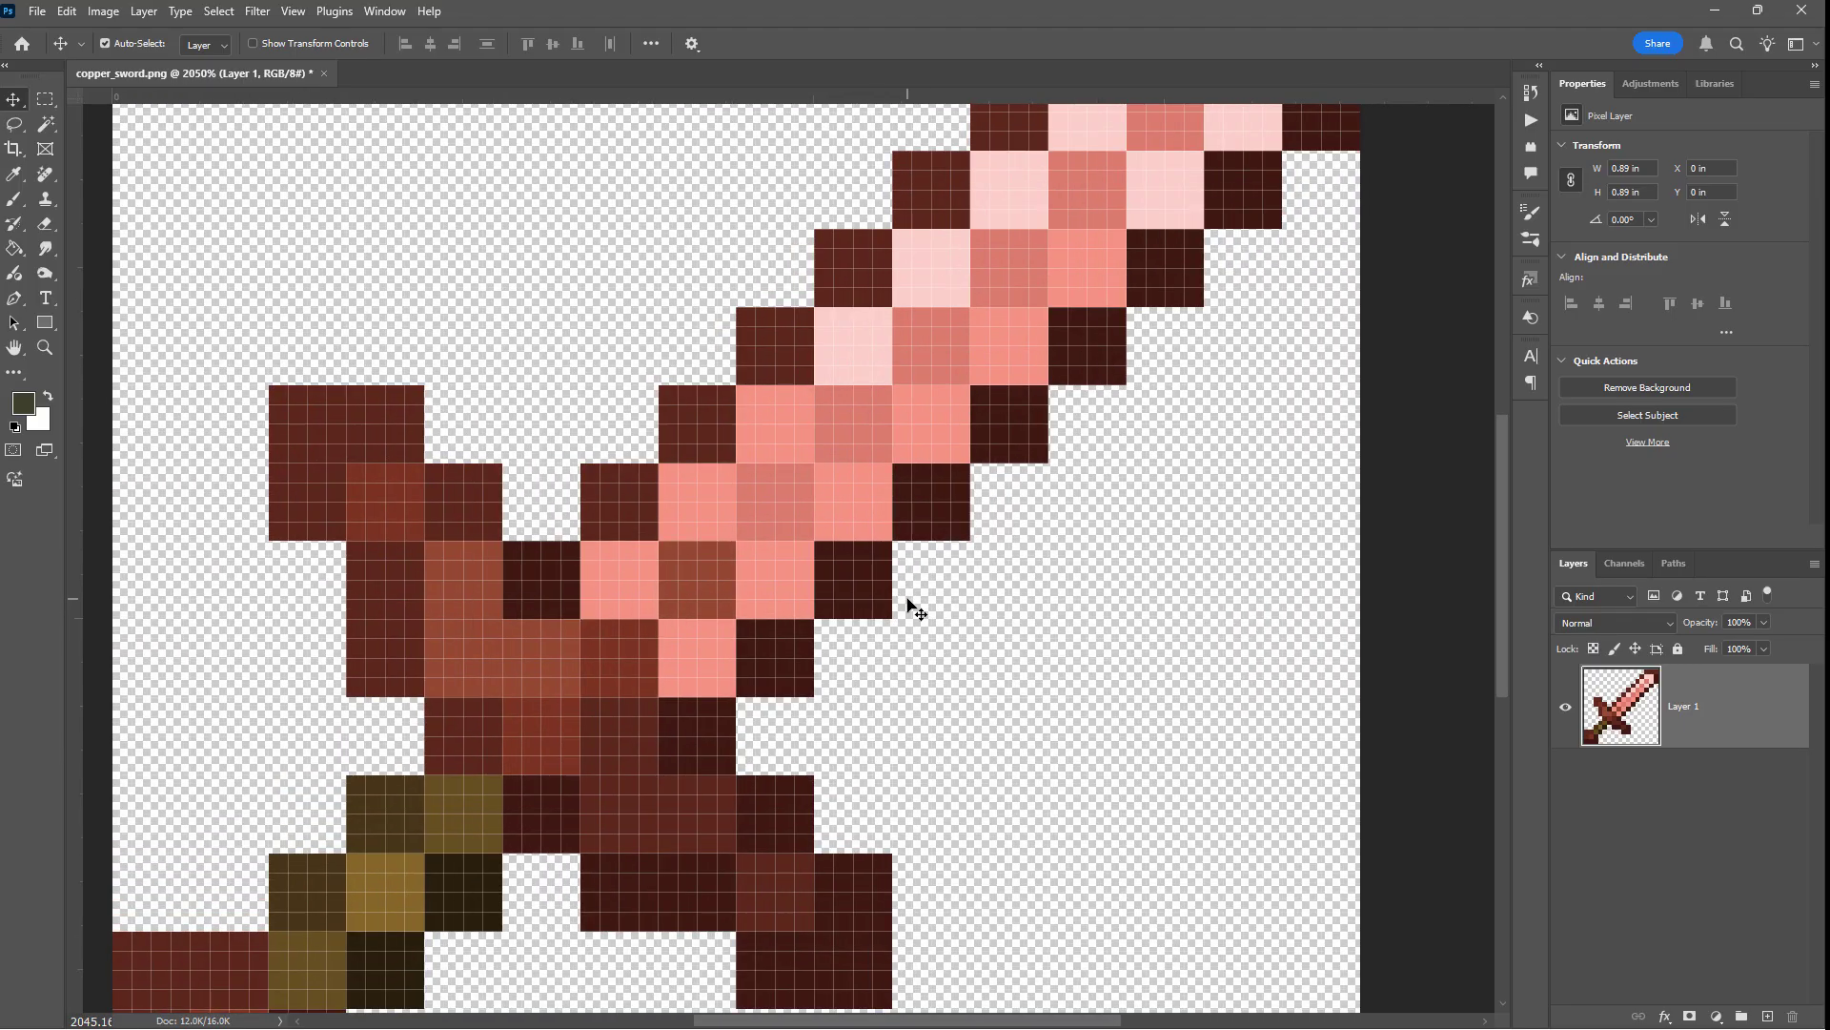
scroll(906, 599, up, 1)
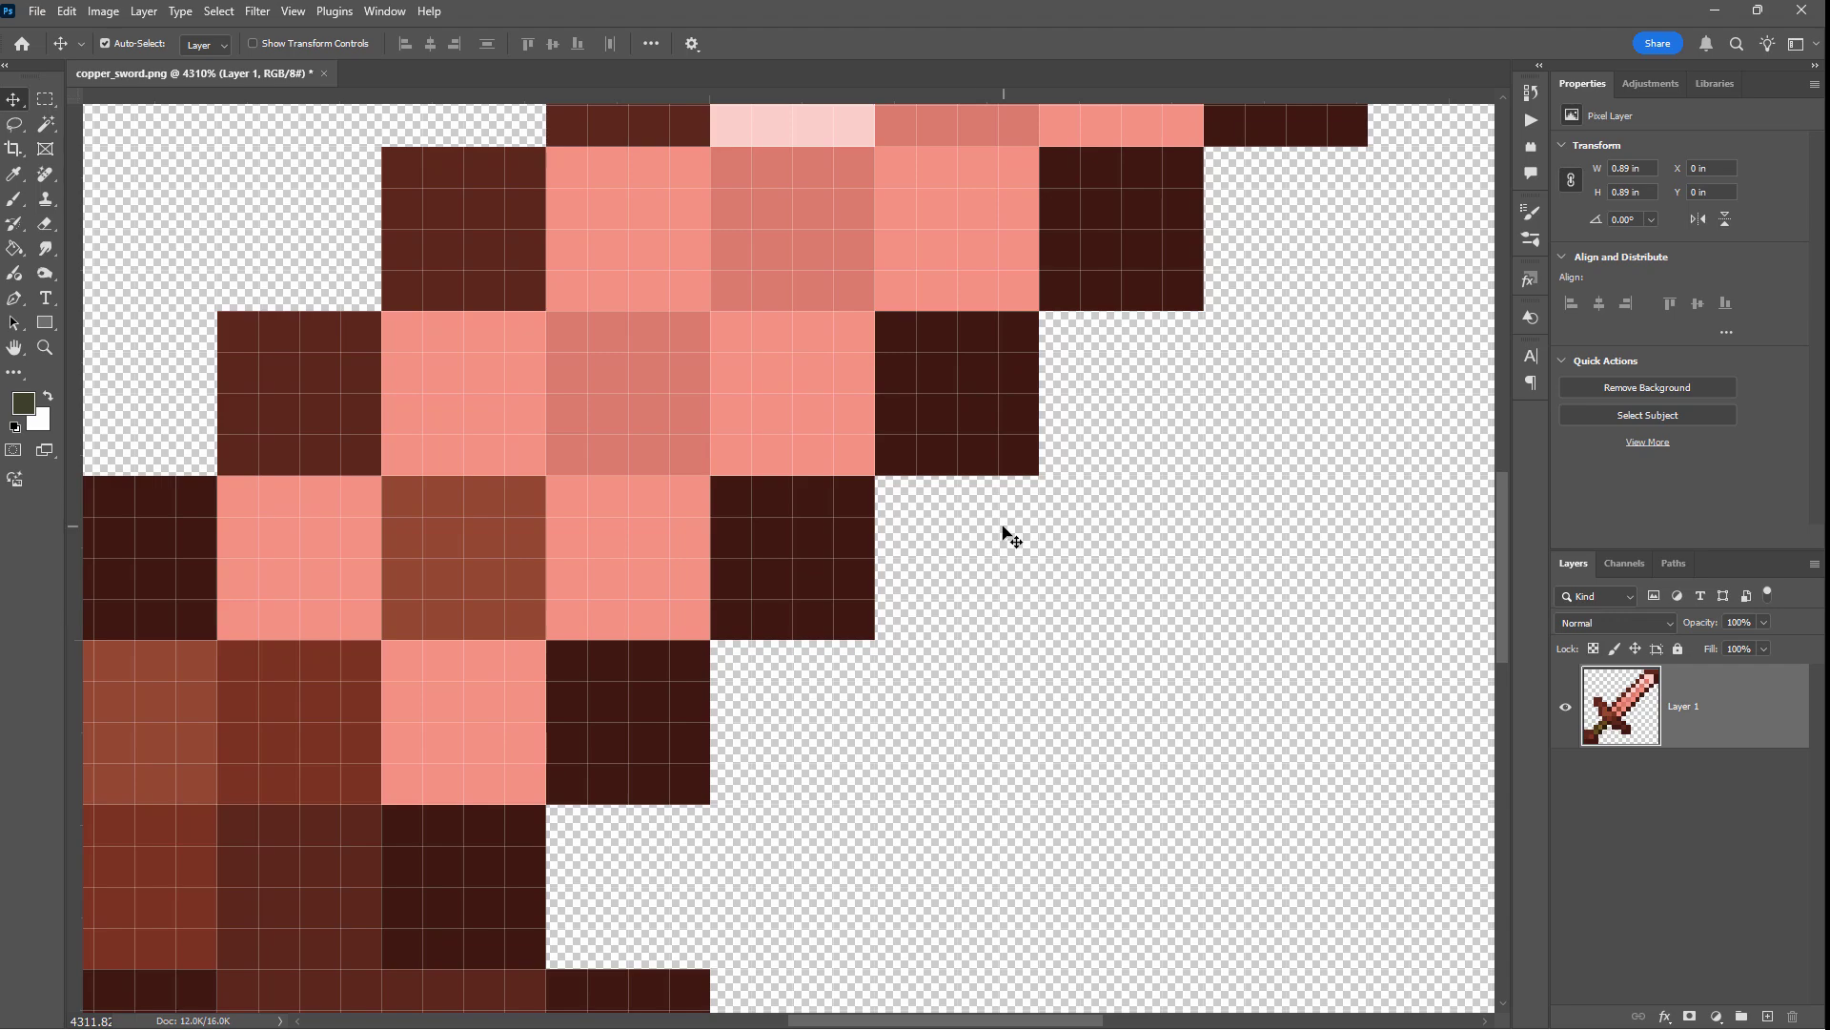
scroll(989, 523, down, 1)
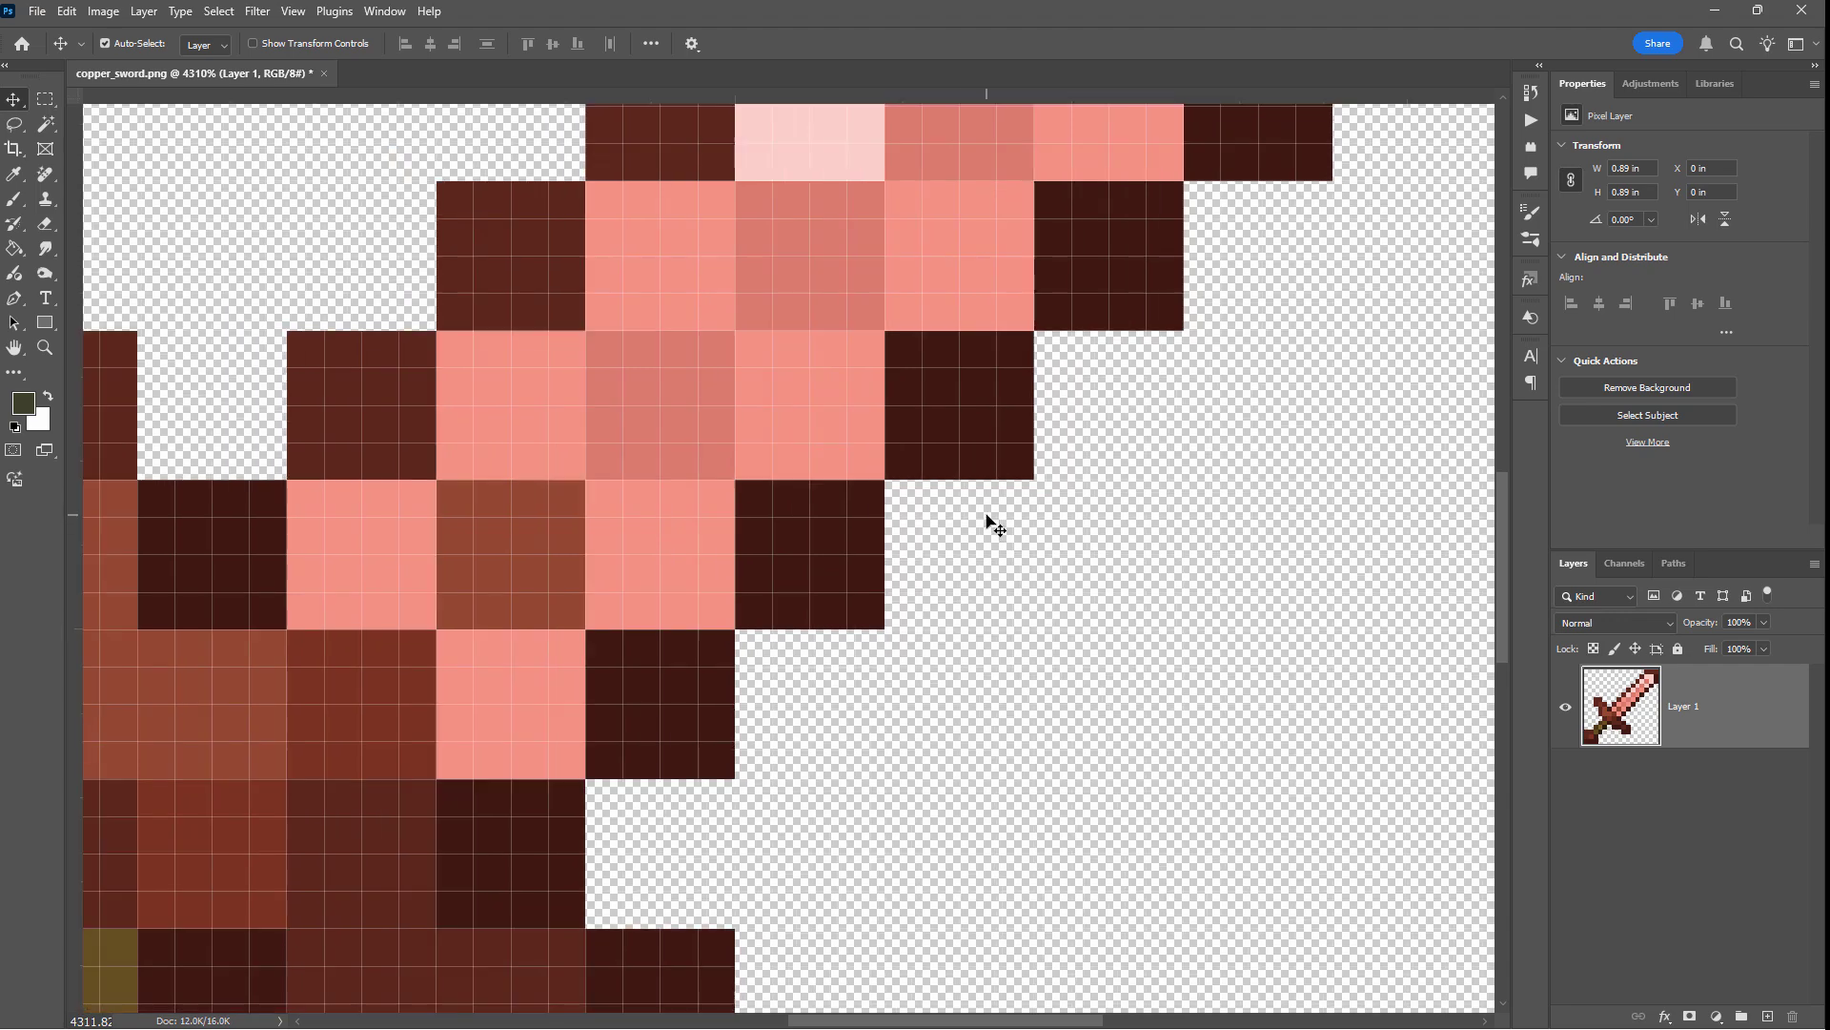
scroll(989, 523, down, 4)
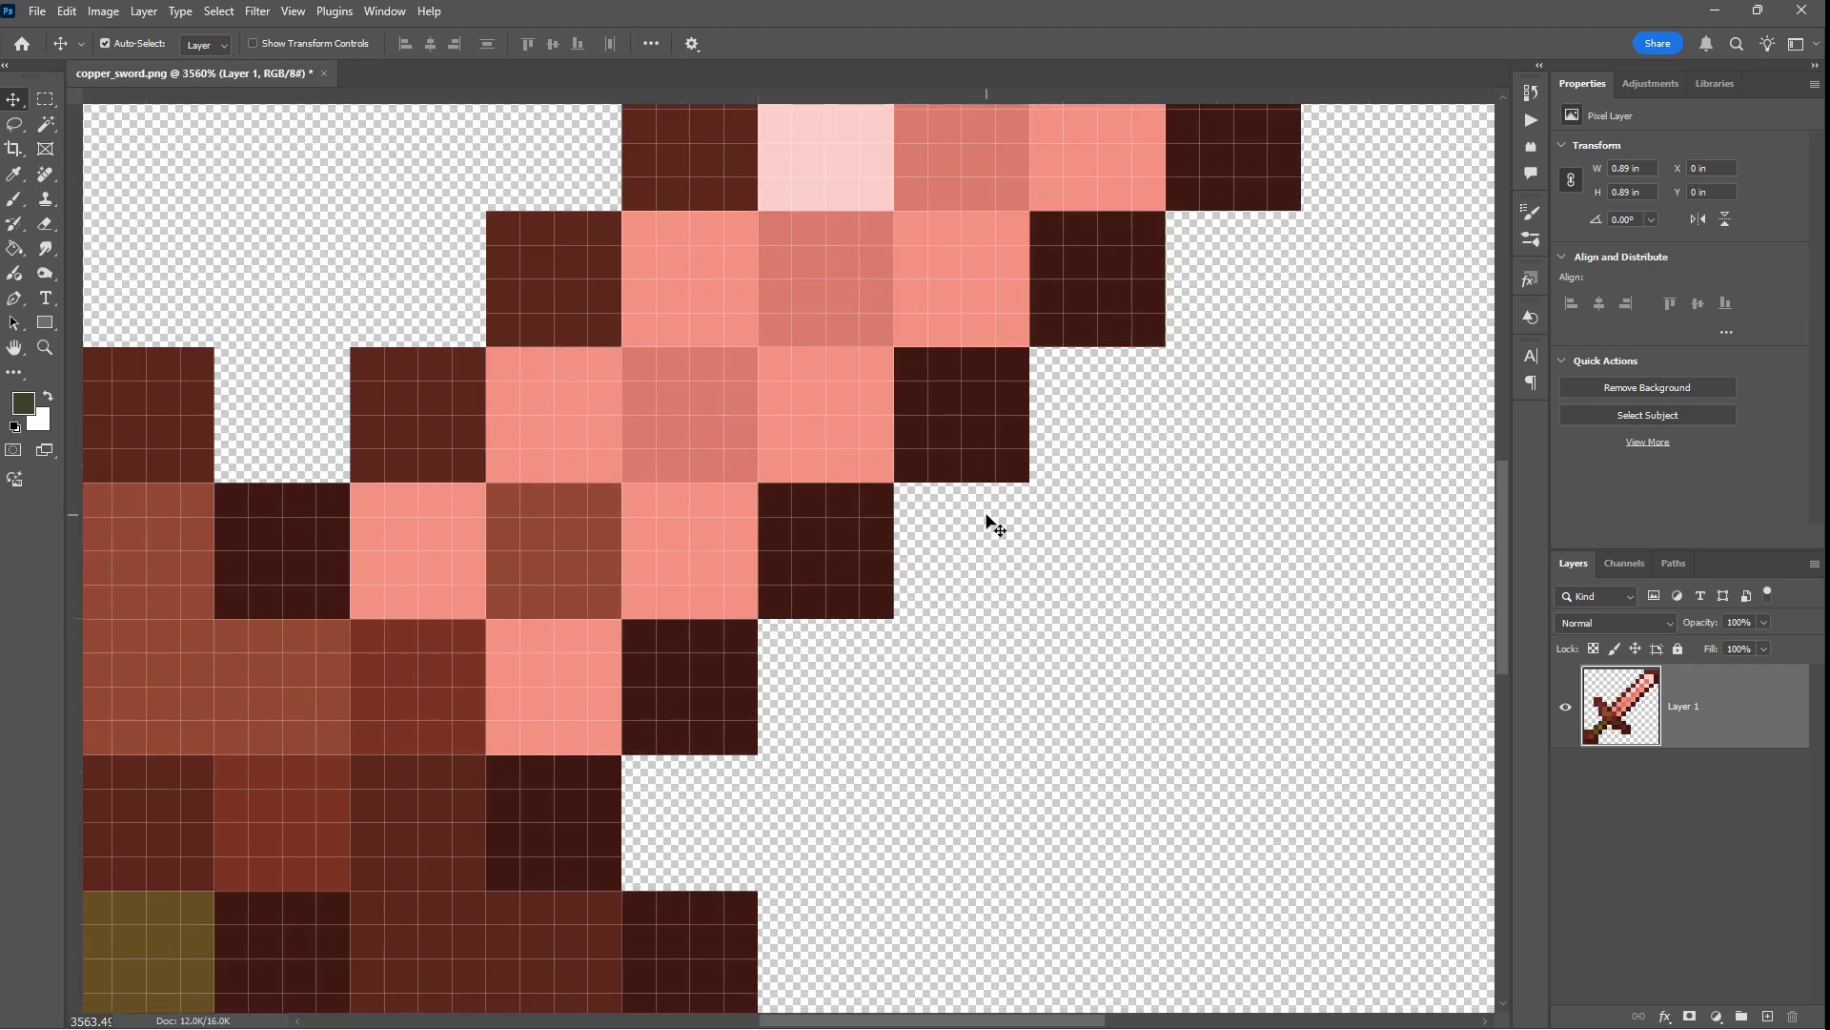
scroll(989, 524, down, 1)
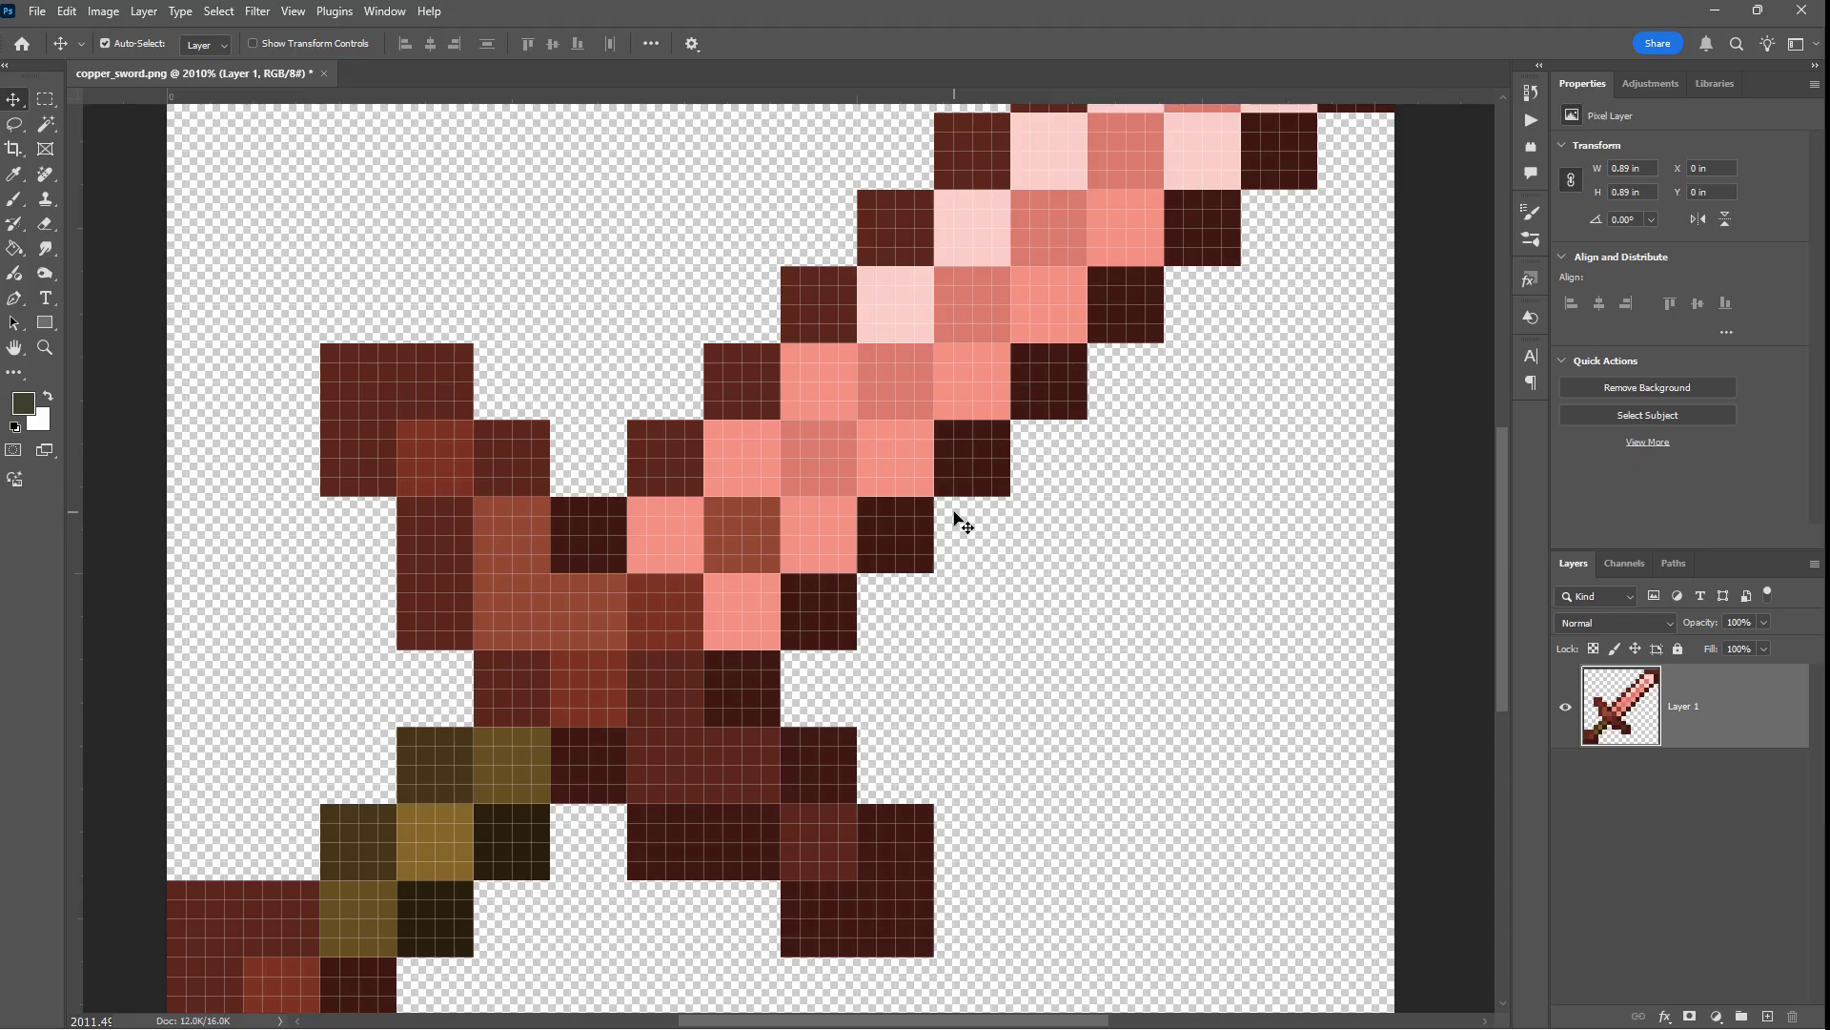
- Duplicate the copper sword layer and hide the original so the edits are made on the copy
scroll(955, 513, up, 2)
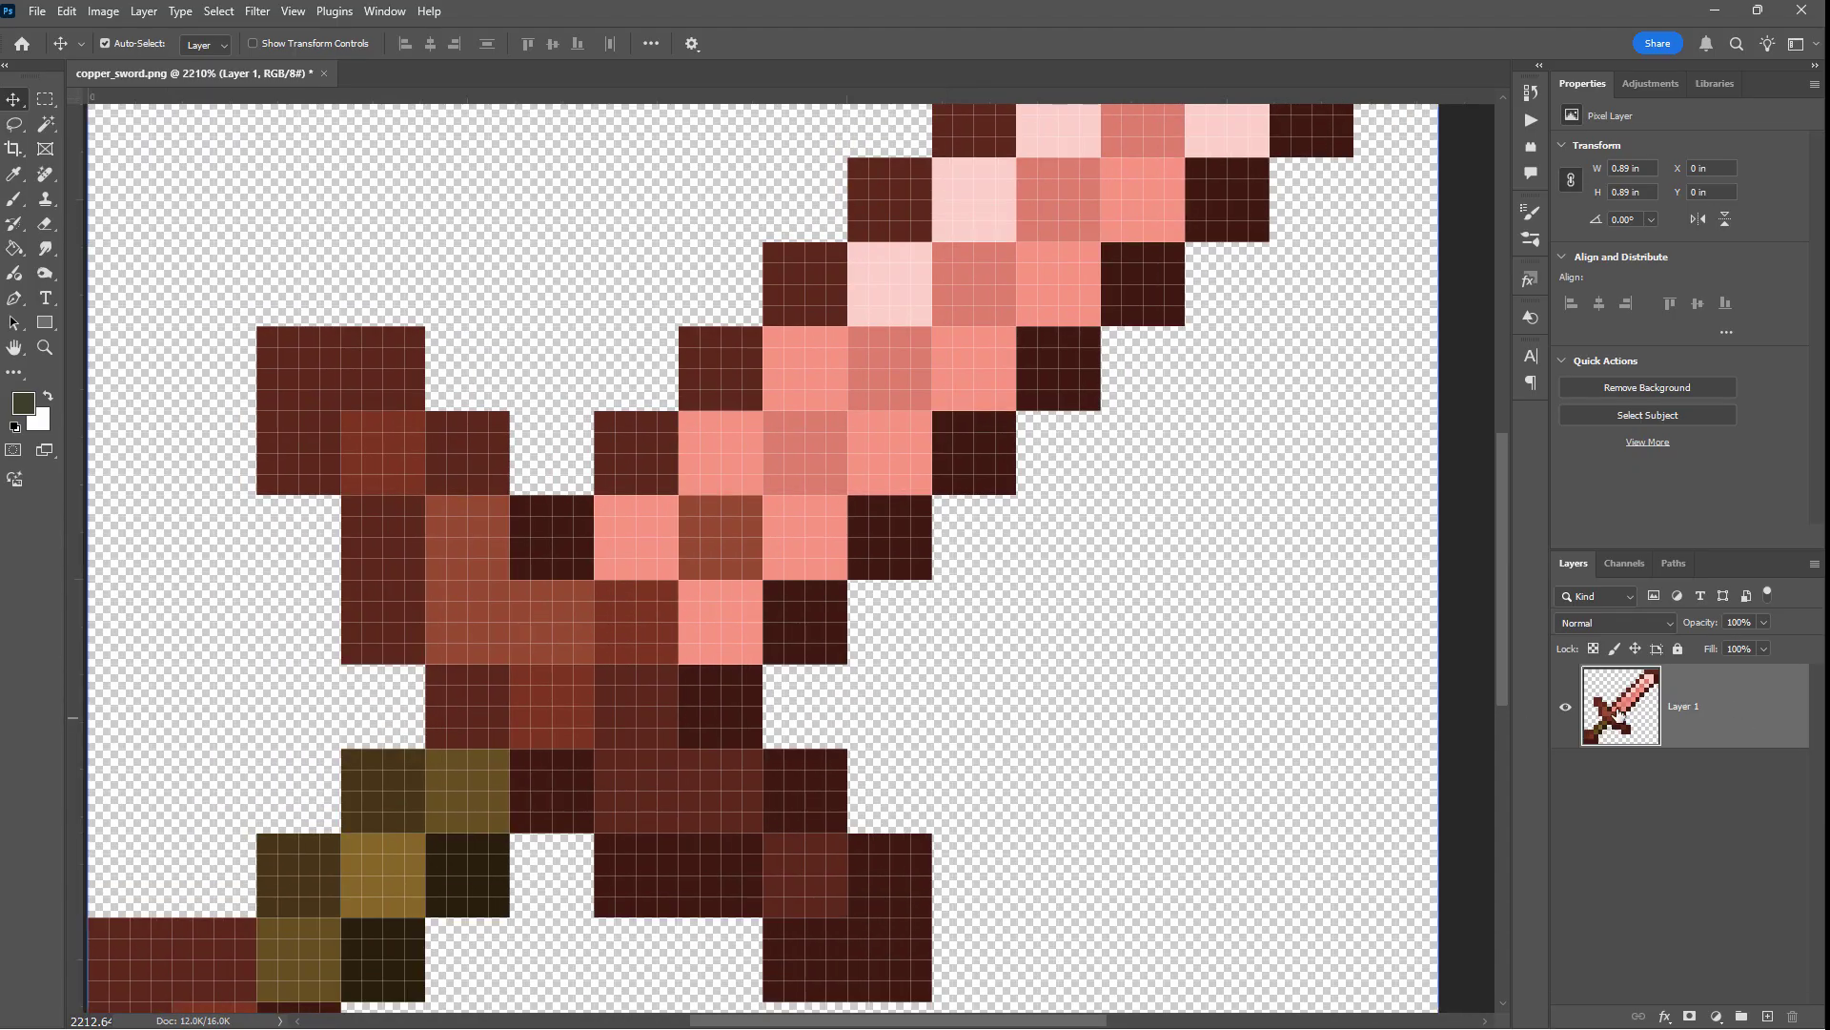
right_click(1692, 713)
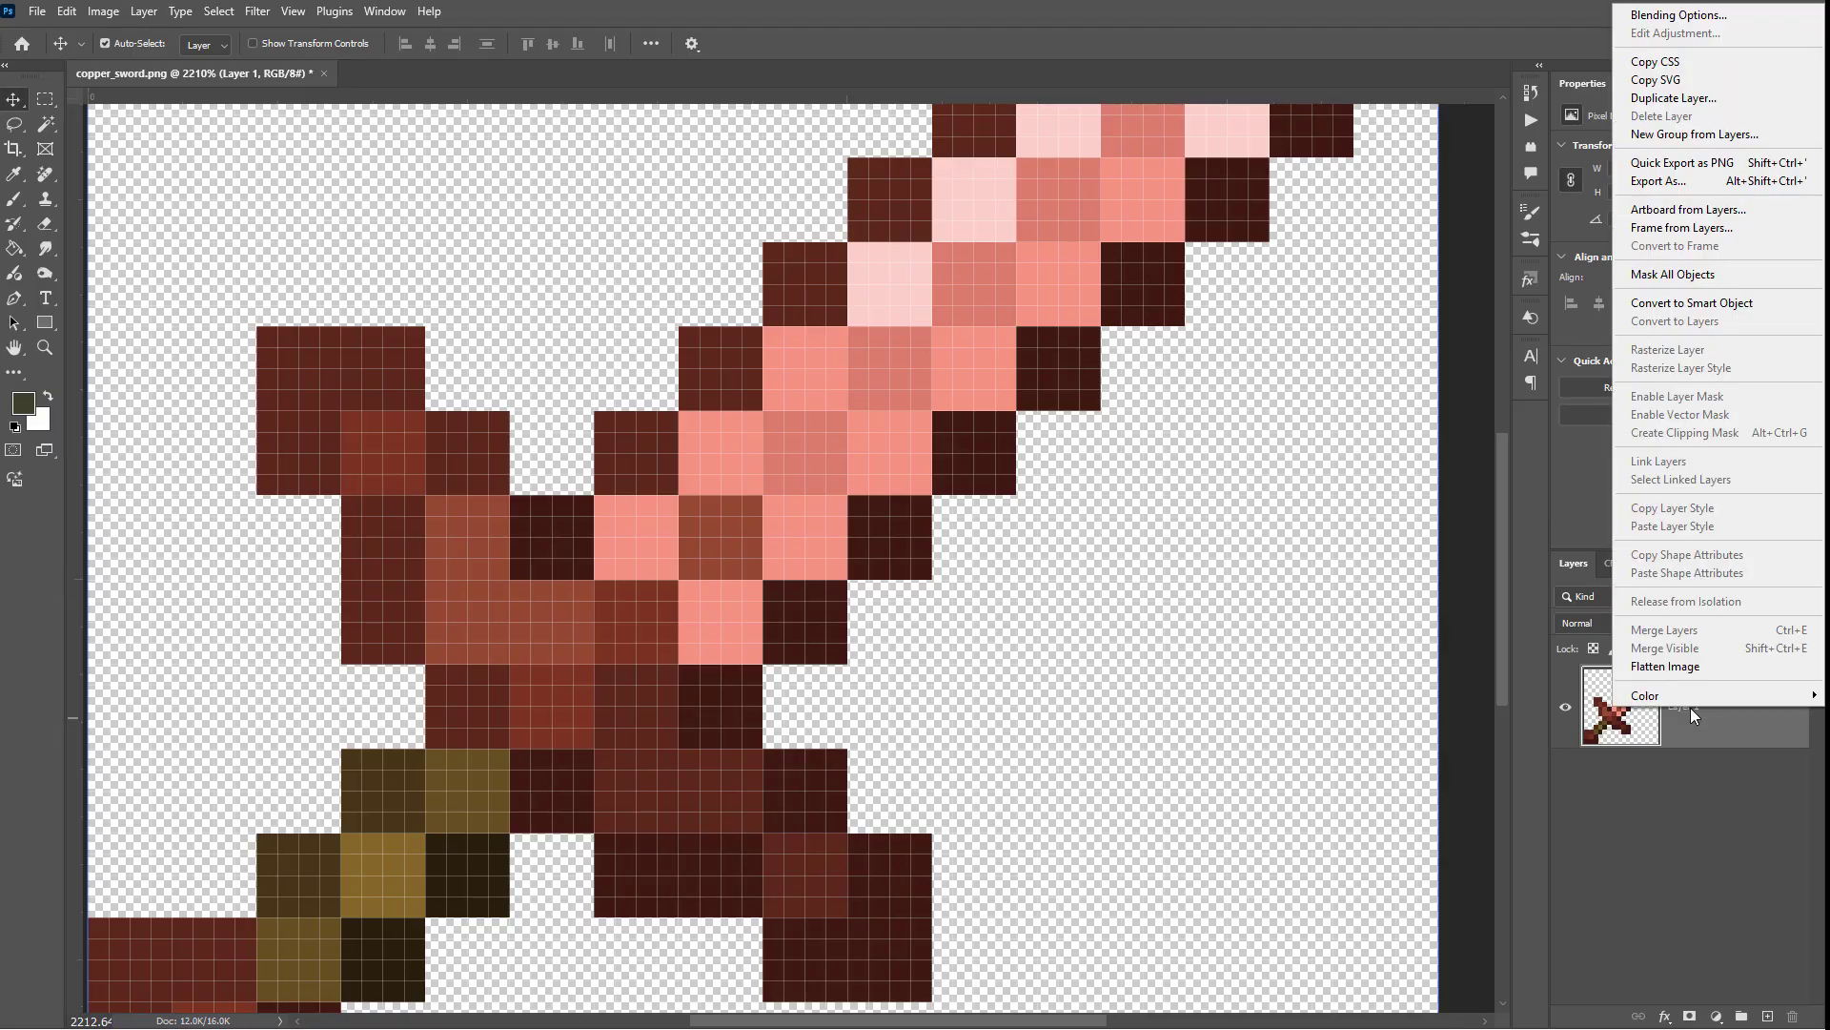
click(1663, 97)
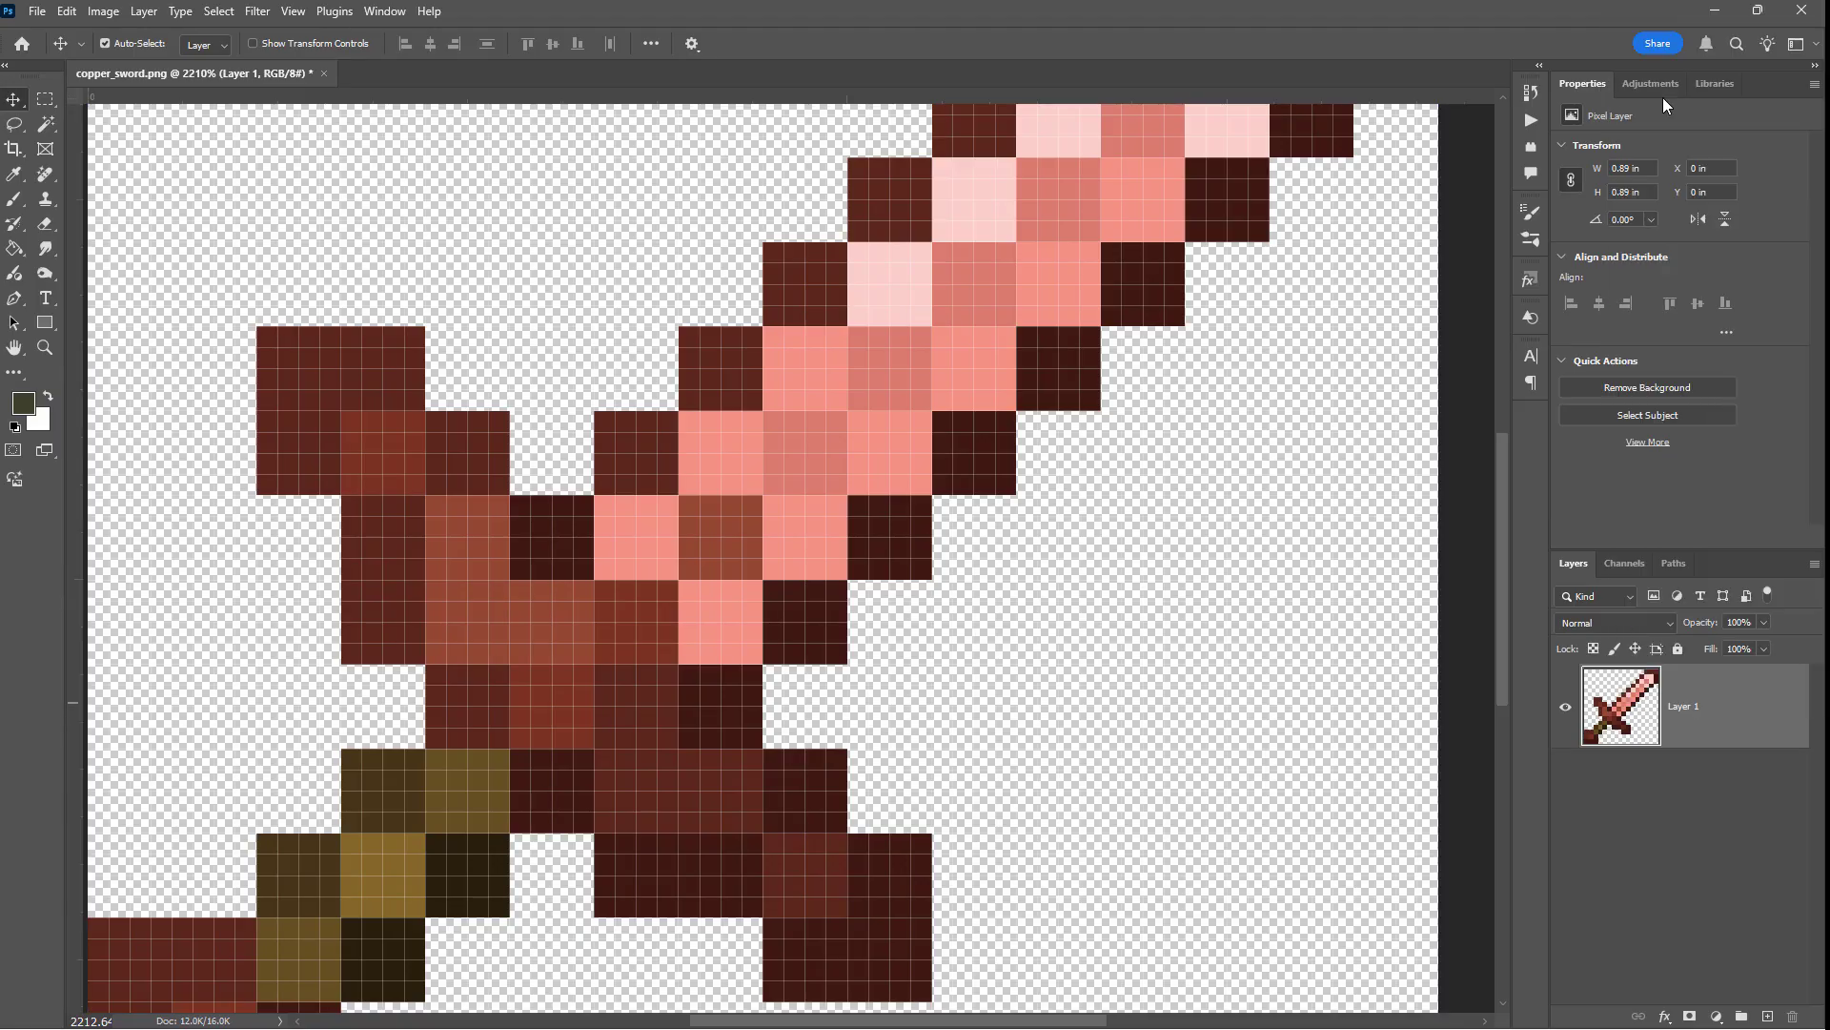
click(1068, 279)
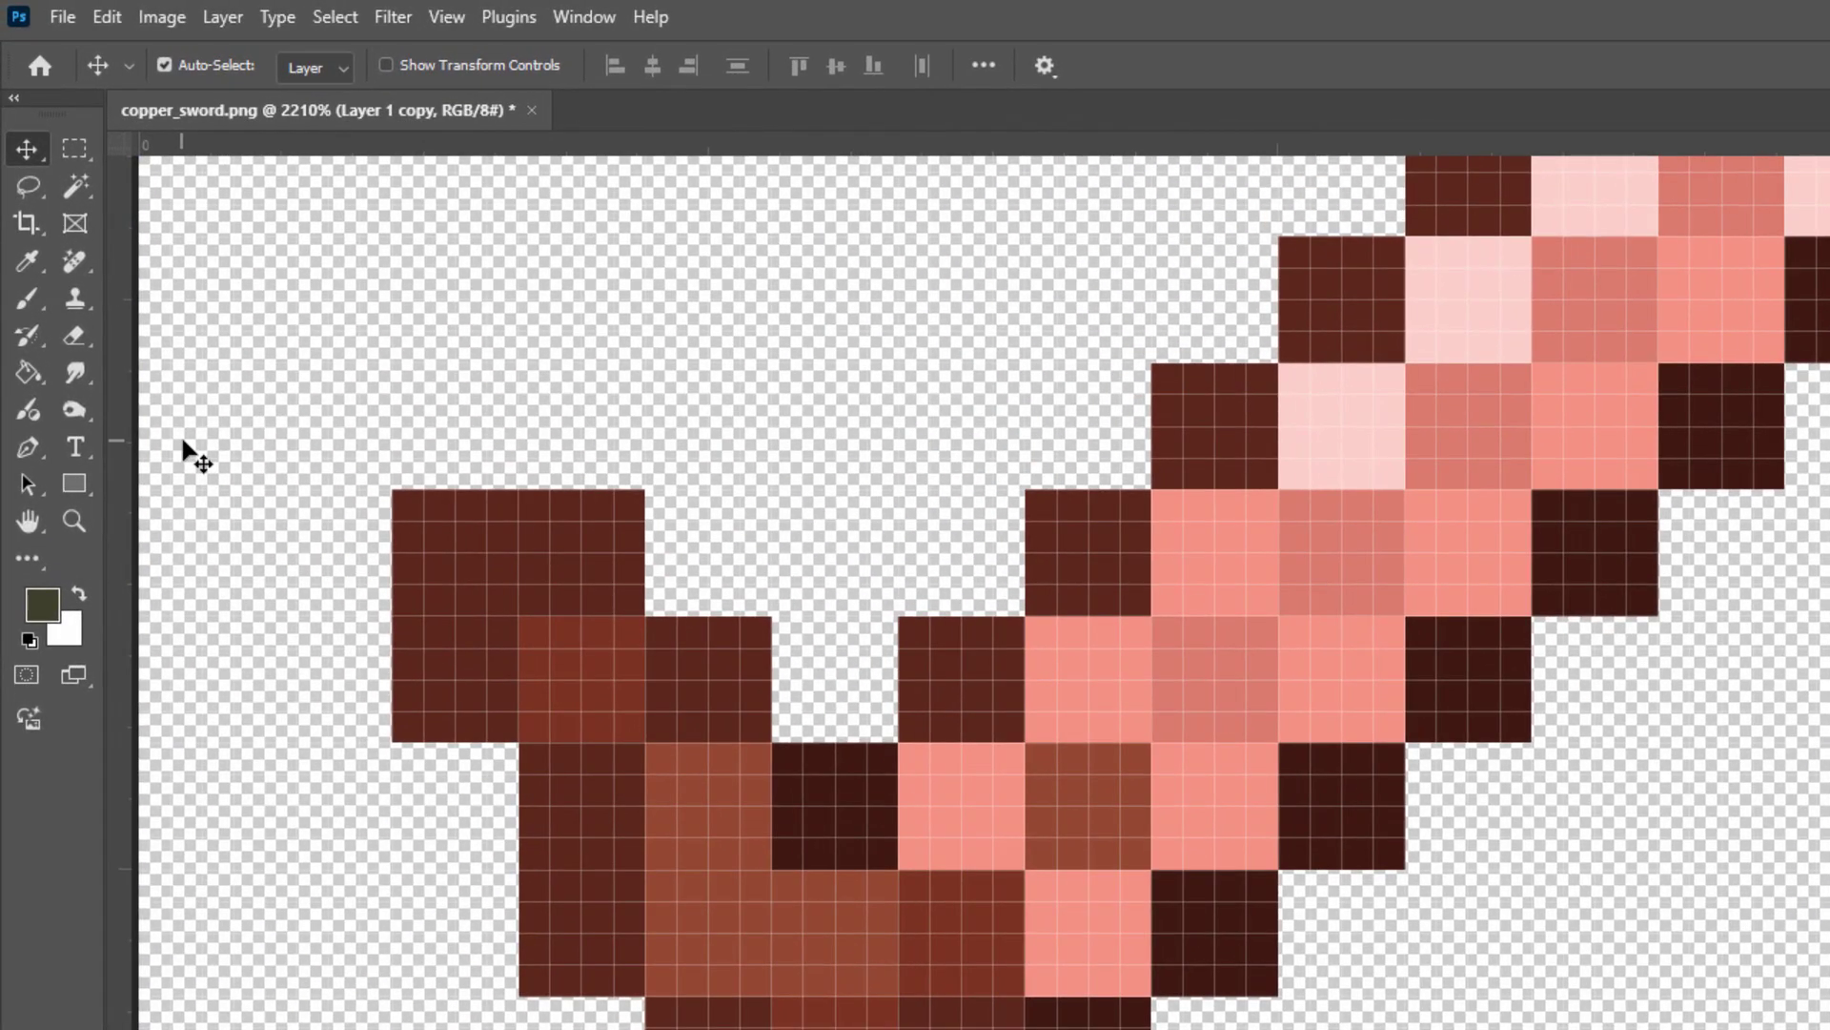
- Set the Eraser to a Hard Round brush, 1 px in size with 100% hardness
click(72, 336)
click(208, 69)
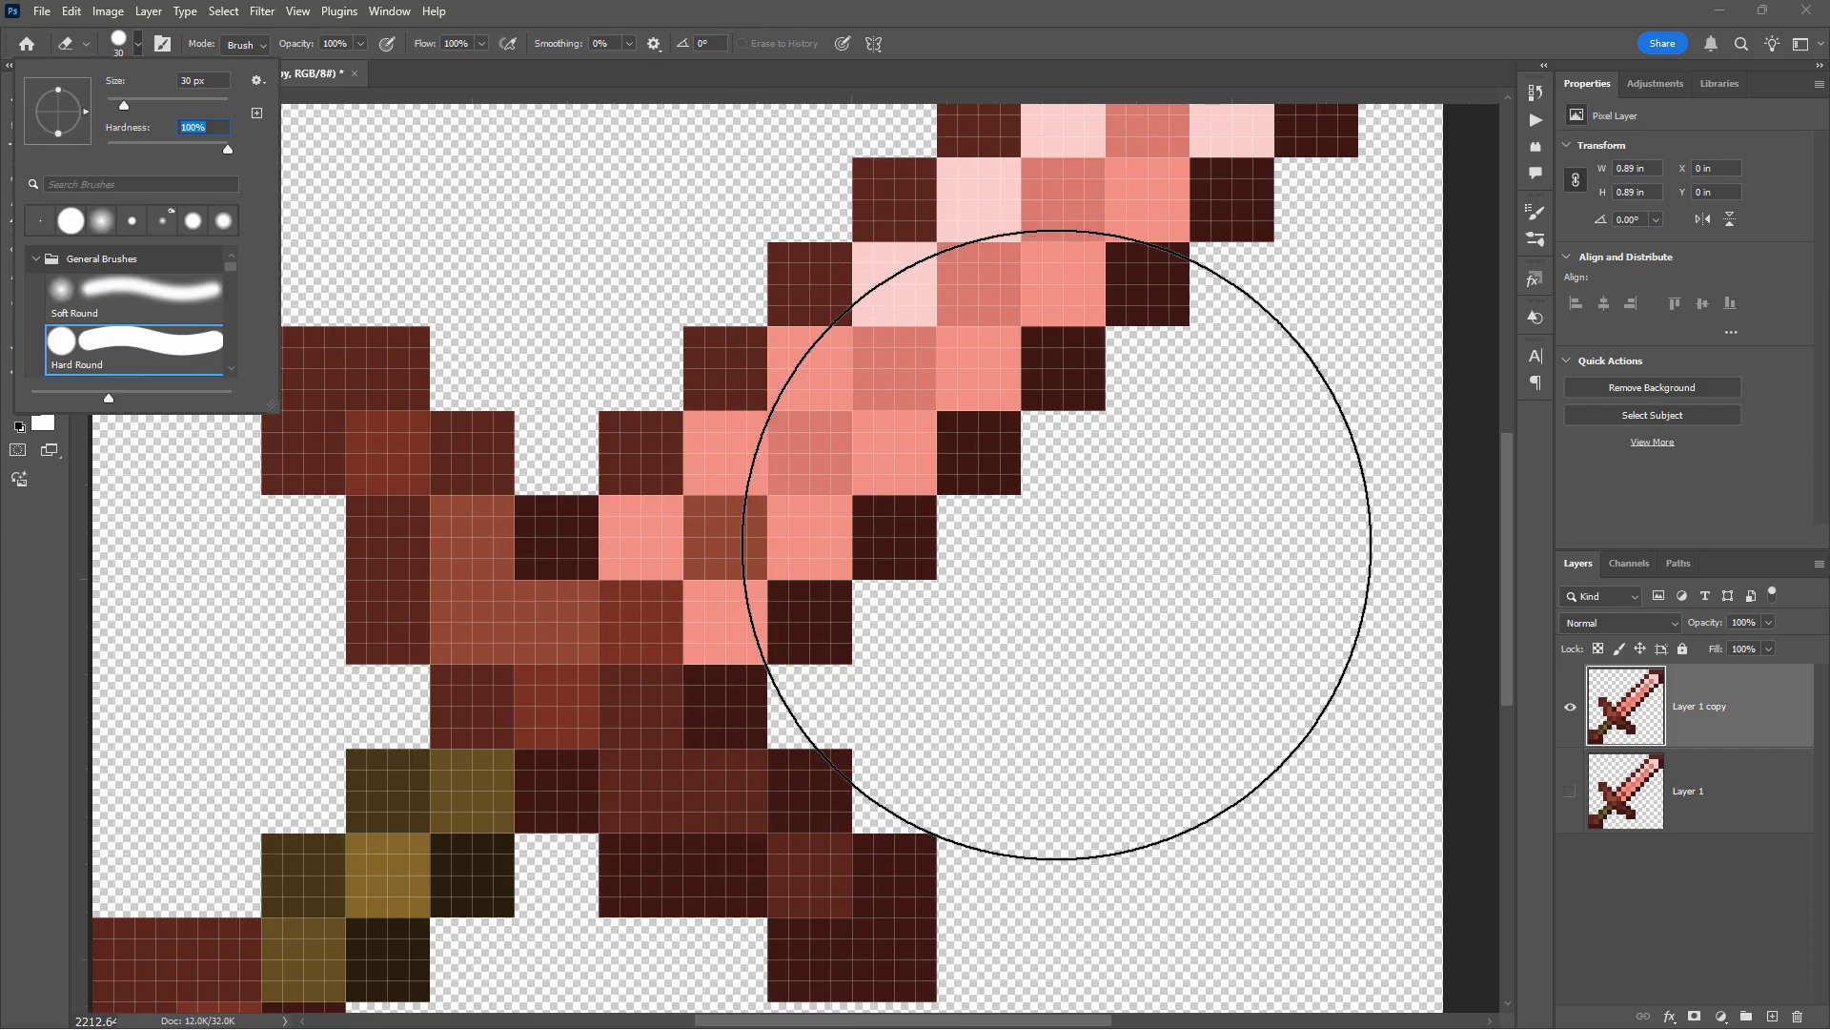
drag(123, 105, 107, 106)
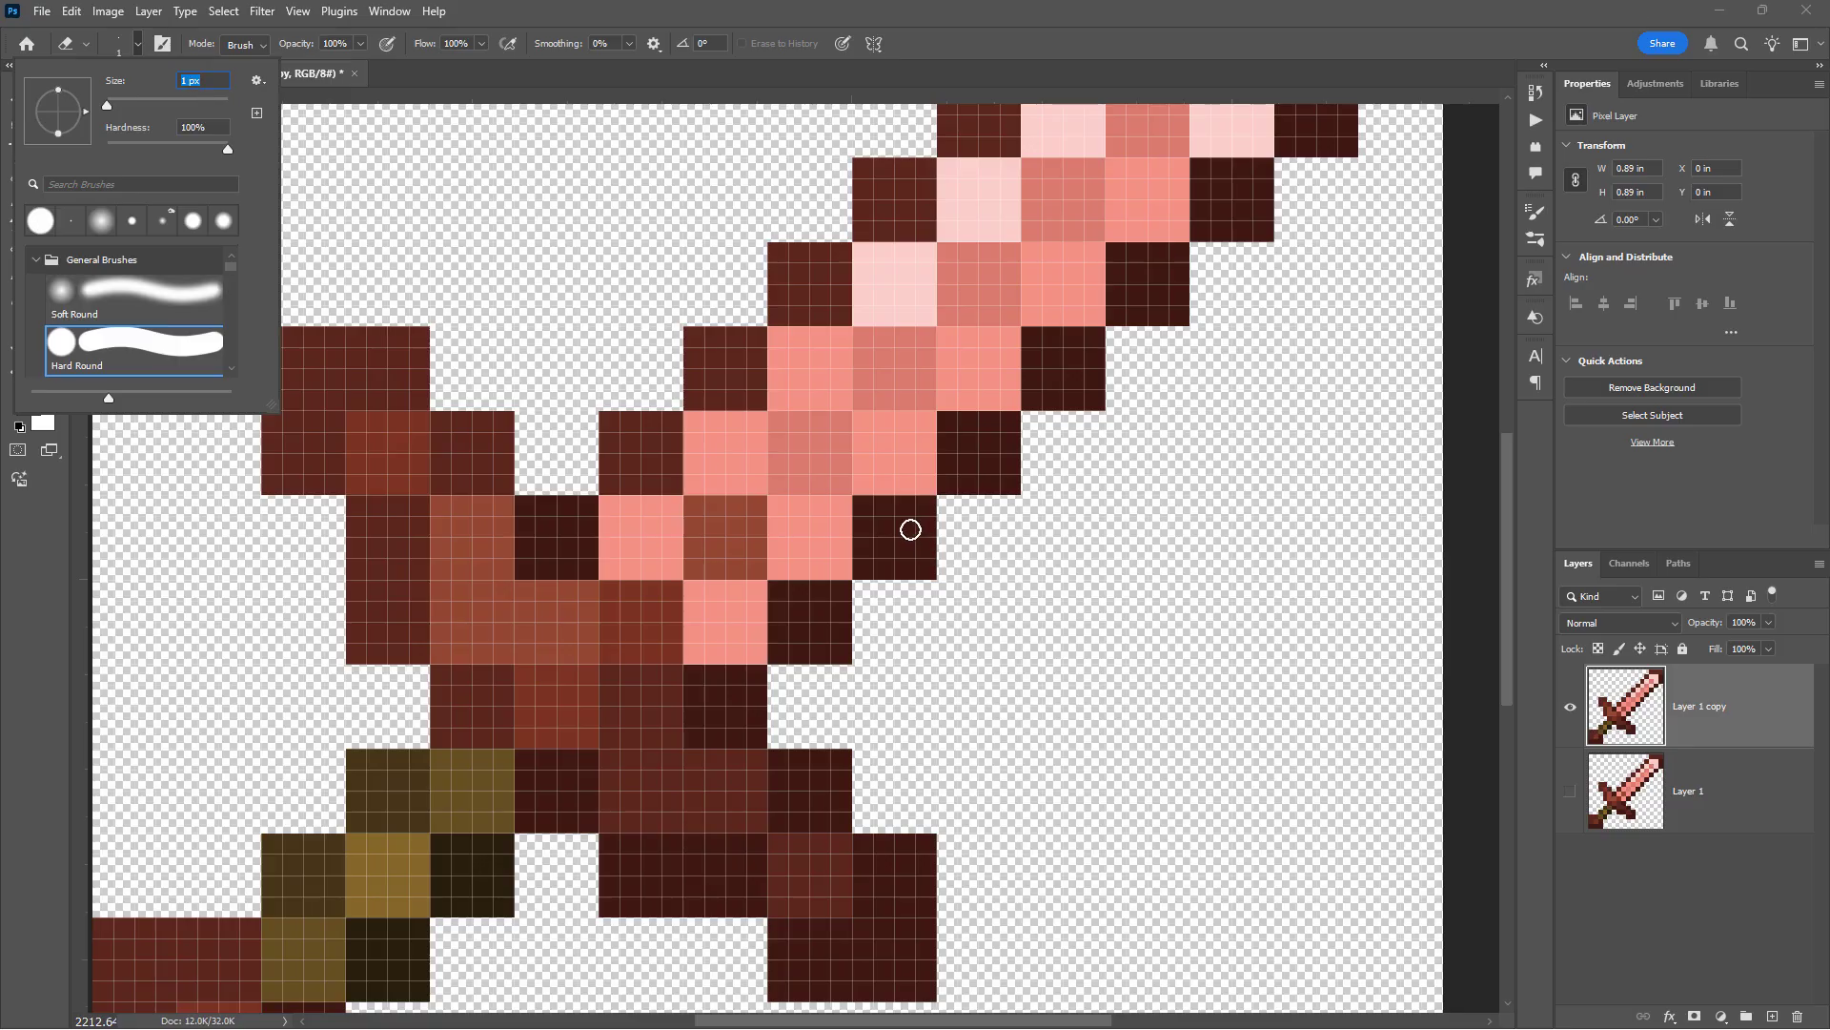
- Erase corner pixels of the dark outline blocks along the blade's lower edge near the guard, forming a one-pixel staircase
click(926, 569)
click(925, 570)
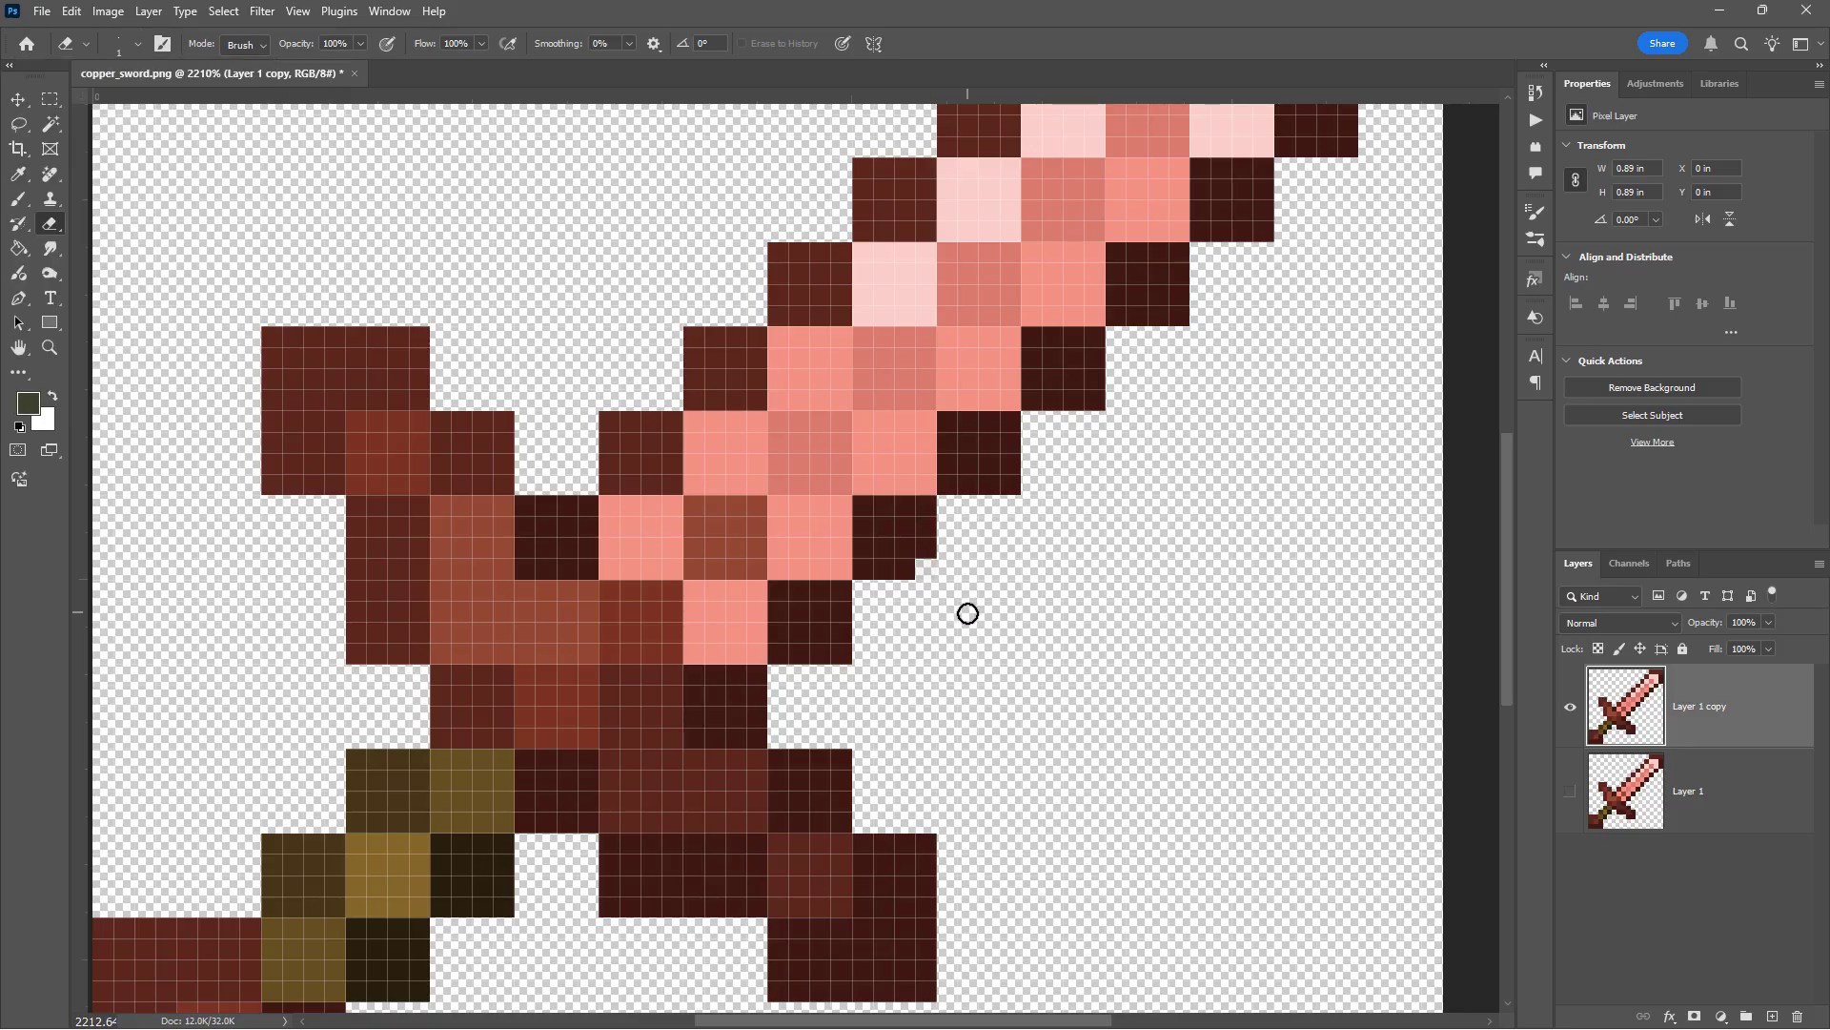
click(906, 569)
click(931, 553)
click(896, 566)
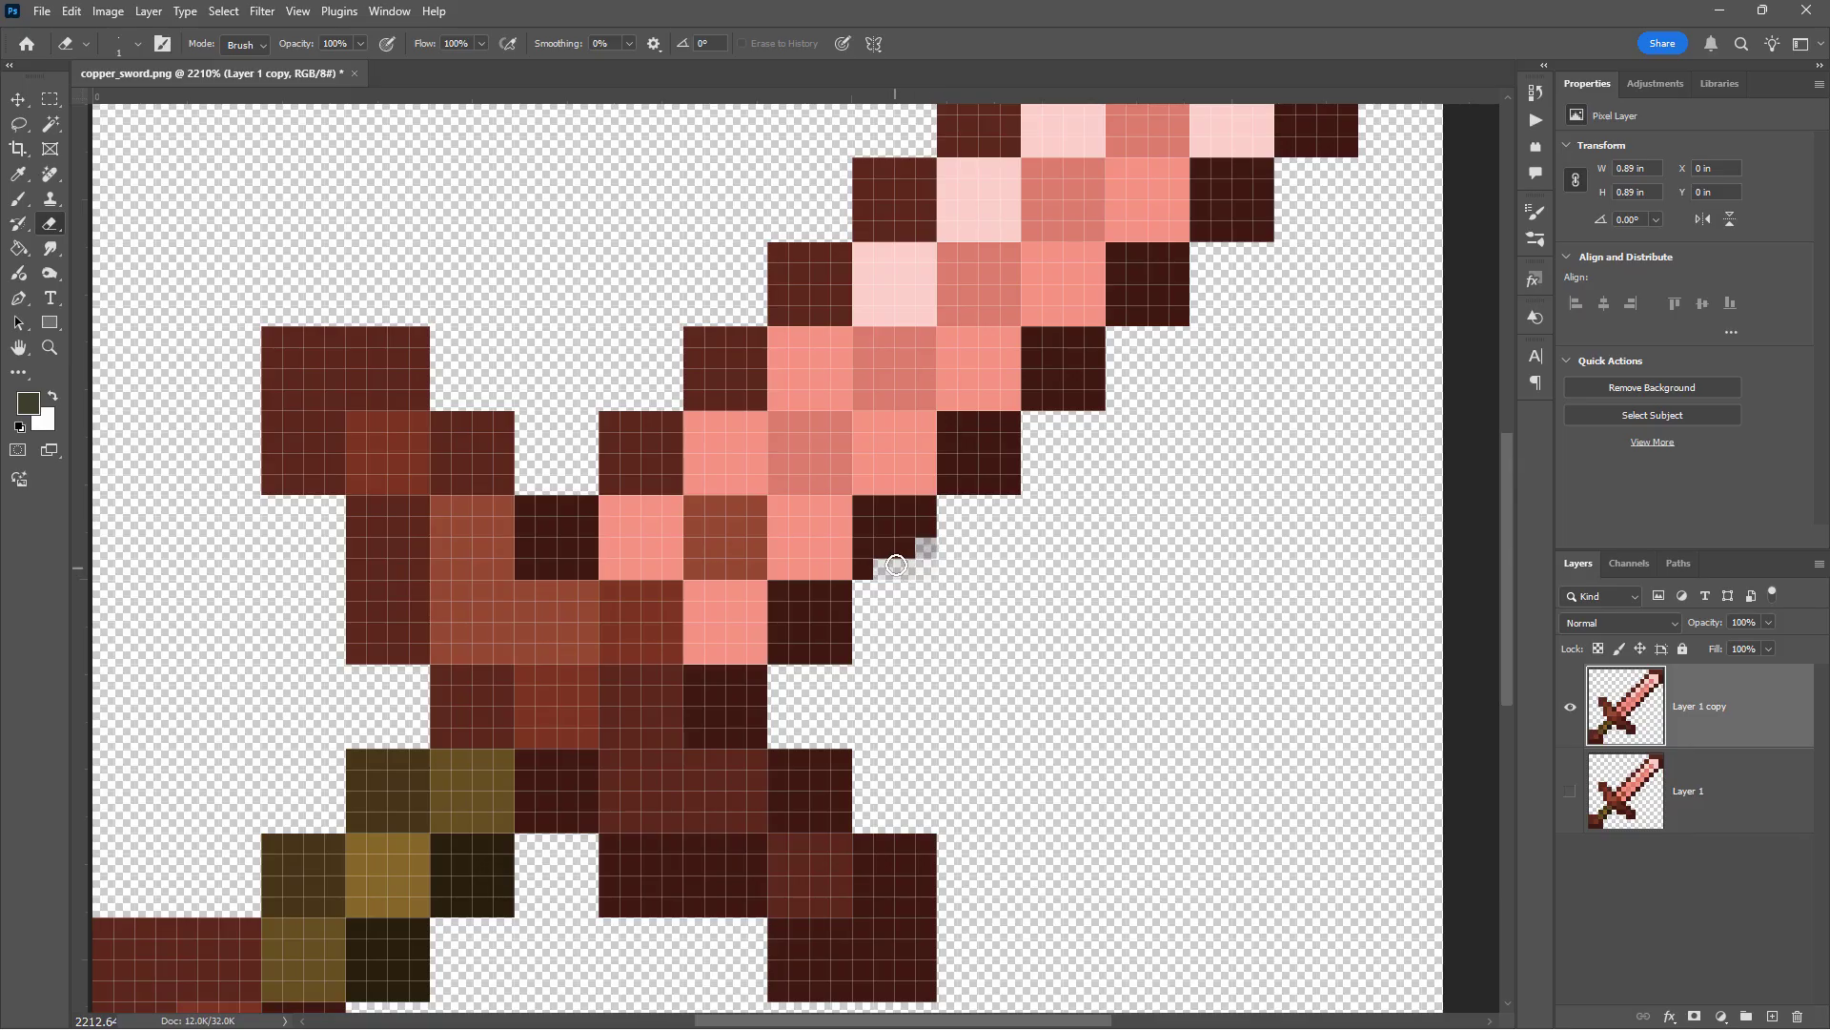
click(925, 536)
click(925, 525)
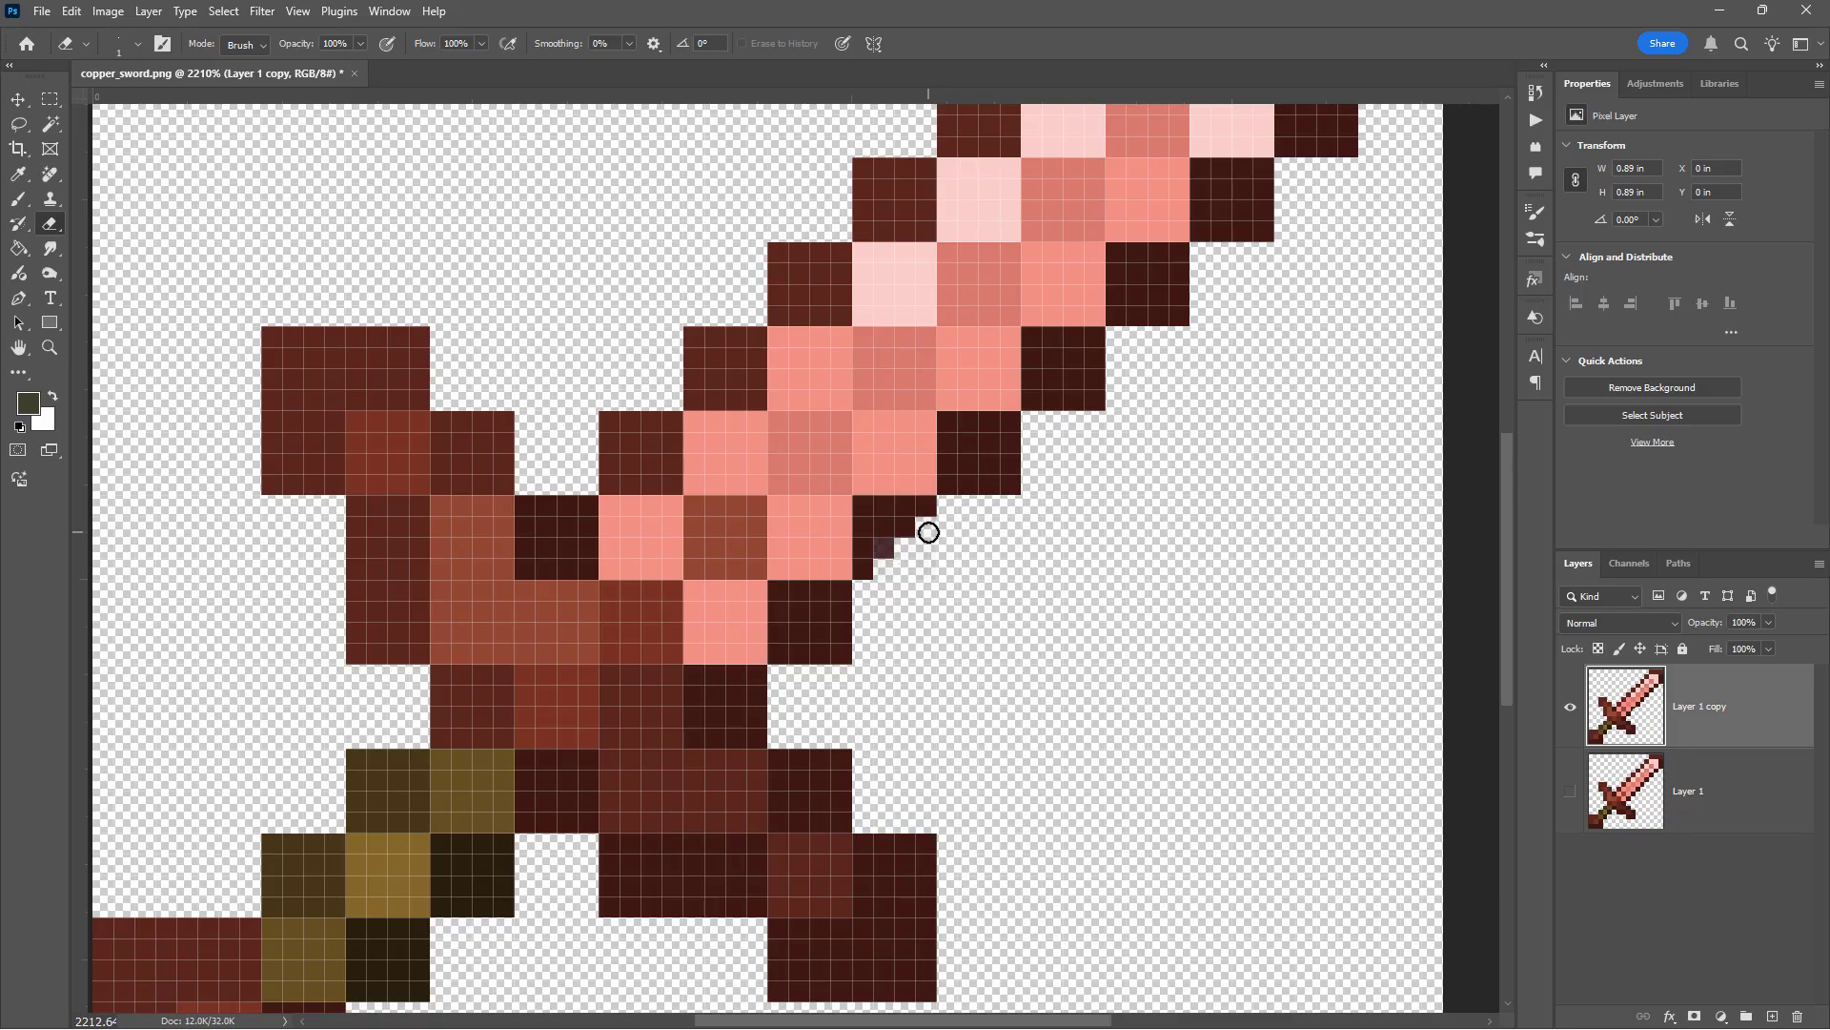
drag(892, 574, 830, 649)
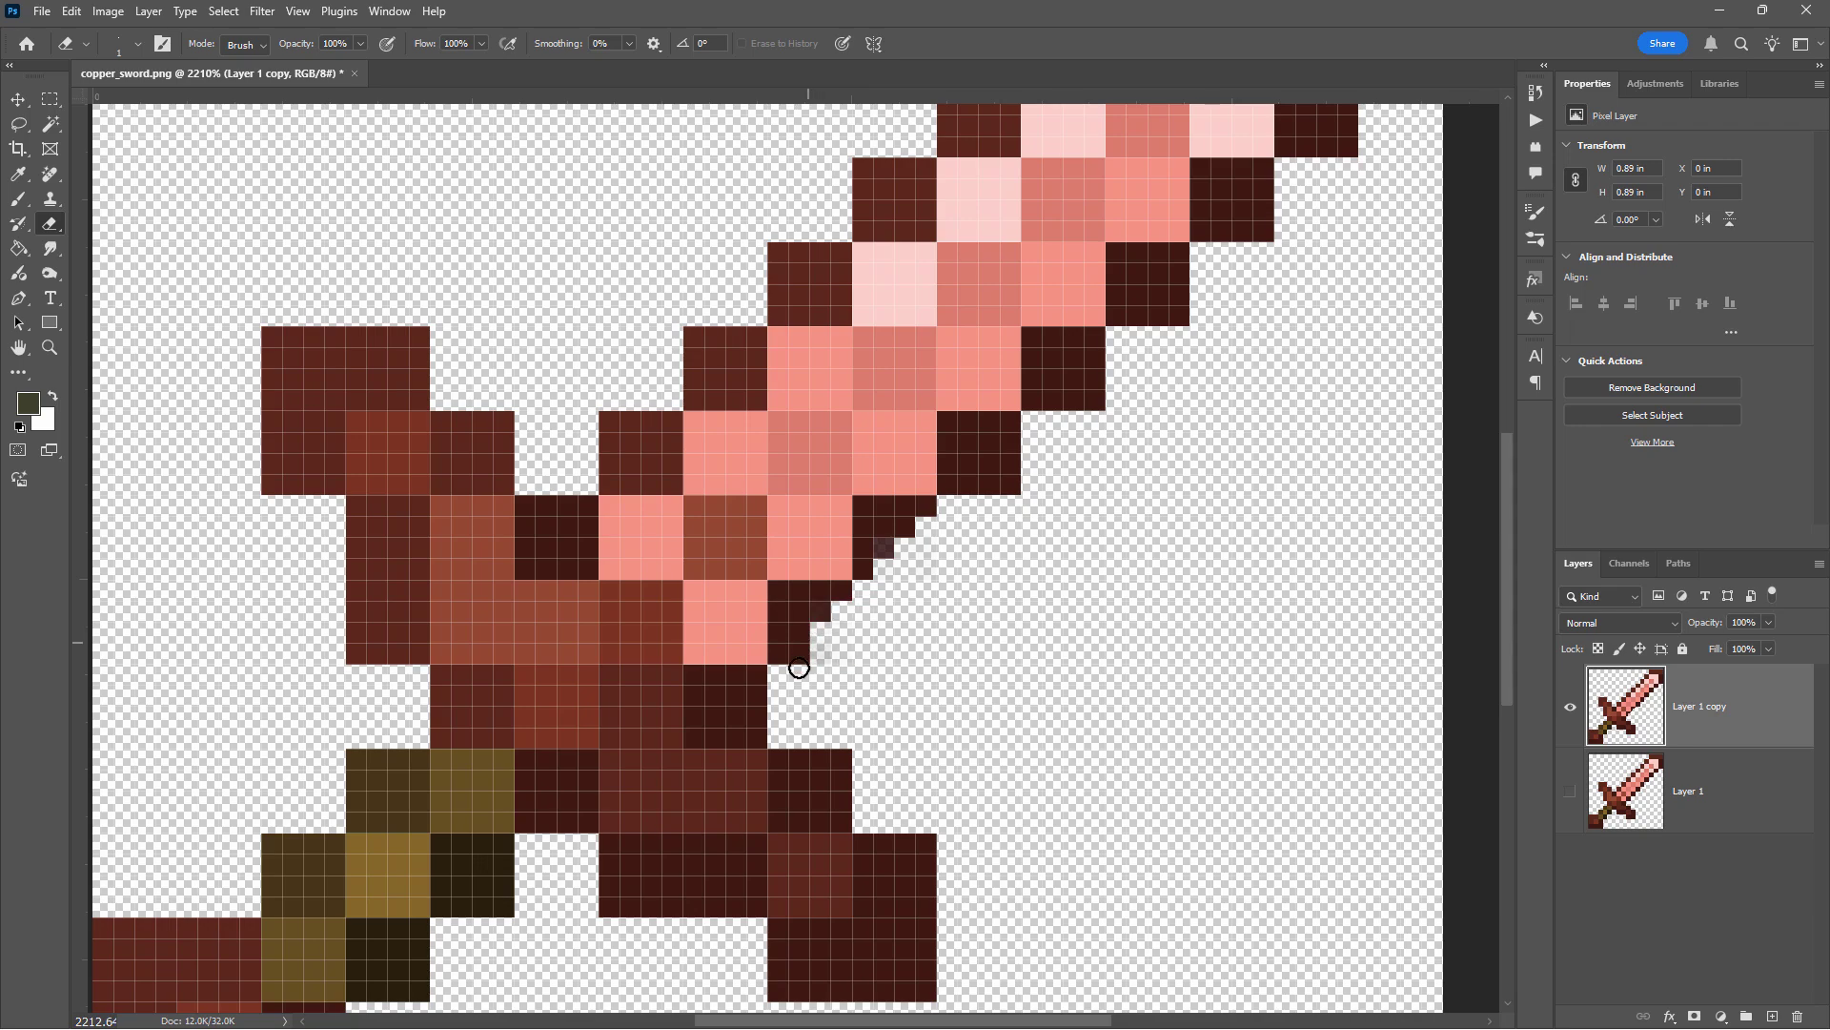
click(799, 660)
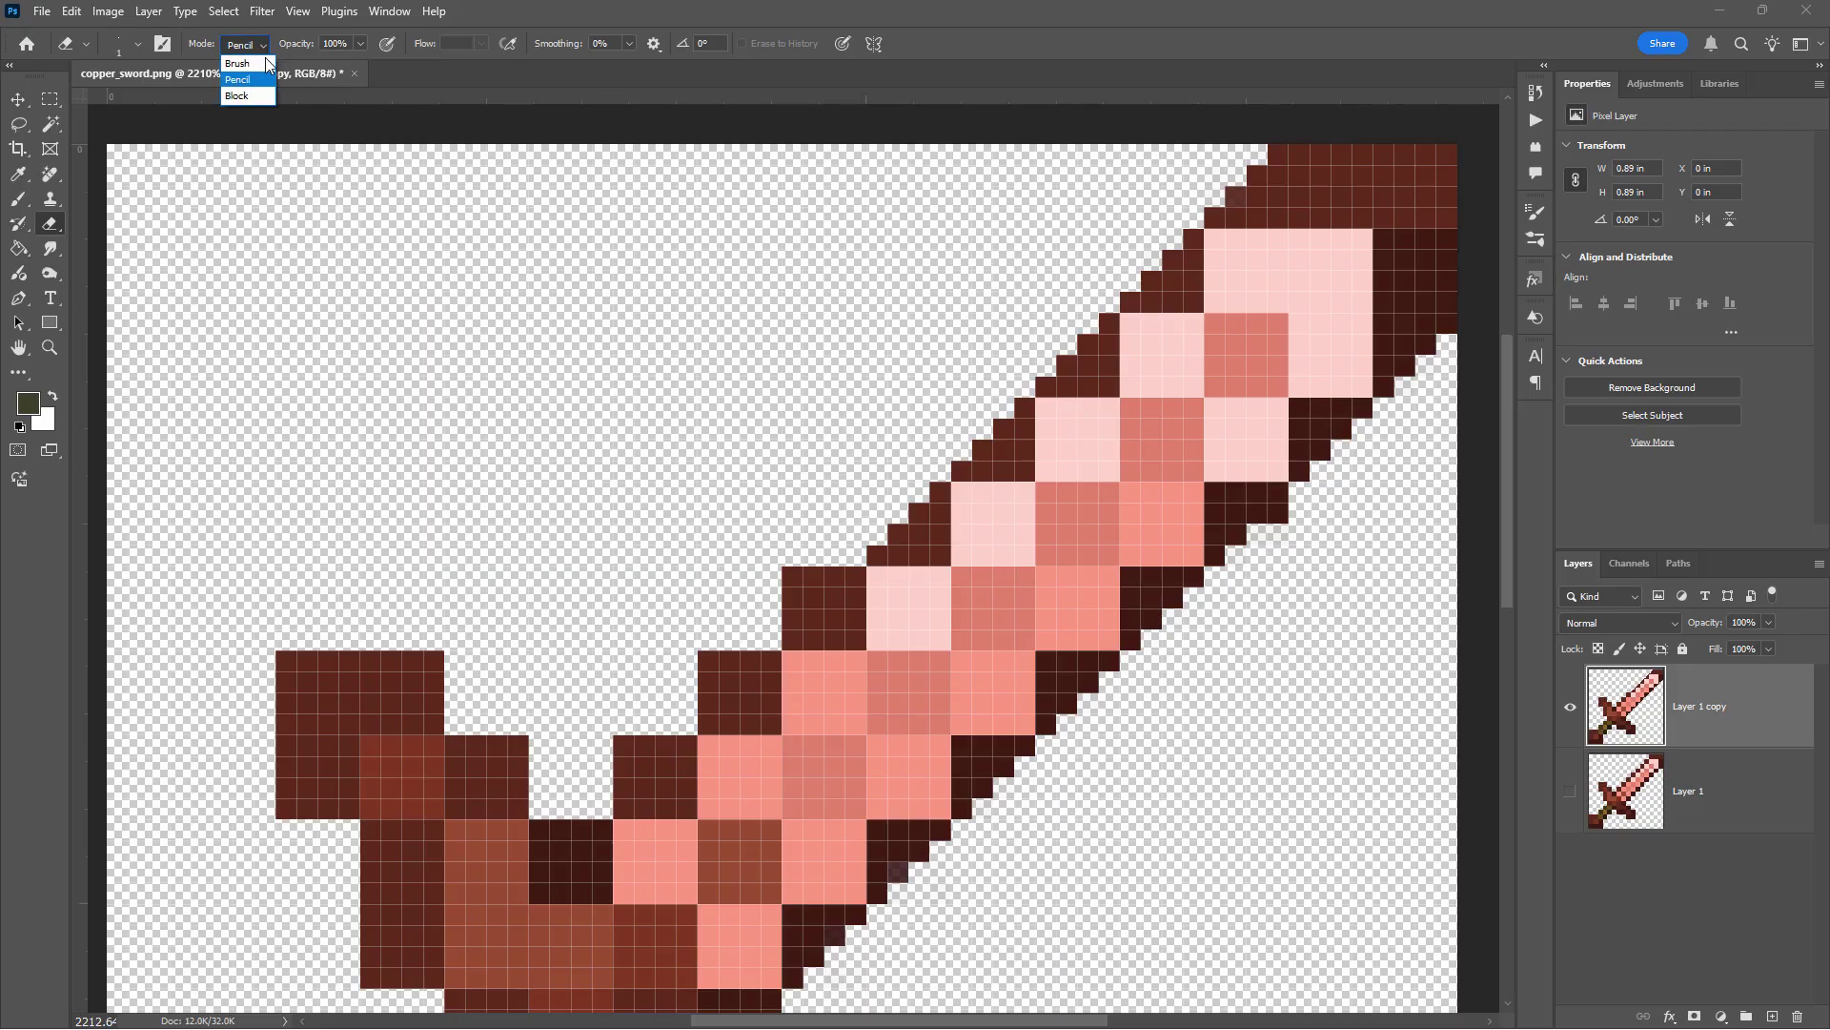
- Switch the Eraser to Pencil mode and trim the blade's upper outline near the guard into a one-pixel staircase
click(252, 81)
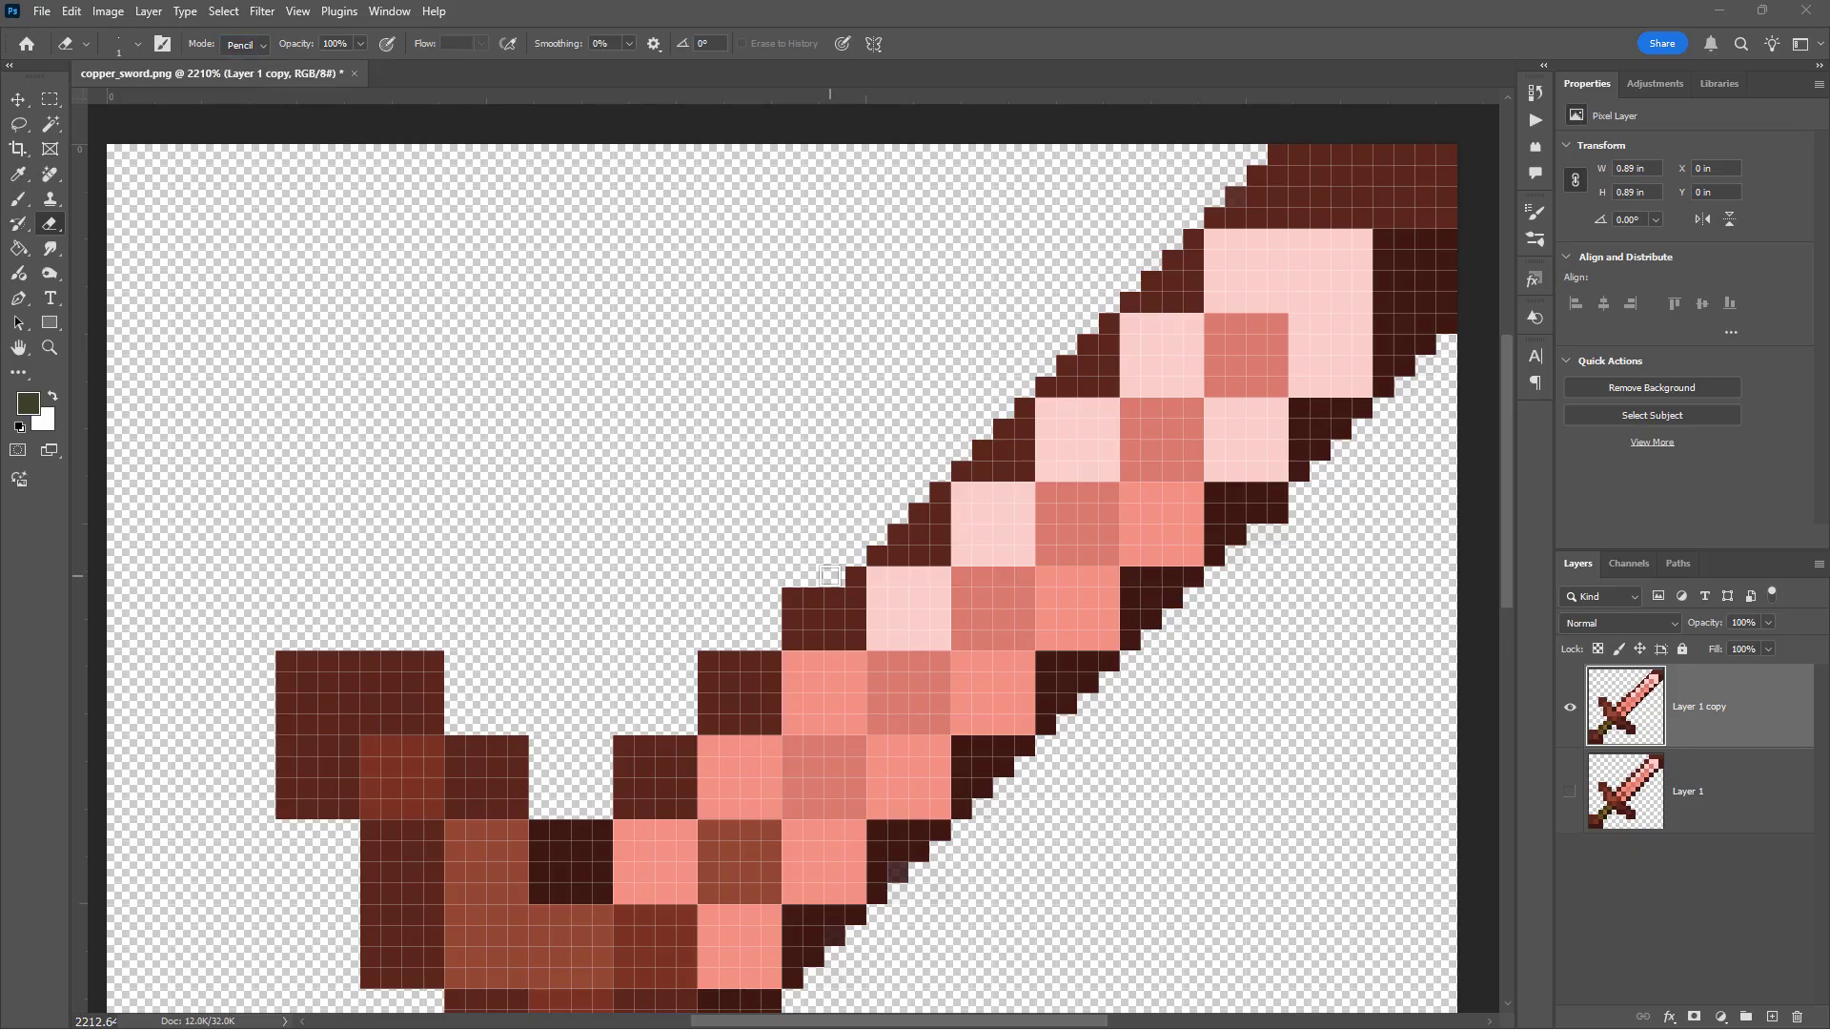
drag(815, 598, 791, 598)
click(792, 617)
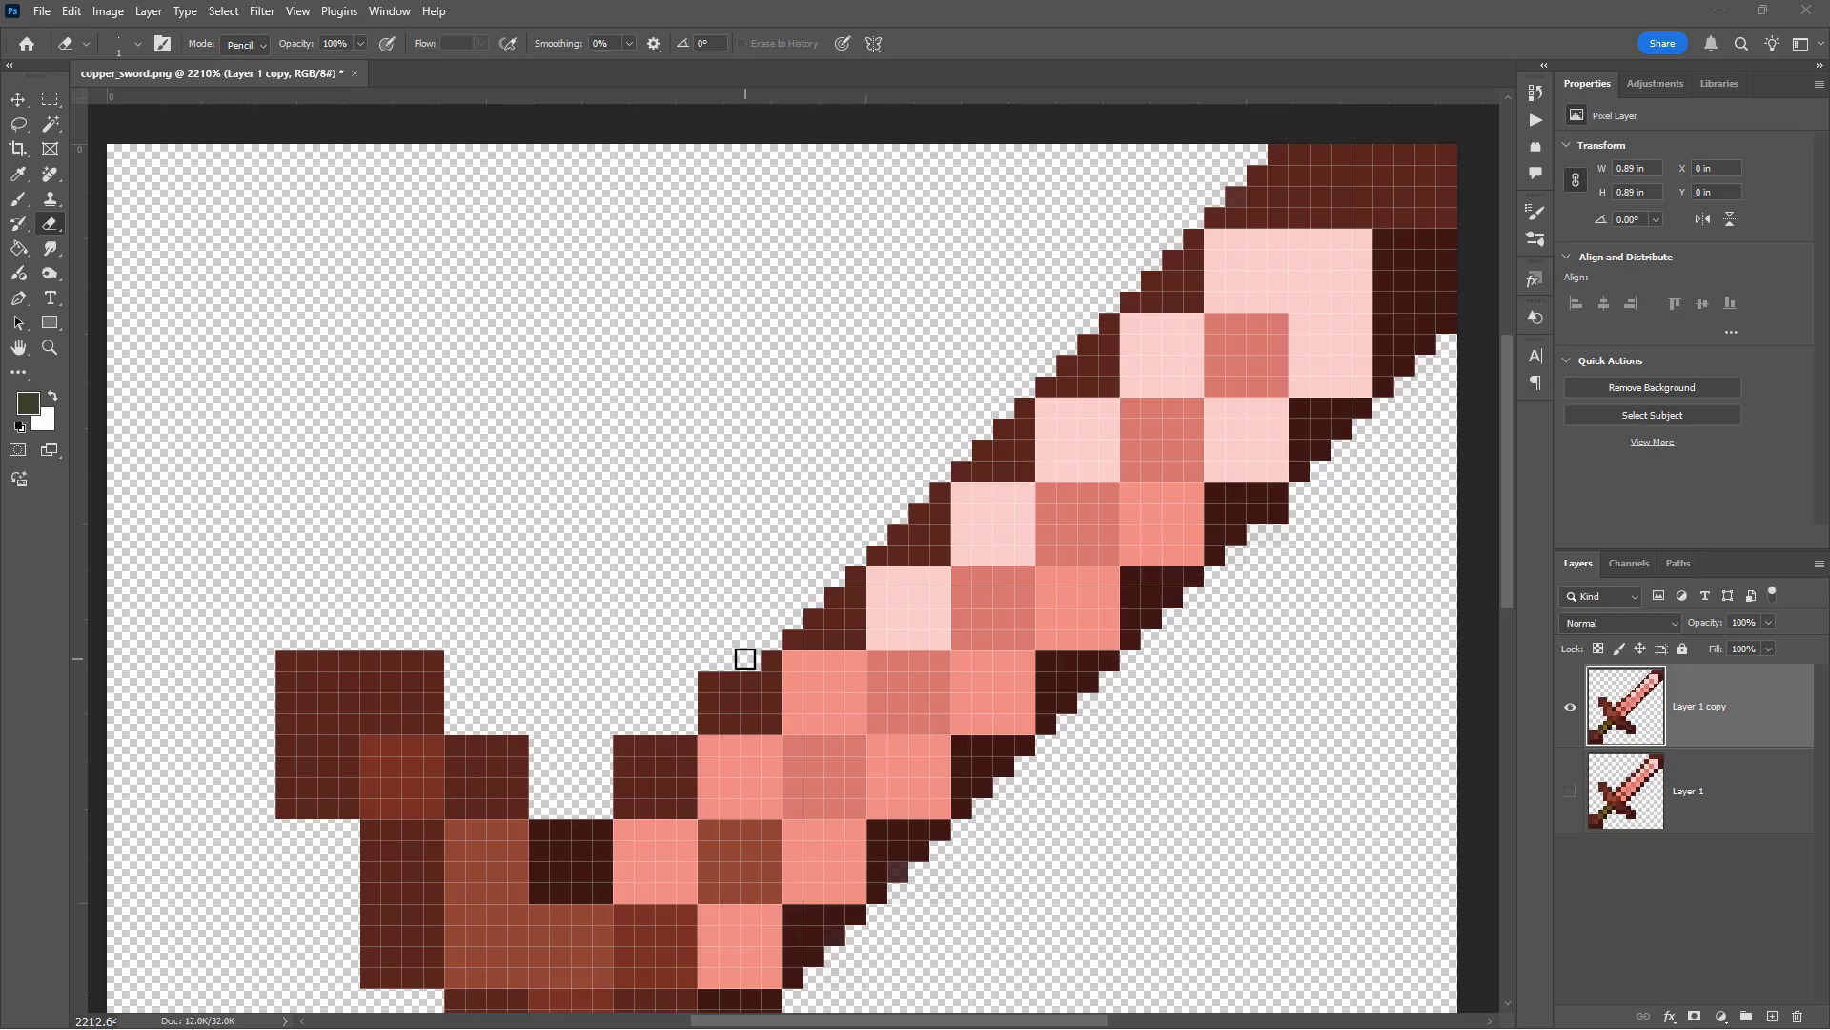
mouse_move(732, 675)
mouse_down()
mouse_move(709, 642)
mouse_move(614, 778)
mouse_move(621, 739)
mouse_move(654, 743)
mouse_move(620, 786)
mouse_up()
click(621, 741)
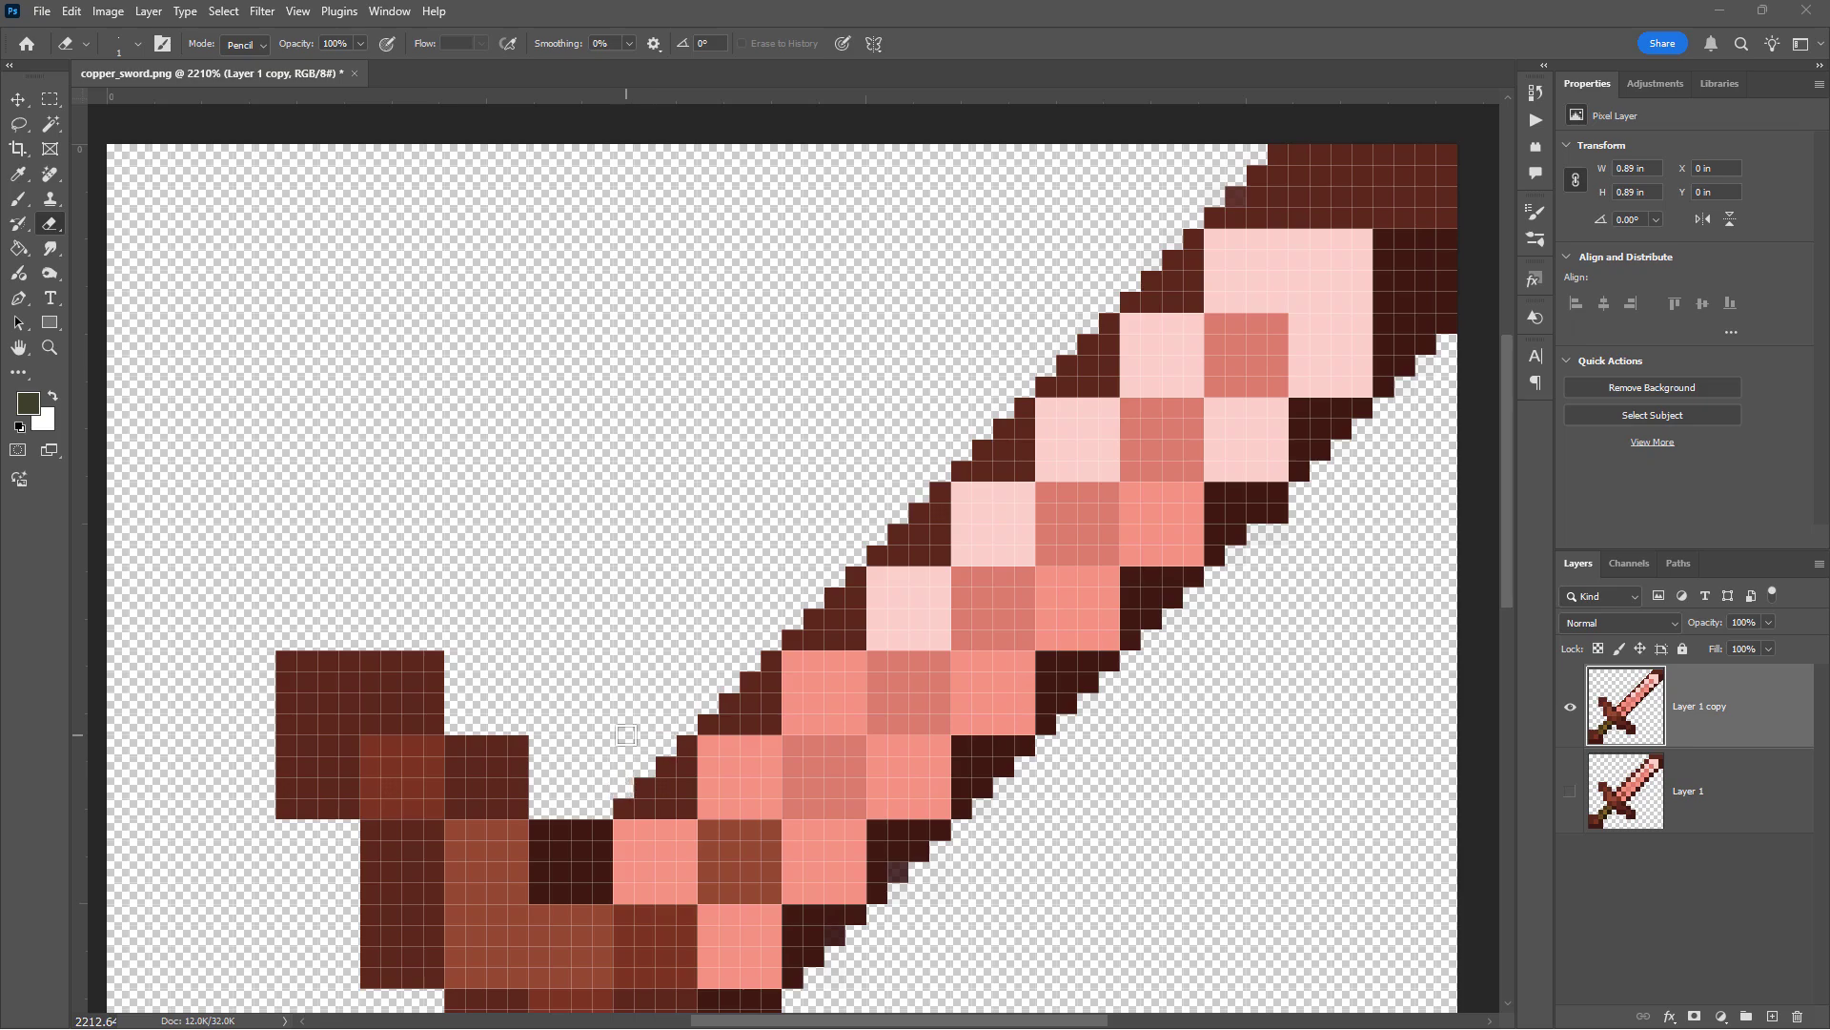
- Erase the blade-facing dark red blocks of the guard's upper arm and step the dark block joining it to the blade
scroll(790, 743, down, 2)
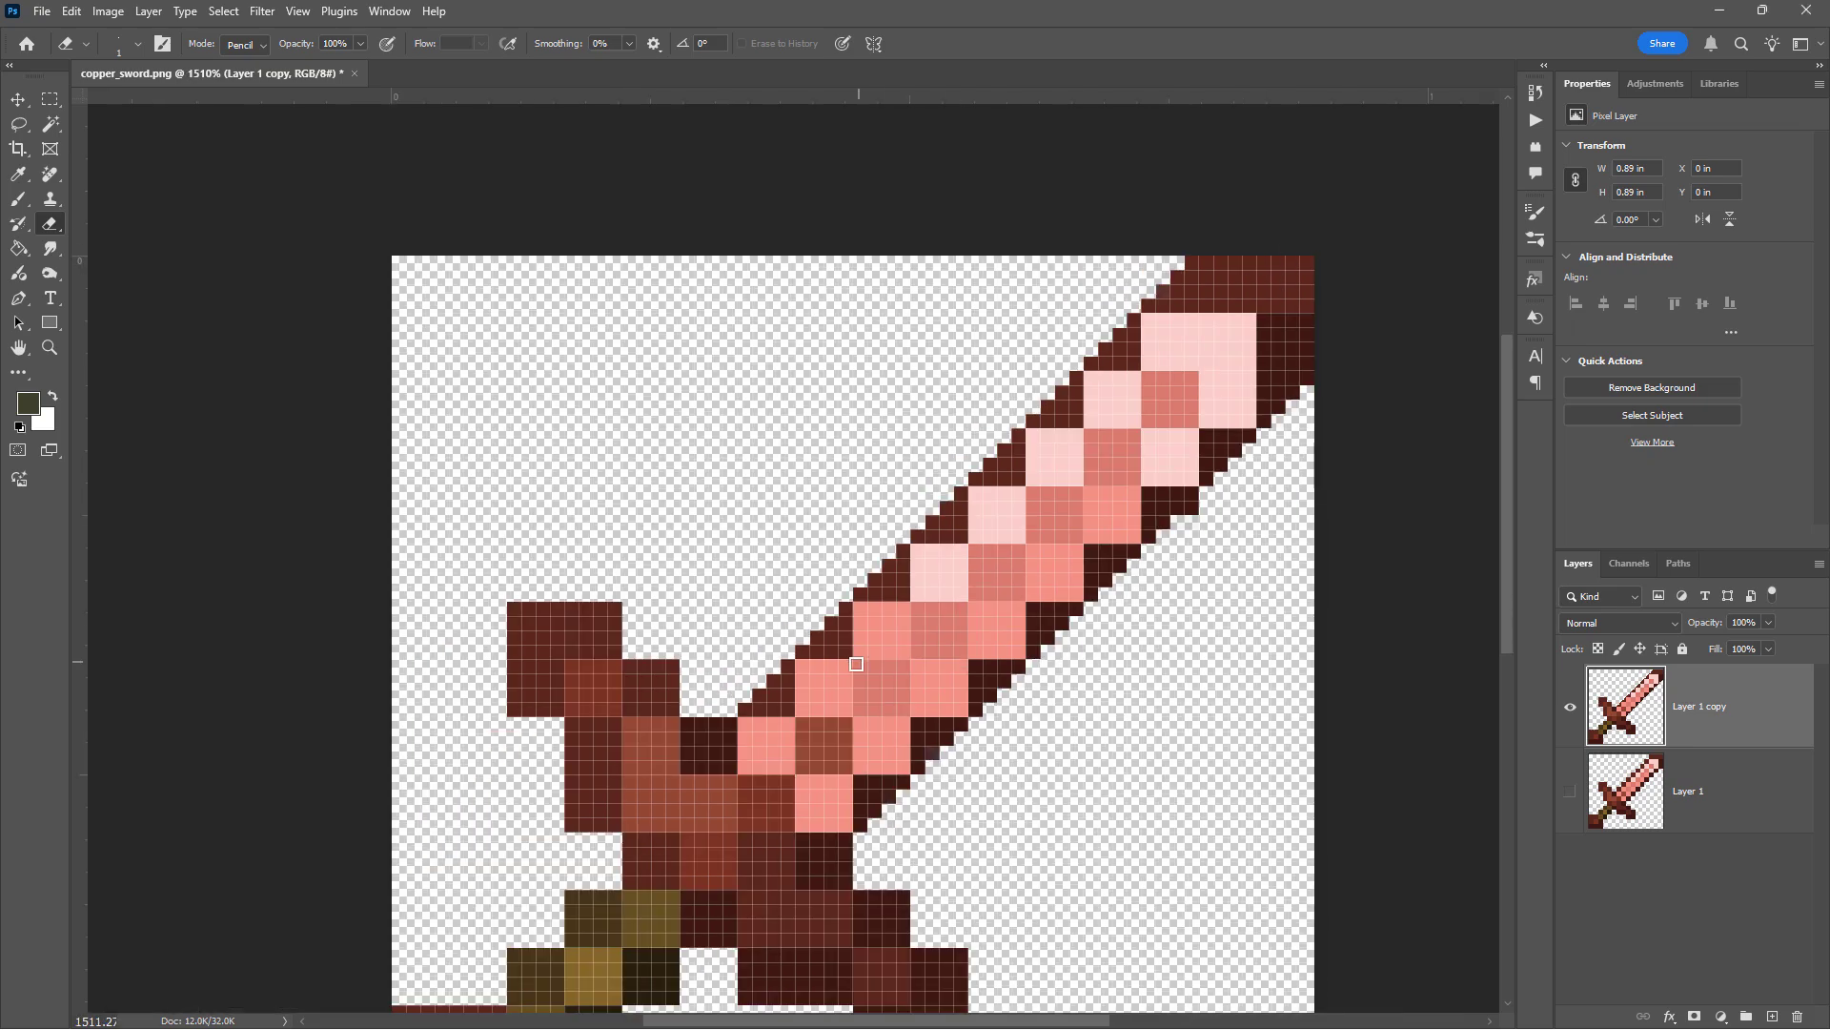
scroll(884, 800, right, 2)
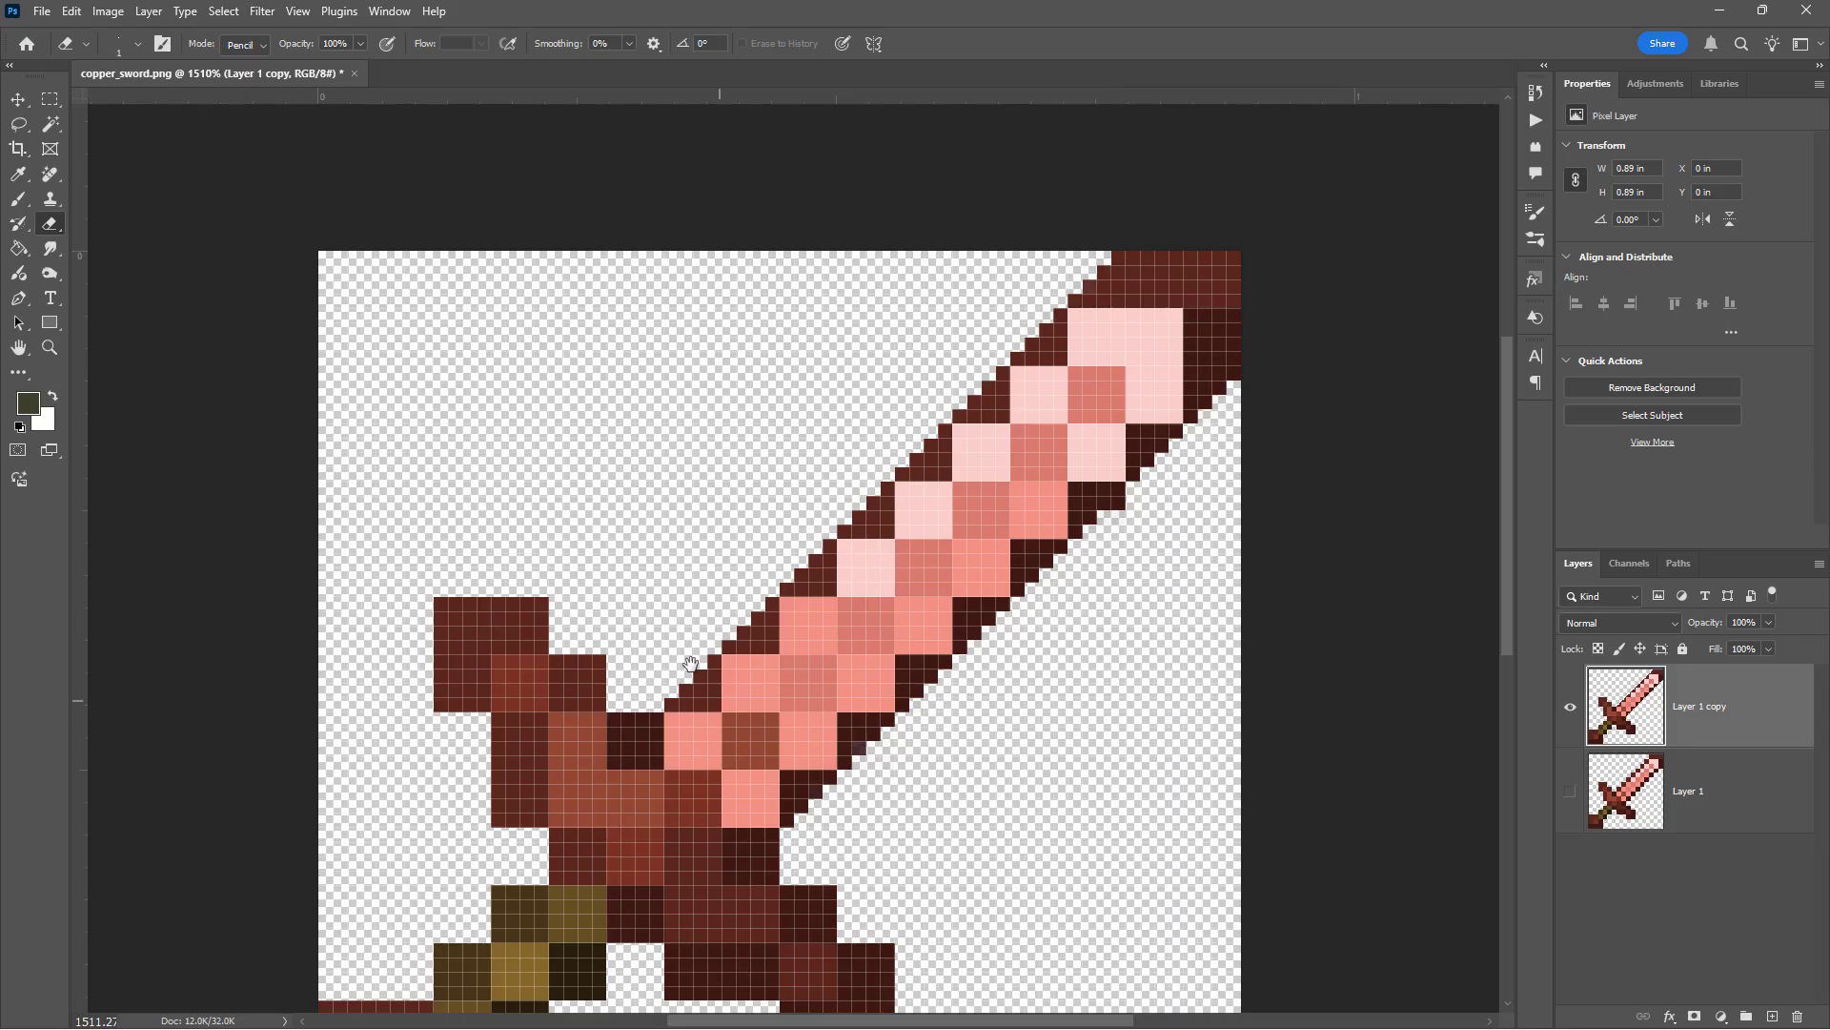
drag(690, 662, 766, 567)
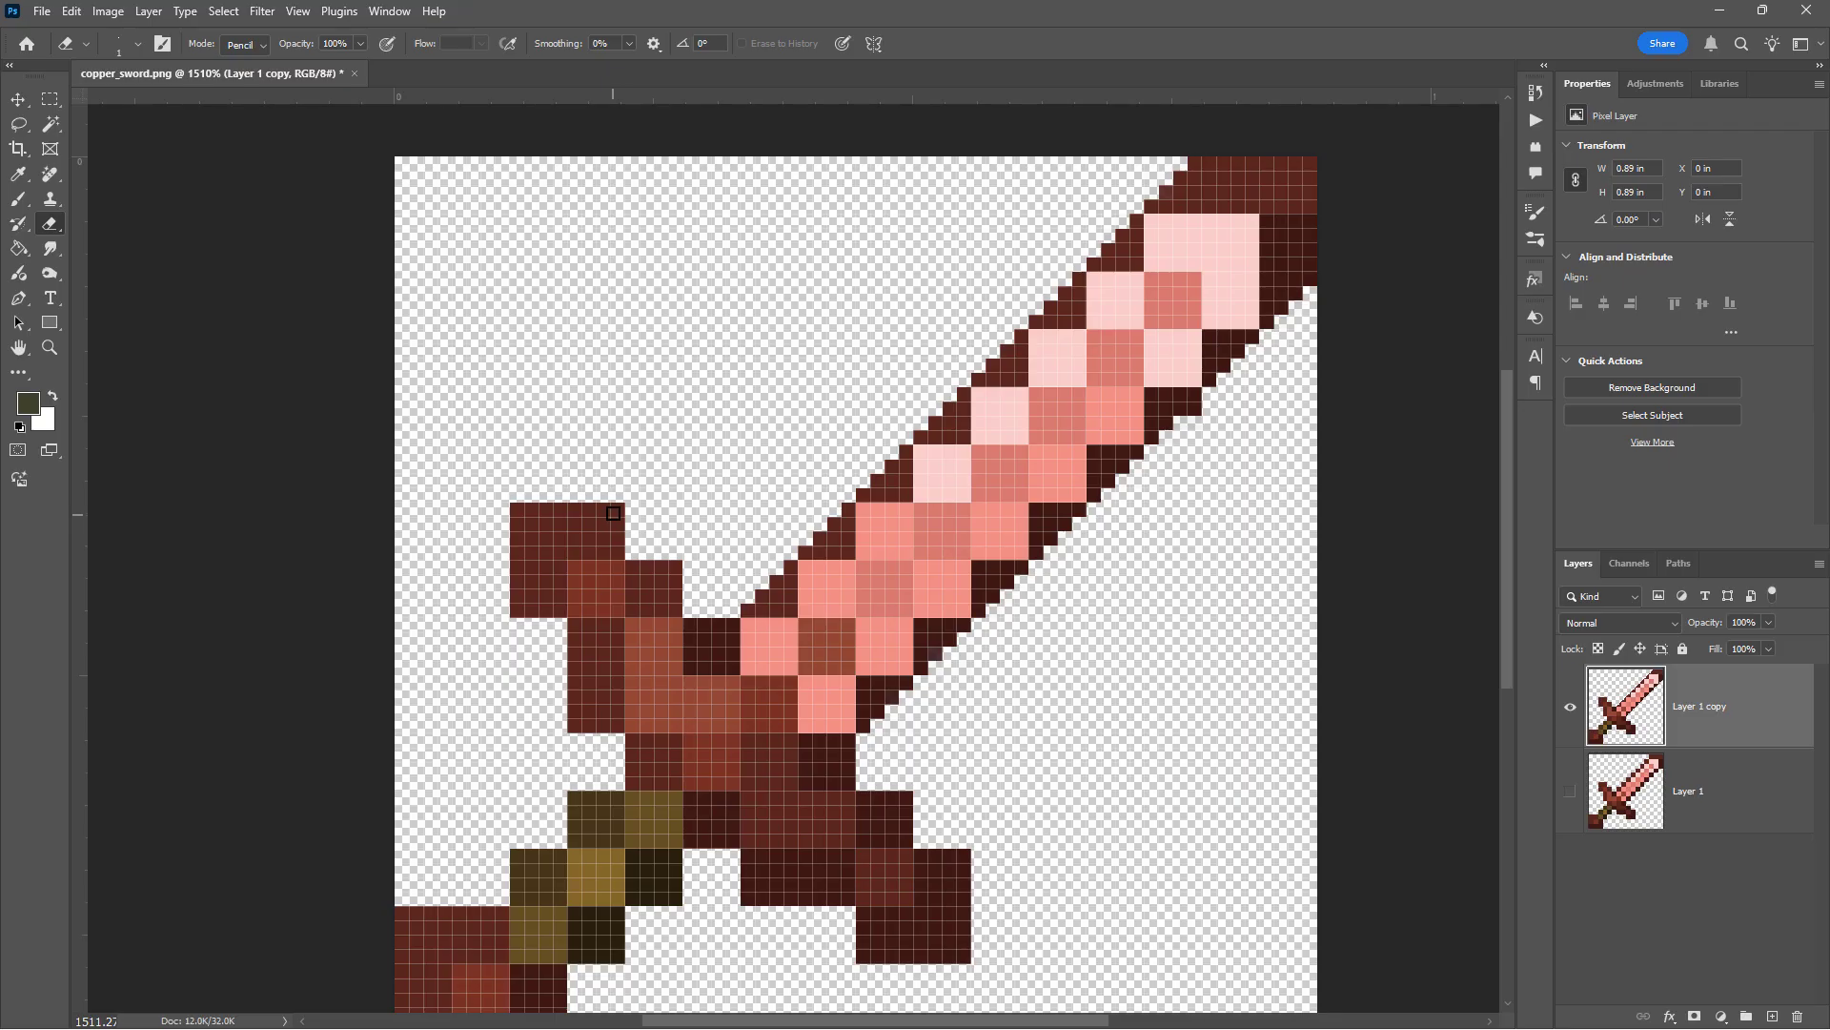
scroll(619, 510, up, 3)
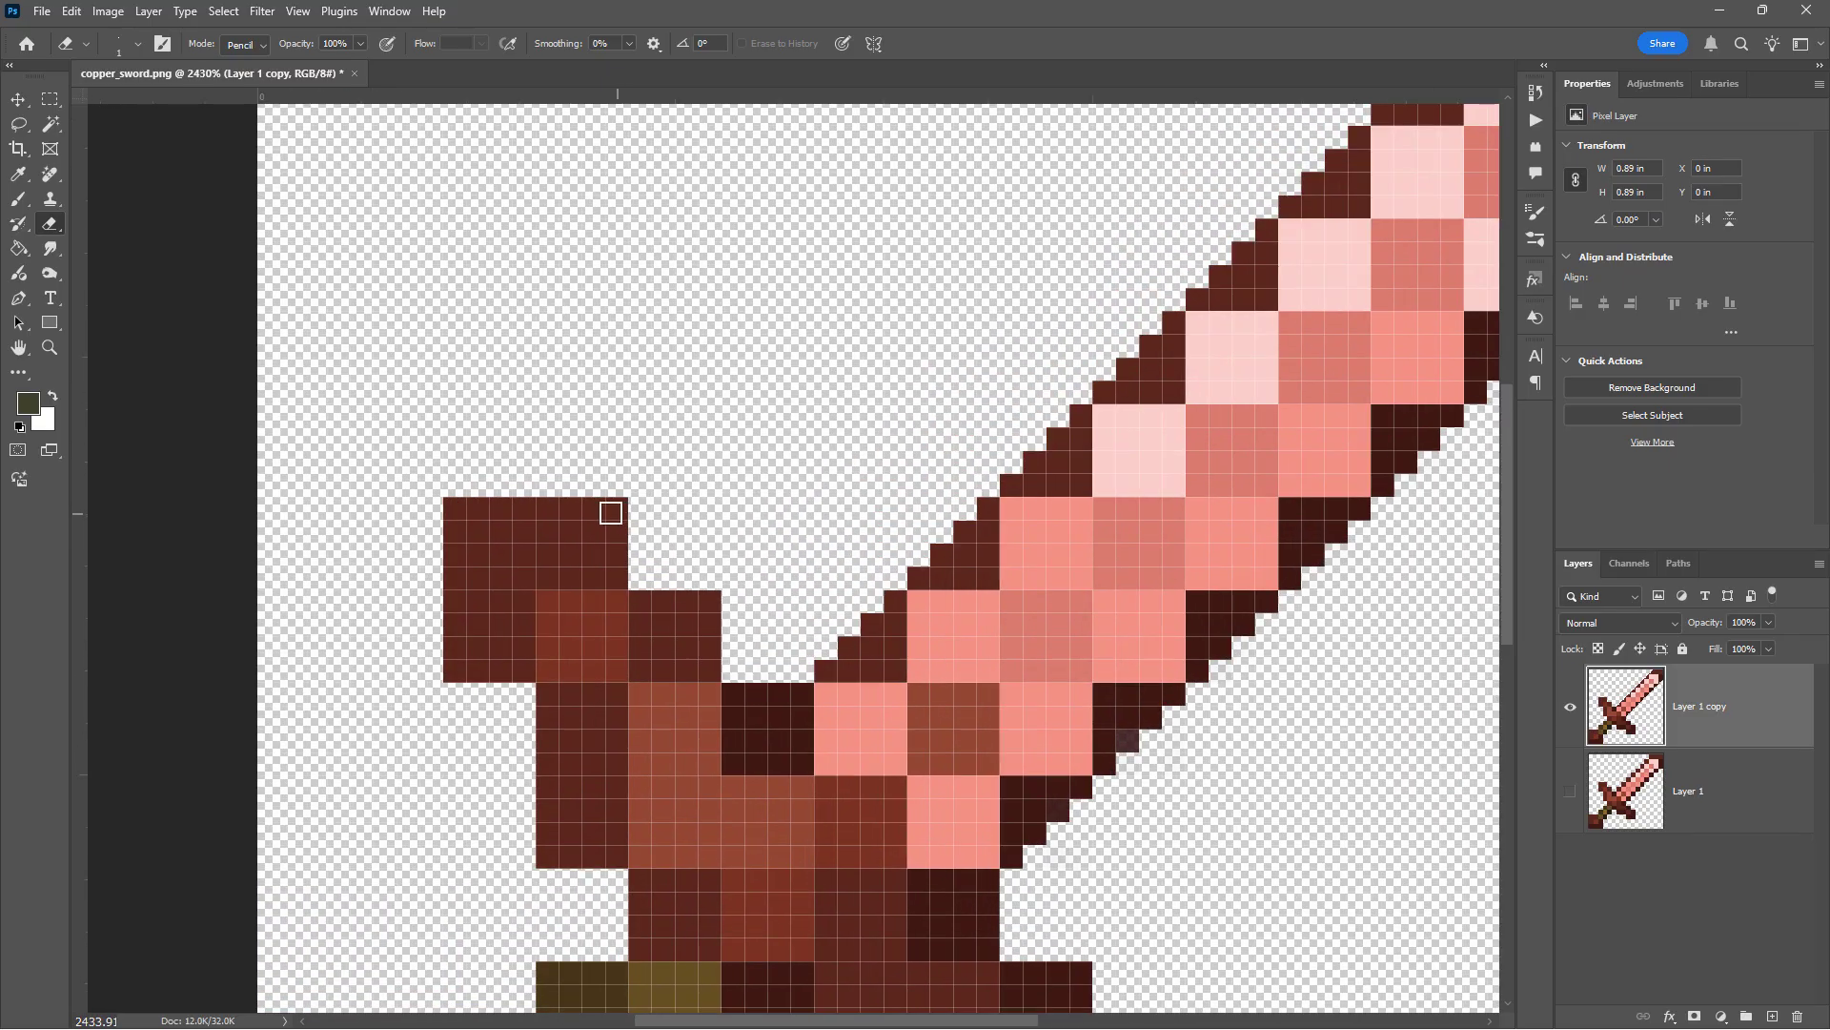
mouse_move(613, 511)
mouse_down()
mouse_move(556, 549)
mouse_move(614, 567)
mouse_move(558, 570)
mouse_move(651, 637)
mouse_move(646, 604)
mouse_move(654, 643)
mouse_move(696, 664)
mouse_move(695, 604)
mouse_move(685, 644)
mouse_up()
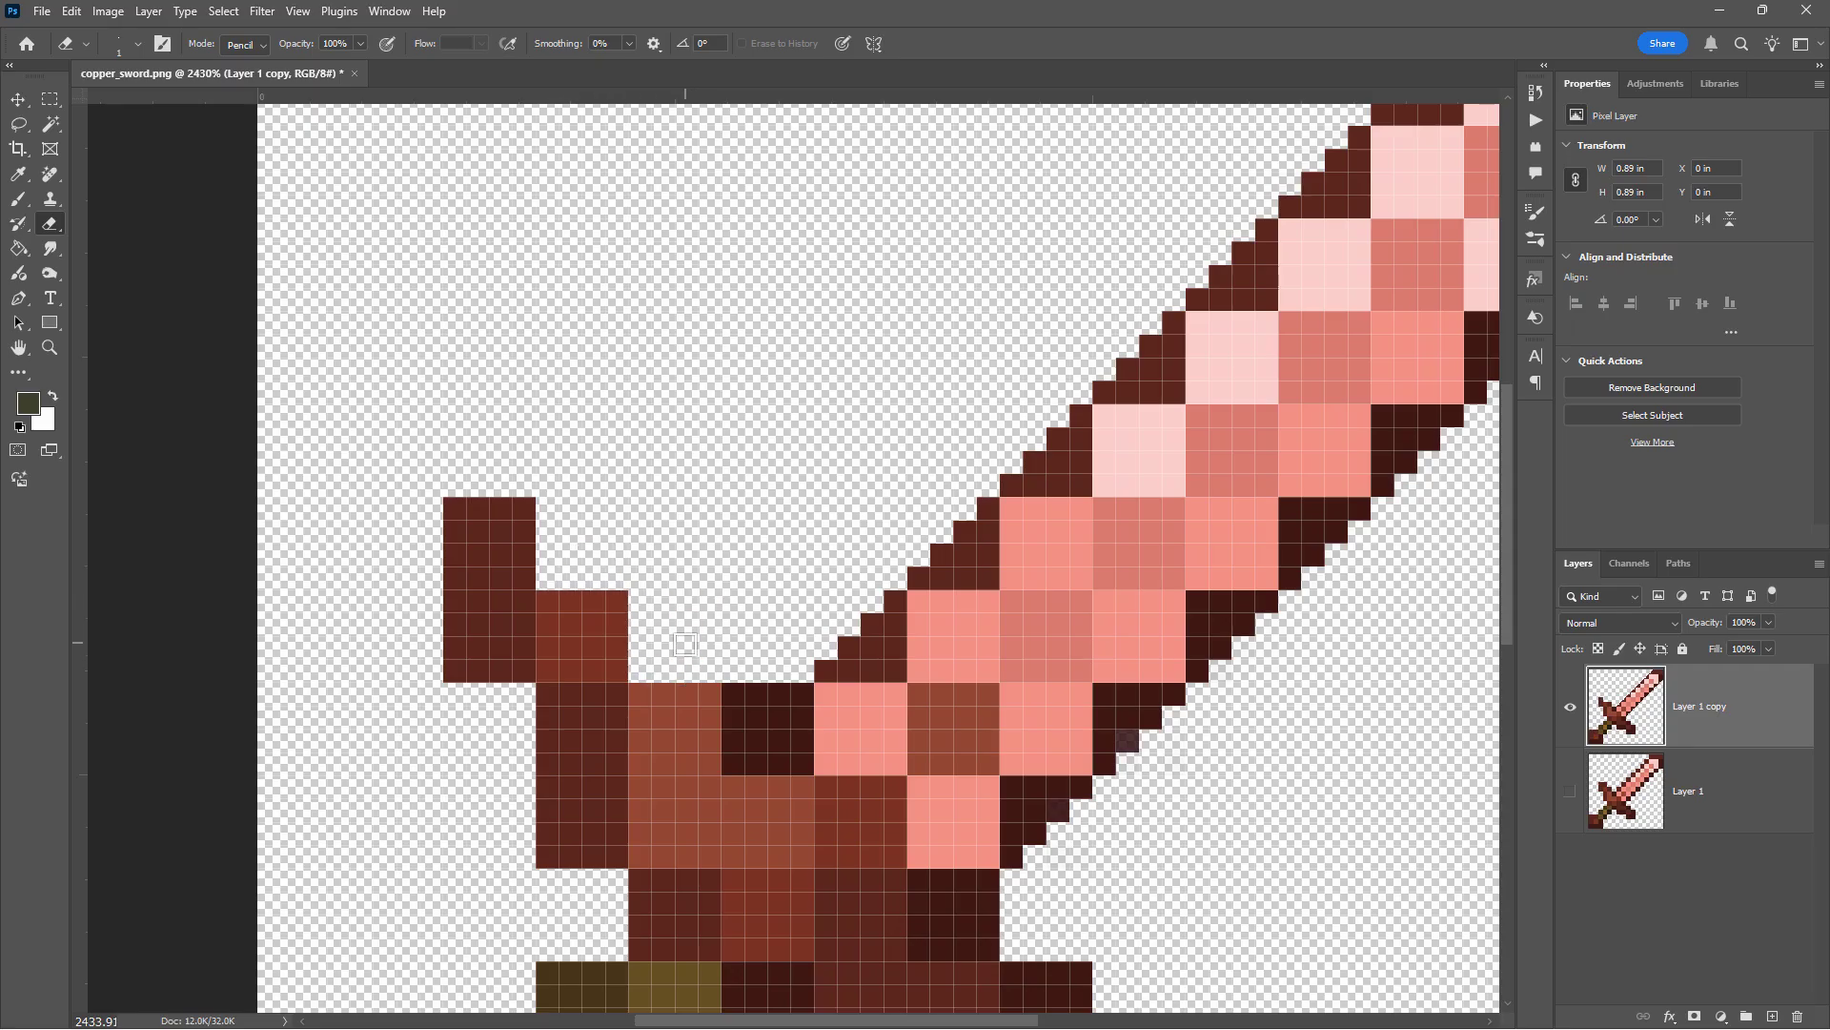
mouse_move(748, 699)
mouse_down()
mouse_move(769, 699)
mouse_move(757, 717)
mouse_up()
click(733, 741)
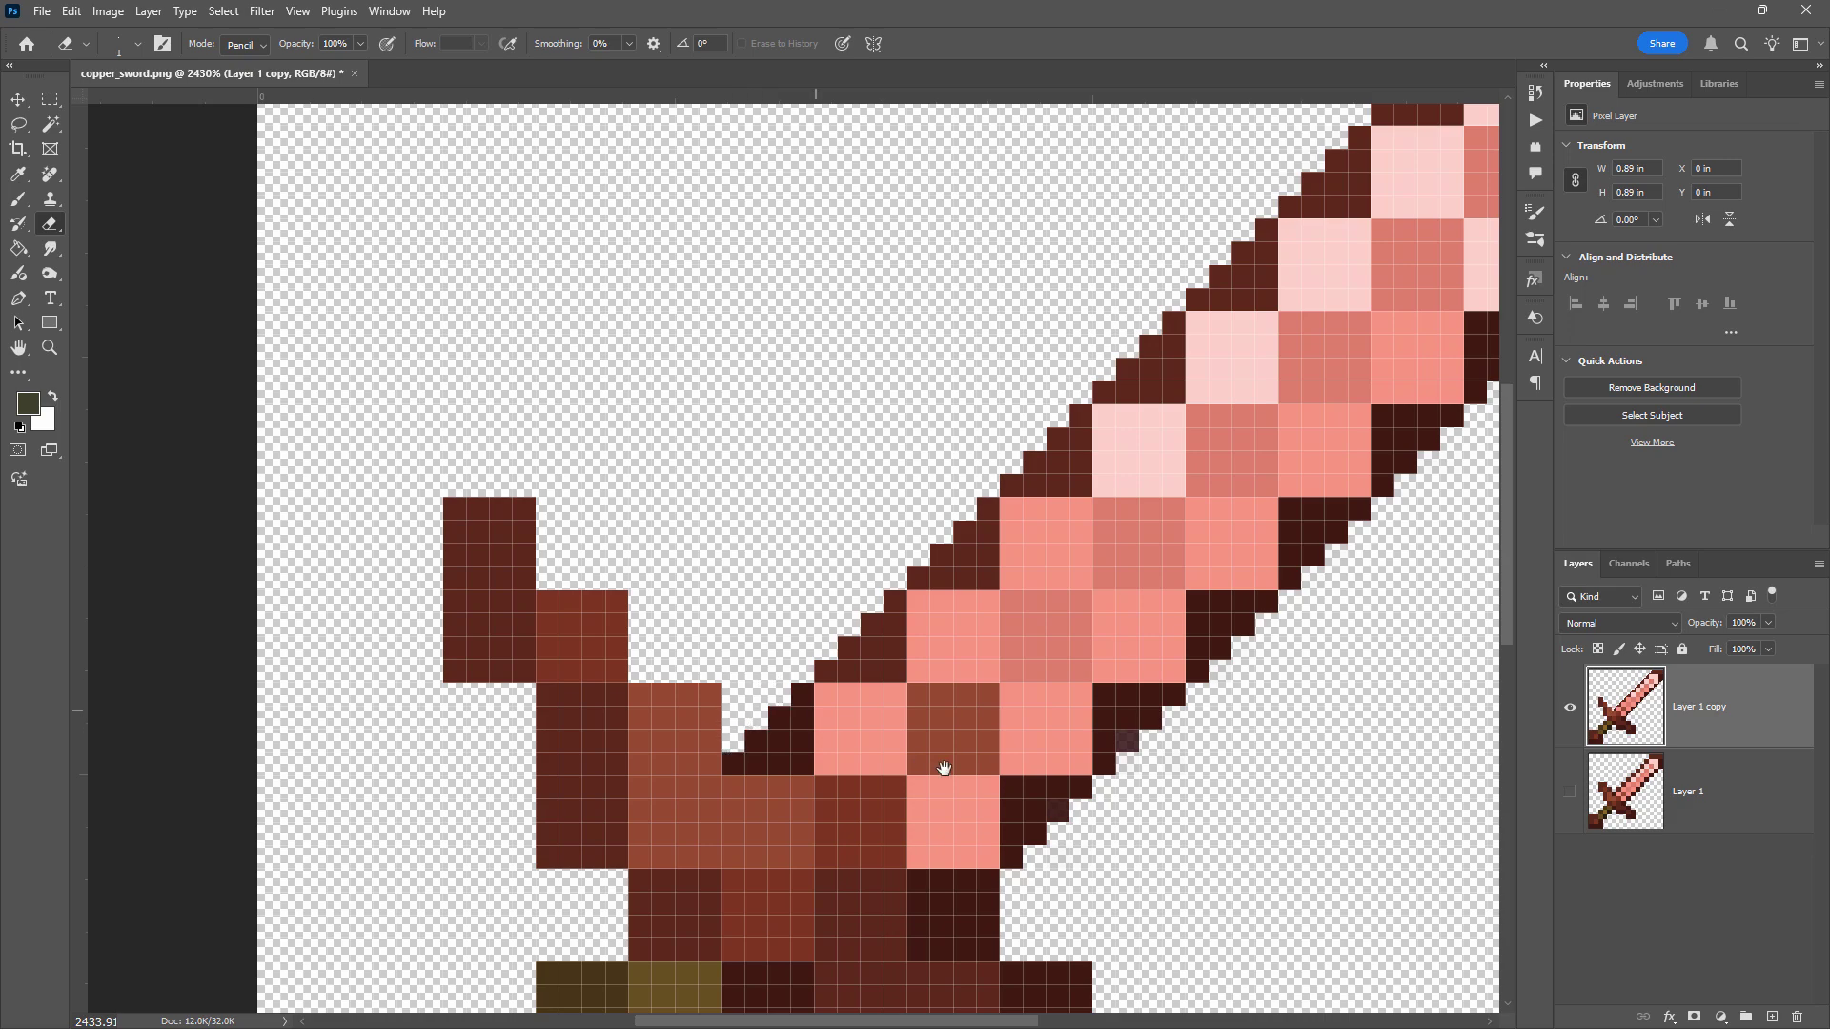
- Erase the blade-facing dark blocks of the guard's lower arm and step the dark block at the blade's base
mouse_move(946, 768)
mouse_down()
mouse_move(890, 631)
mouse_move(753, 520)
mouse_up()
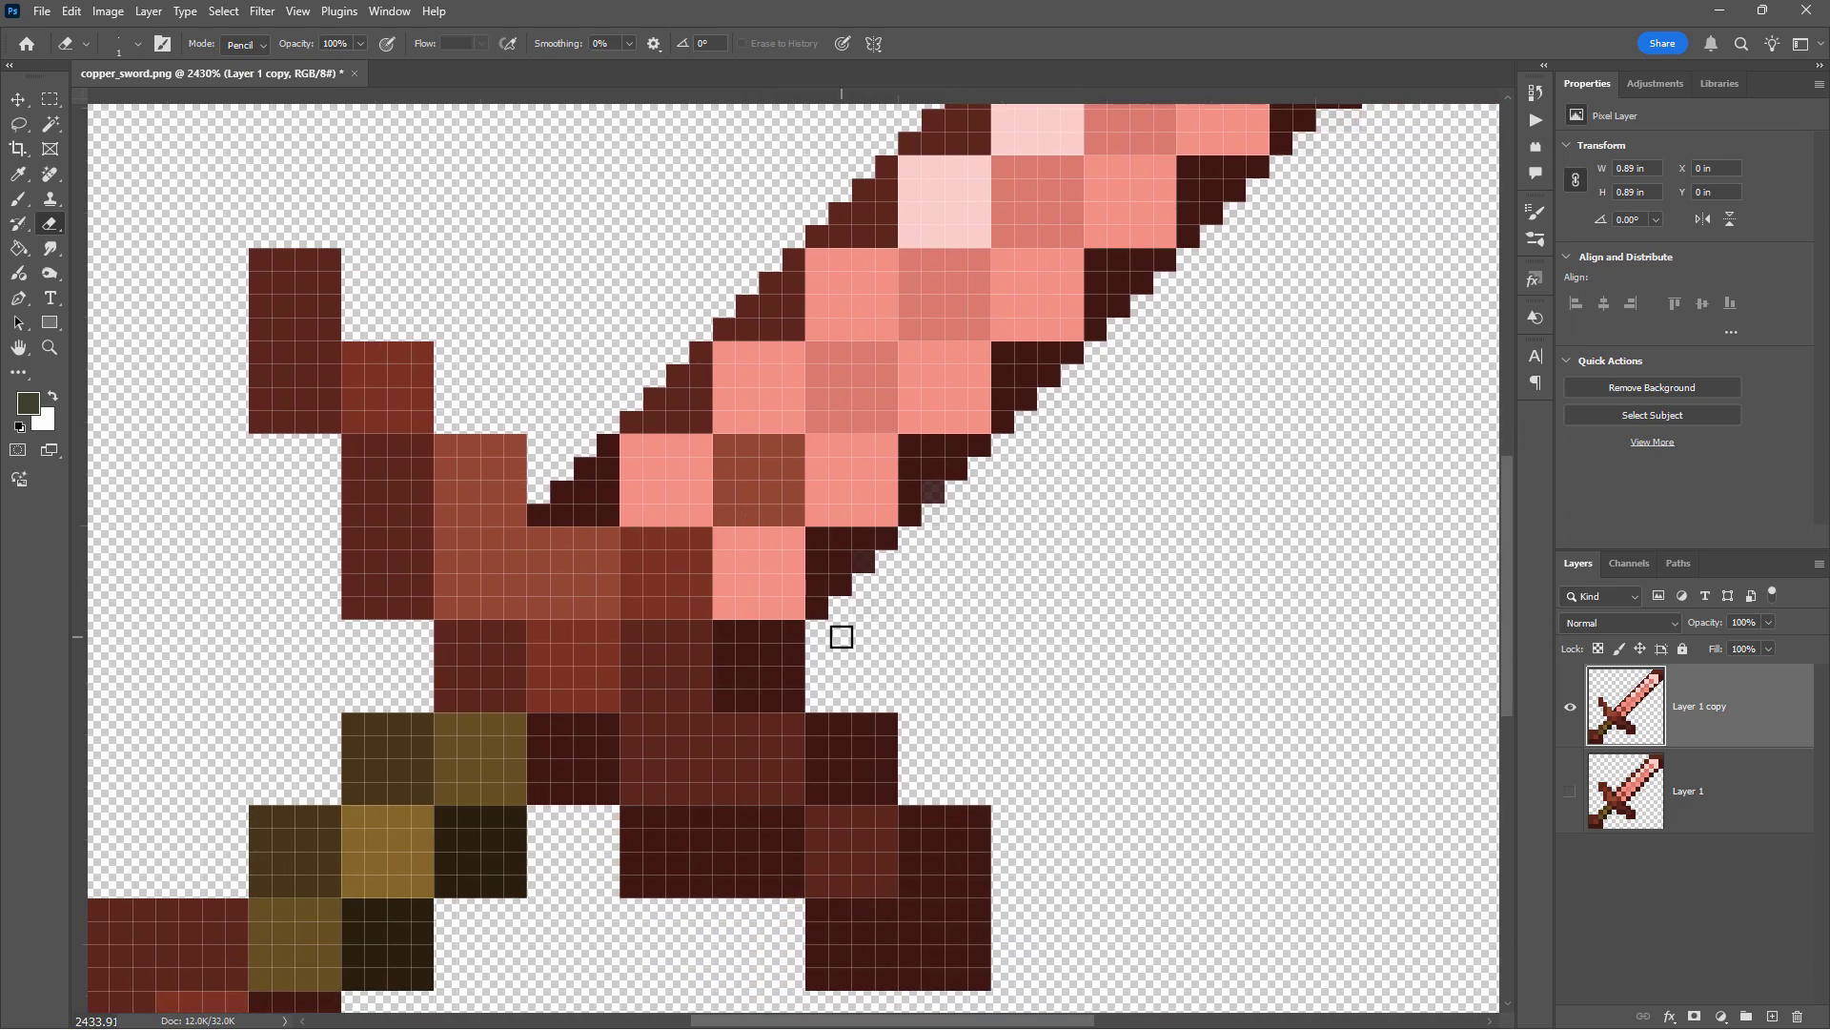
mouse_move(982, 817)
mouse_down()
mouse_move(918, 823)
mouse_move(919, 871)
mouse_move(971, 878)
mouse_move(983, 839)
mouse_move(940, 855)
mouse_move(954, 843)
mouse_move(910, 796)
mouse_move(827, 785)
mouse_move(822, 735)
mouse_move(867, 752)
mouse_up()
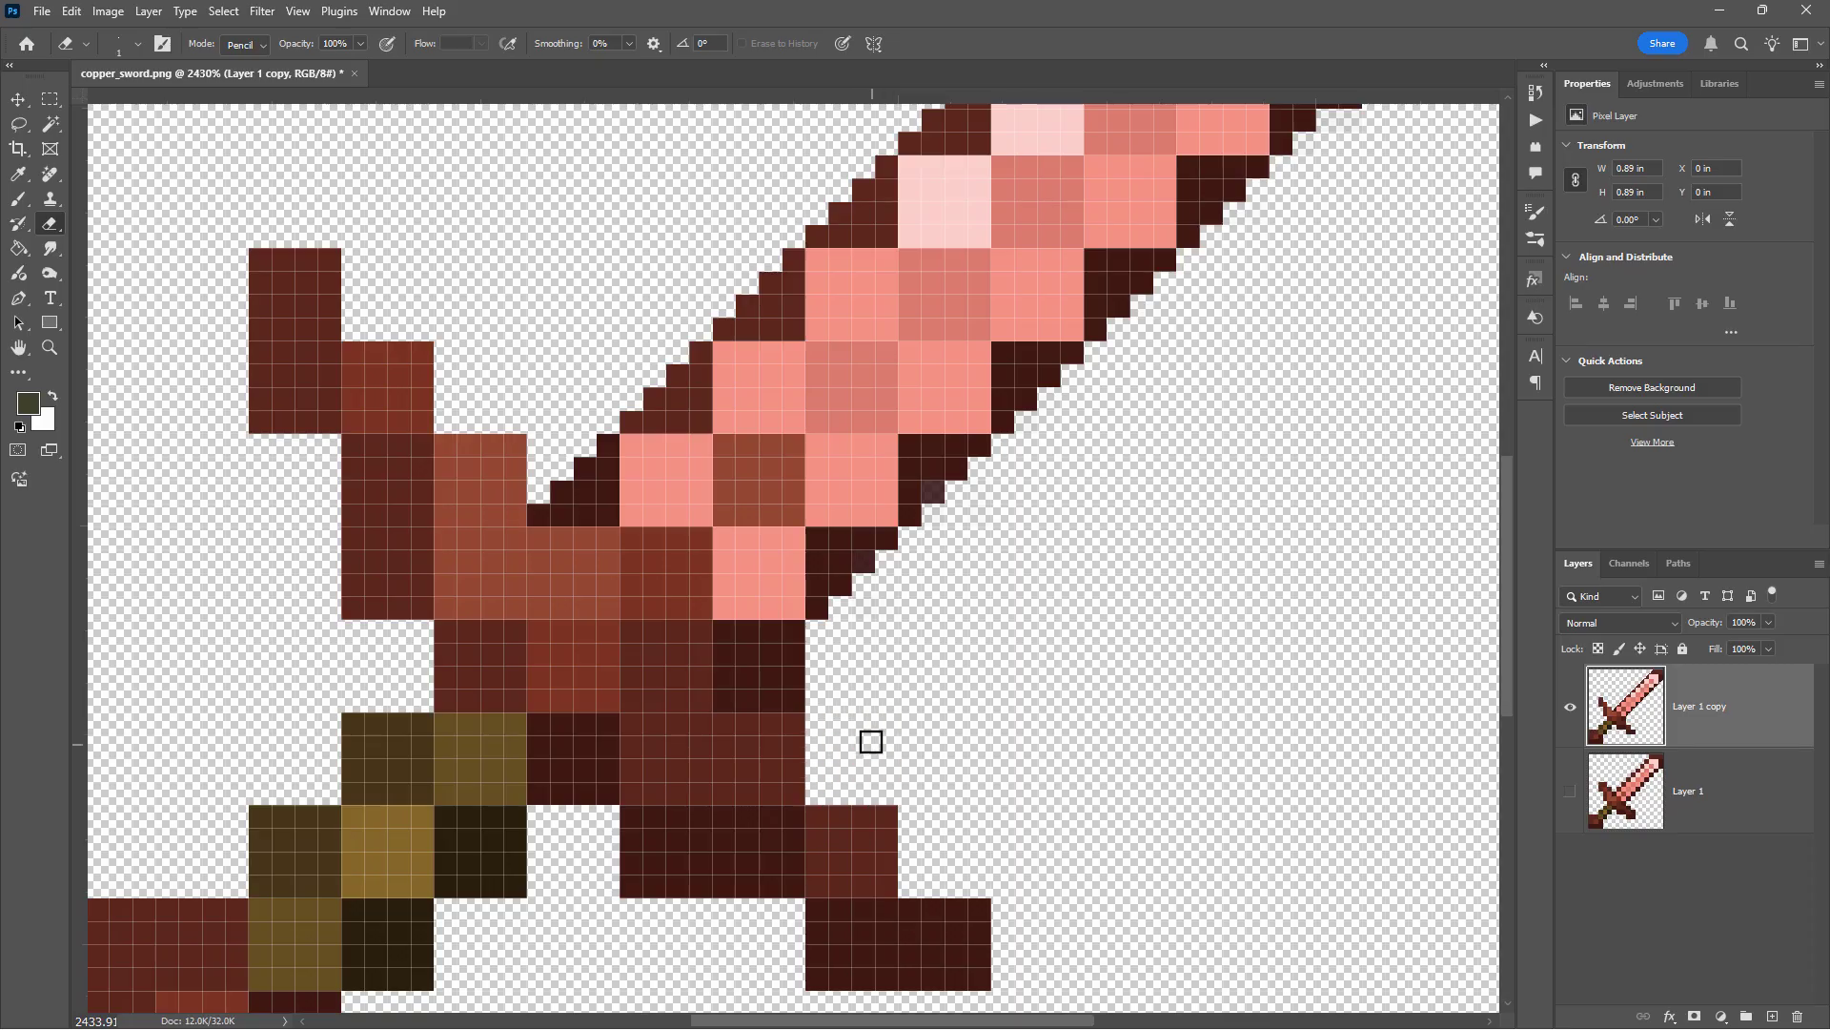
click(791, 654)
mouse_move(771, 681)
mouse_down()
mouse_move(747, 695)
mouse_move(794, 700)
mouse_up()
mouse_move(980, 638)
mouse_down()
mouse_move(1034, 618)
mouse_move(1067, 564)
mouse_up()
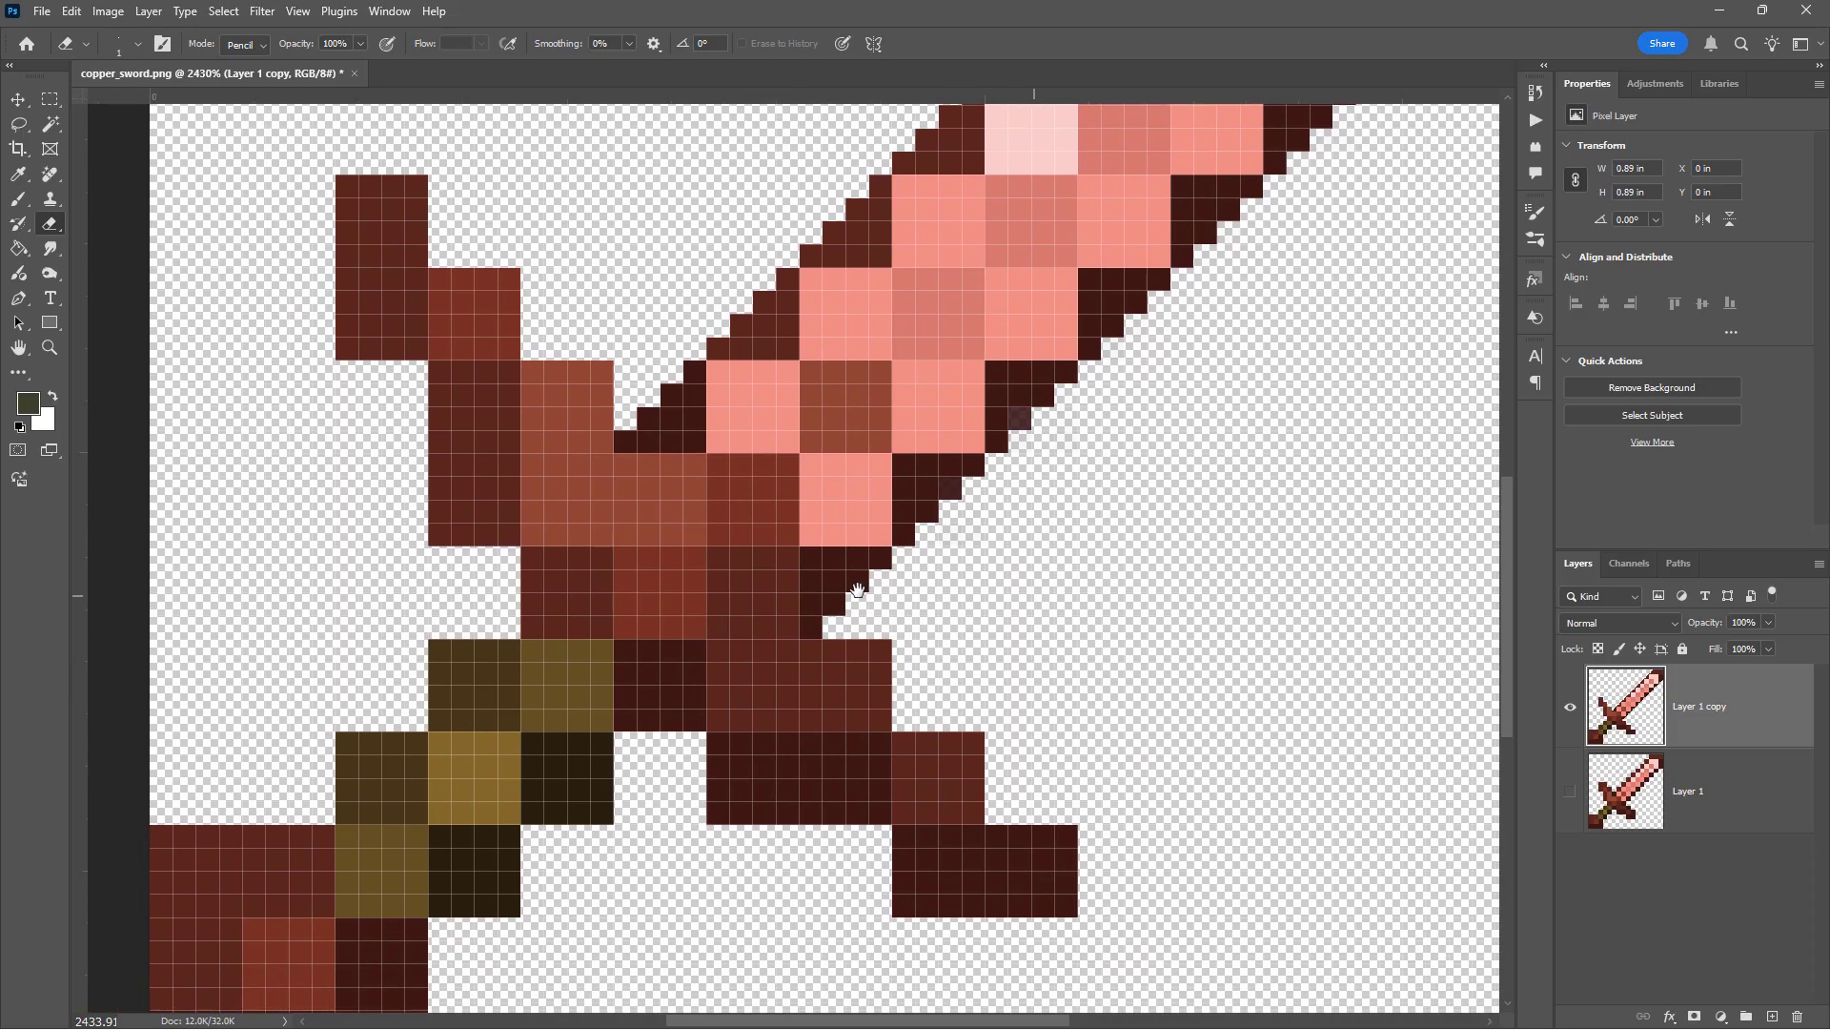
- Erase corner pixels of the two dark brown blocks along the grip's upper edge to start a staircase outline
drag(786, 833, 999, 723)
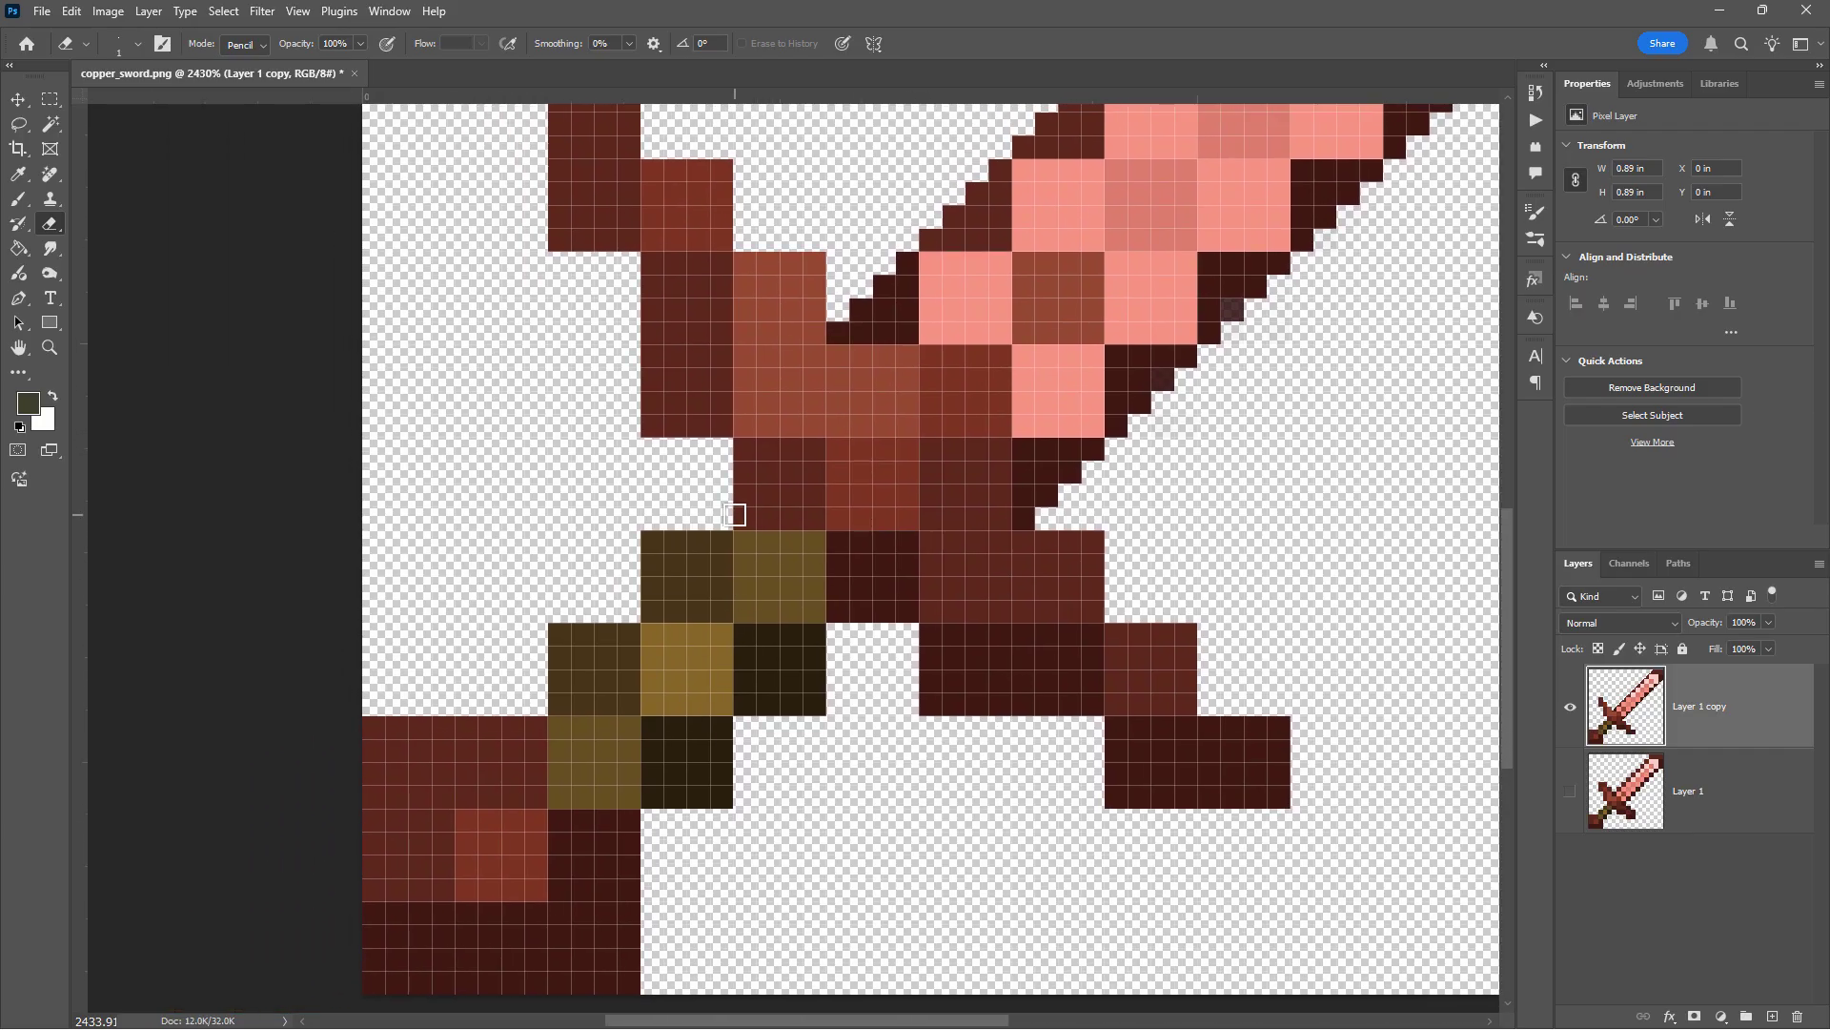
click(656, 532)
click(666, 536)
click(651, 561)
click(562, 631)
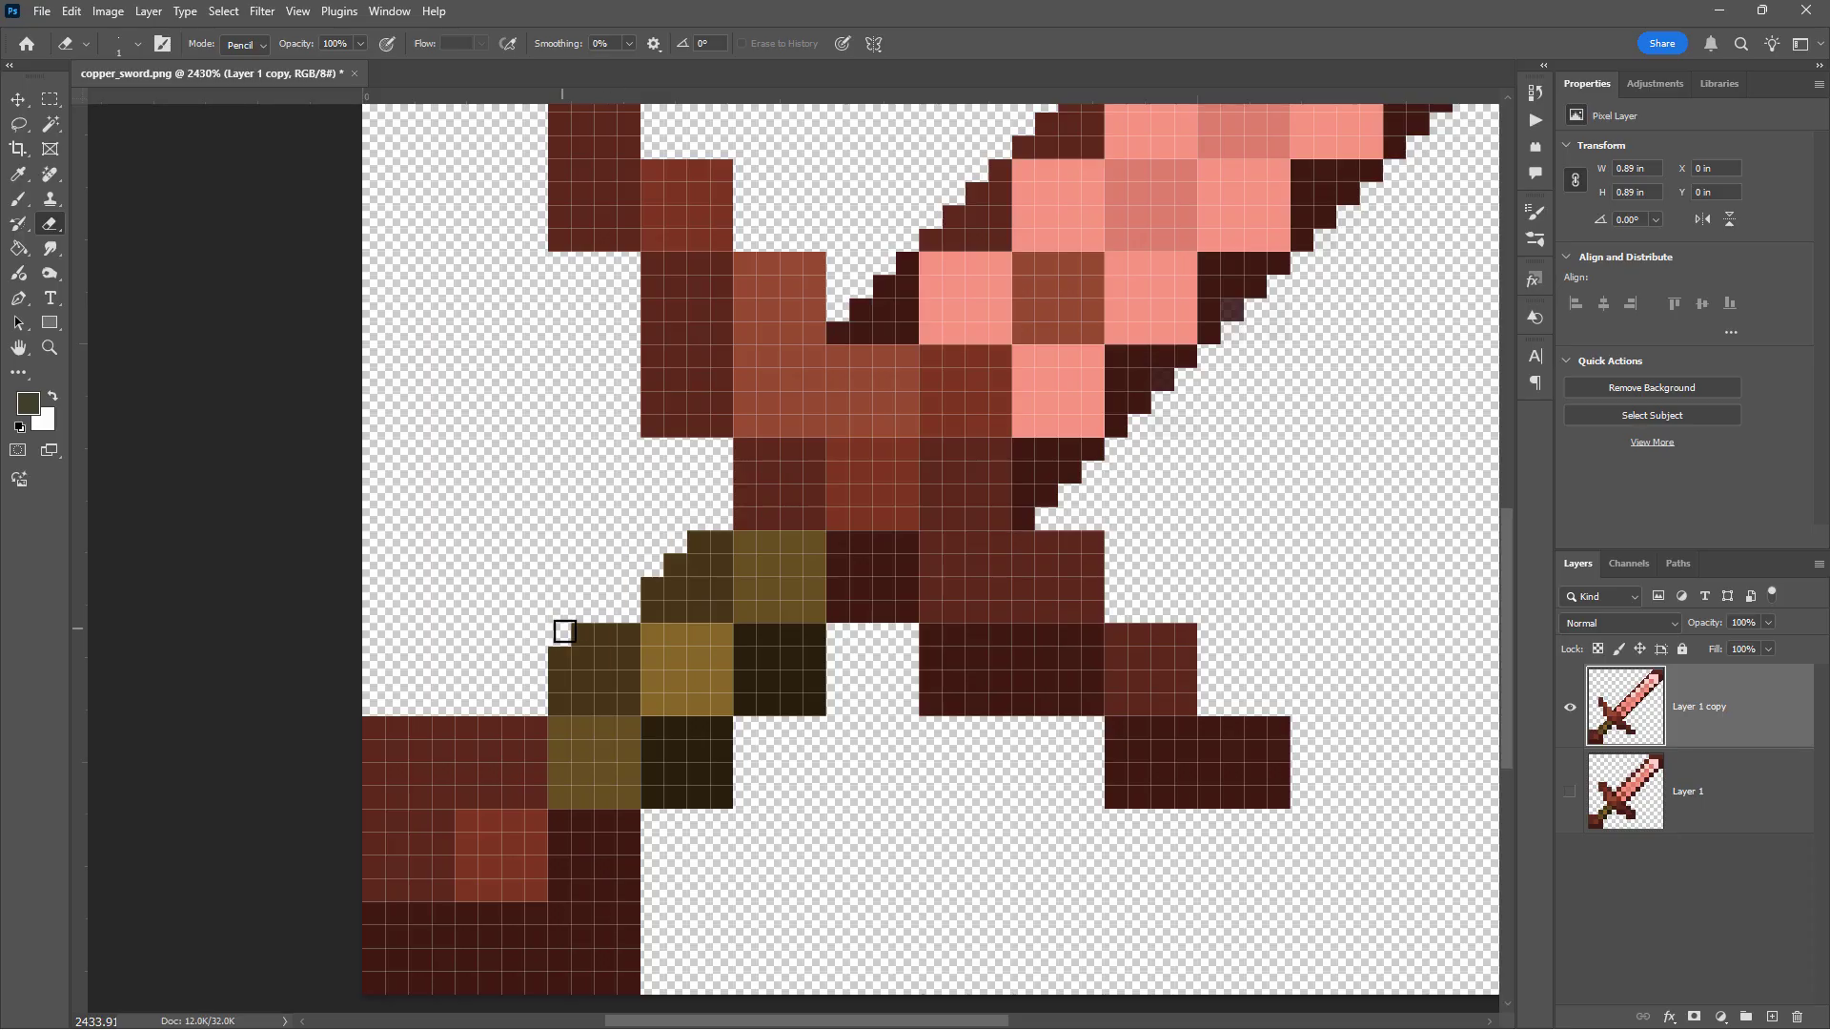
click(582, 633)
click(561, 658)
- Trim the darkest grip block nearest the guard into a one-pixel staircase along the grip's lower edge
click(813, 702)
click(810, 680)
click(792, 682)
click(791, 704)
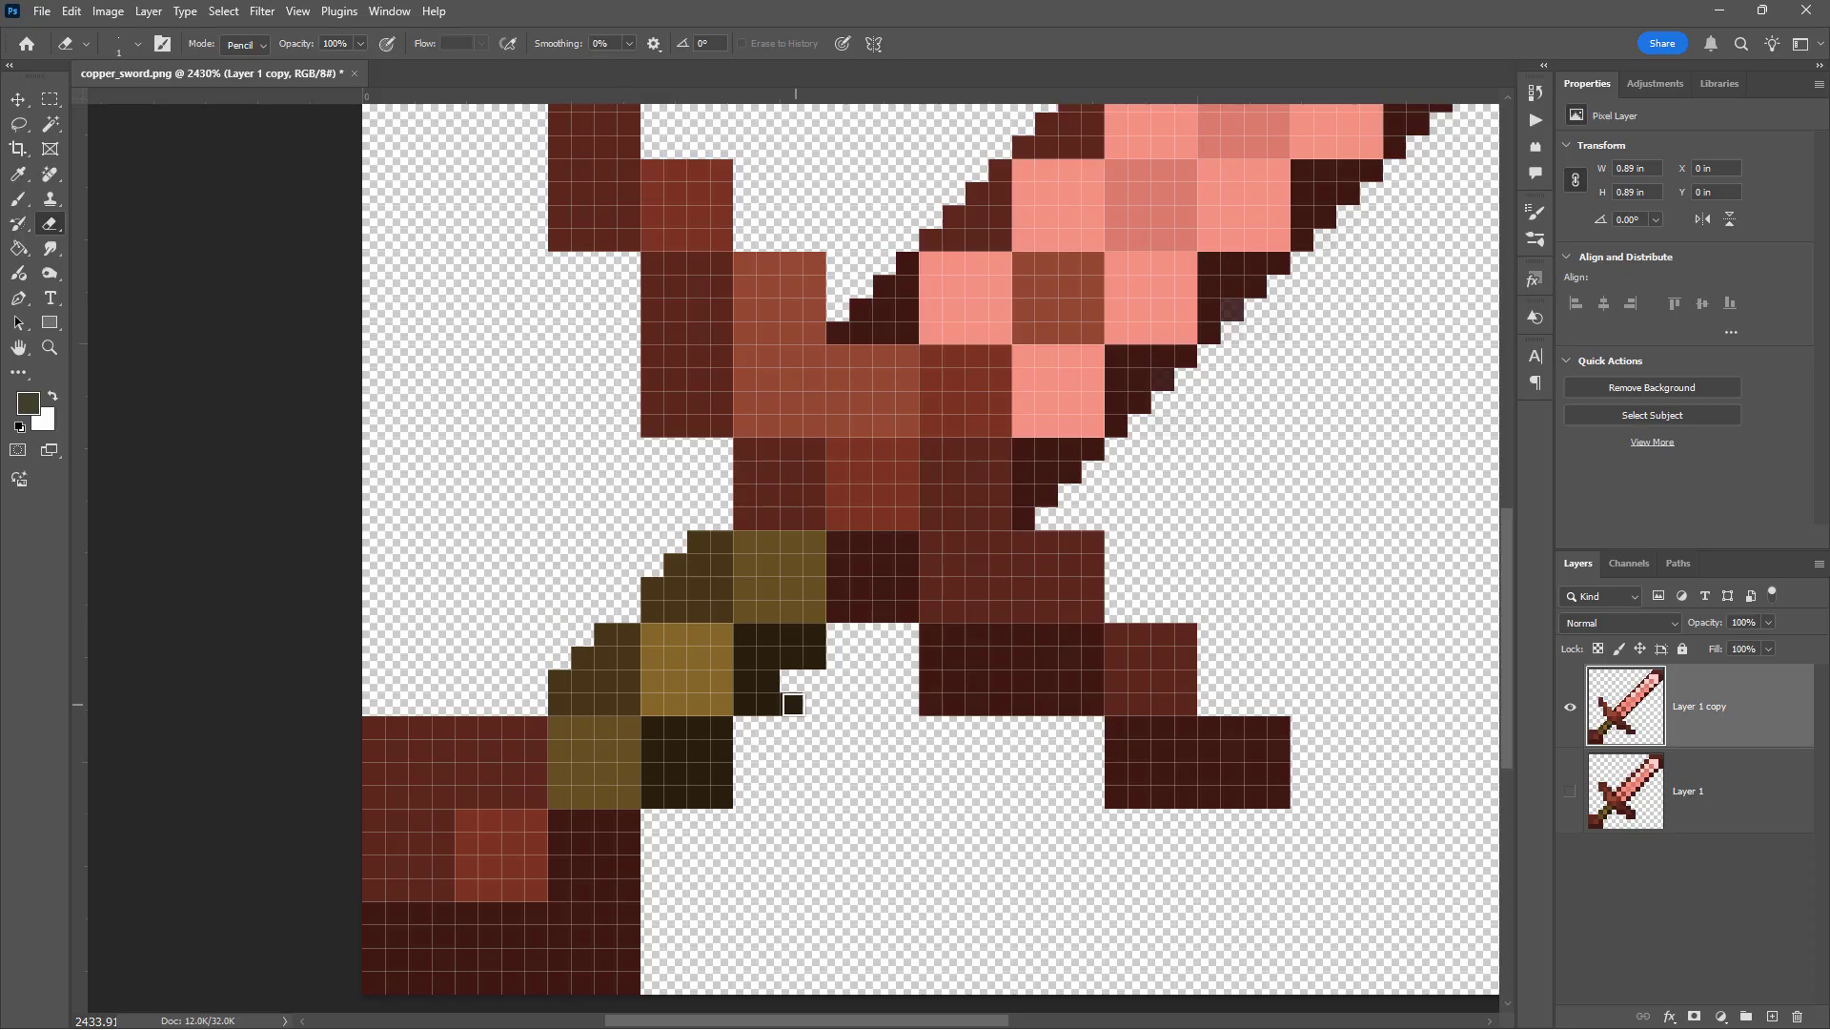
click(768, 704)
click(815, 658)
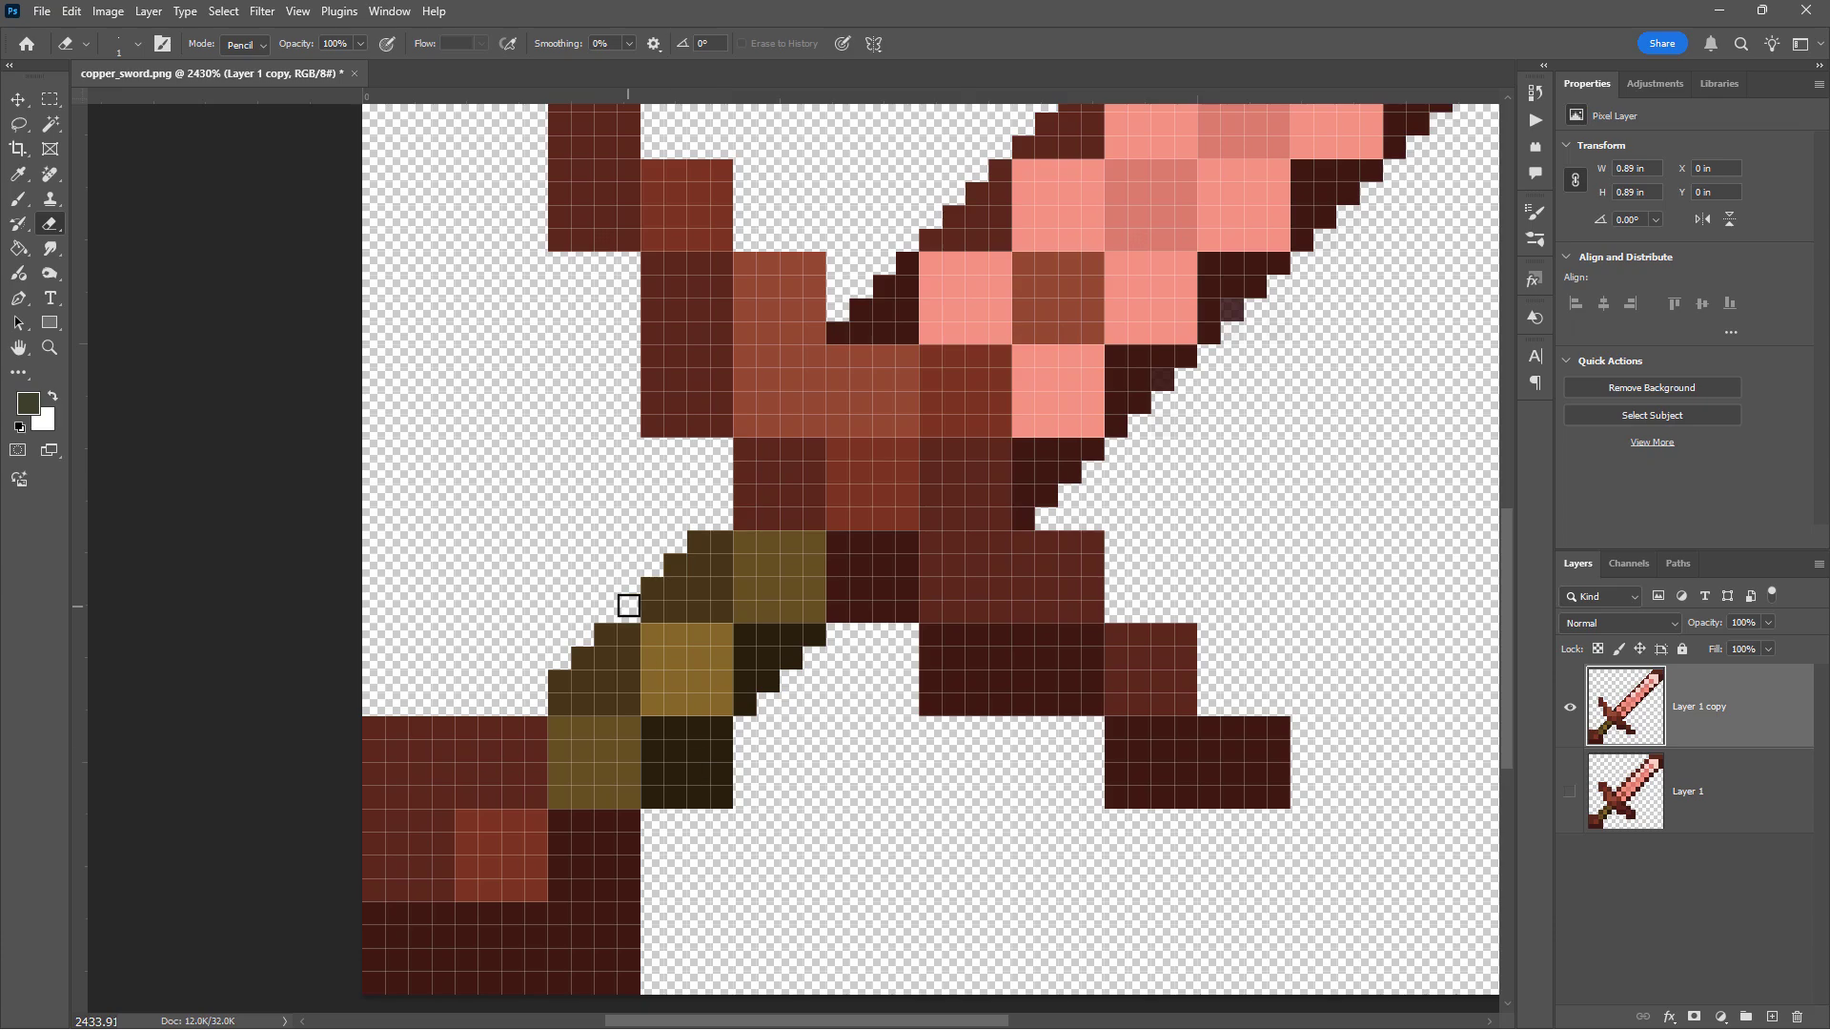
- Erase one more diagonal of pixels along the grip's upper edge so its staircase runs continuously from guard to pommel
click(697, 541)
click(604, 635)
click(581, 658)
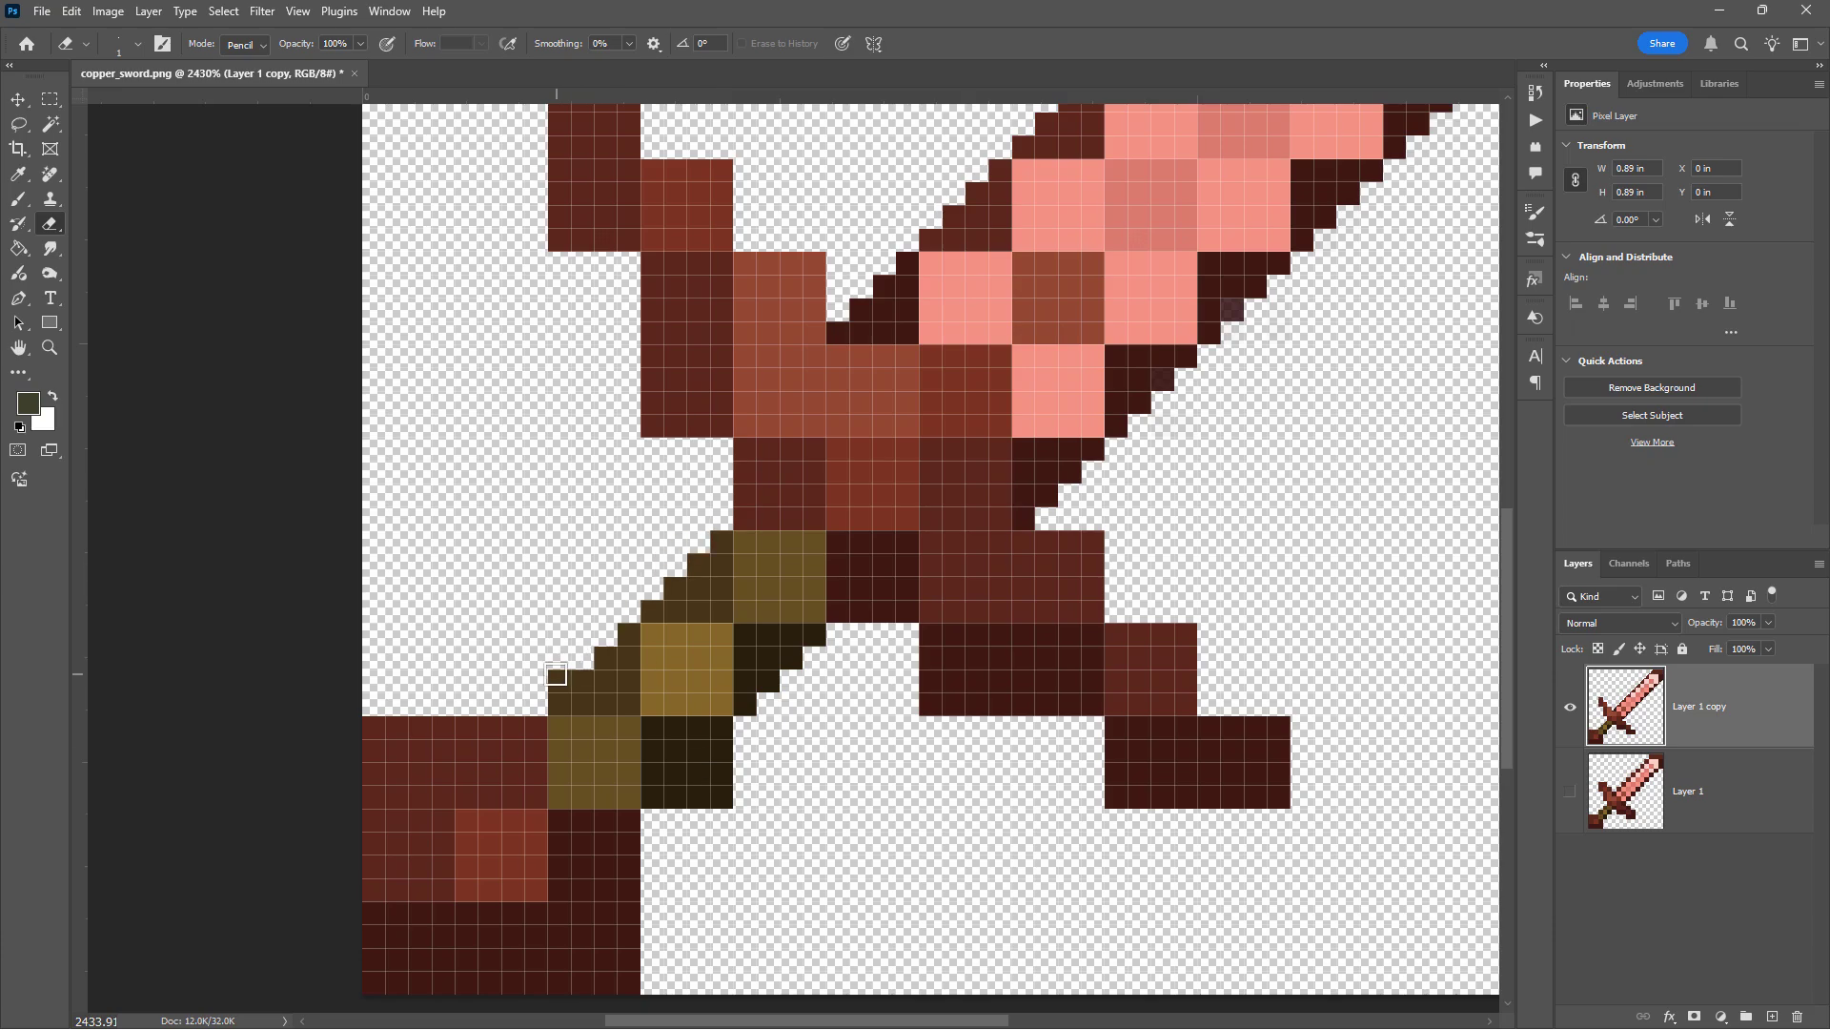
click(558, 677)
- Trim the darkest grip block beside the pommel into a staircase by erasing the pixels of its lower outer corner
click(721, 752)
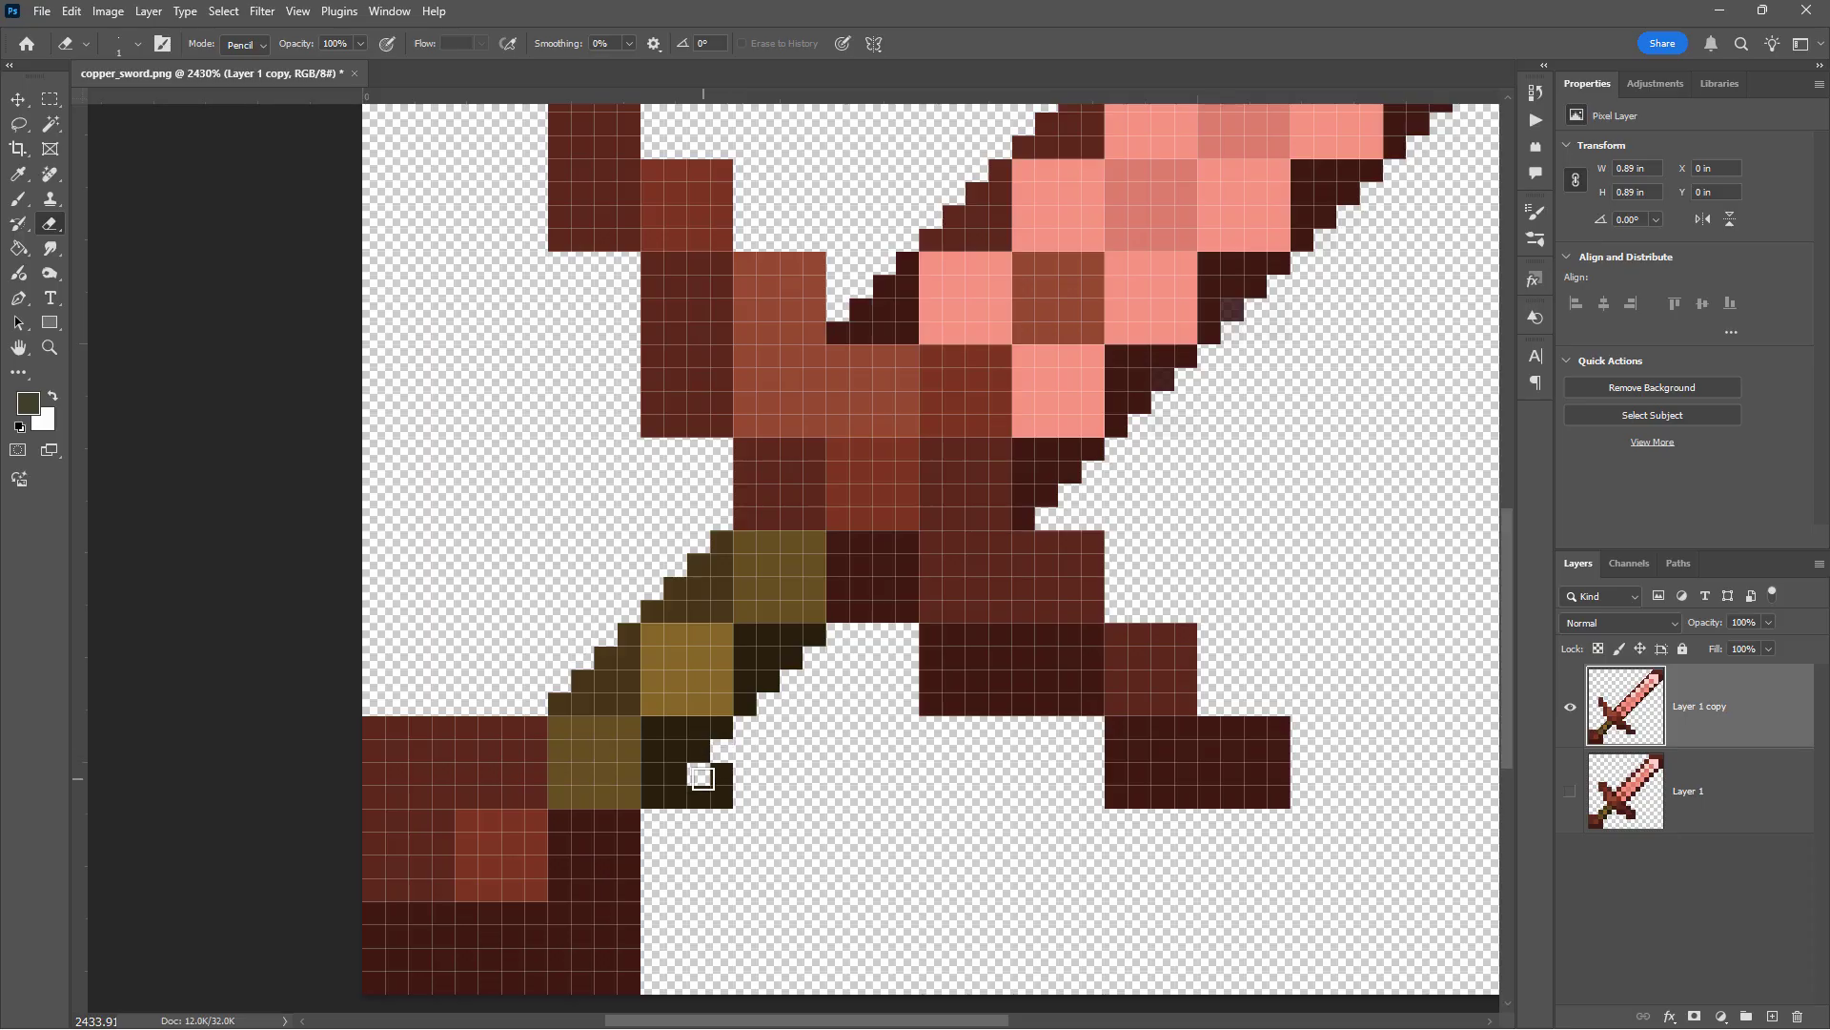
click(702, 778)
click(677, 799)
click(702, 797)
click(721, 797)
click(722, 774)
- Erase the blade-facing corner pixel and its diagonal inner neighbour from the two stepped blocks of each guard arm
drag(934, 808, 977, 872)
drag(1228, 607, 1173, 638)
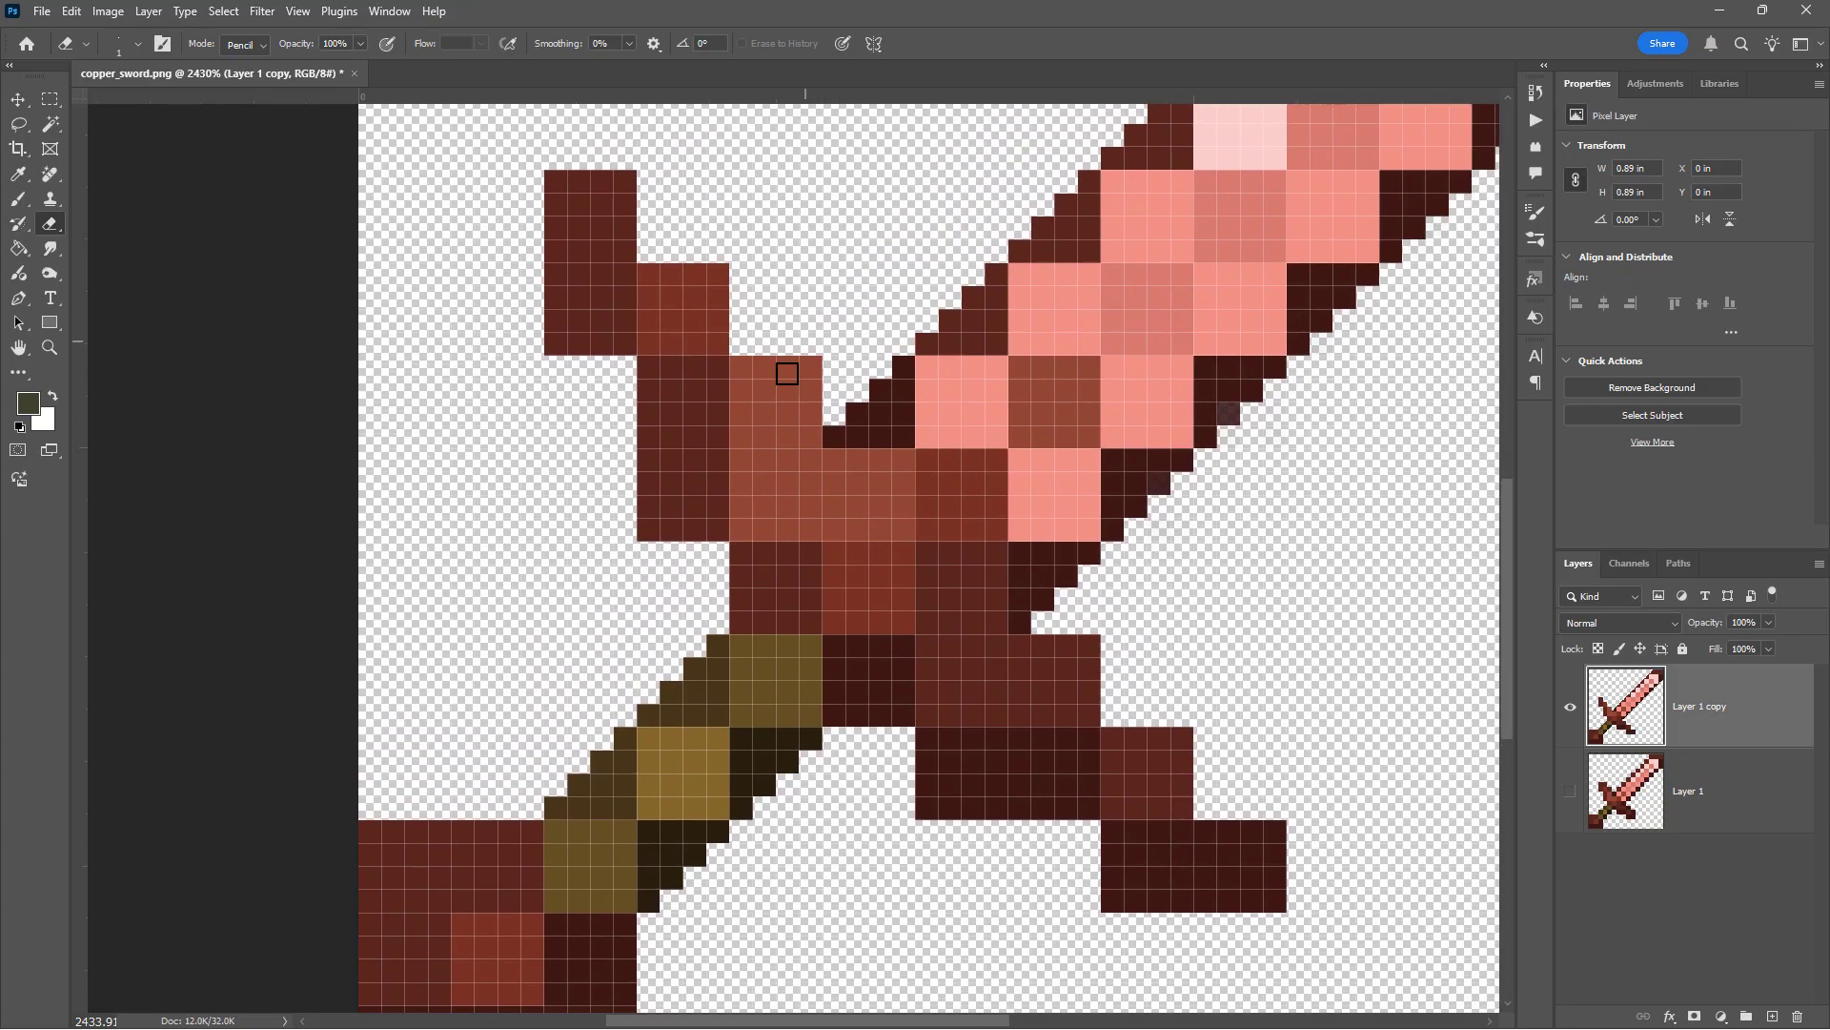
click(695, 297)
drag(1089, 645, 1066, 669)
drag(1182, 739, 1159, 762)
- Round off the guard arms by erasing single corner pixels at their tips and along their outer steps
click(1275, 830)
click(1275, 901)
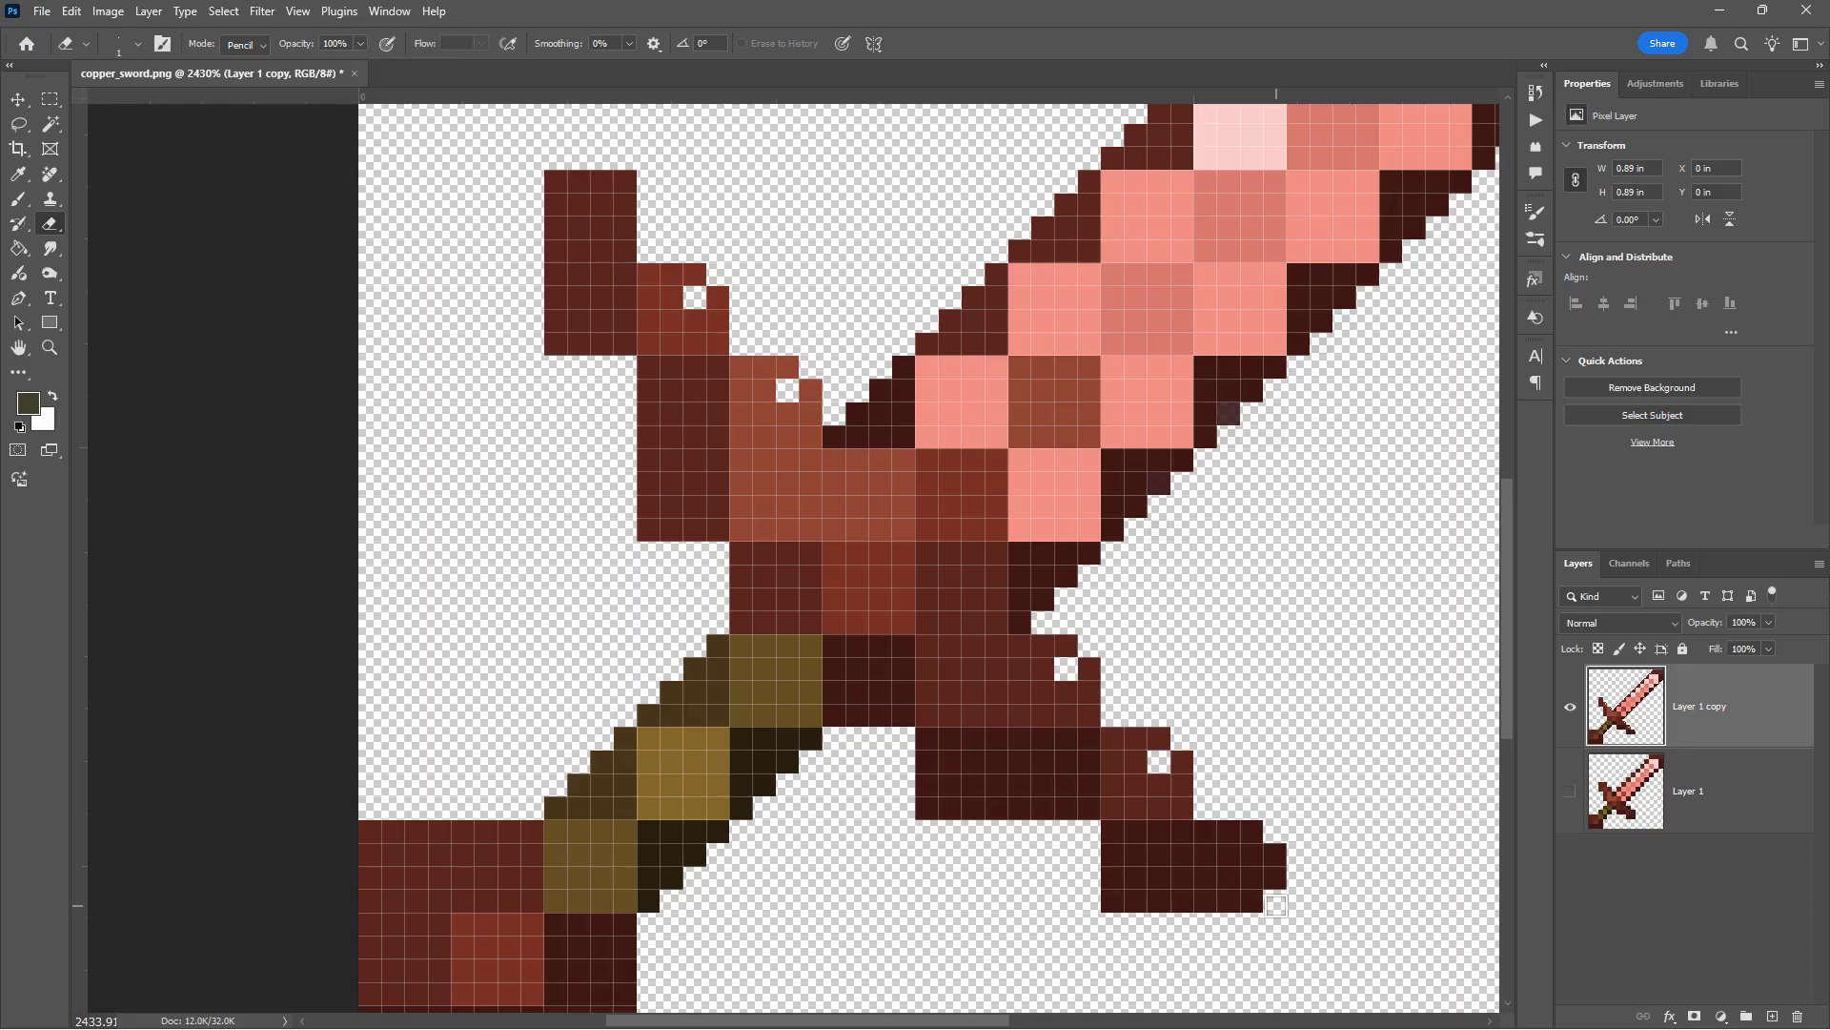
click(1111, 893)
click(926, 808)
click(641, 536)
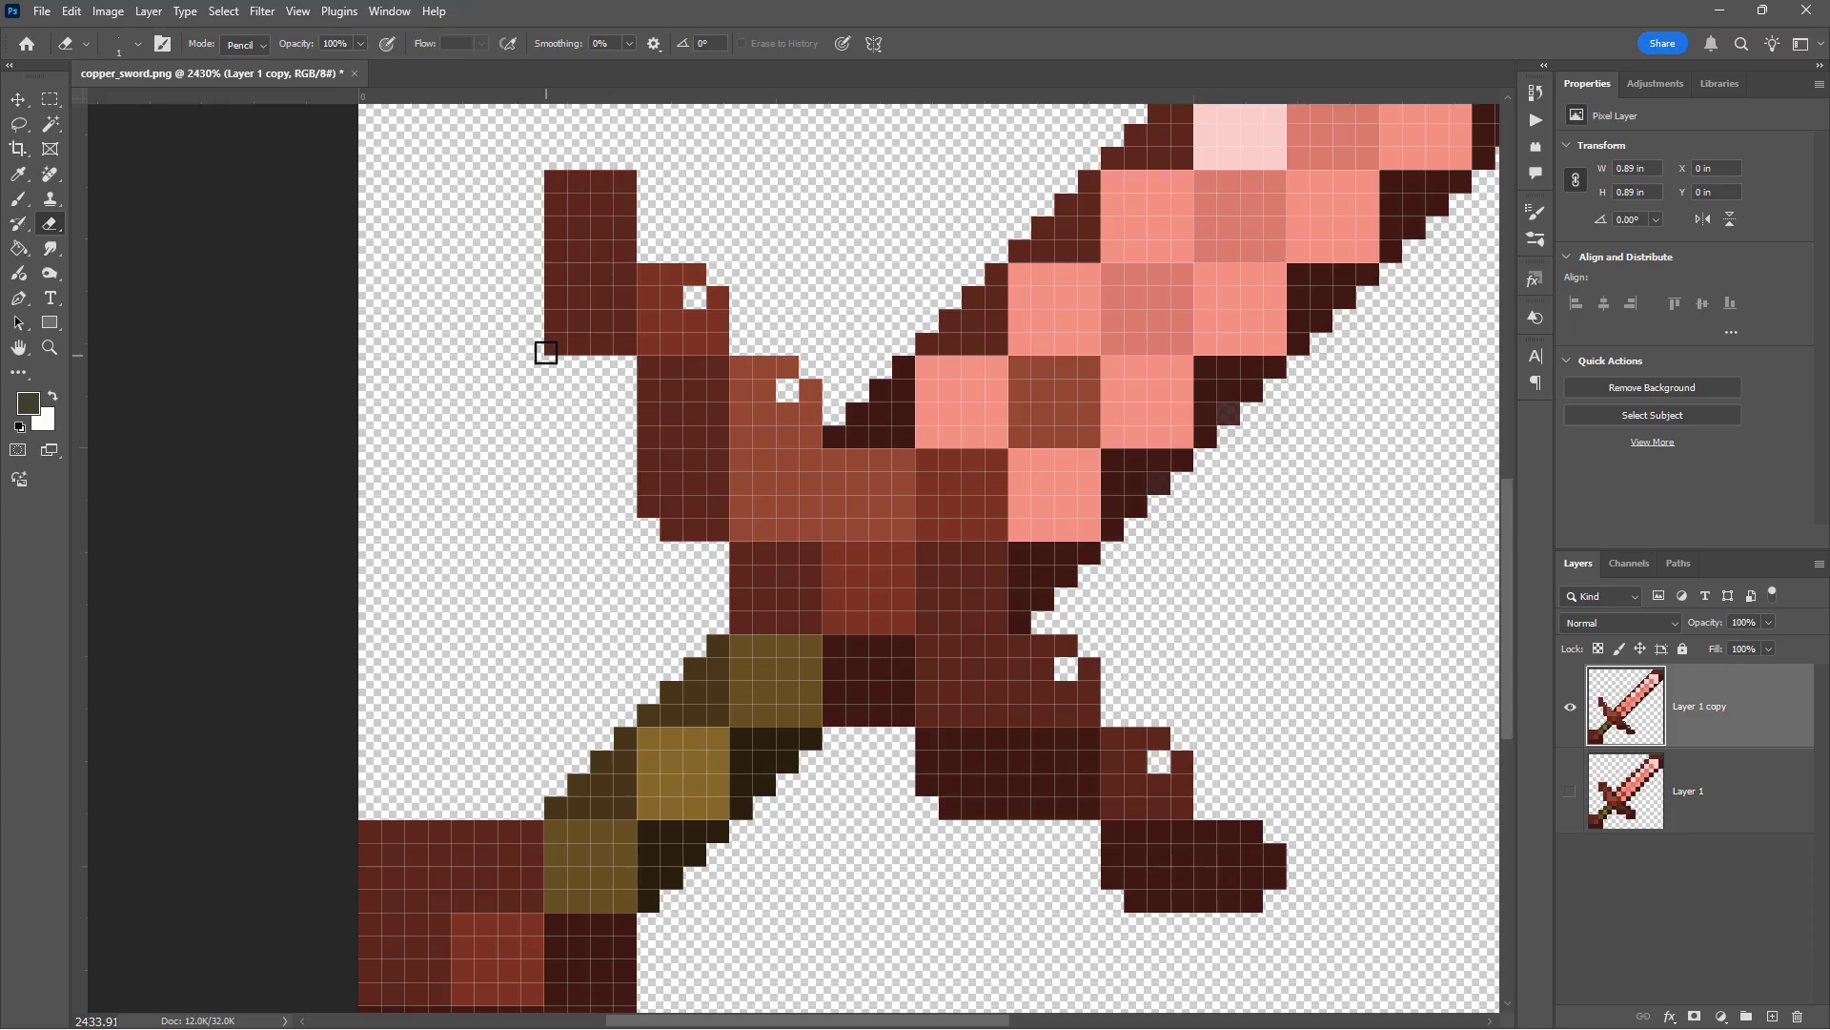
click(555, 343)
click(555, 182)
- Erase the next diagonal pixel inside each stepped guard block and cut a 2 × 3 pixel opening into both guard arm tips
click(671, 323)
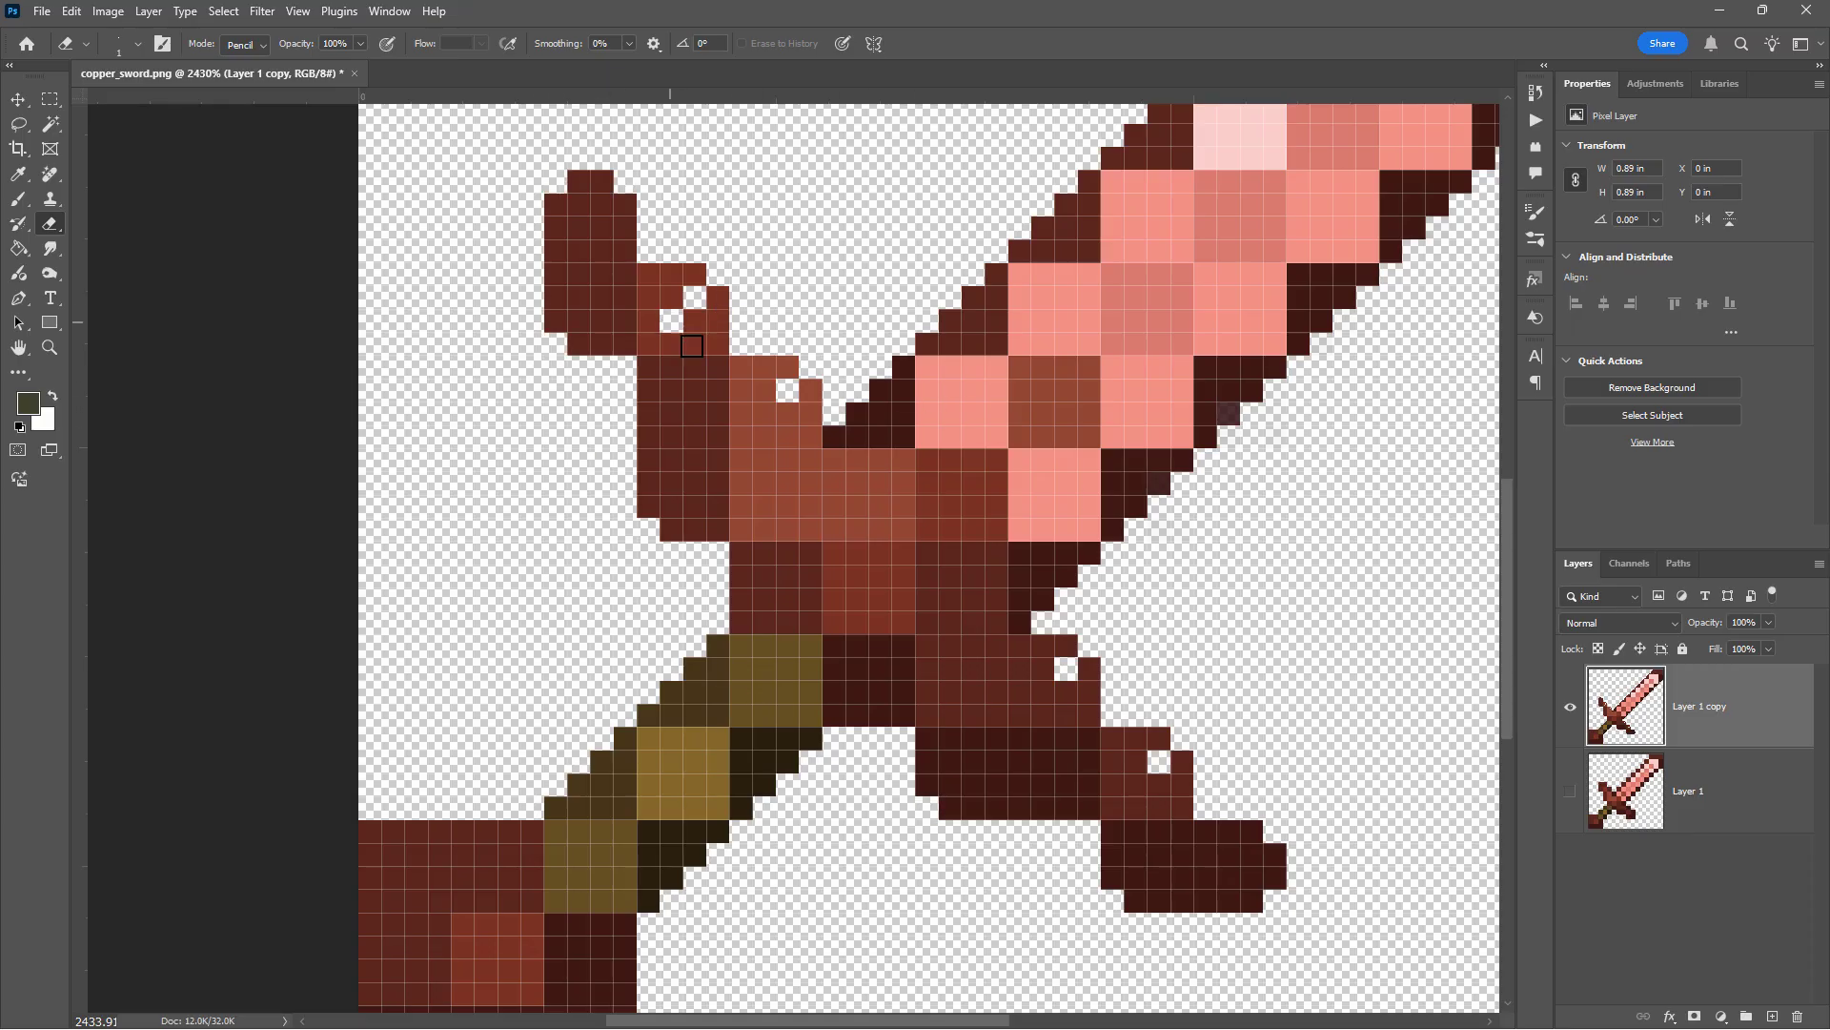
click(764, 414)
click(1044, 690)
click(1135, 783)
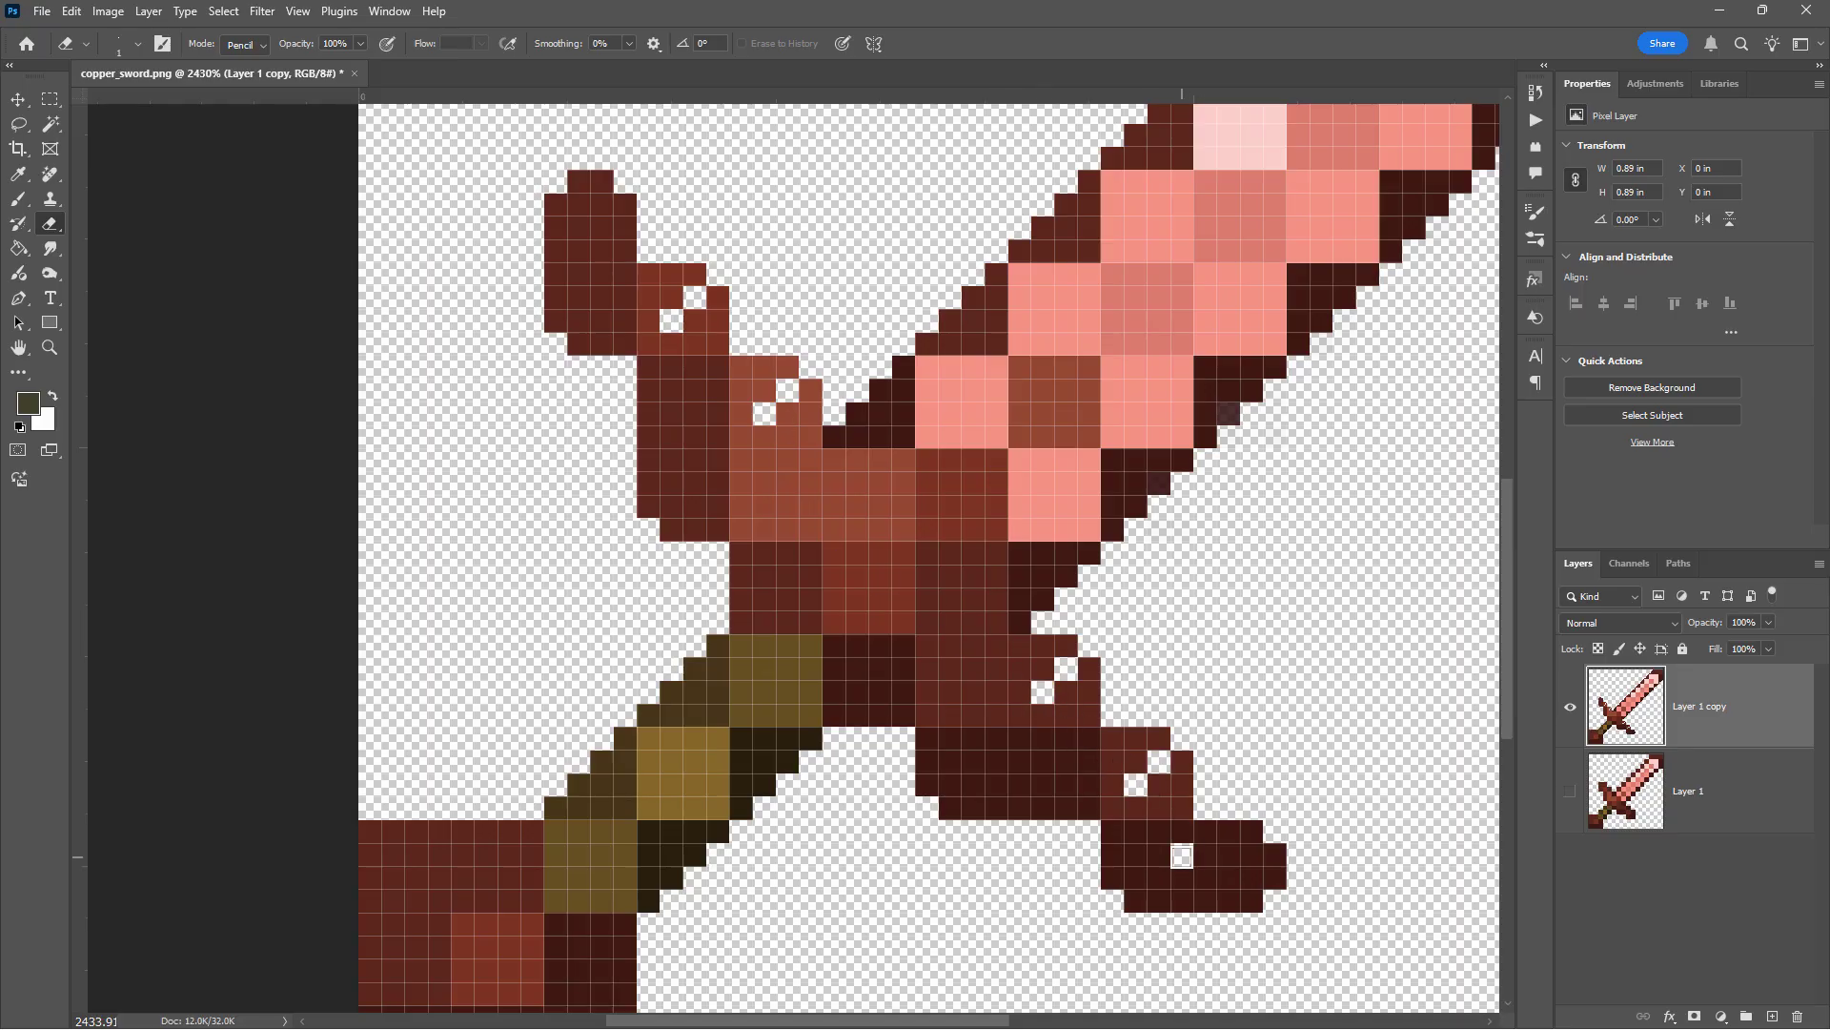
drag(1182, 856, 1230, 855)
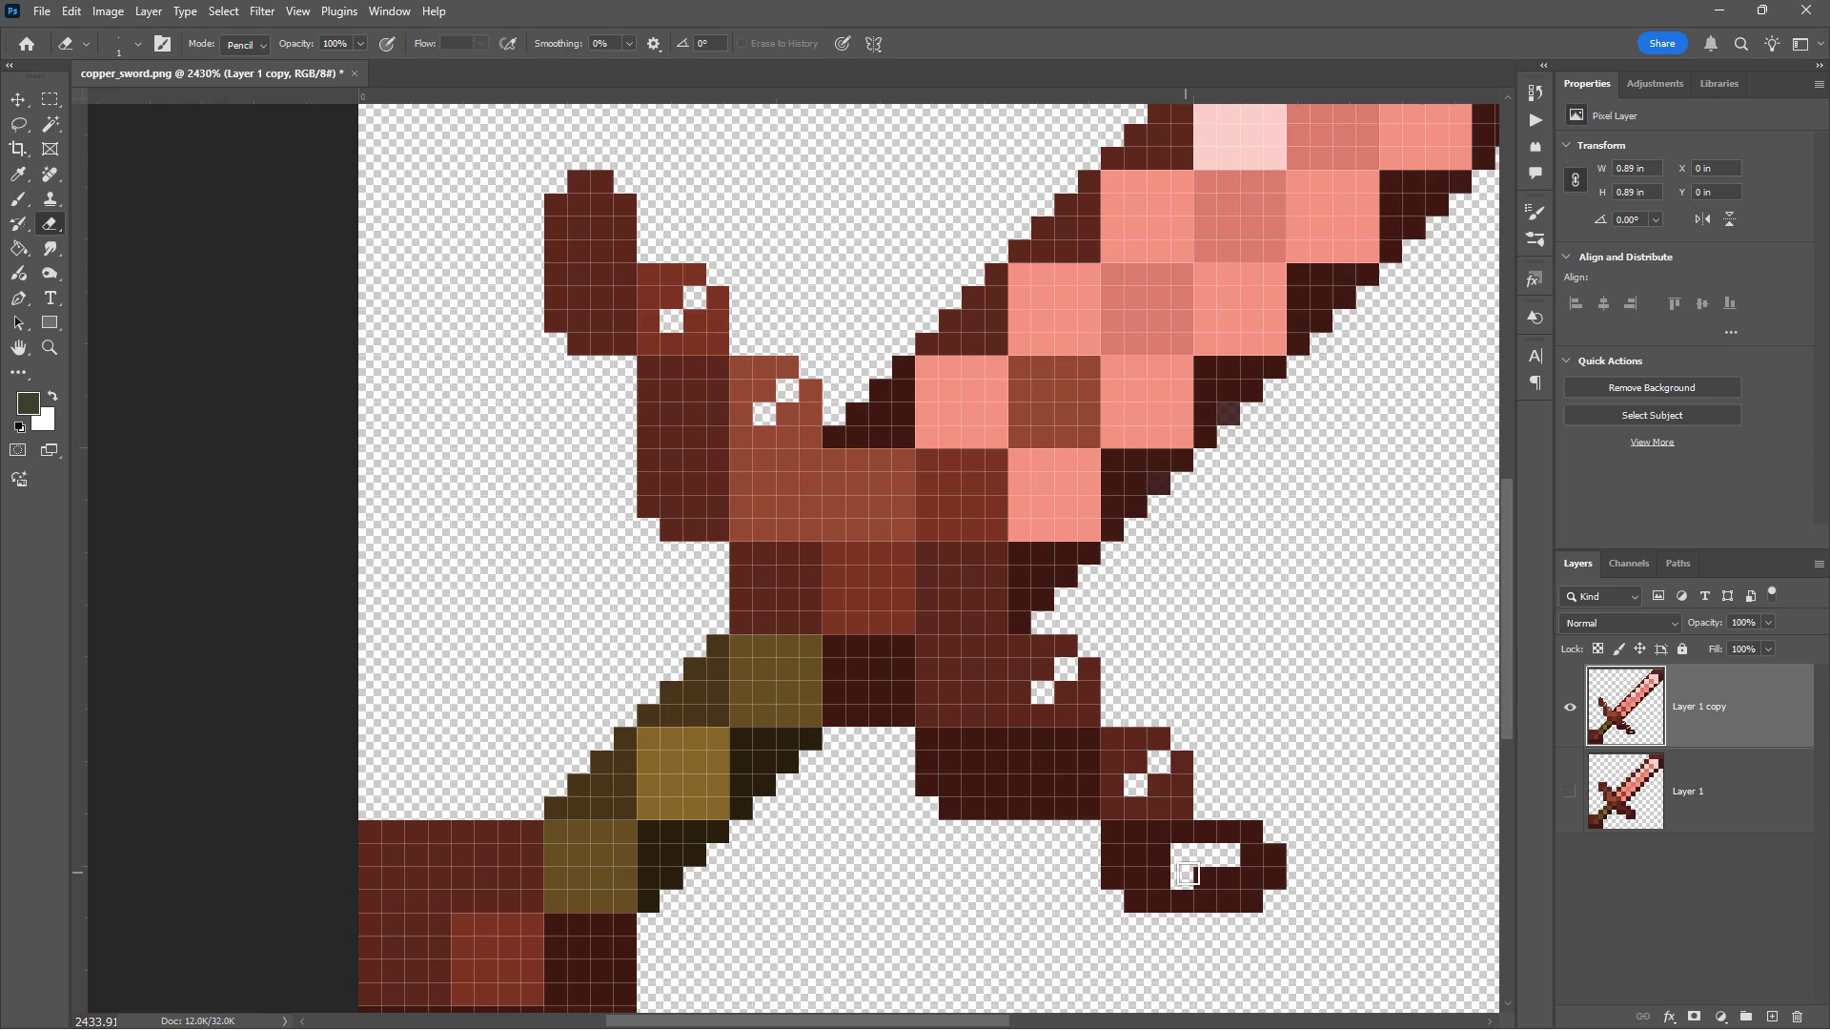
drag(599, 238, 580, 272)
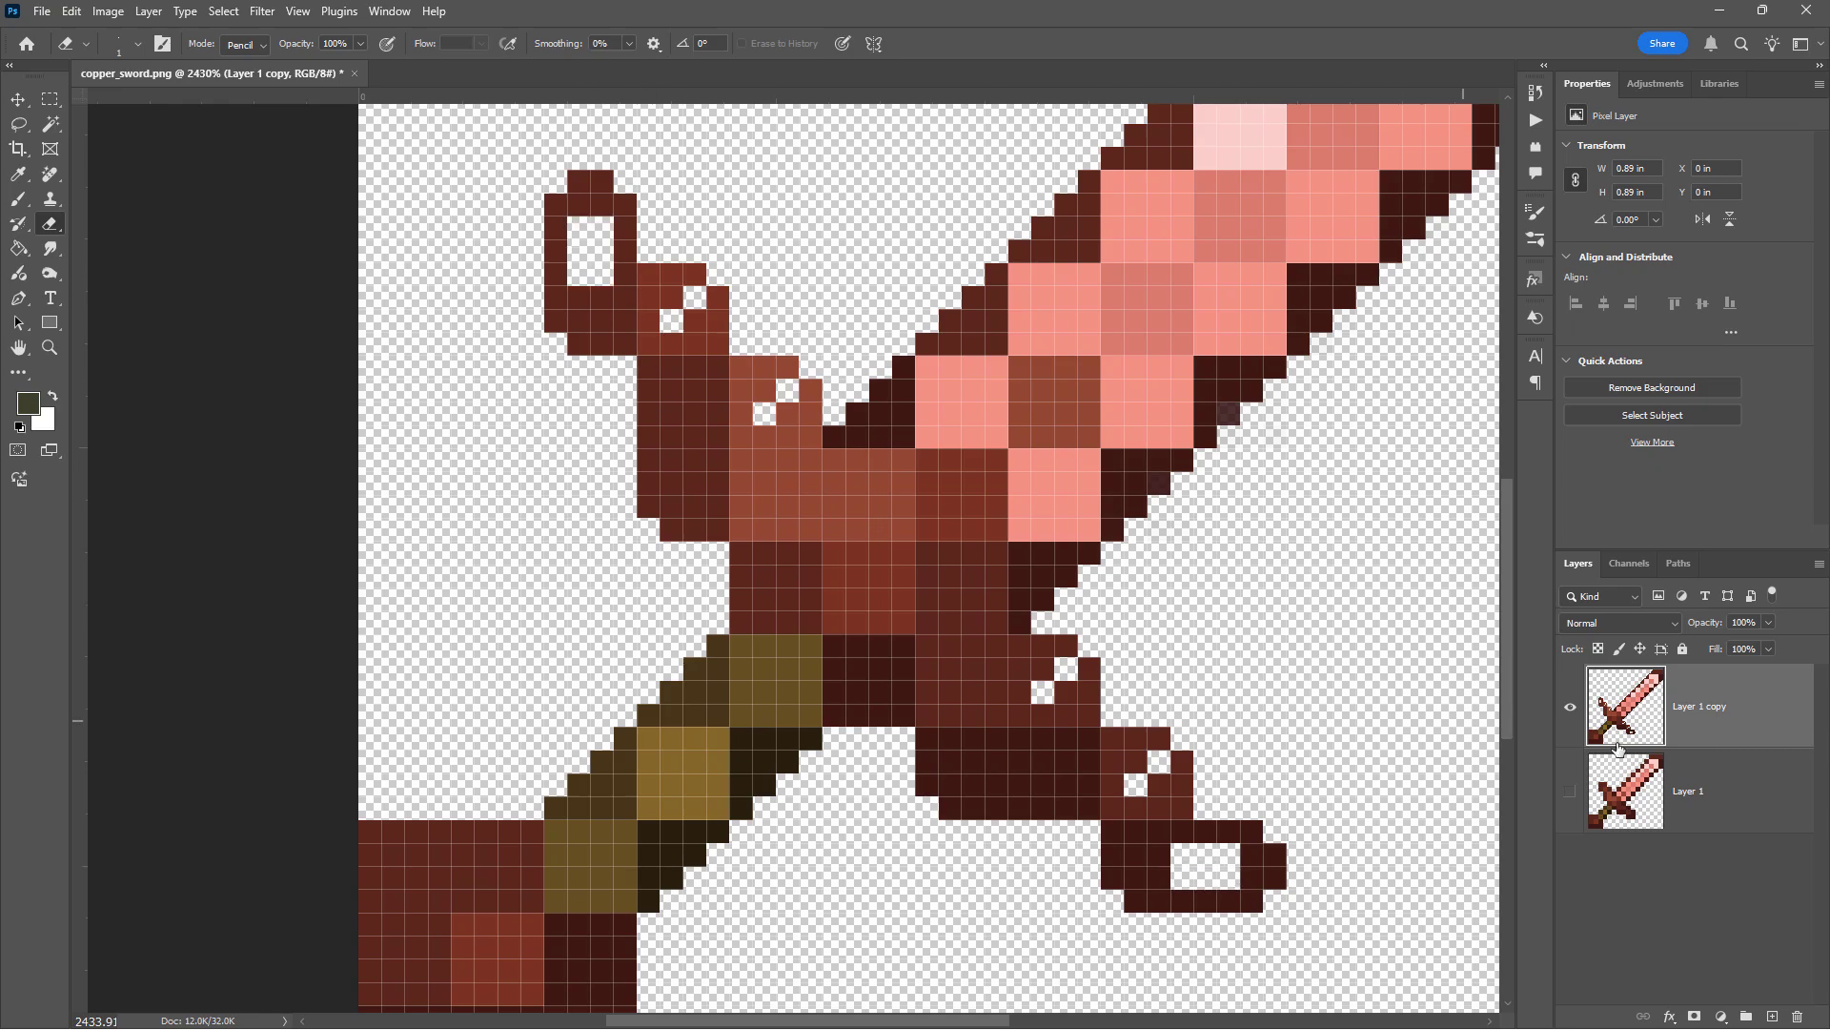
- Hollow out the pommel by erasing the 4 × 4 pixel block at its centre
scroll(863, 880, down, 3)
scroll(864, 881, left, 2)
mouse_move(535, 845)
mouse_down()
mouse_move(547, 786)
mouse_move(605, 784)
mouse_move(615, 837)
mouse_move(571, 846)
mouse_move(583, 805)
mouse_up()
drag(807, 831, 744, 894)
drag(1135, 617, 974, 750)
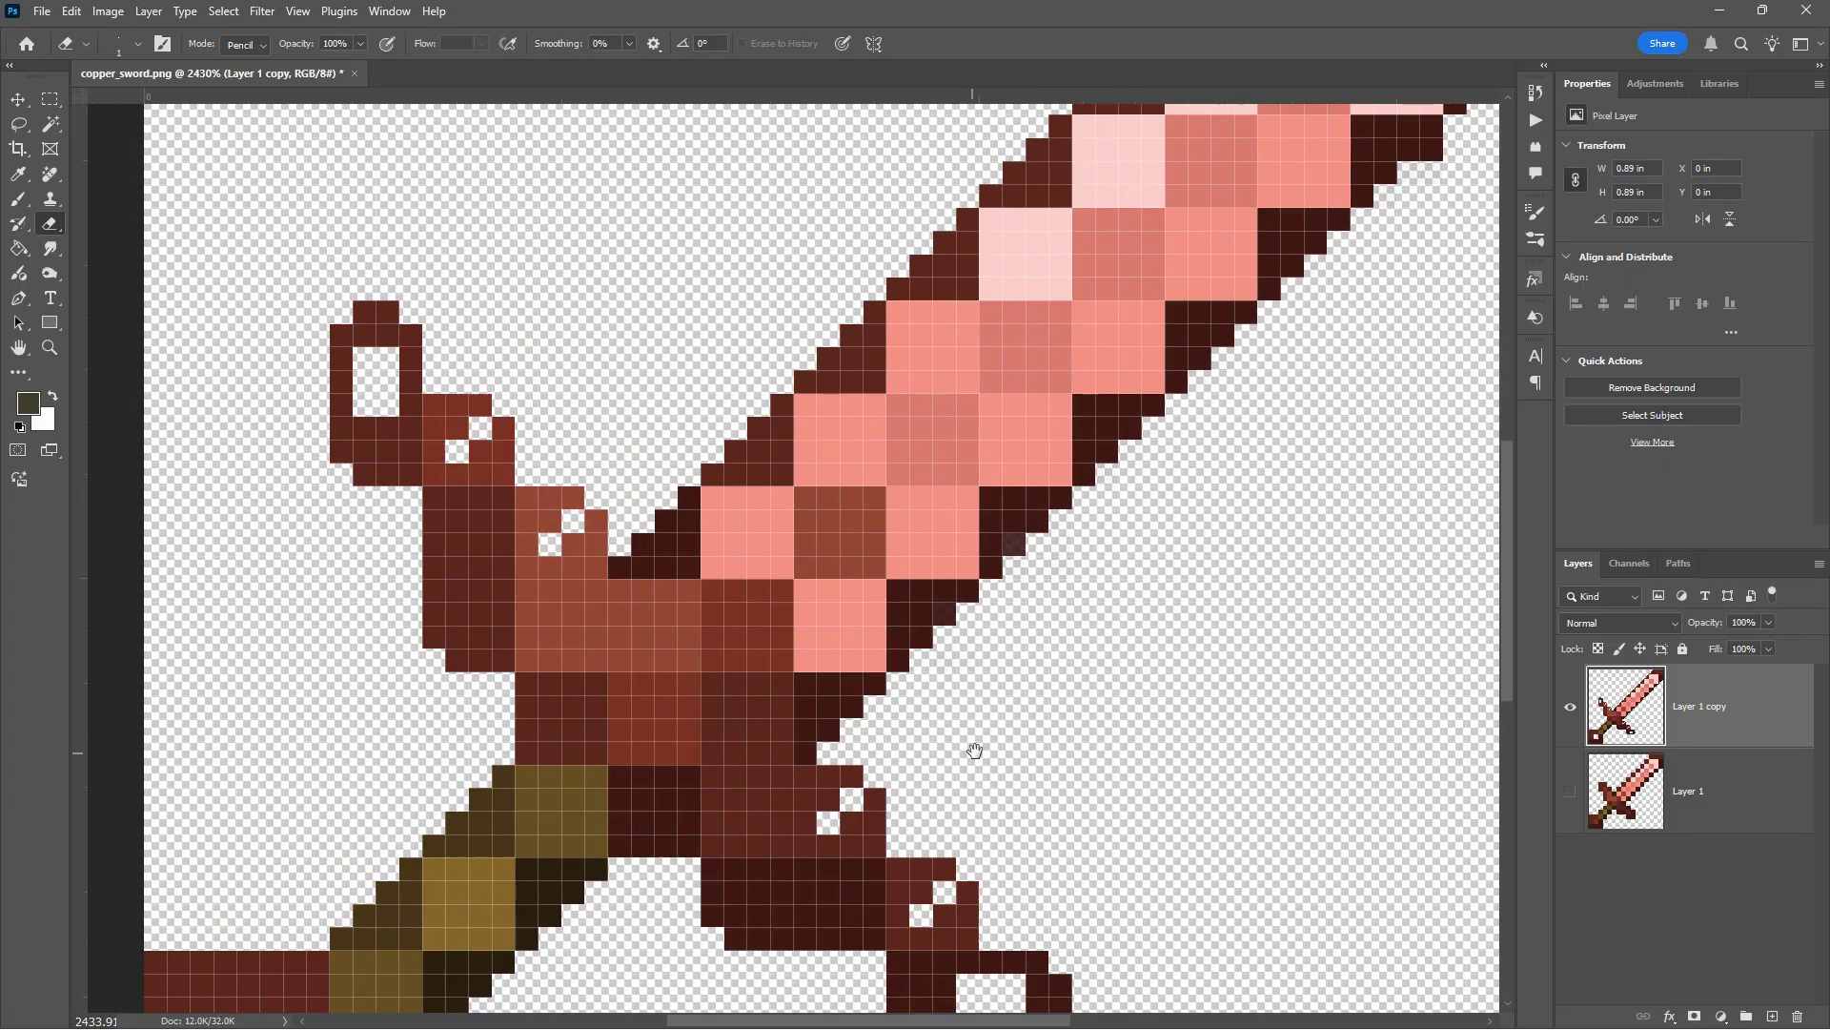
drag(1067, 686, 1118, 627)
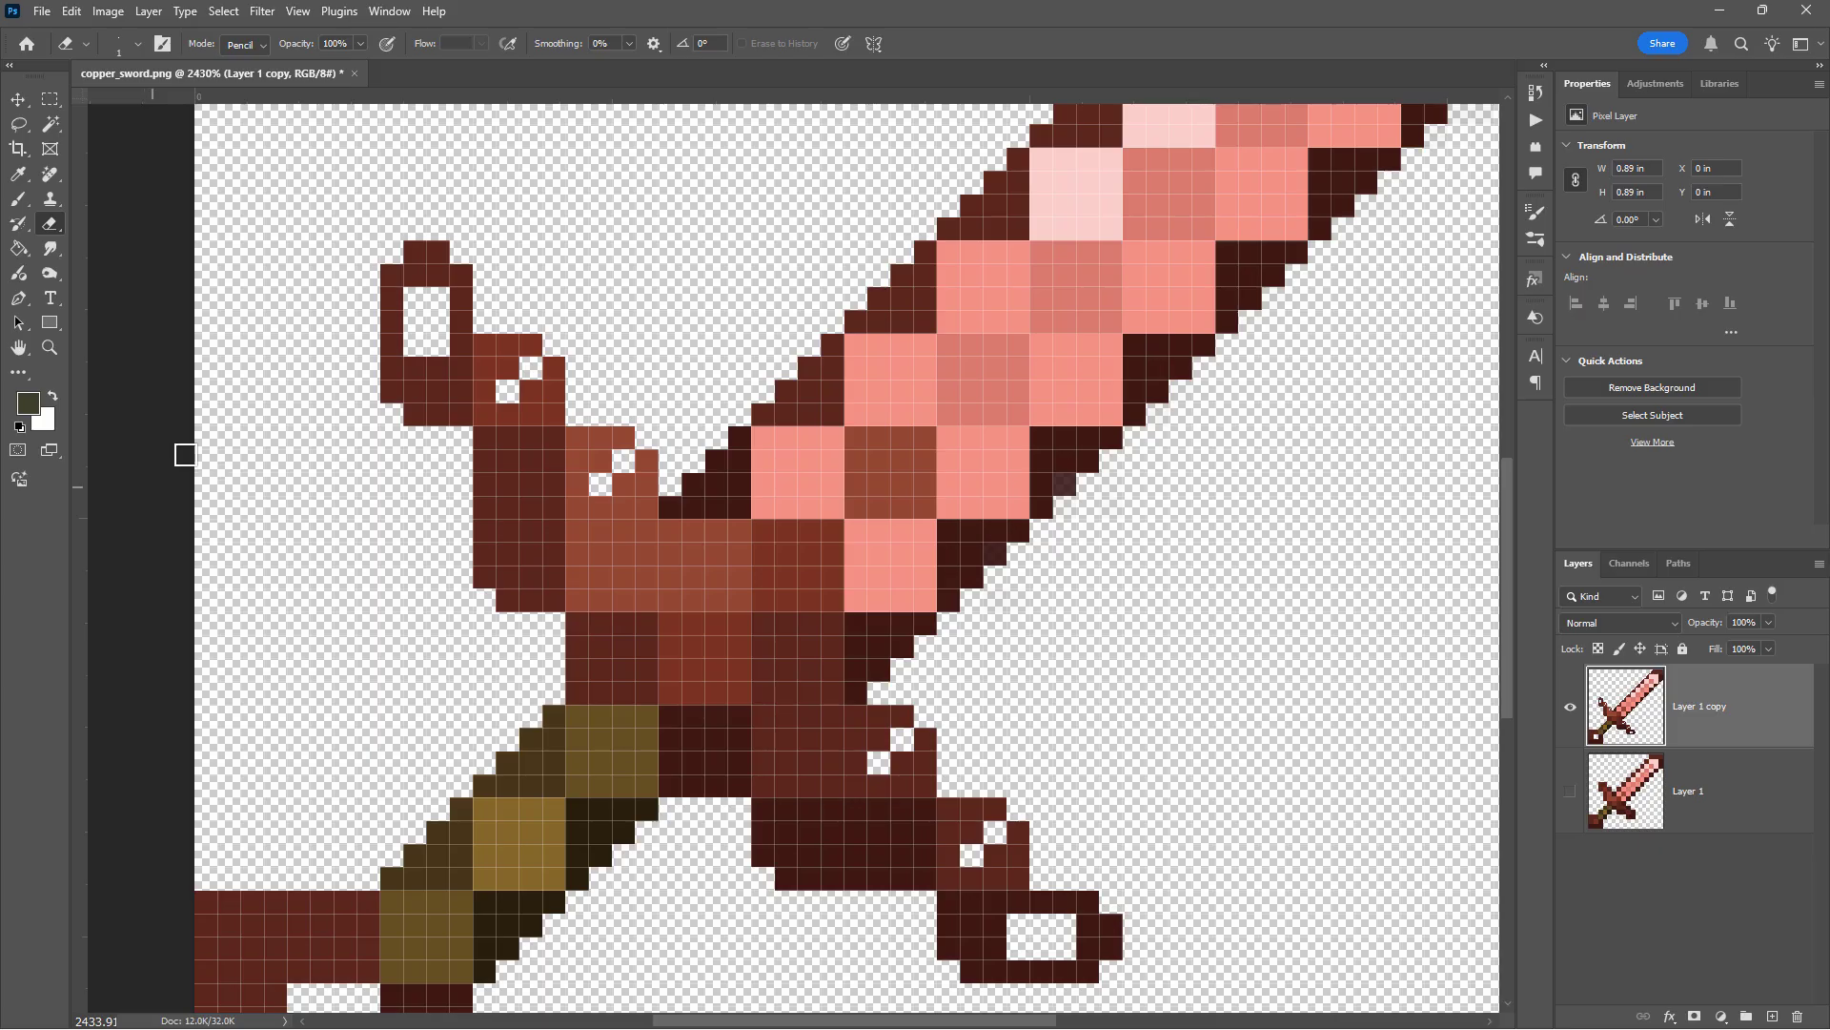
- Switch to the Pencil tool and set the foreground colour to golden yellow #febc0b
key(b)
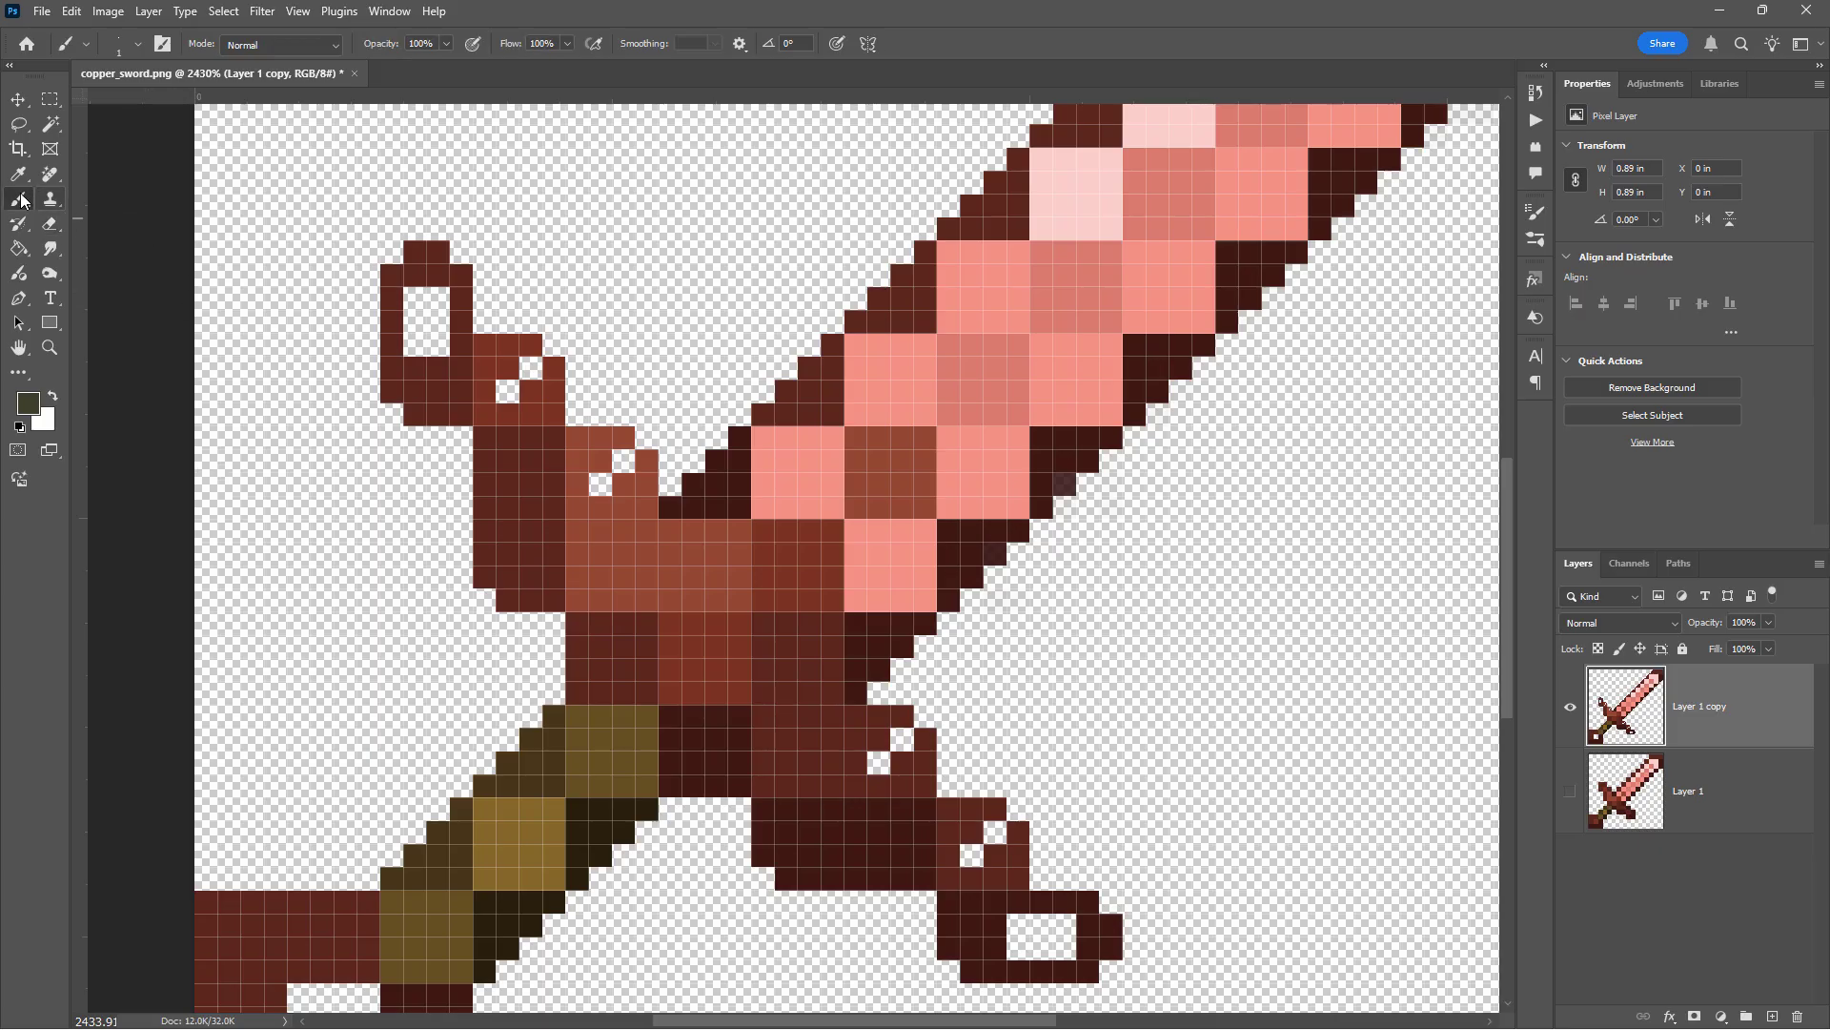
right_click(18, 198)
click(98, 216)
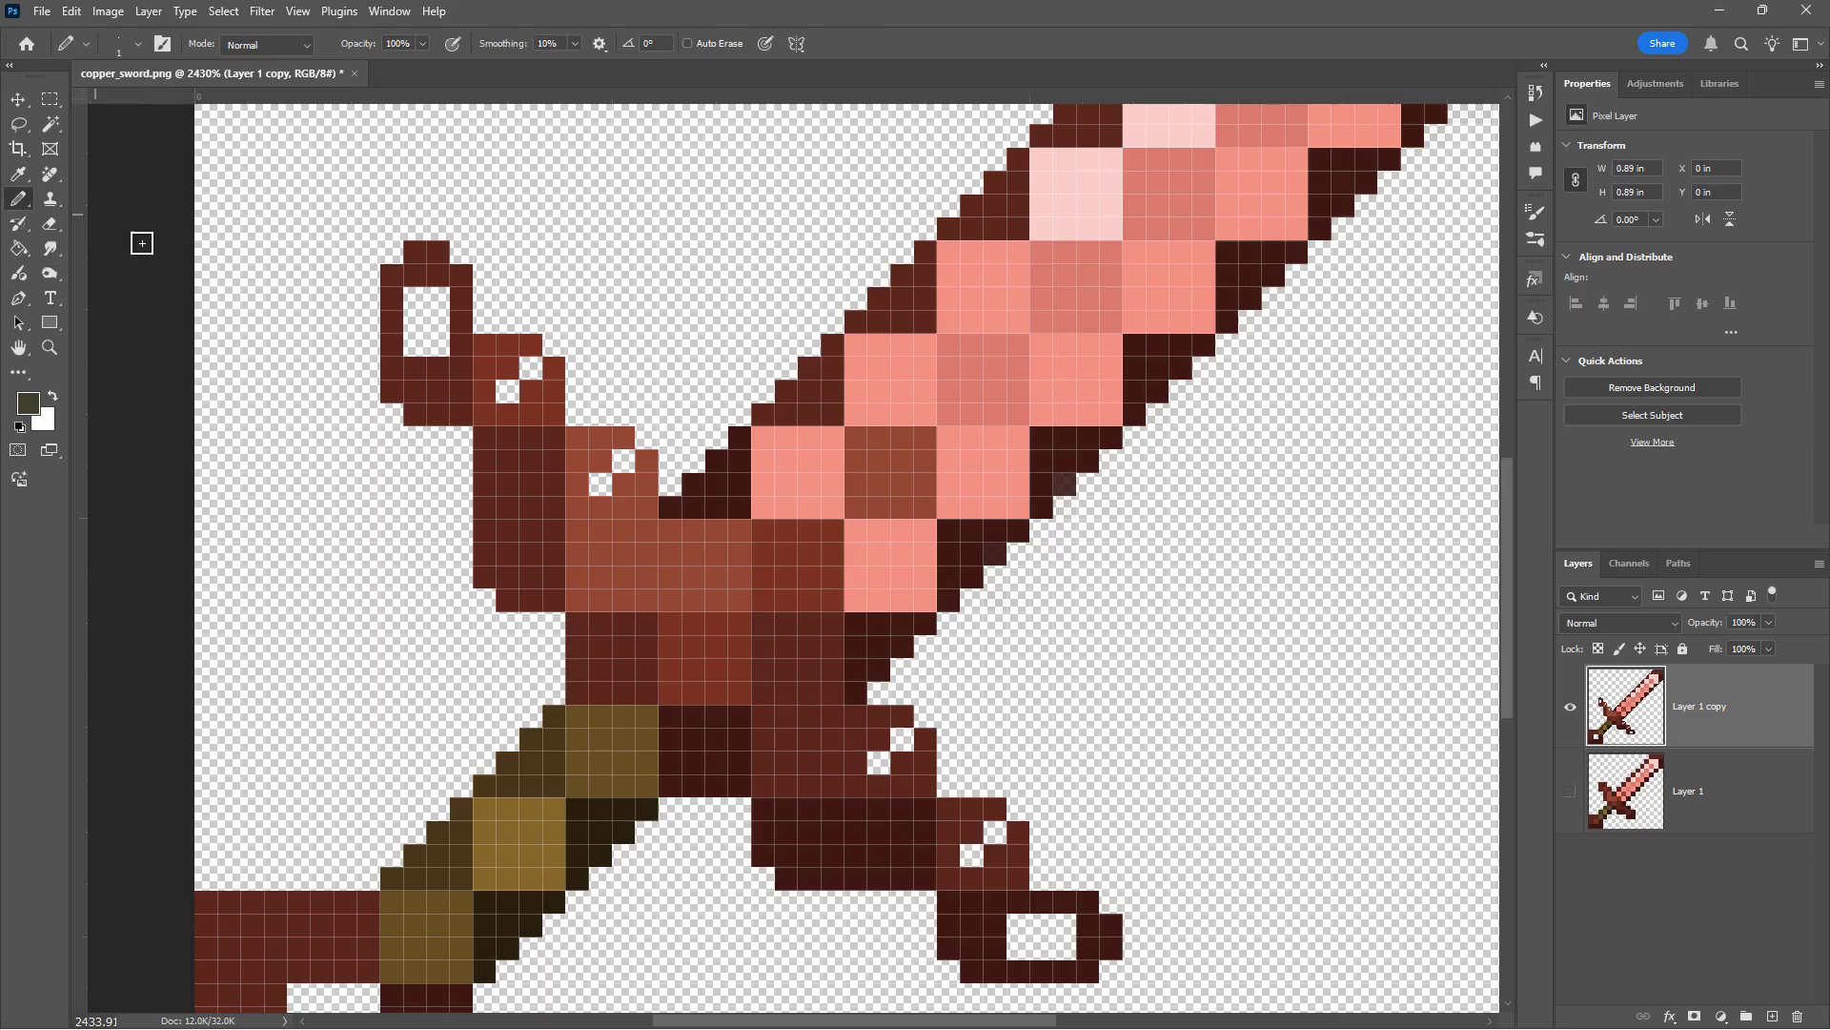
alt+click(811, 485)
click(28, 403)
click(1541, 492)
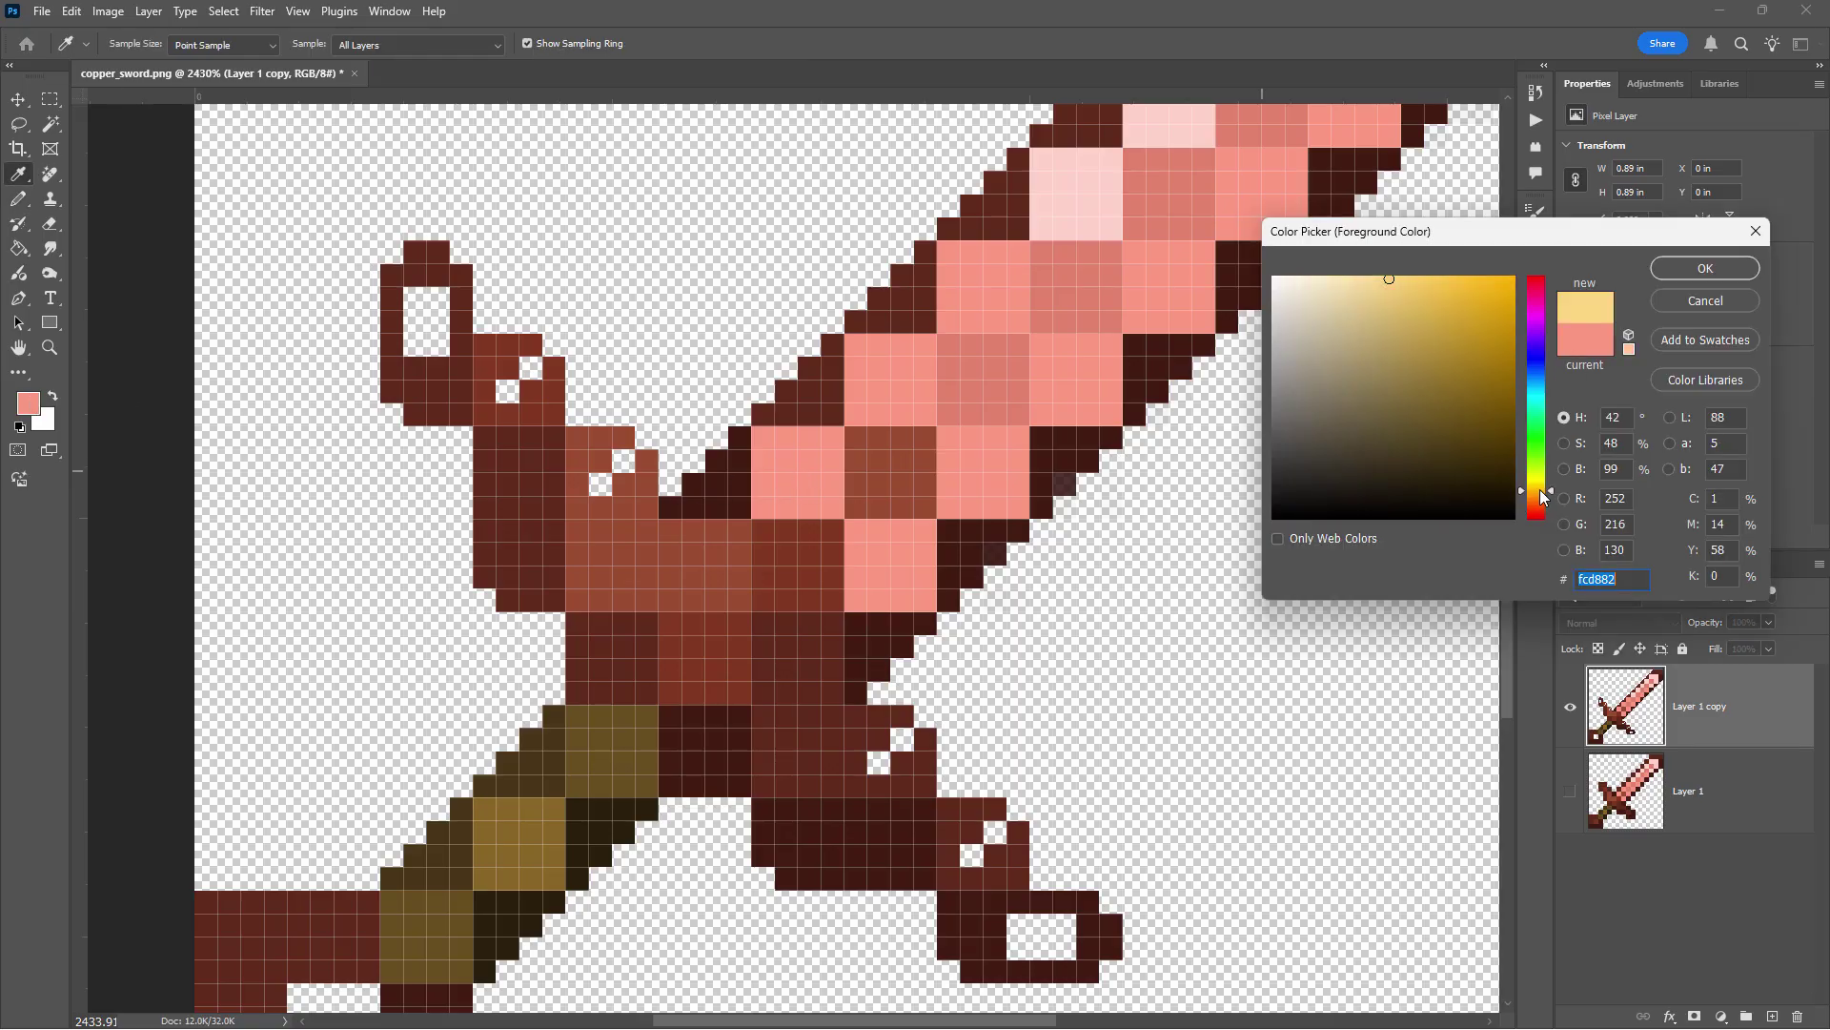
drag(1545, 496, 1544, 490)
click(1505, 277)
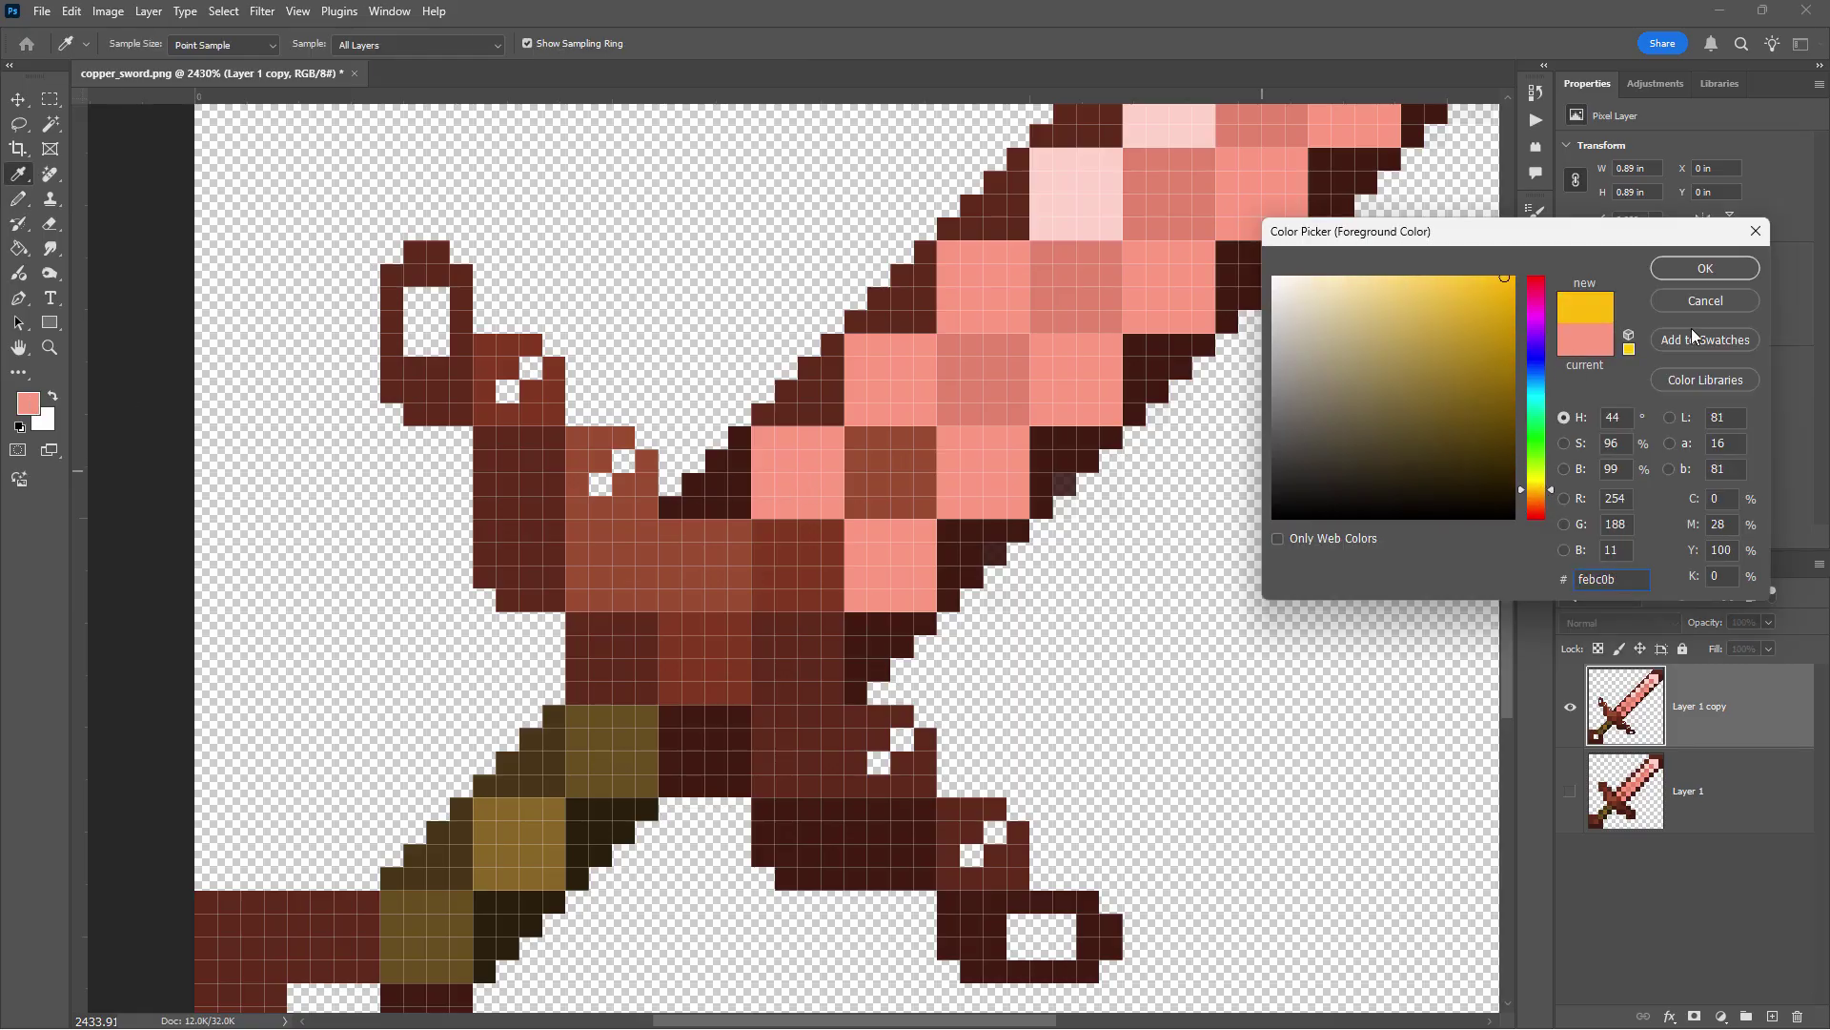
click(1693, 271)
- Draw a stepped yellow diagonal stripe along the middle of the blade, running from the guard to the tip
key(b)
click(925, 438)
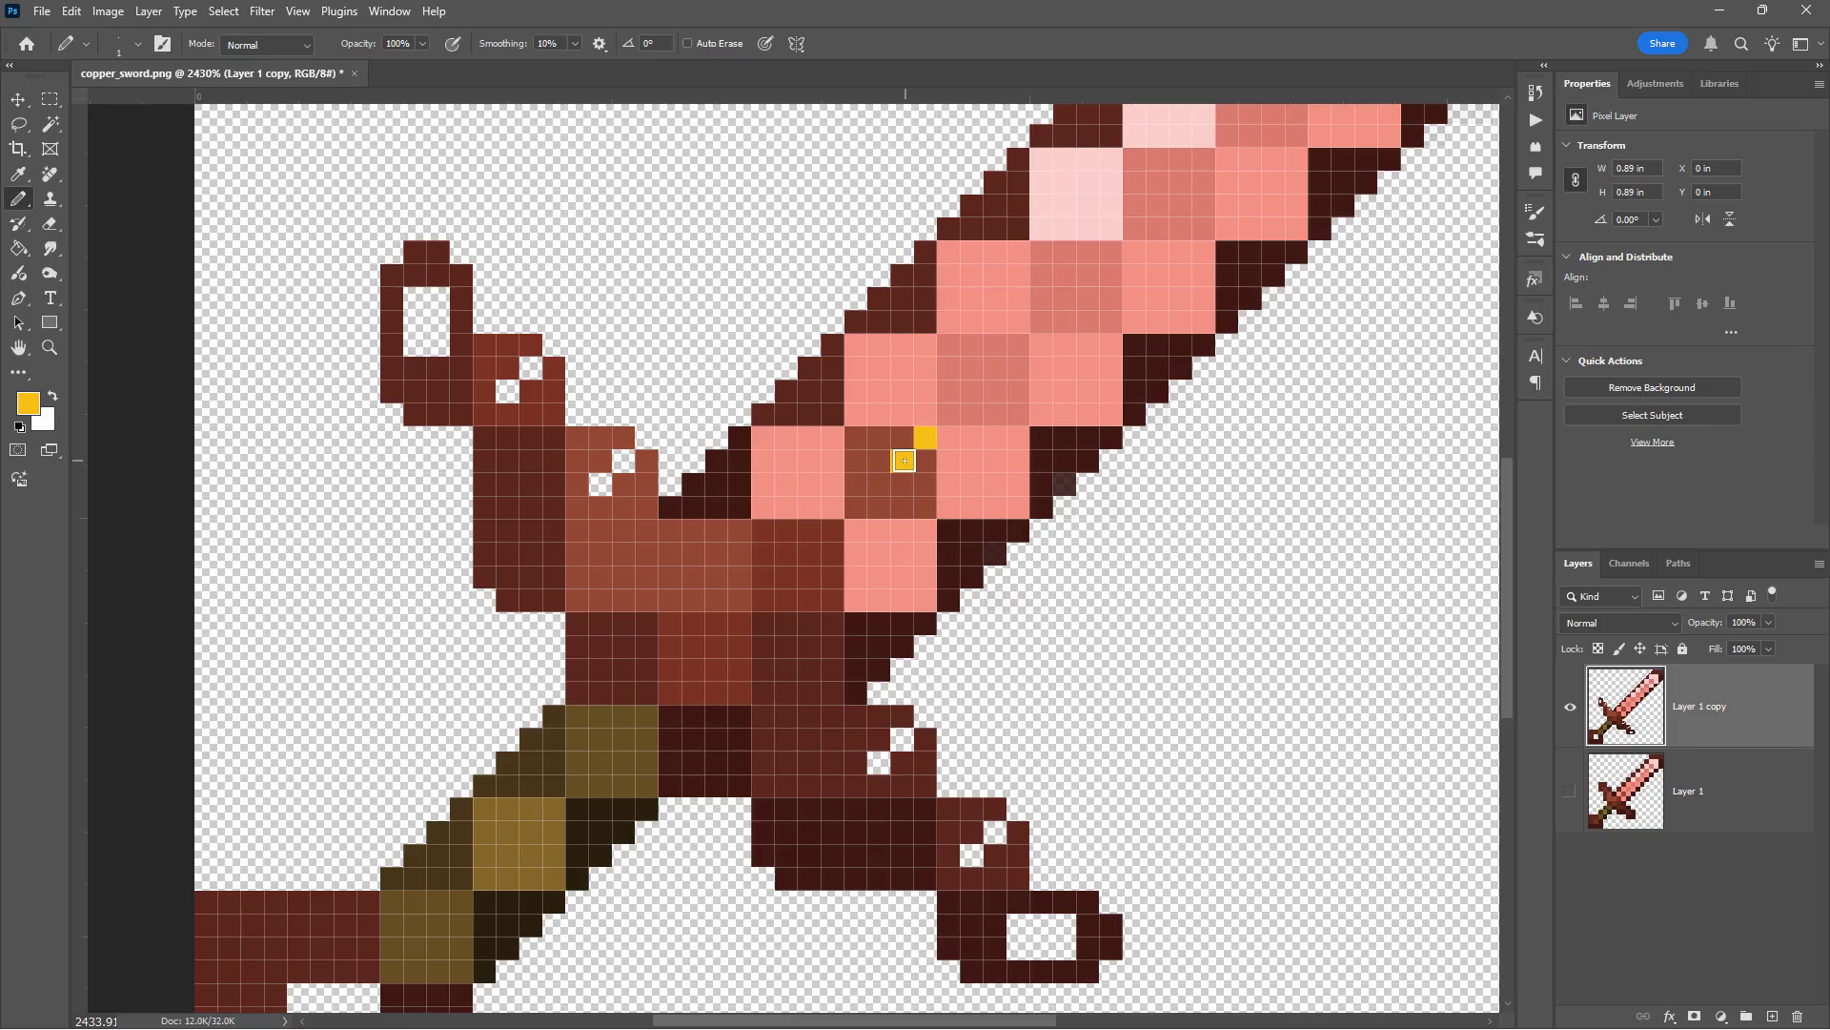
mouse_move(904, 460)
mouse_down()
mouse_move(810, 556)
mouse_move(878, 467)
mouse_up()
mouse_move(861, 480)
mouse_down()
mouse_move(935, 464)
mouse_move(918, 448)
mouse_move(1017, 352)
mouse_up()
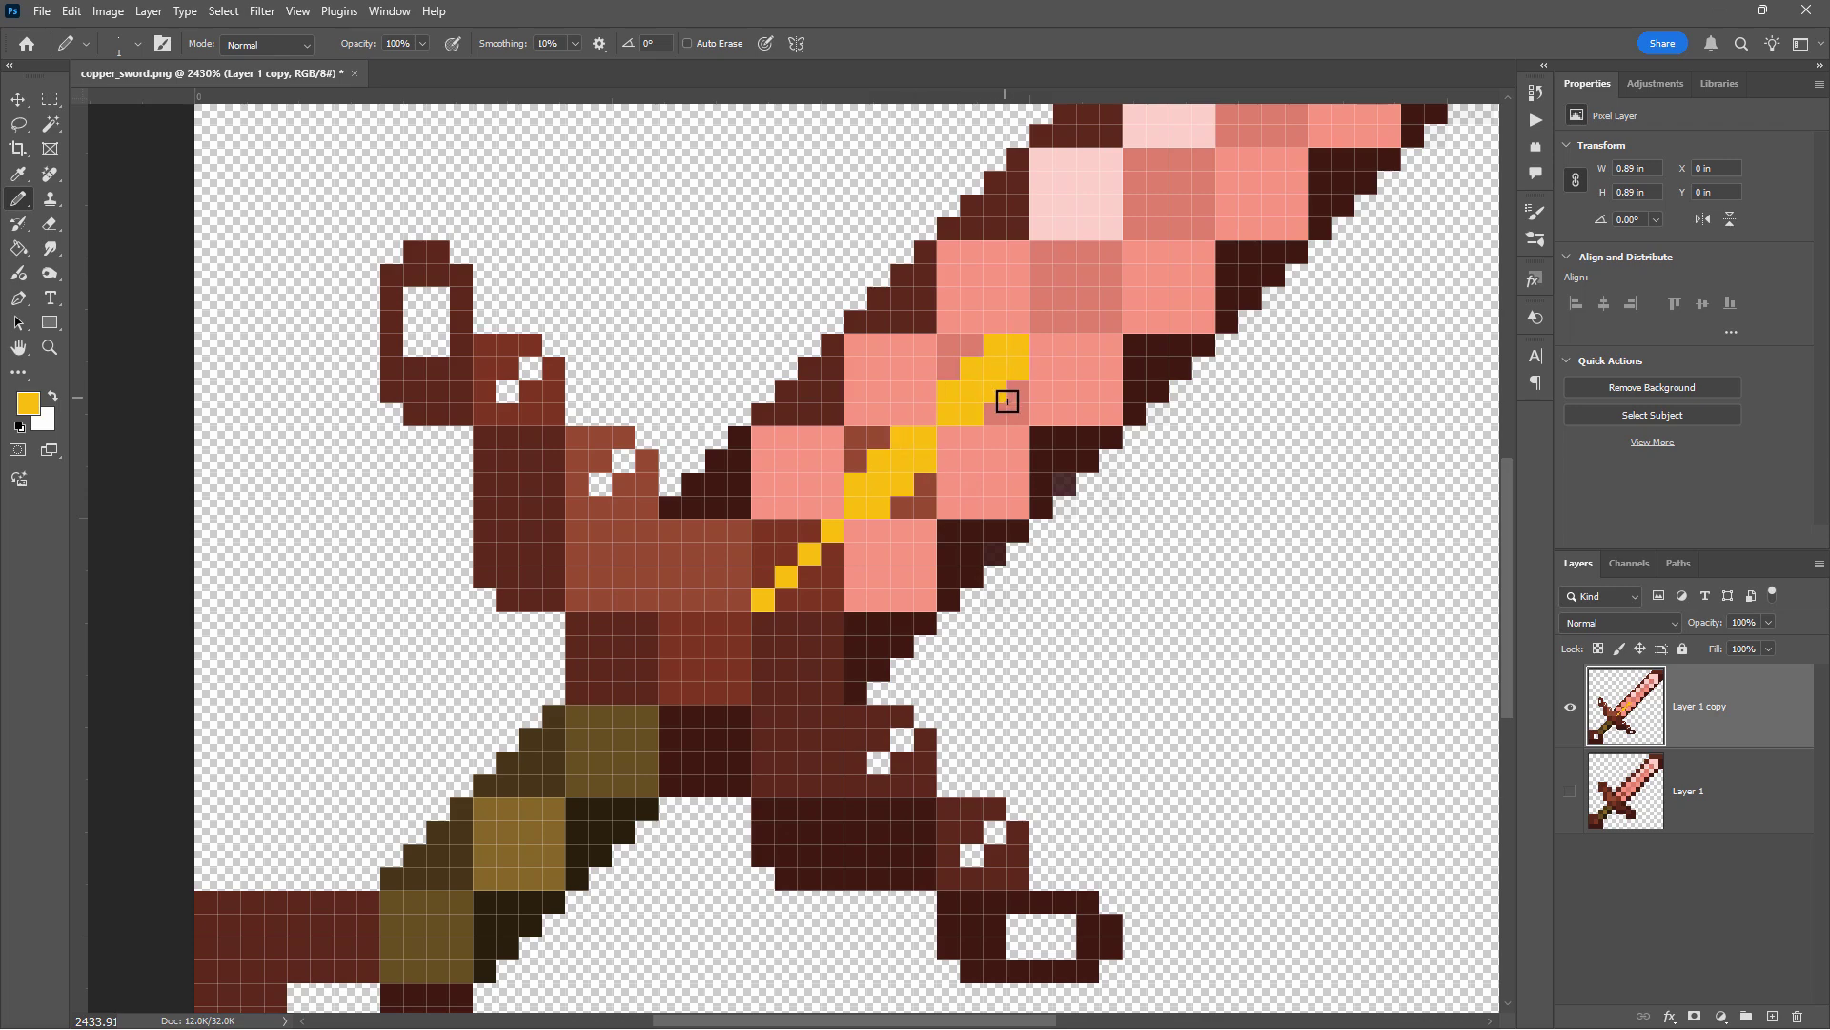
scroll(901, 599, down, 3)
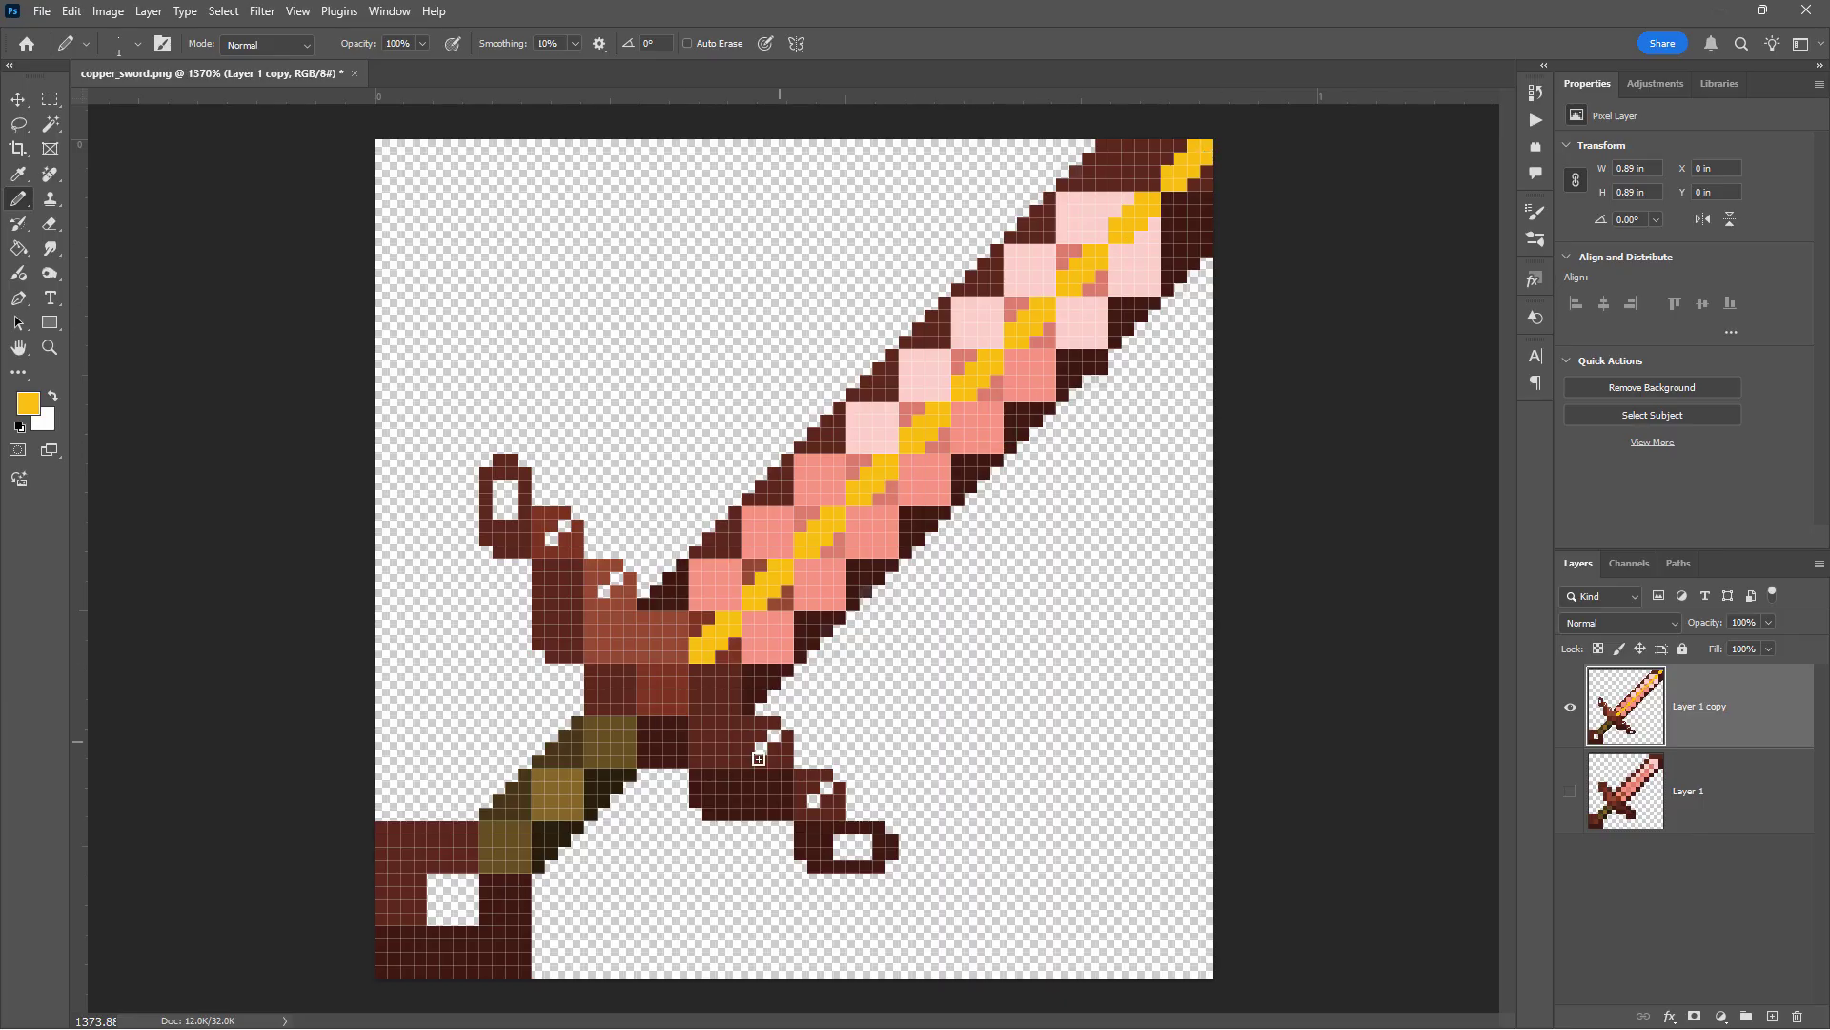
key(v)
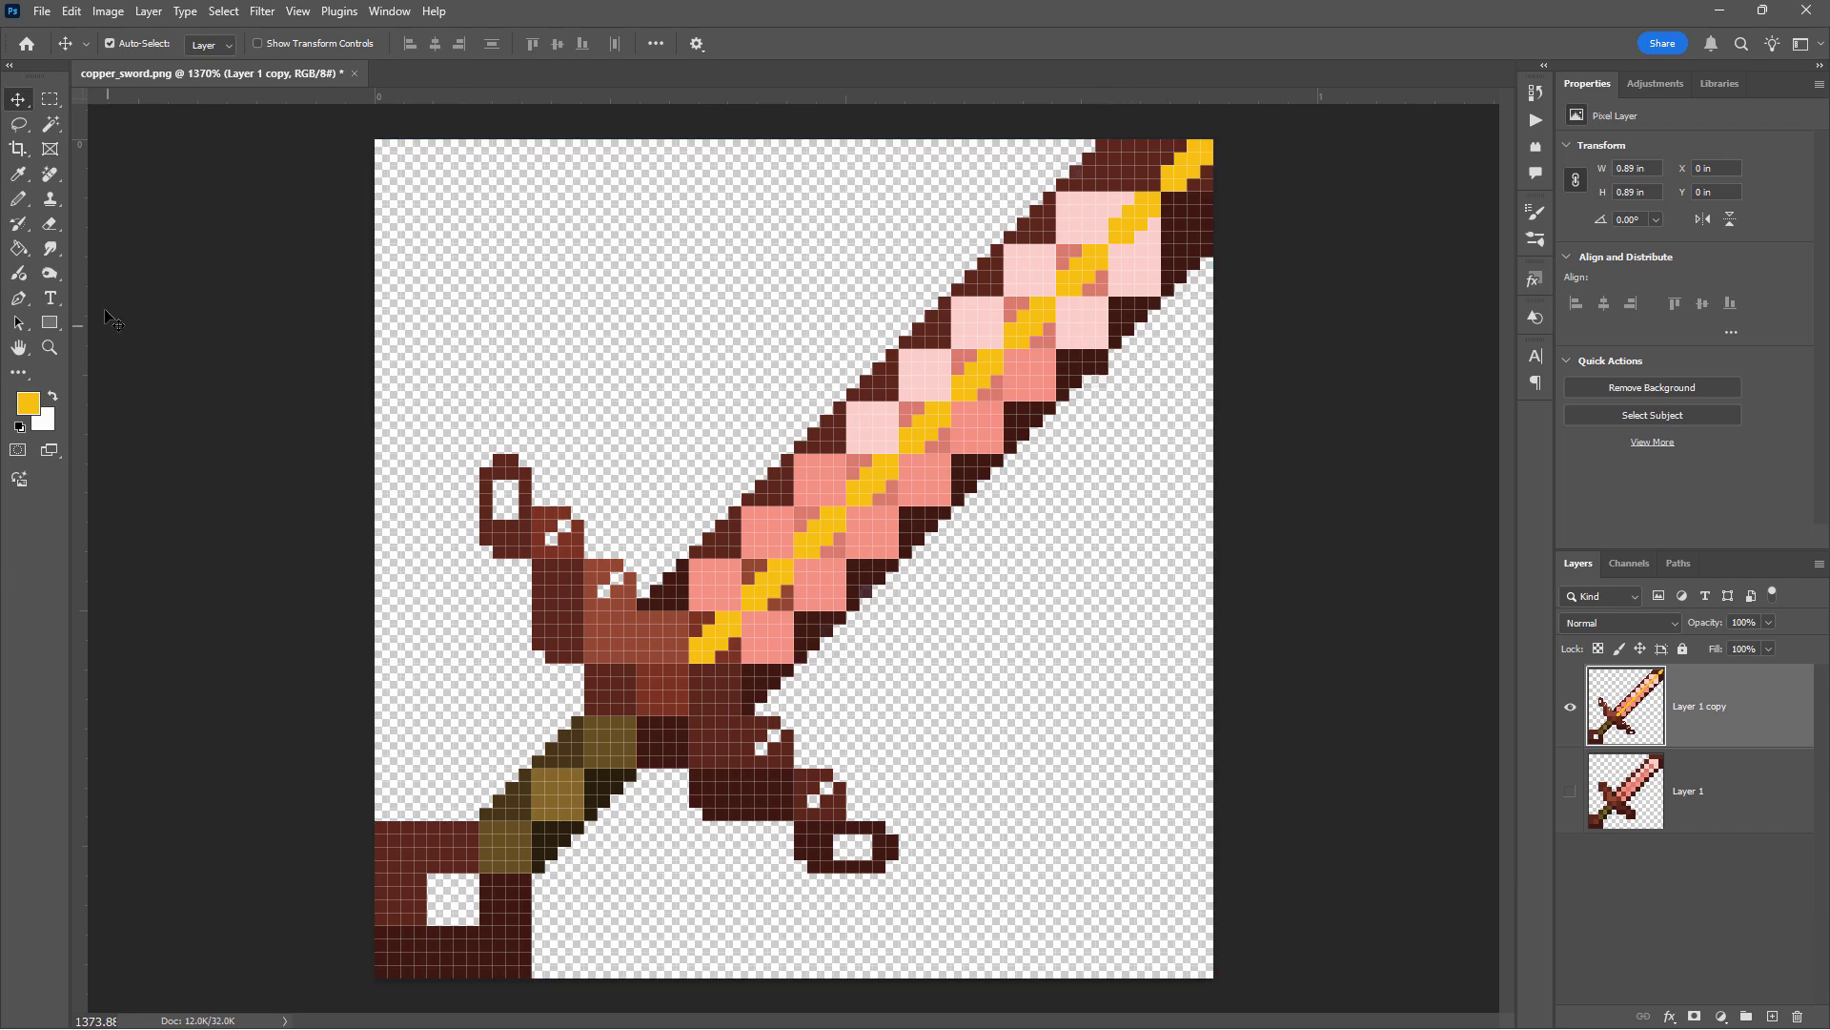
key(e)
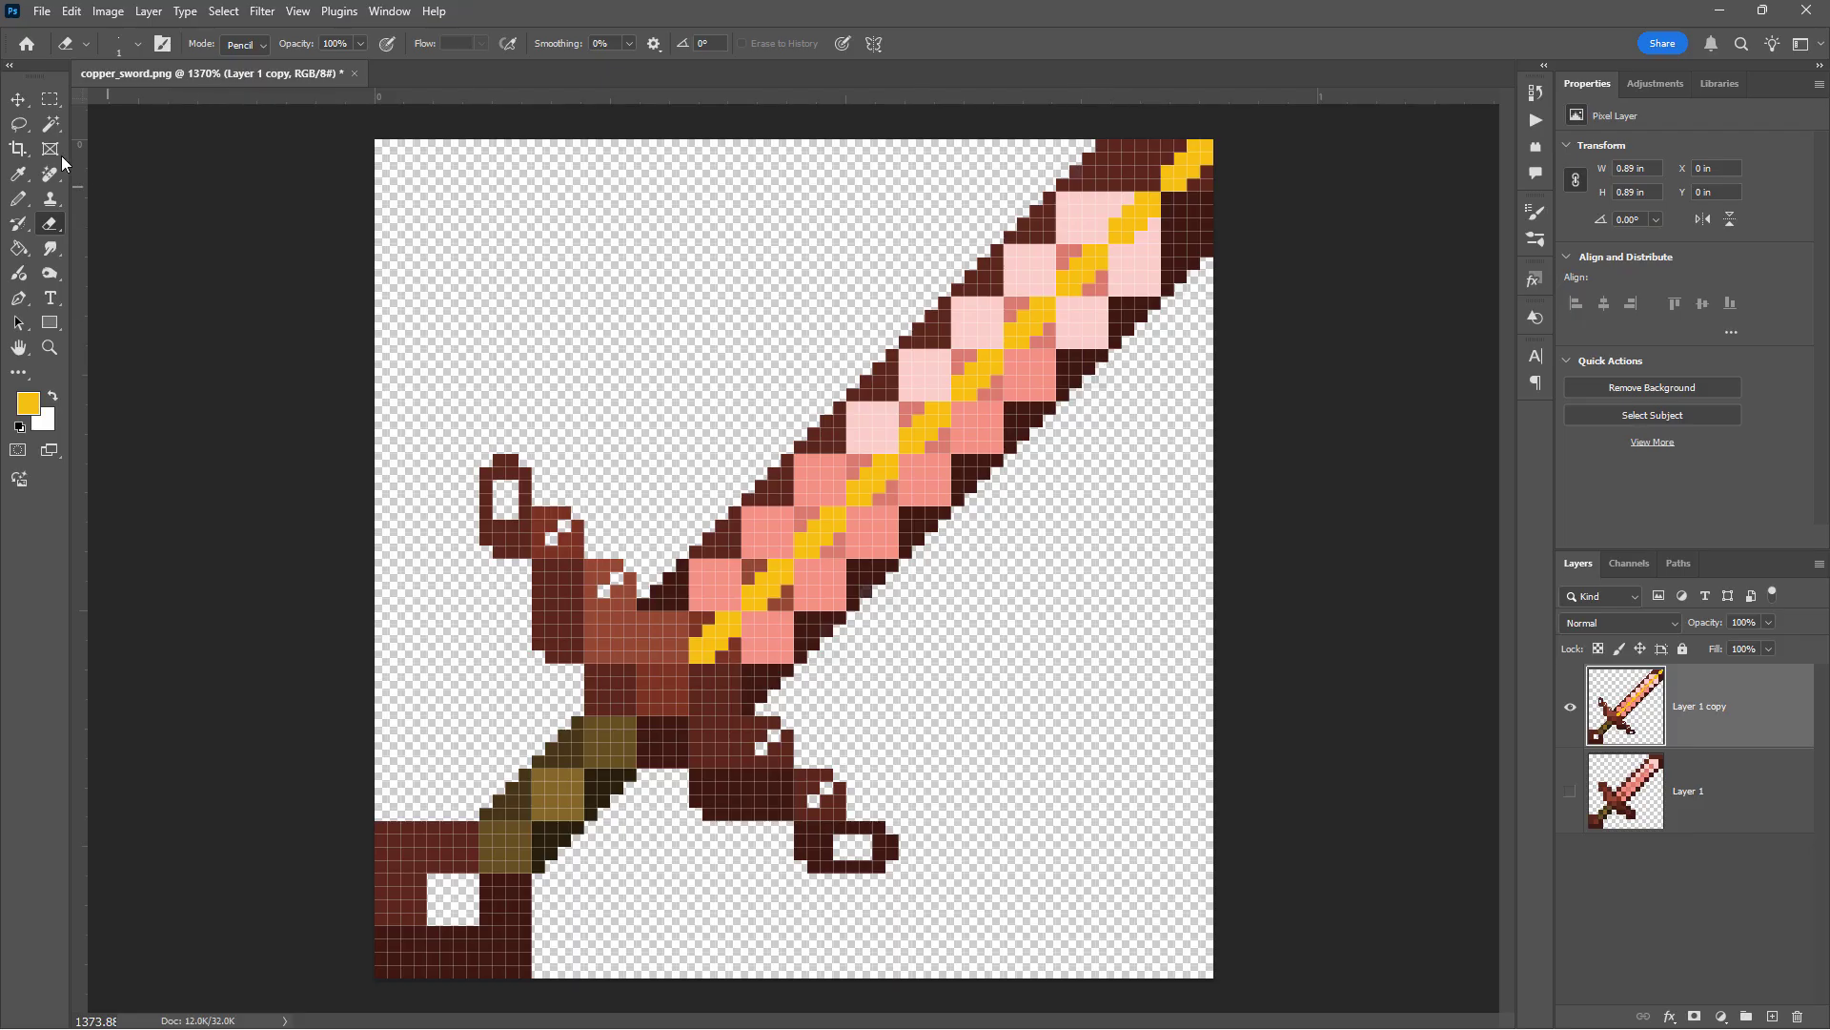
click(18, 99)
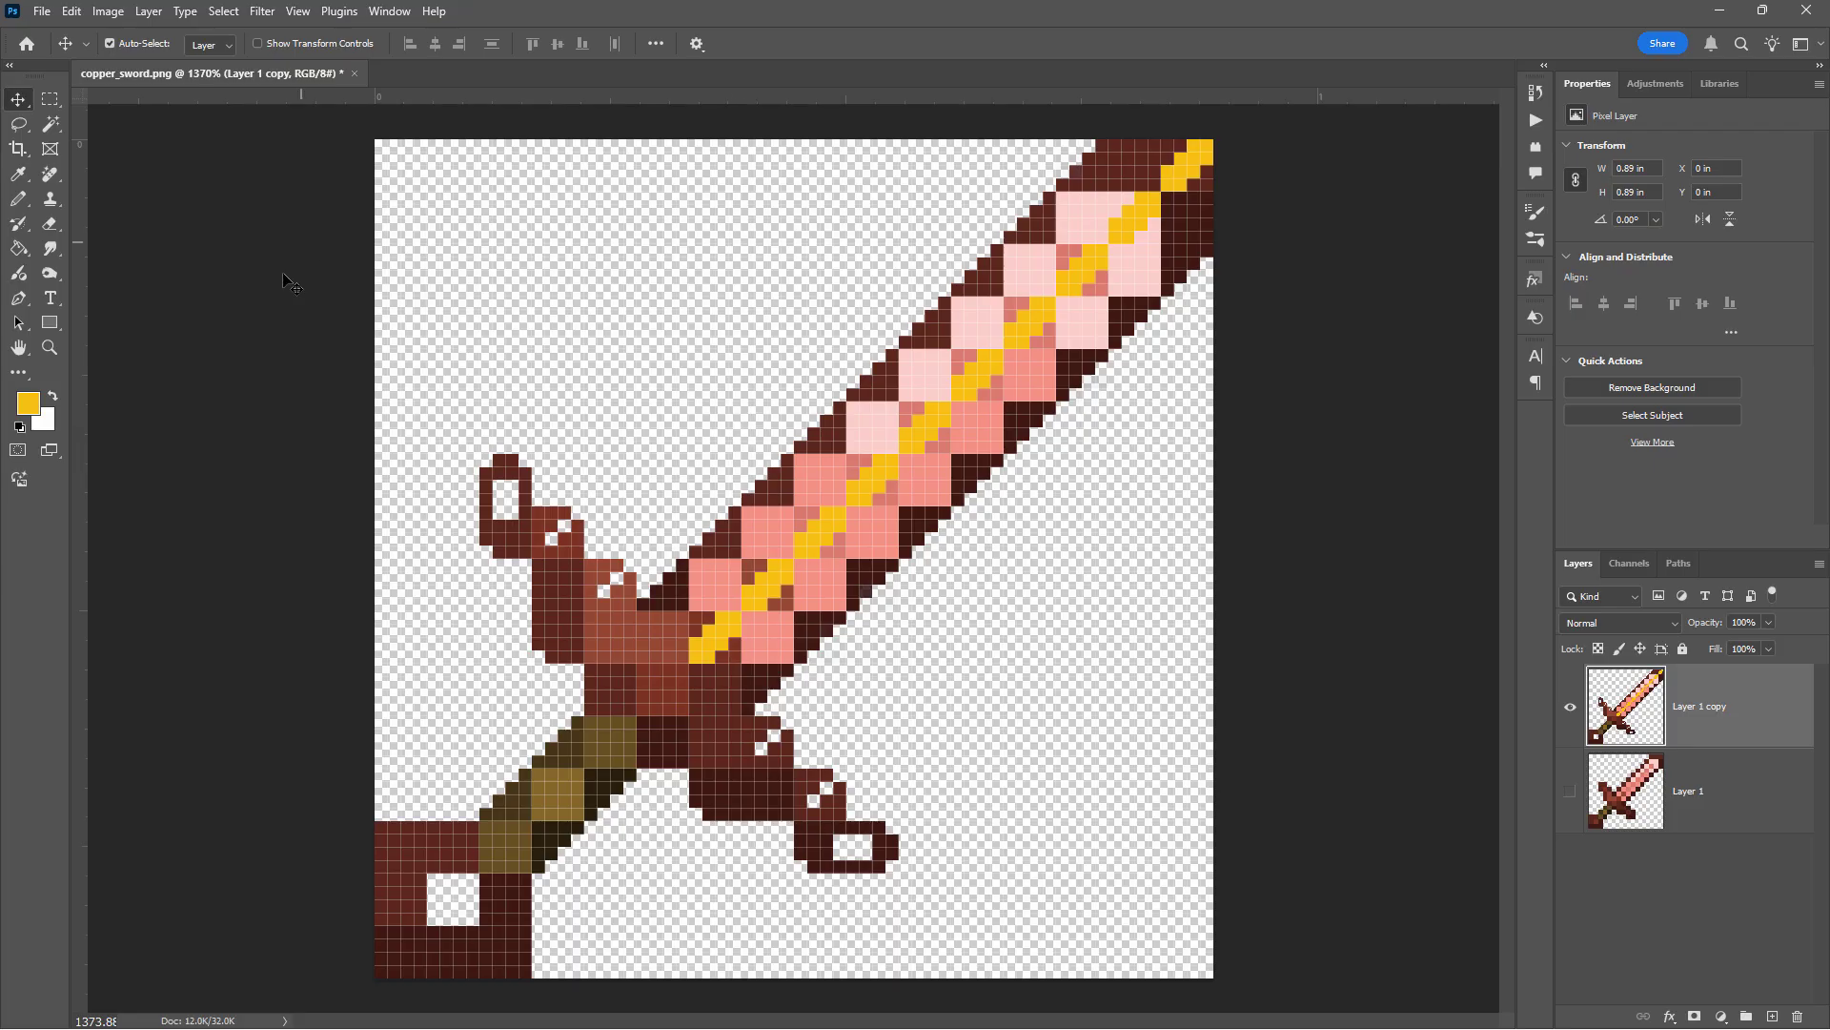
- Export the artwork as copper_sword.png into the C:\Pack folder, replacing the existing PNG
click(42, 12)
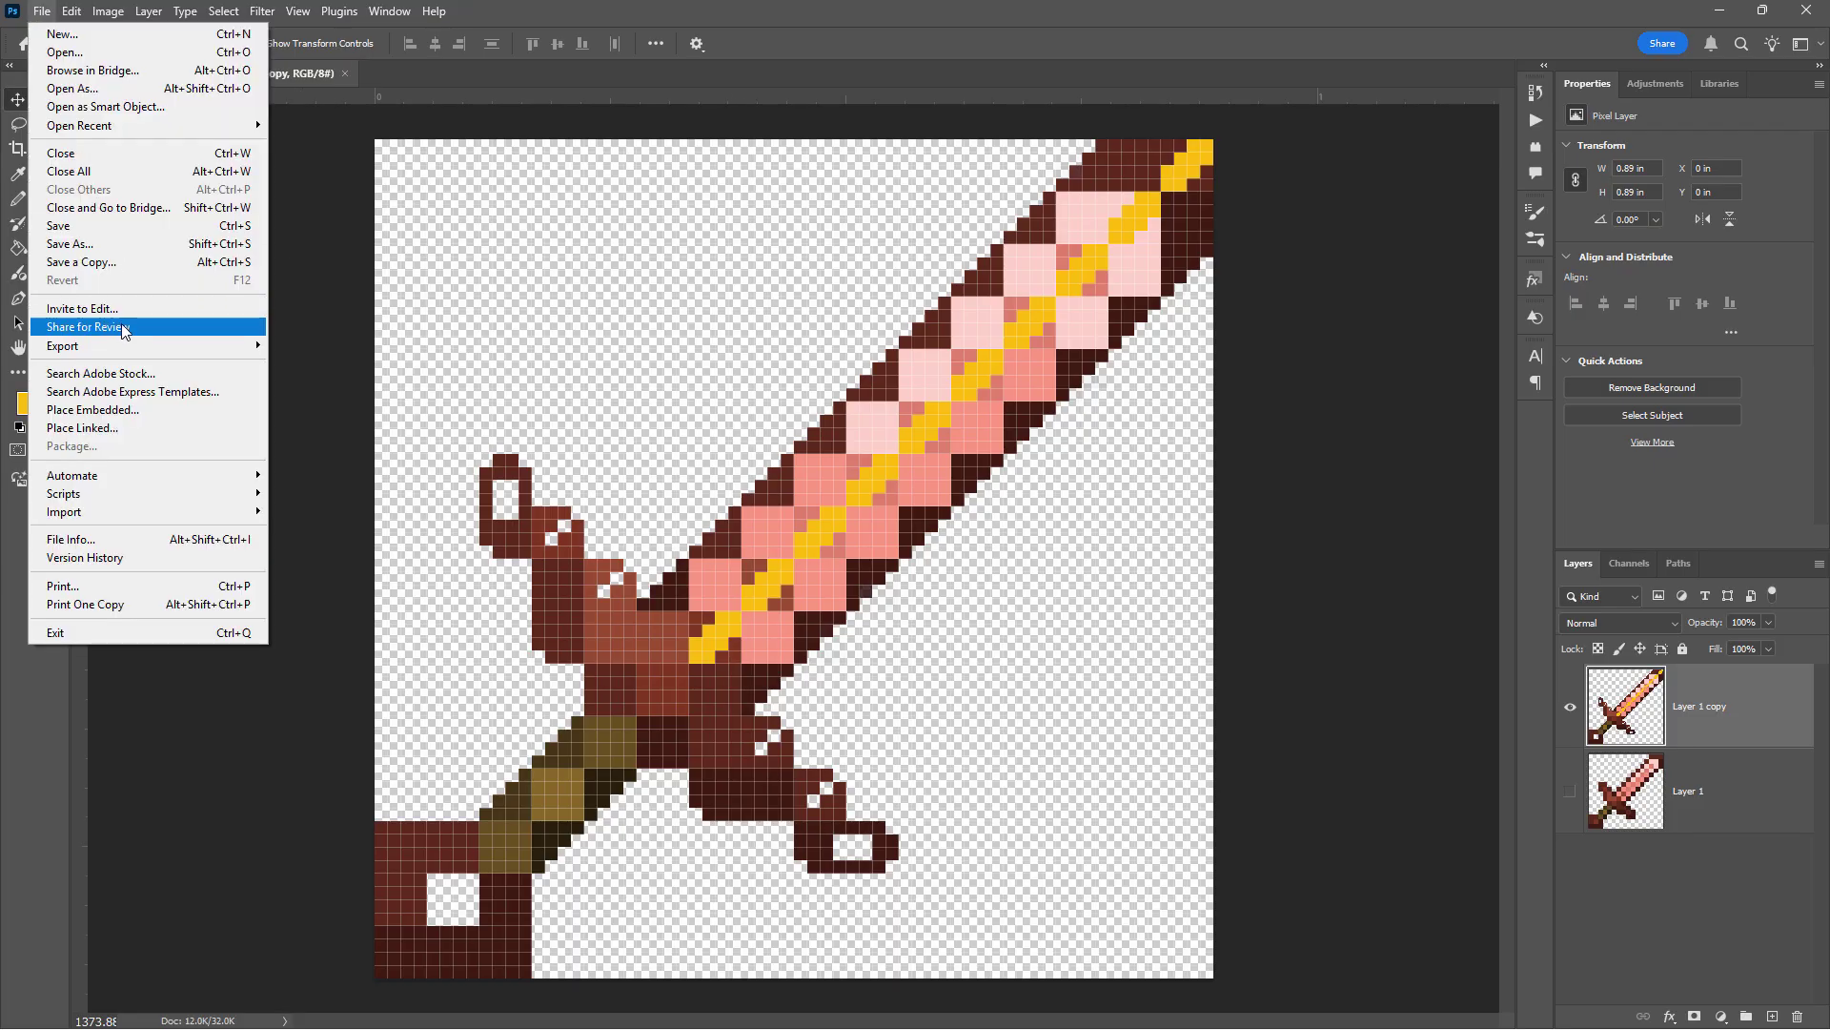
mouse_move(128, 349)
click(338, 349)
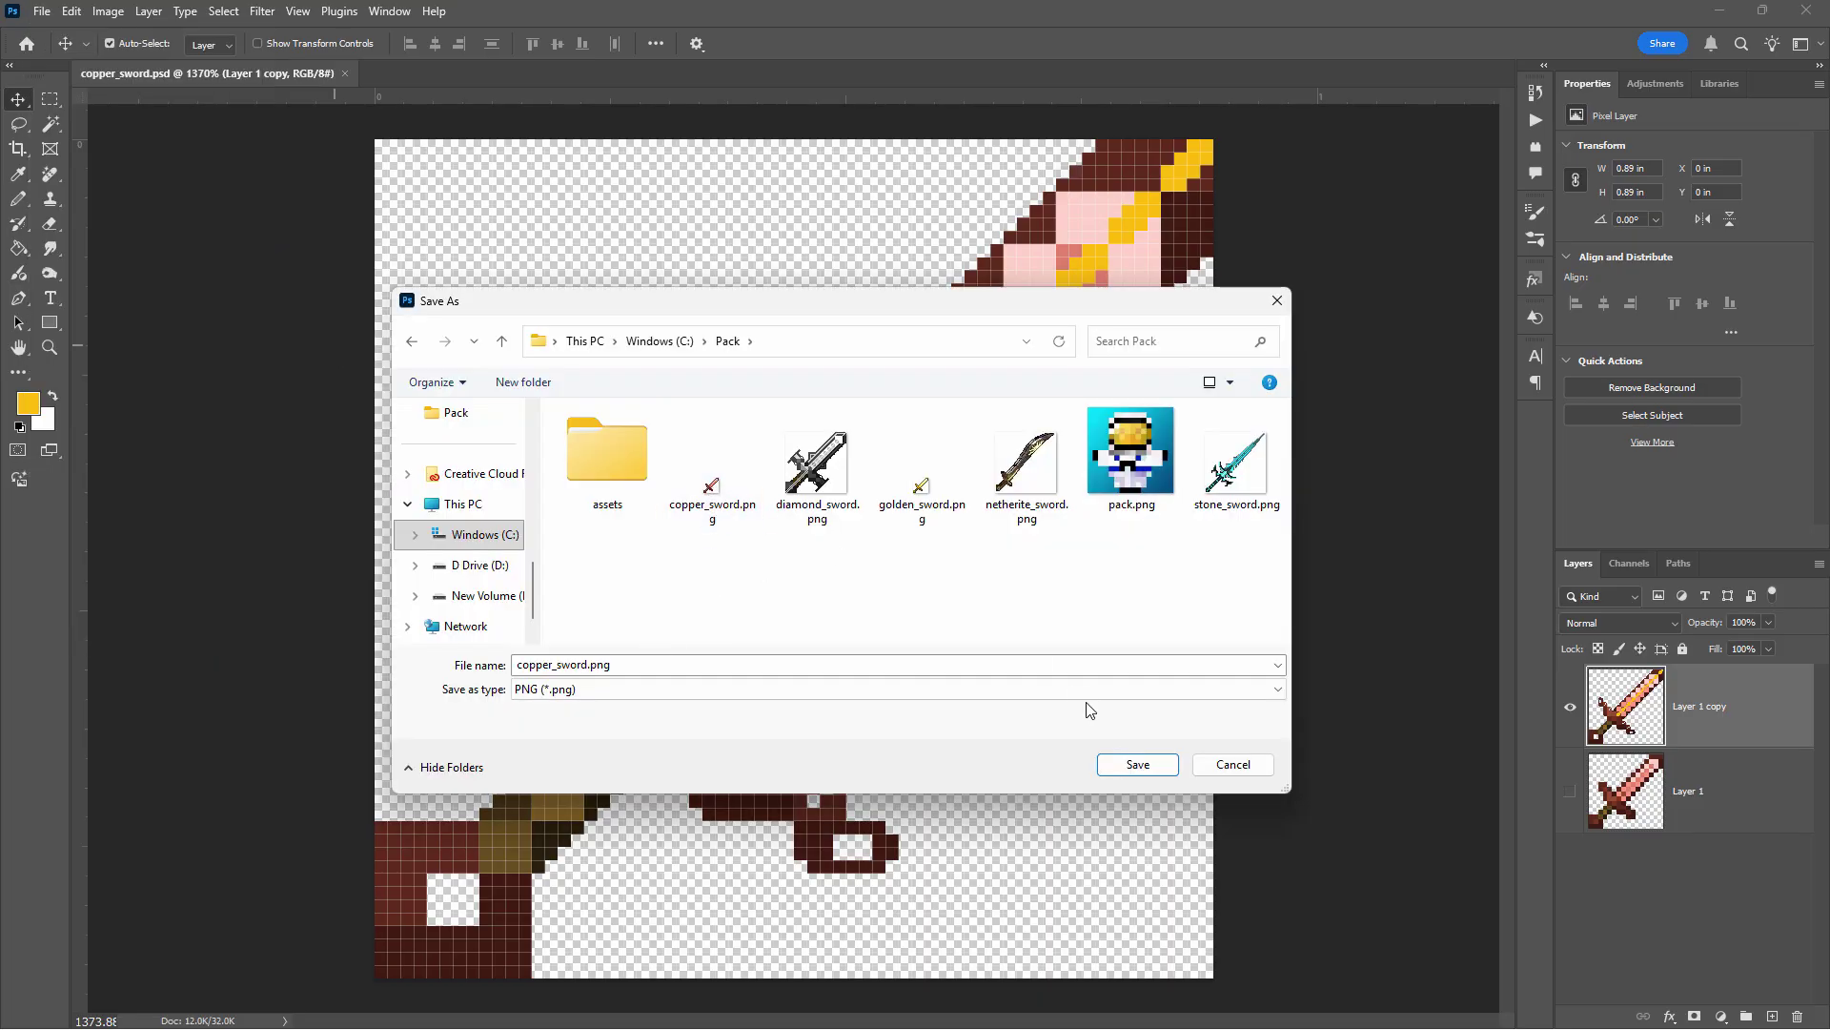
click(1128, 763)
click(962, 527)
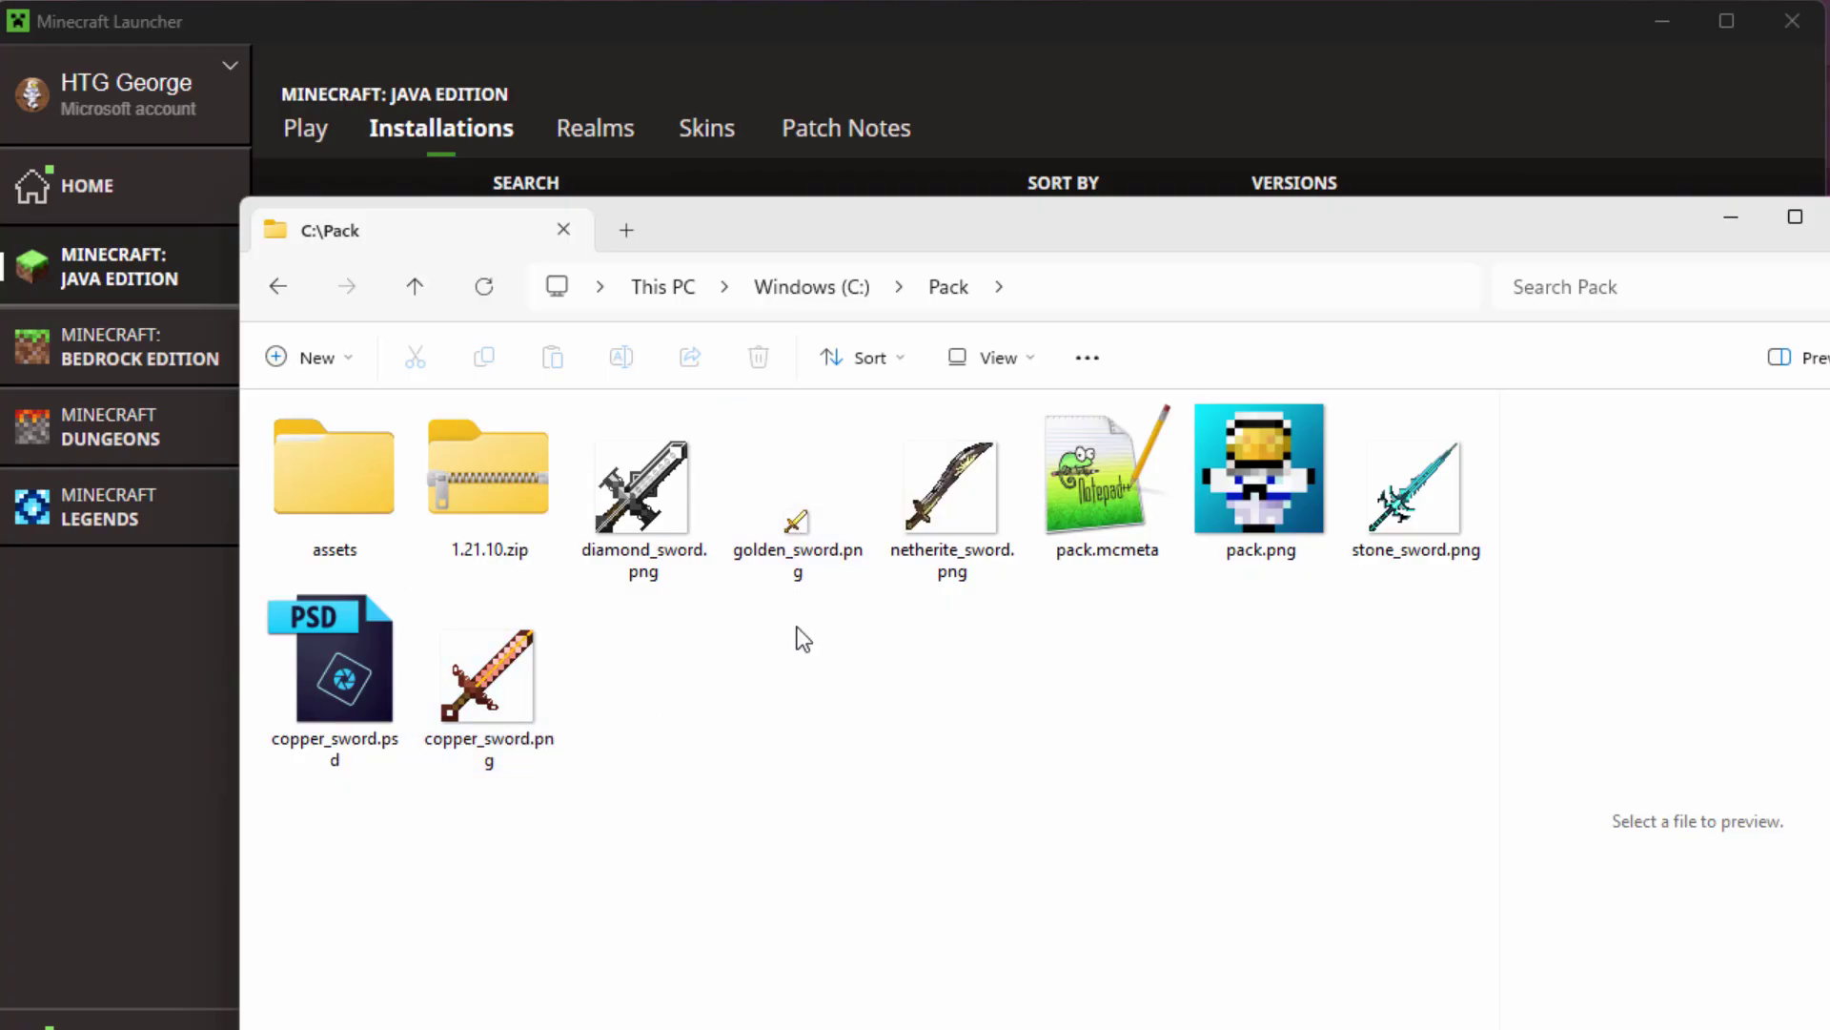
- In File Explorer, move the diamond, copper, netherite and stone sword PNGs from Pack into the assets folder
click(633, 538)
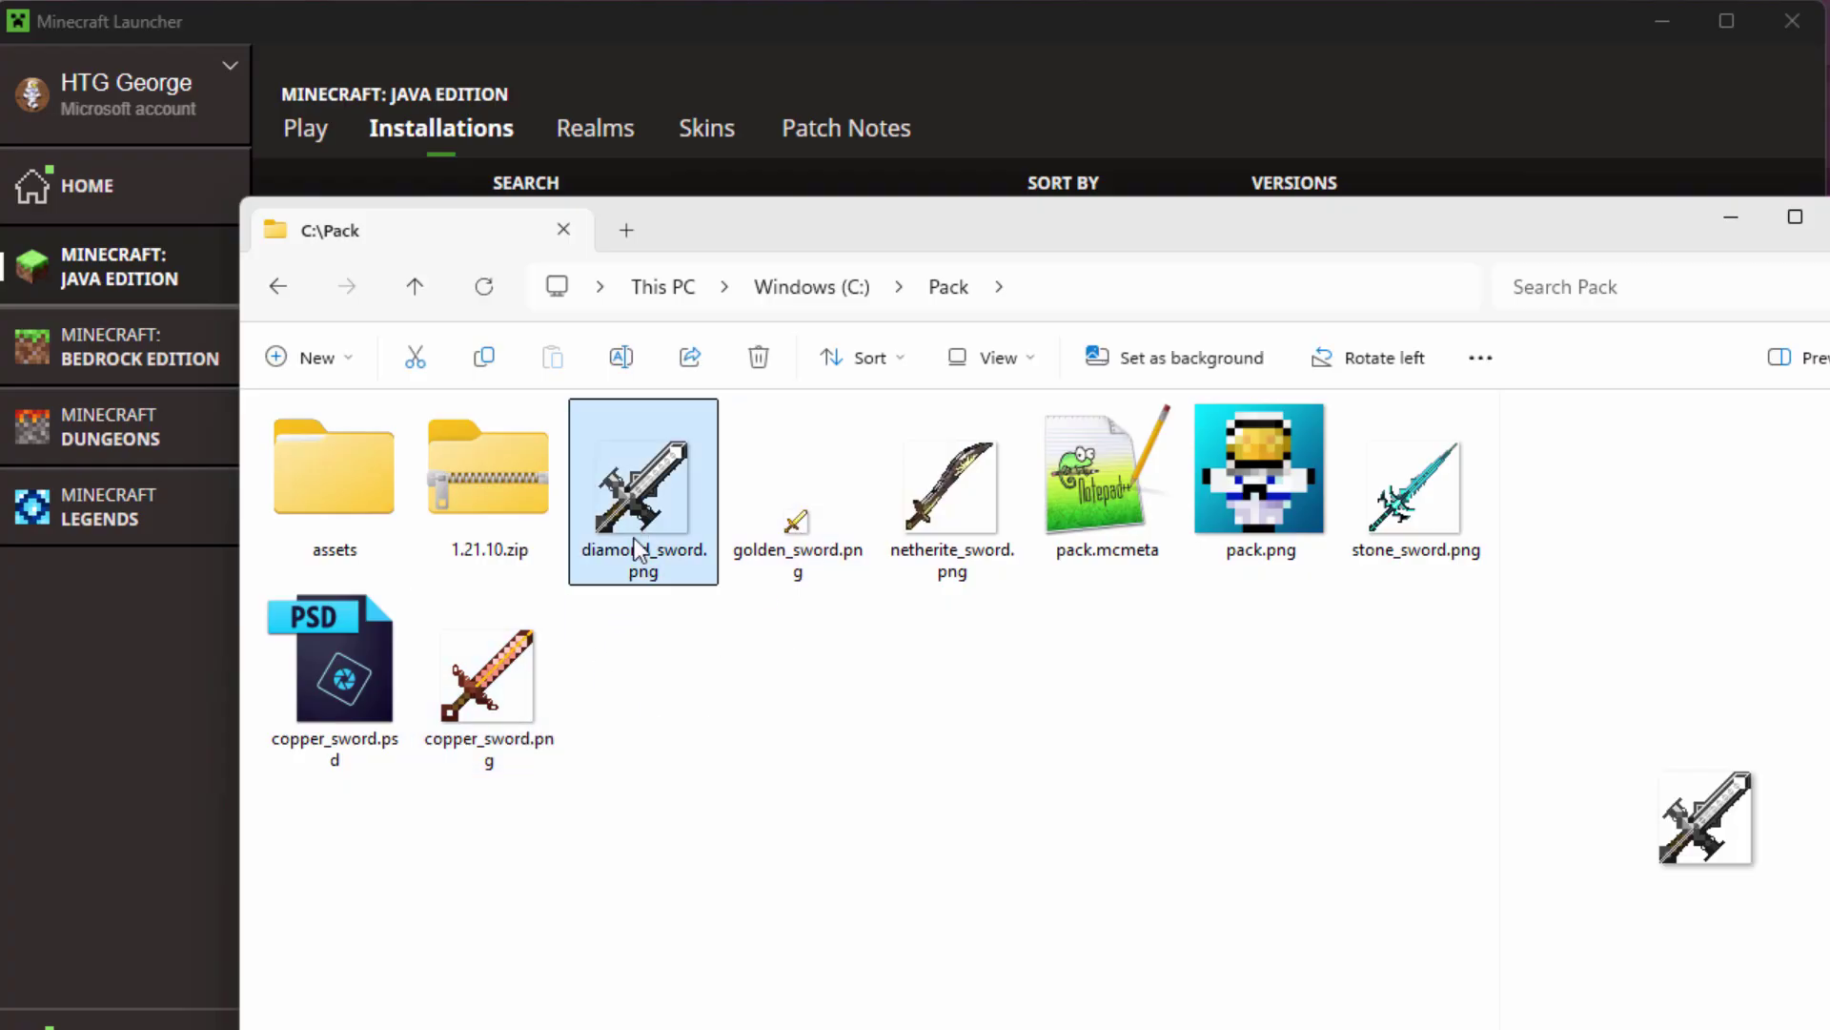
ctrl+click(496, 694)
ctrl+click(1001, 567)
ctrl+click(1421, 534)
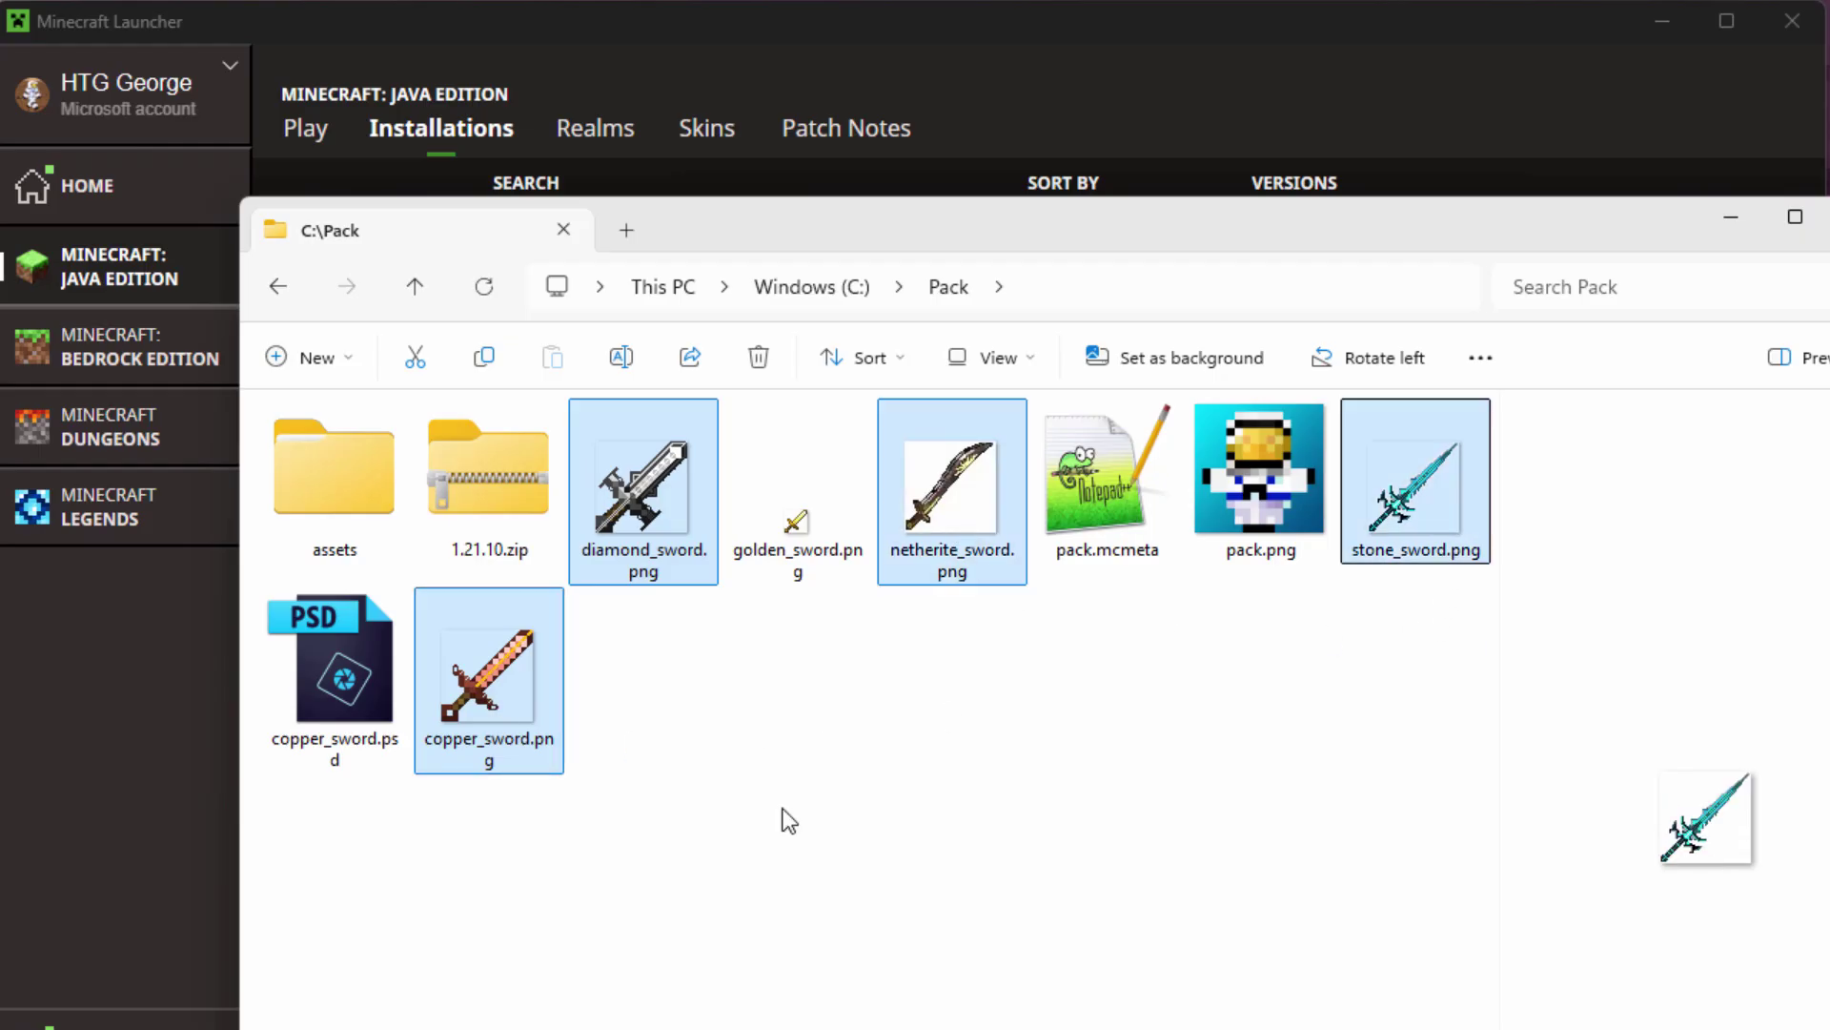
drag(692, 522, 369, 509)
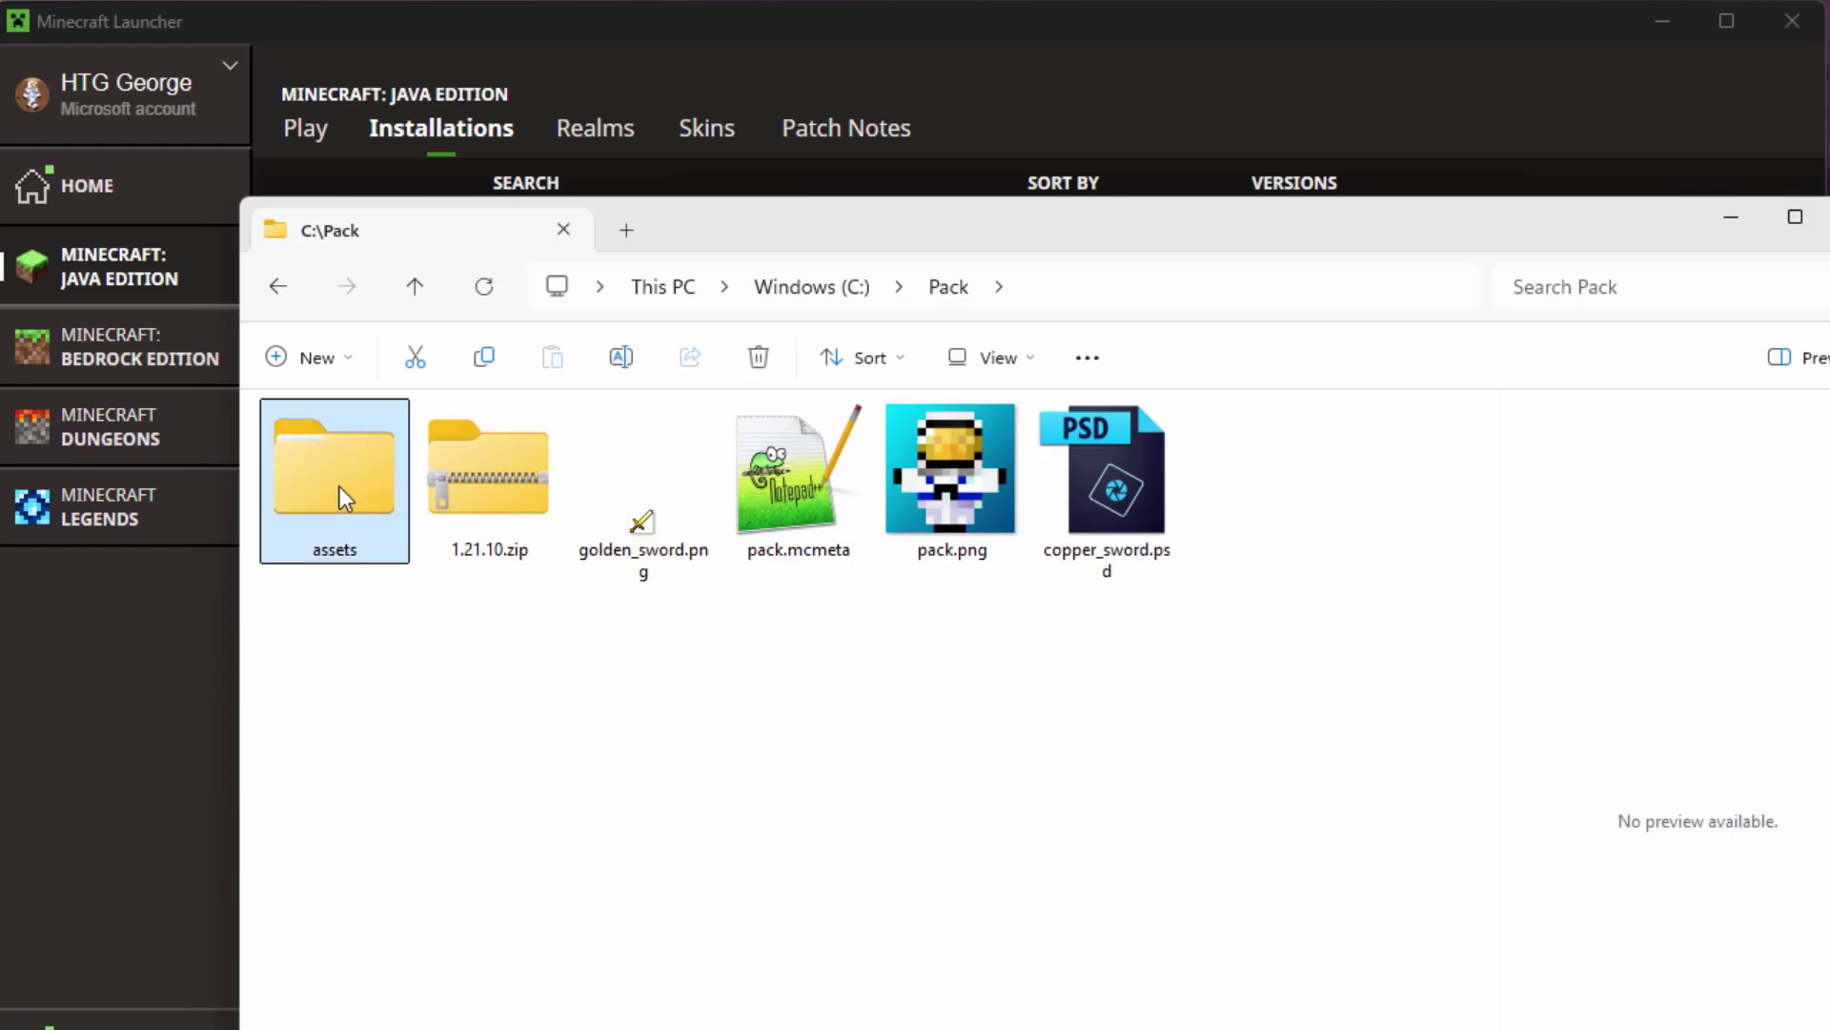
- Open the assets folder and move all four sword PNGs into its minecraft folder
double_click(339, 486)
click(519, 500)
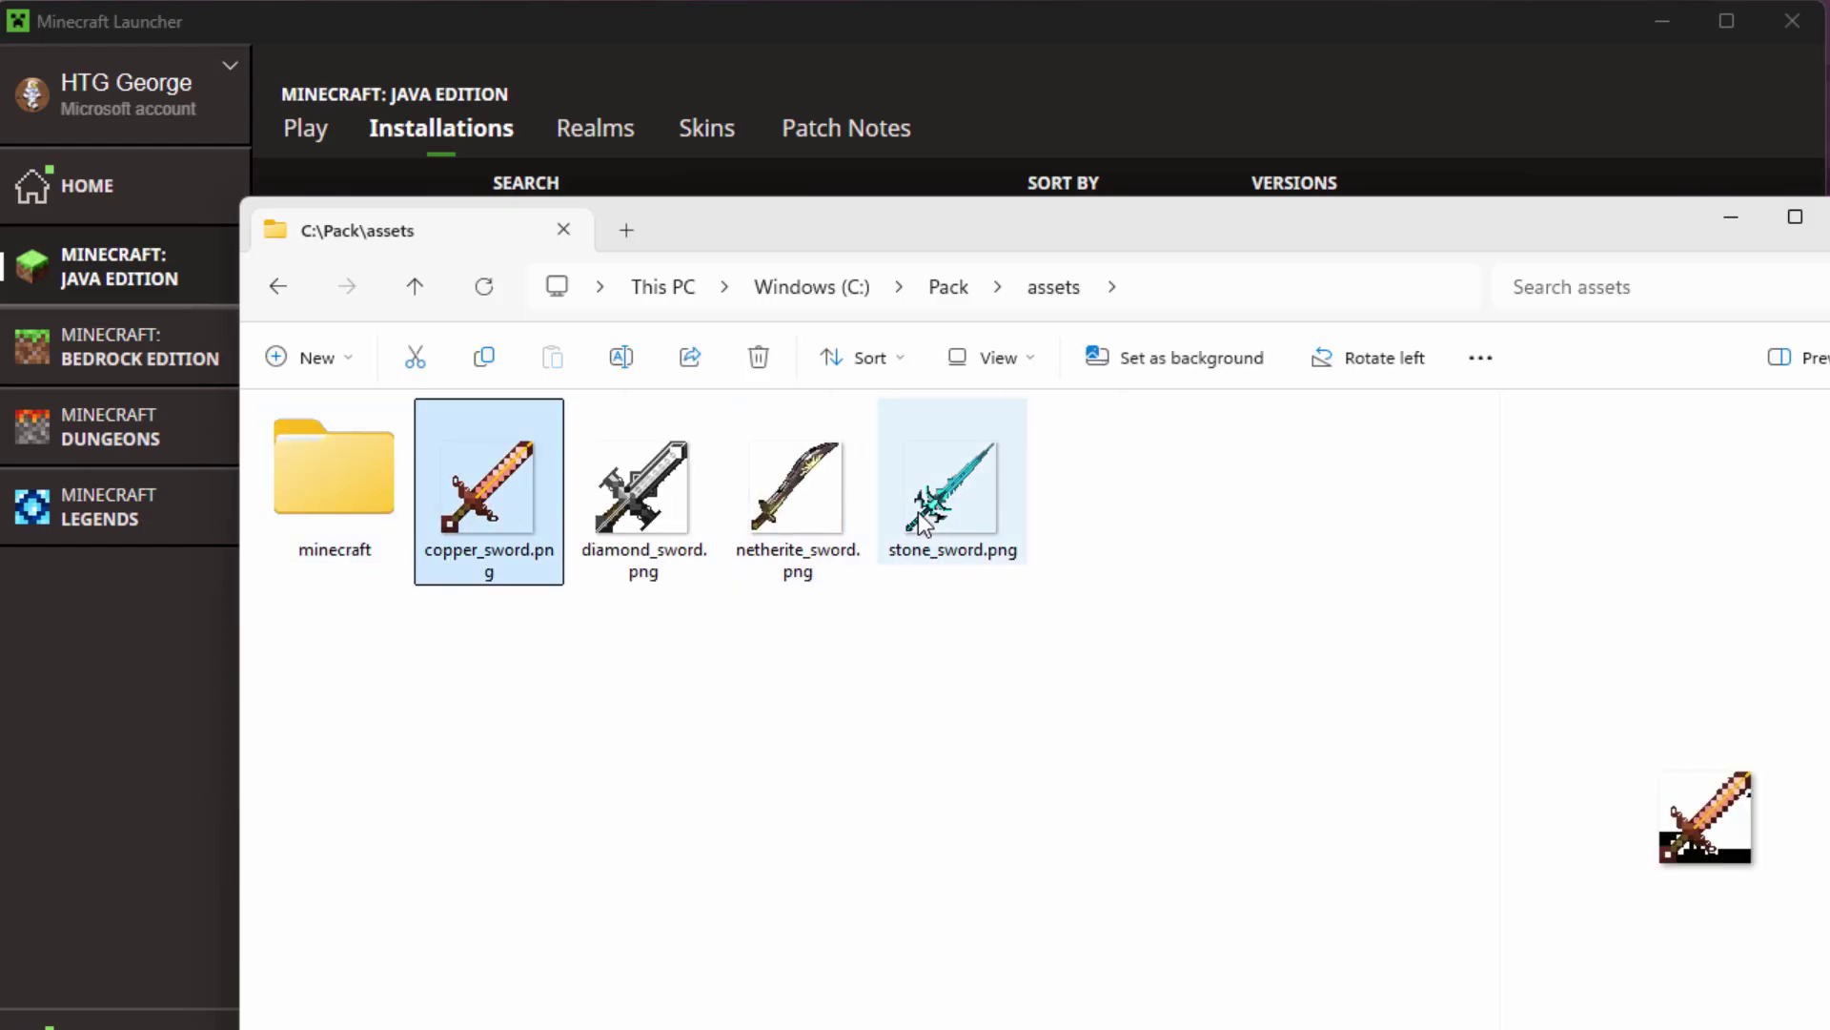
shift+click(954, 491)
drag(477, 512, 363, 492)
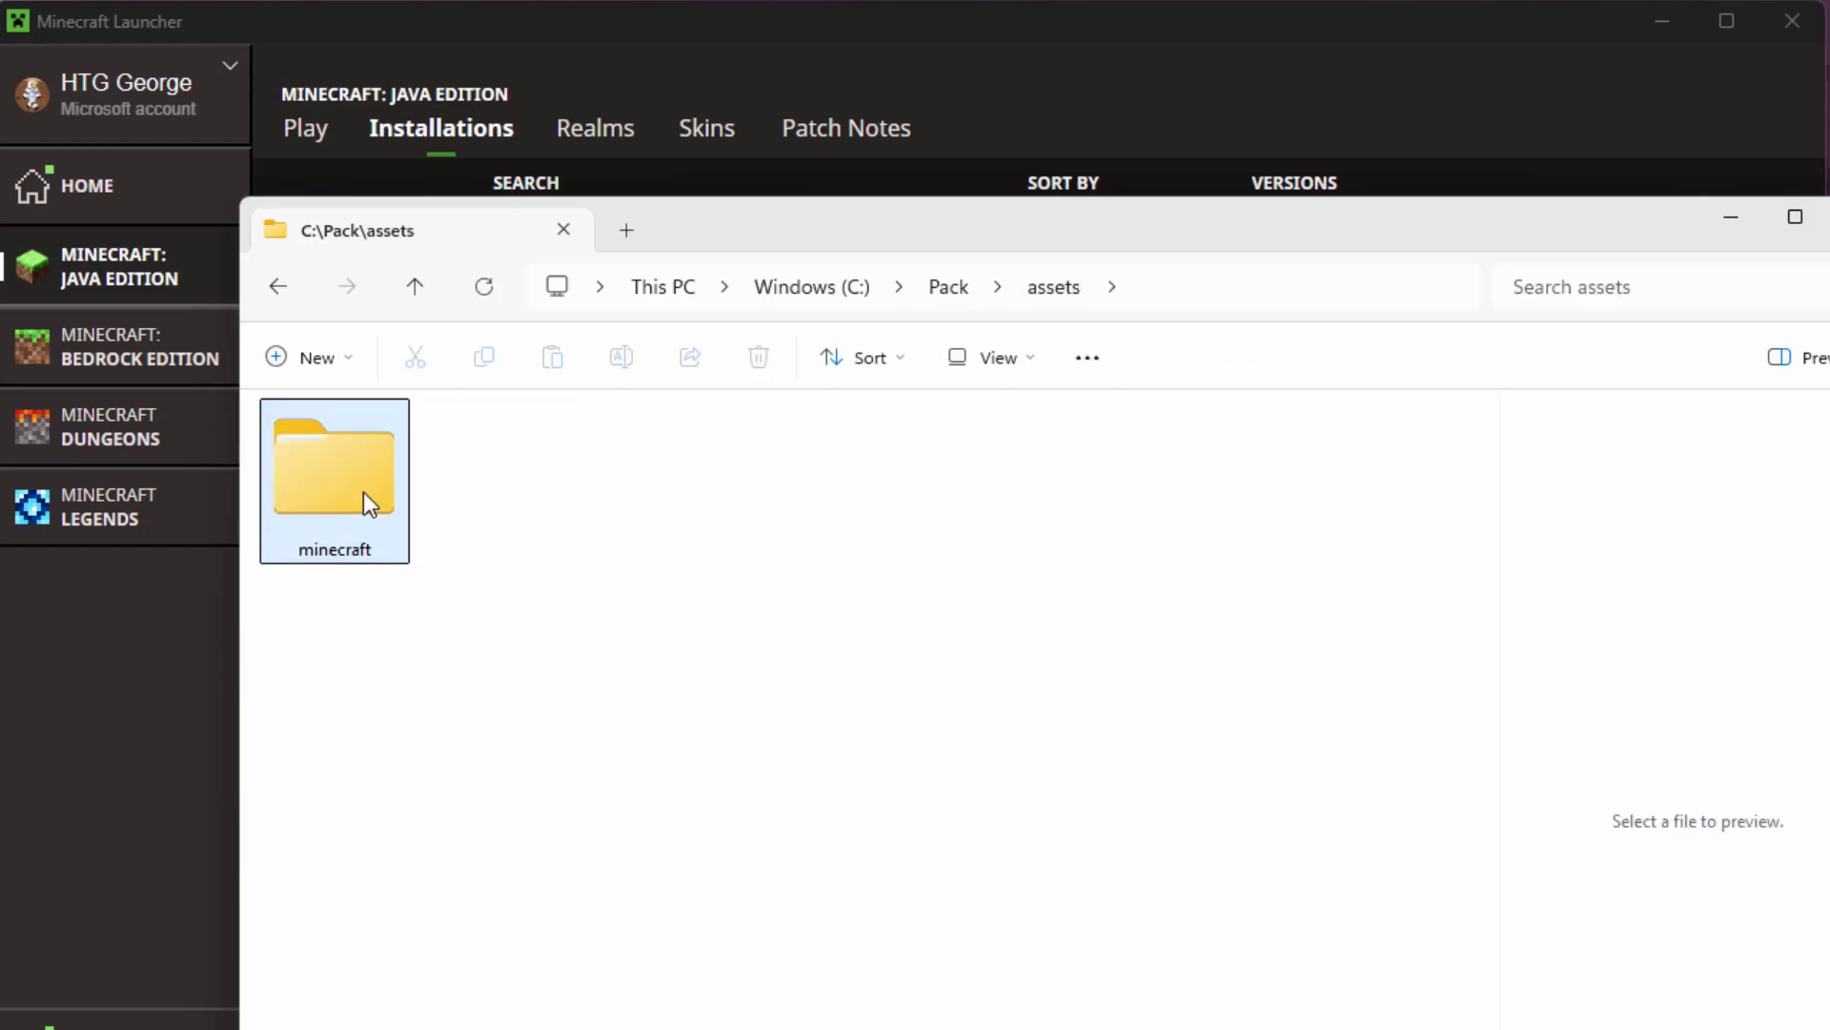
- Open the minecraft folder and move the four sword PNGs into its textures folder
double_click(346, 501)
click(491, 500)
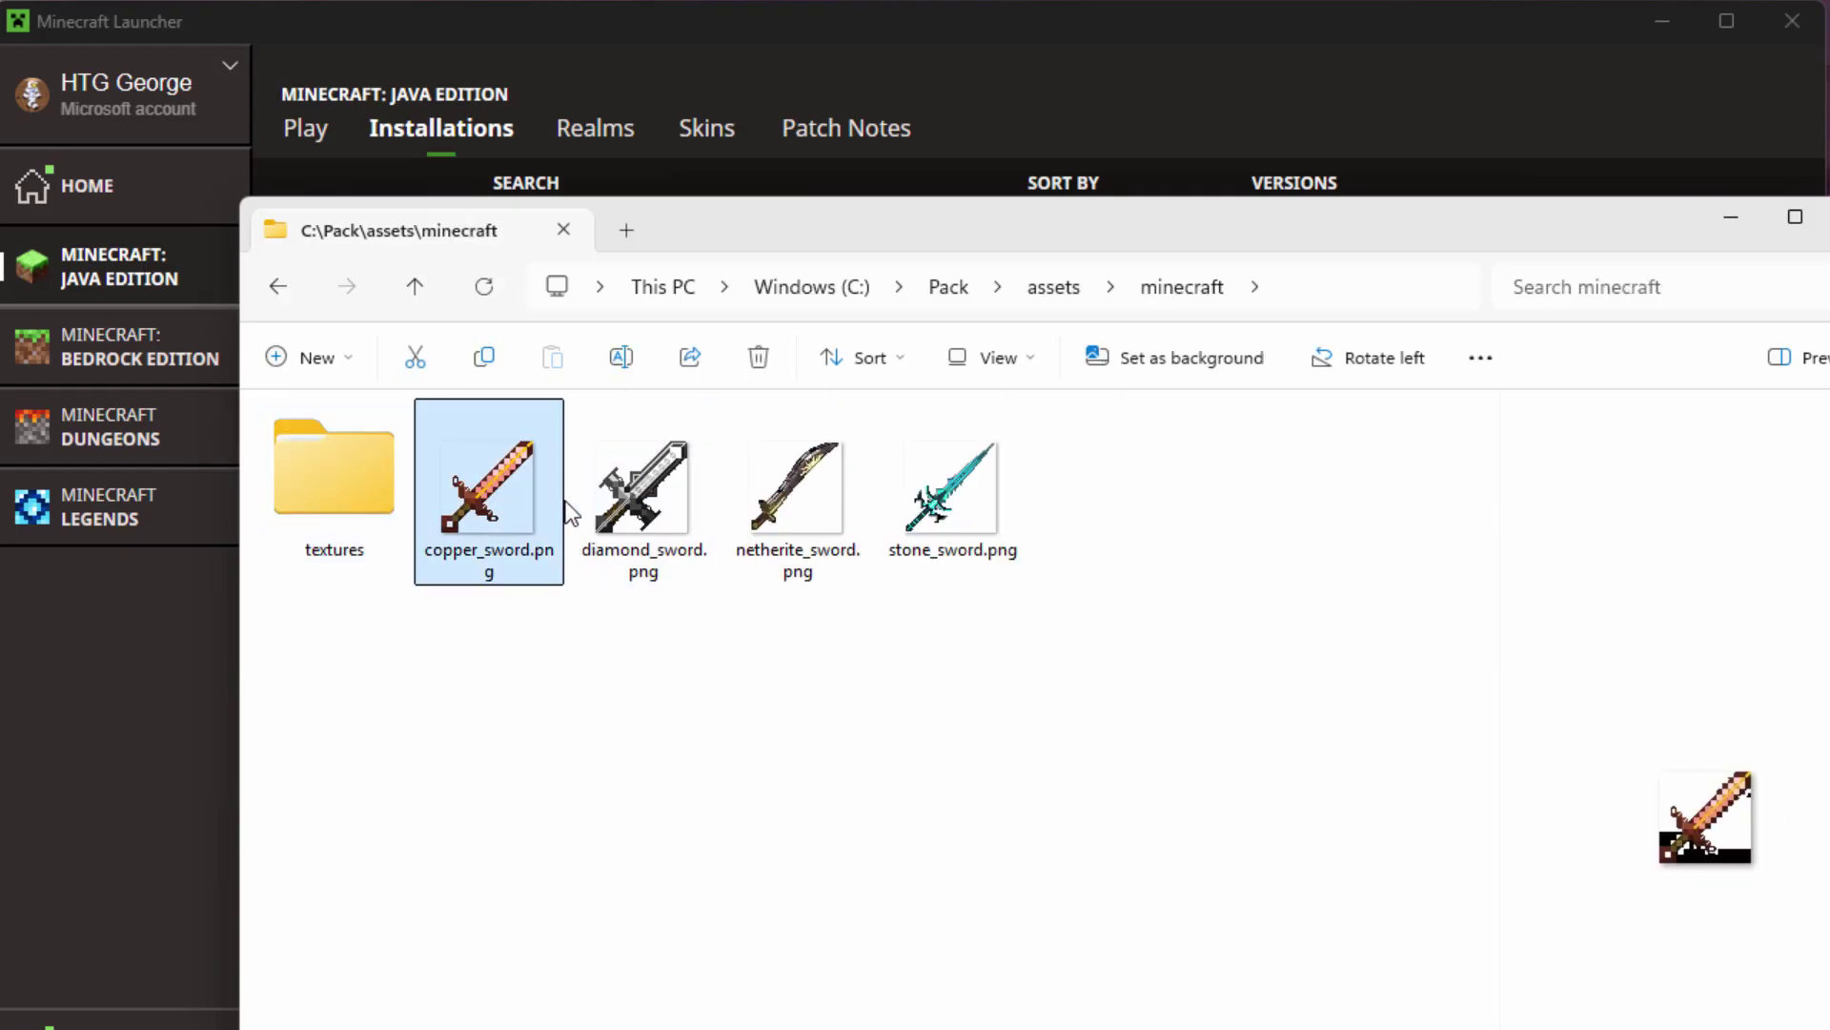
shift+click(942, 495)
drag(491, 500, 369, 484)
- Open the textures folder, move the four sword PNGs into its item folder, and open that folder
double_click(353, 484)
click(488, 496)
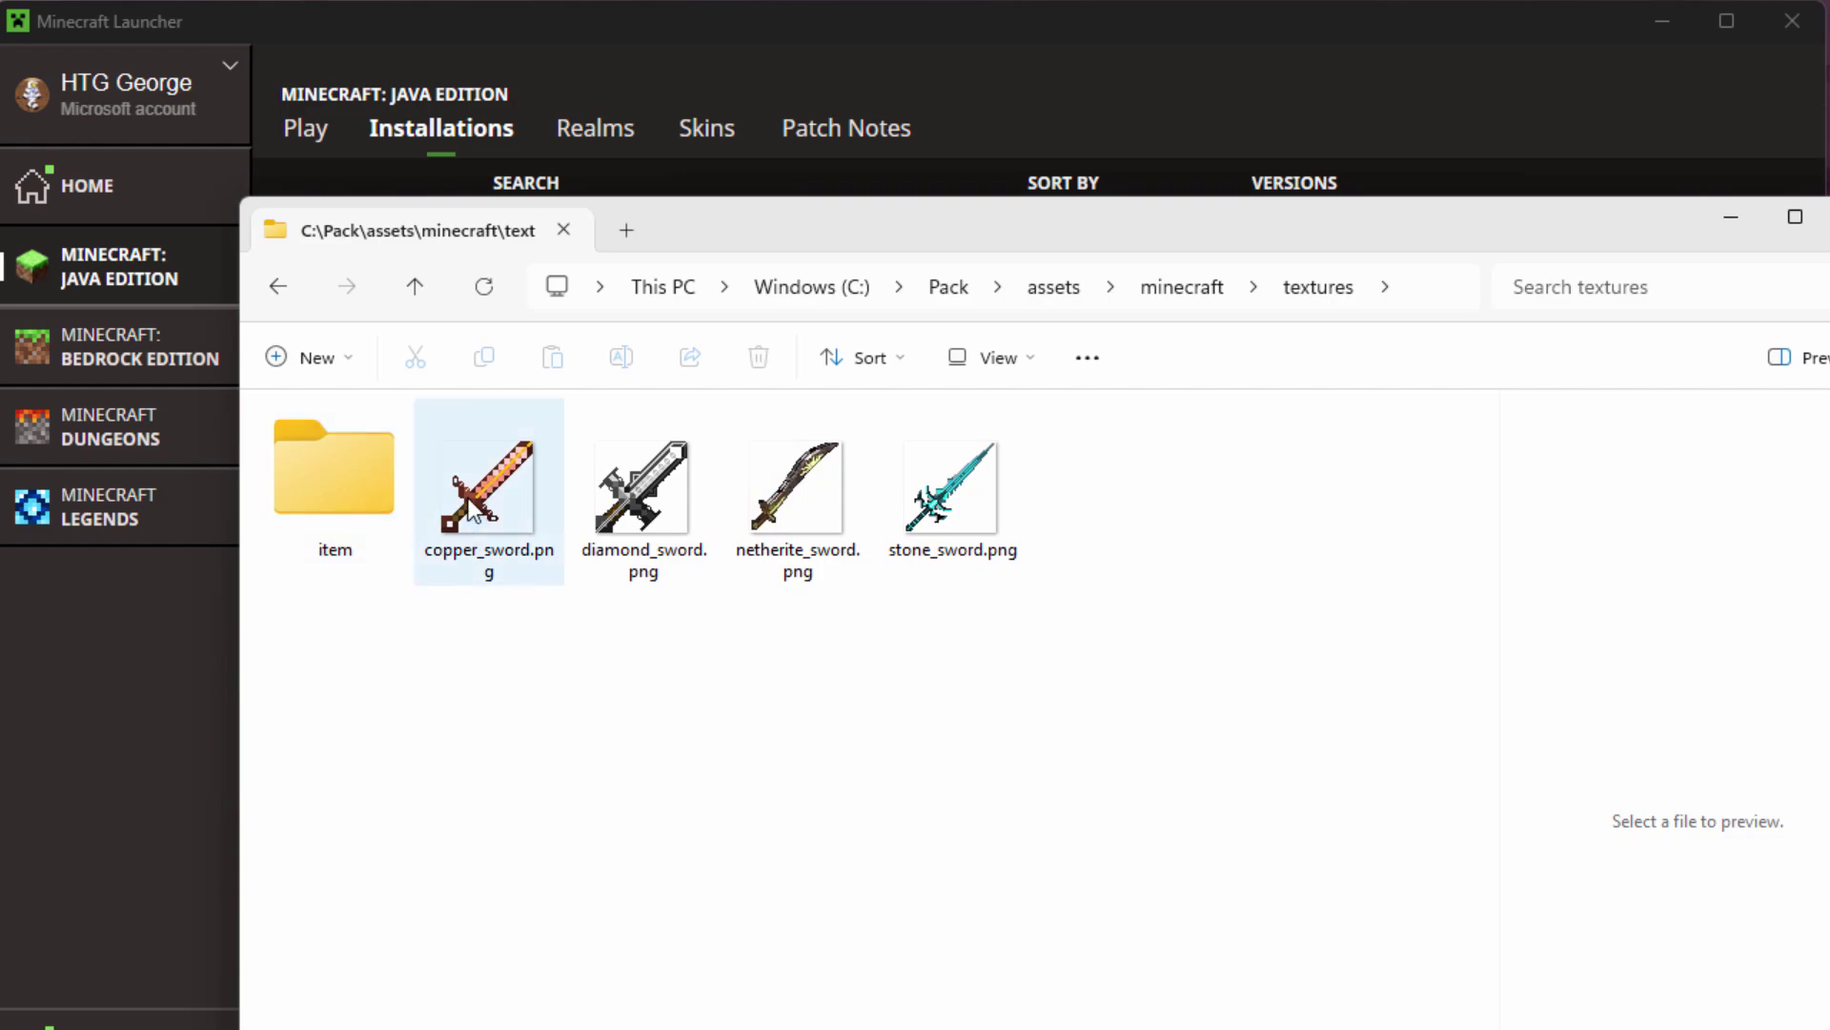
shift+click(952, 501)
drag(543, 517, 334, 523)
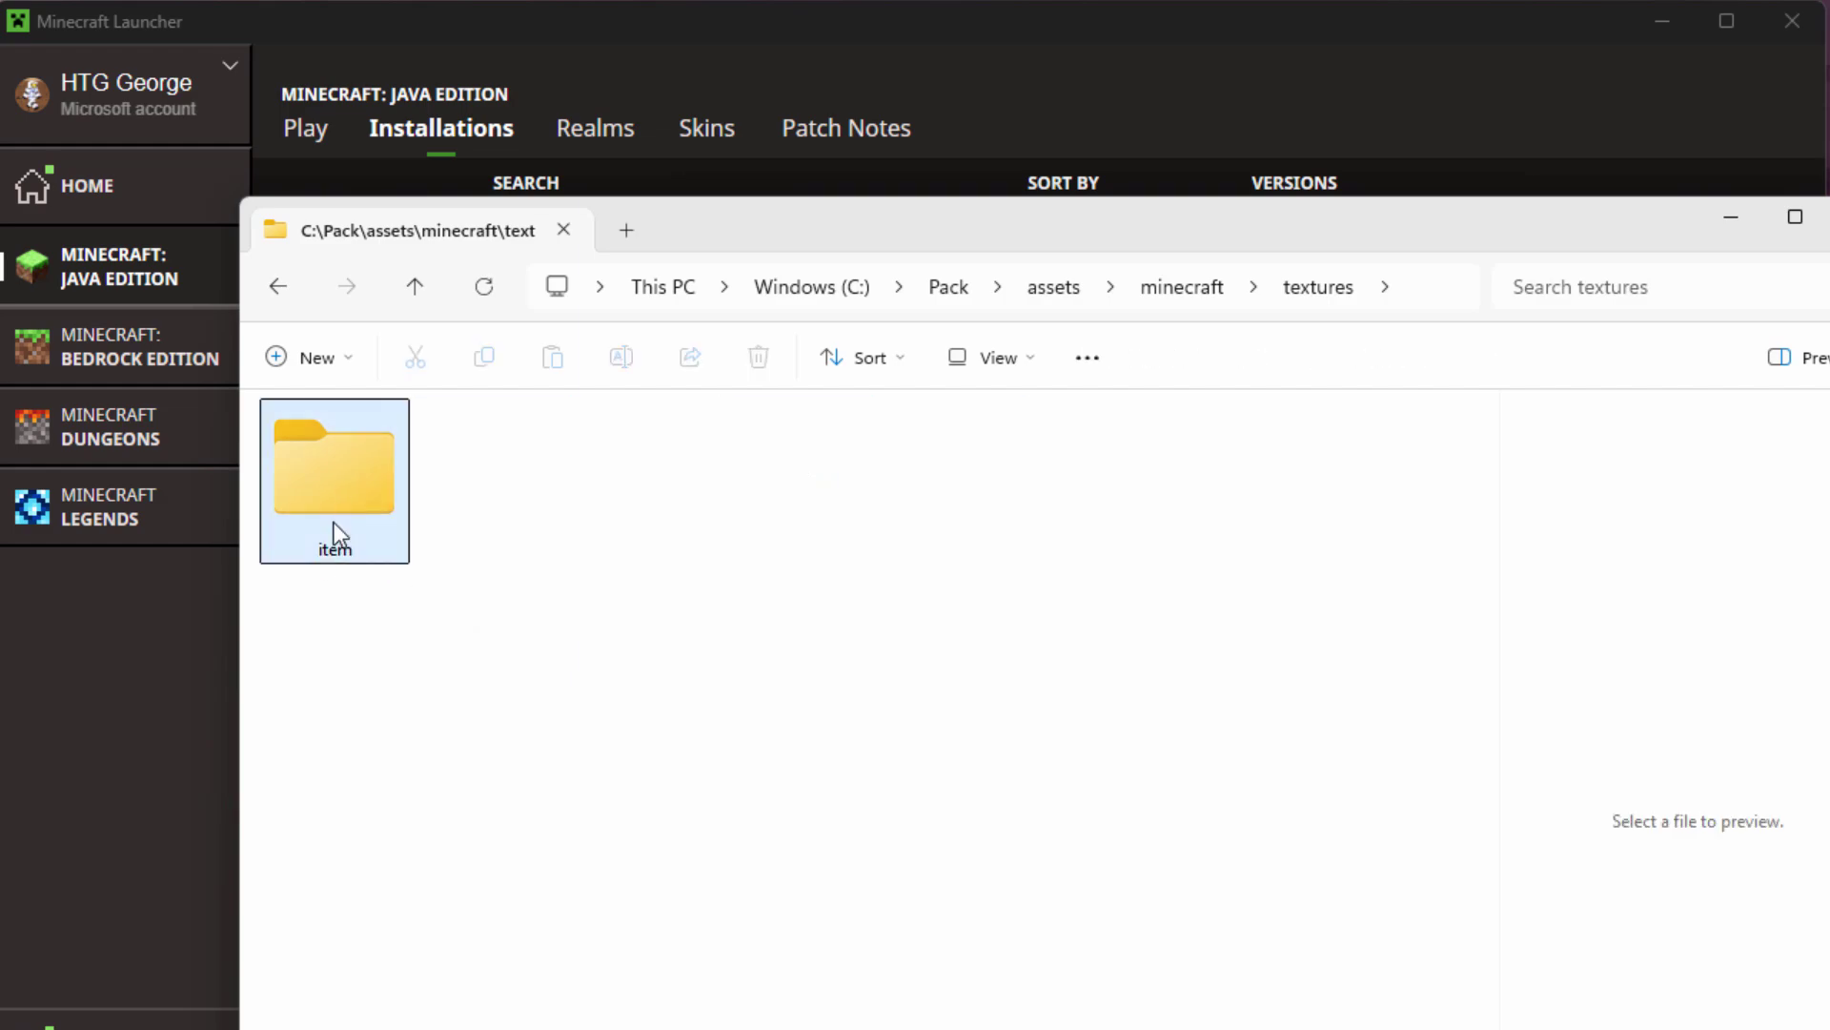
double_click(364, 446)
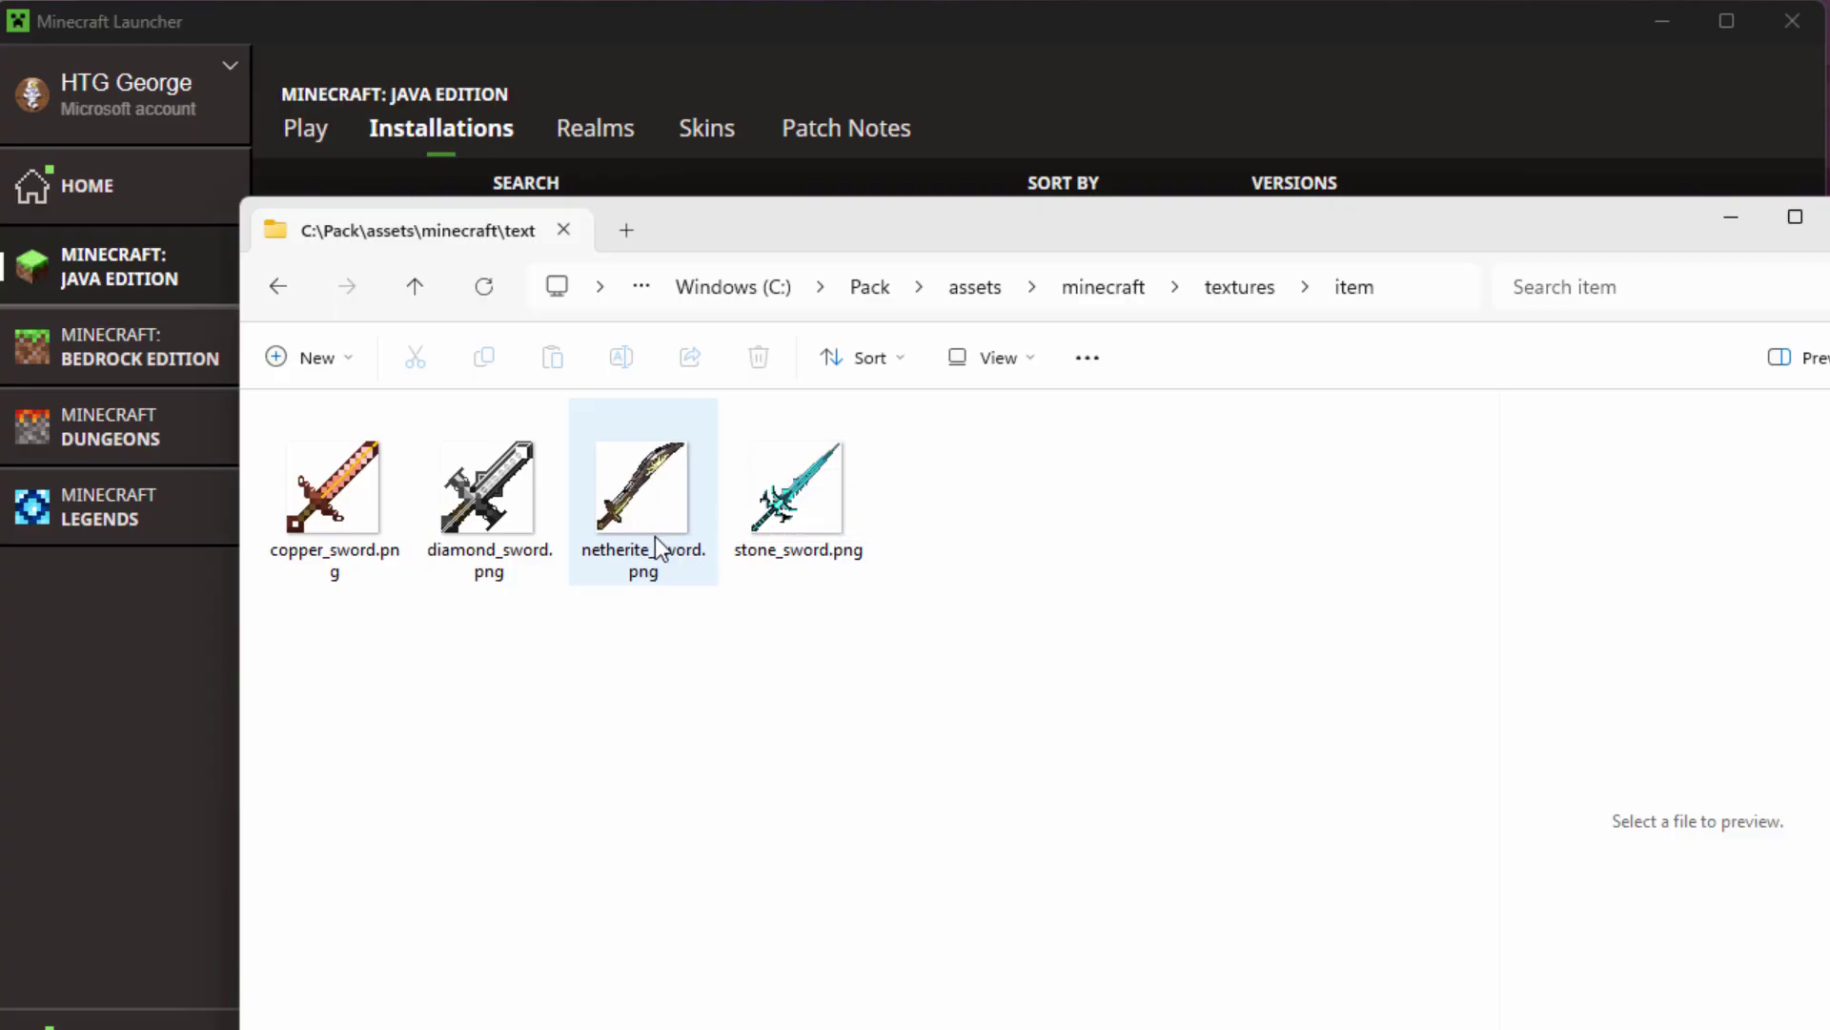
- Return to the Pack folder and compress assets, pack.mcmeta and pack.png together into a ZIP file
click(894, 286)
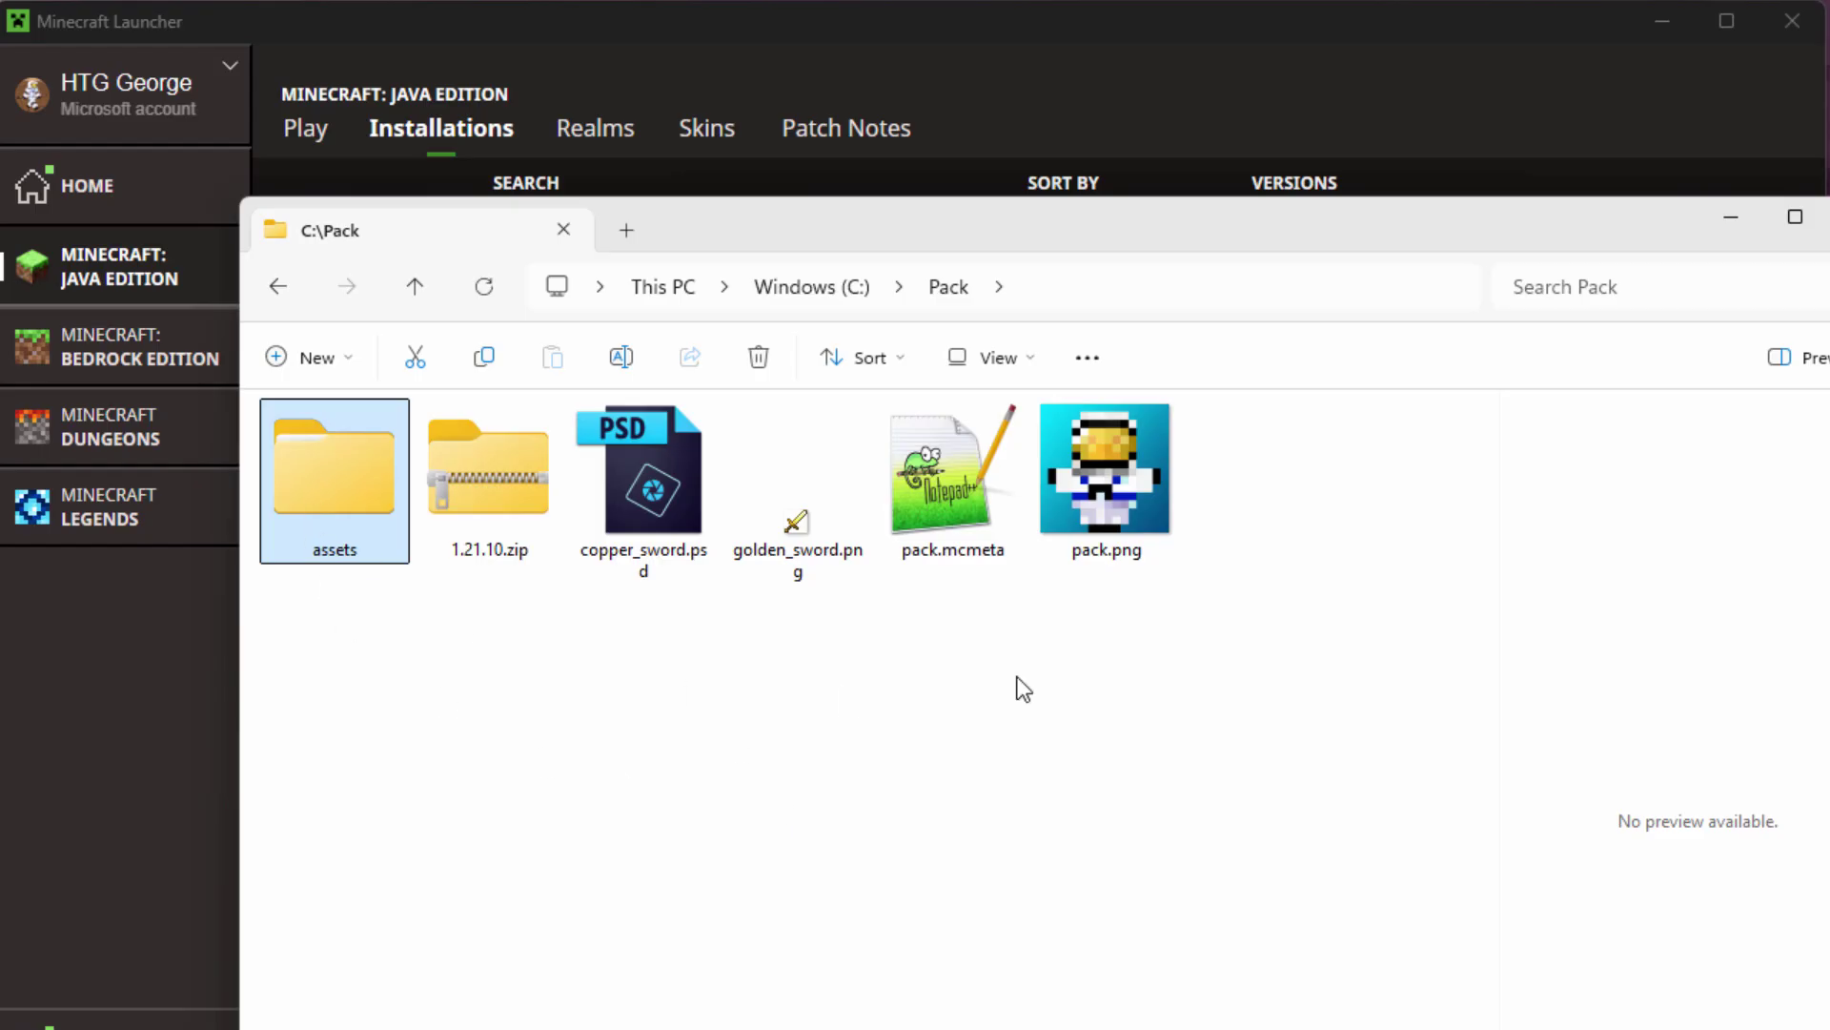
click(961, 494)
click(1104, 494)
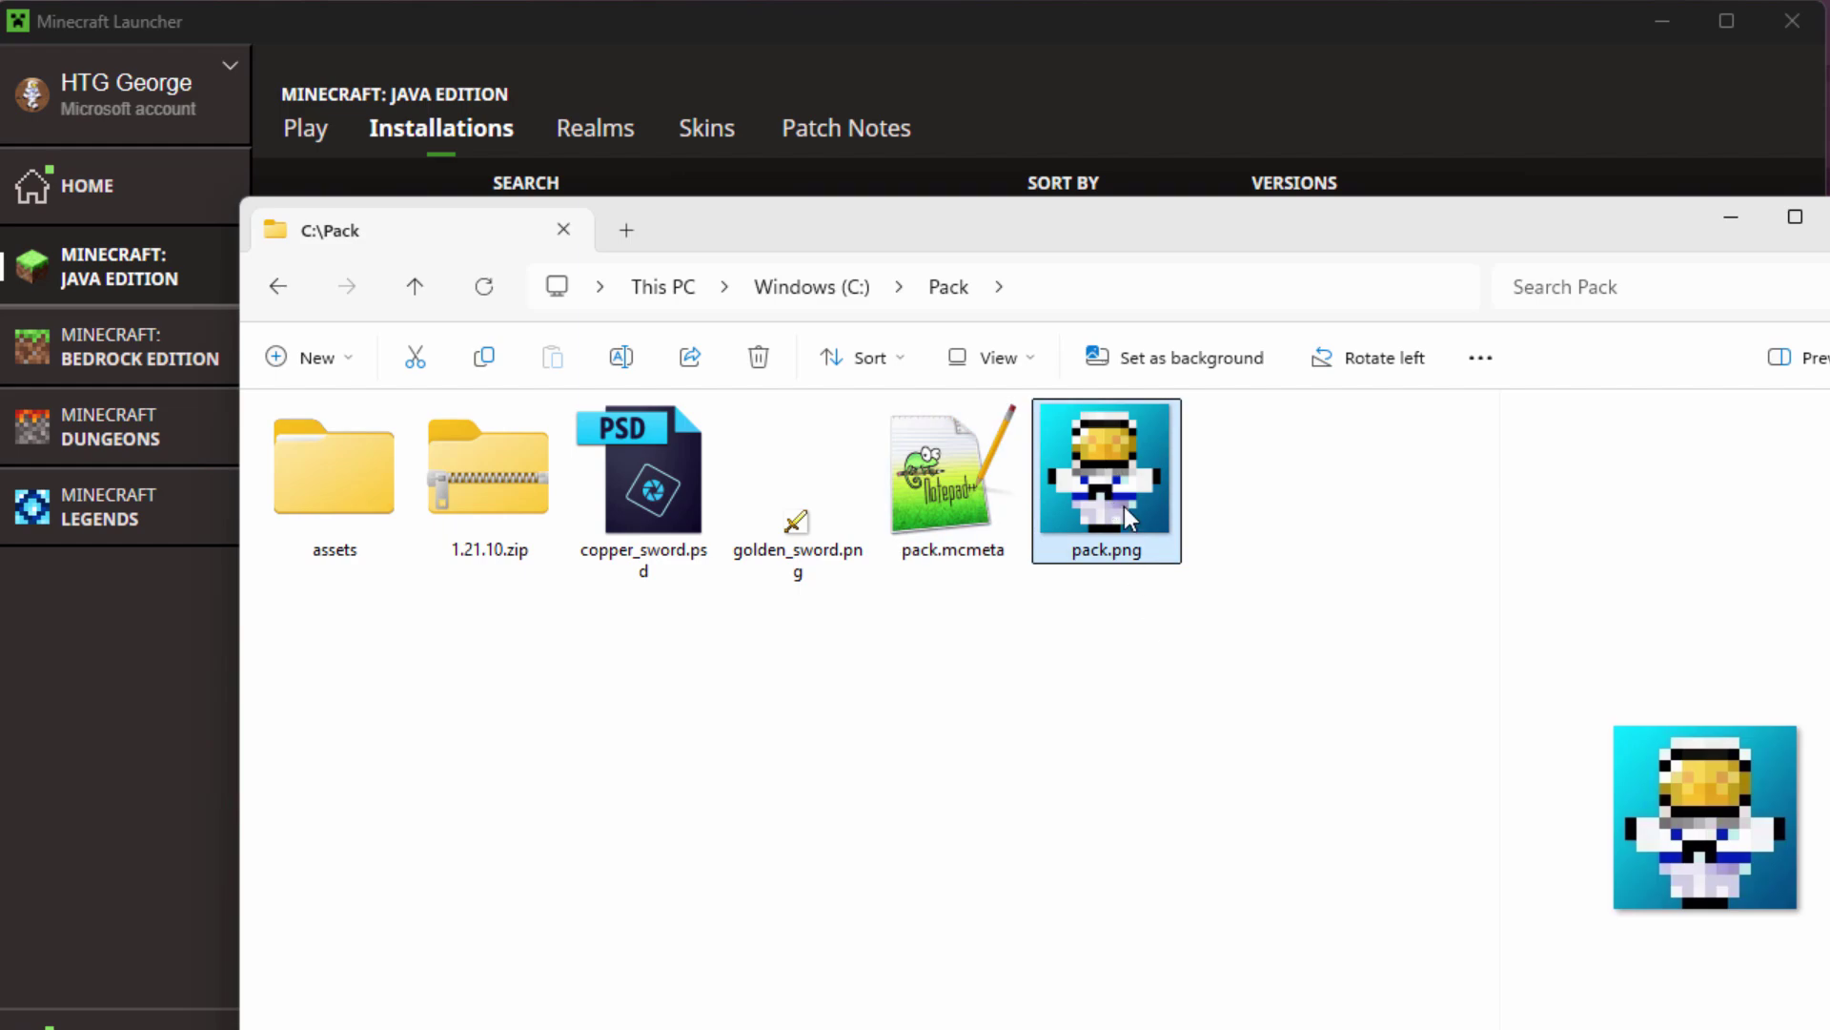
drag(1204, 587, 610, 572)
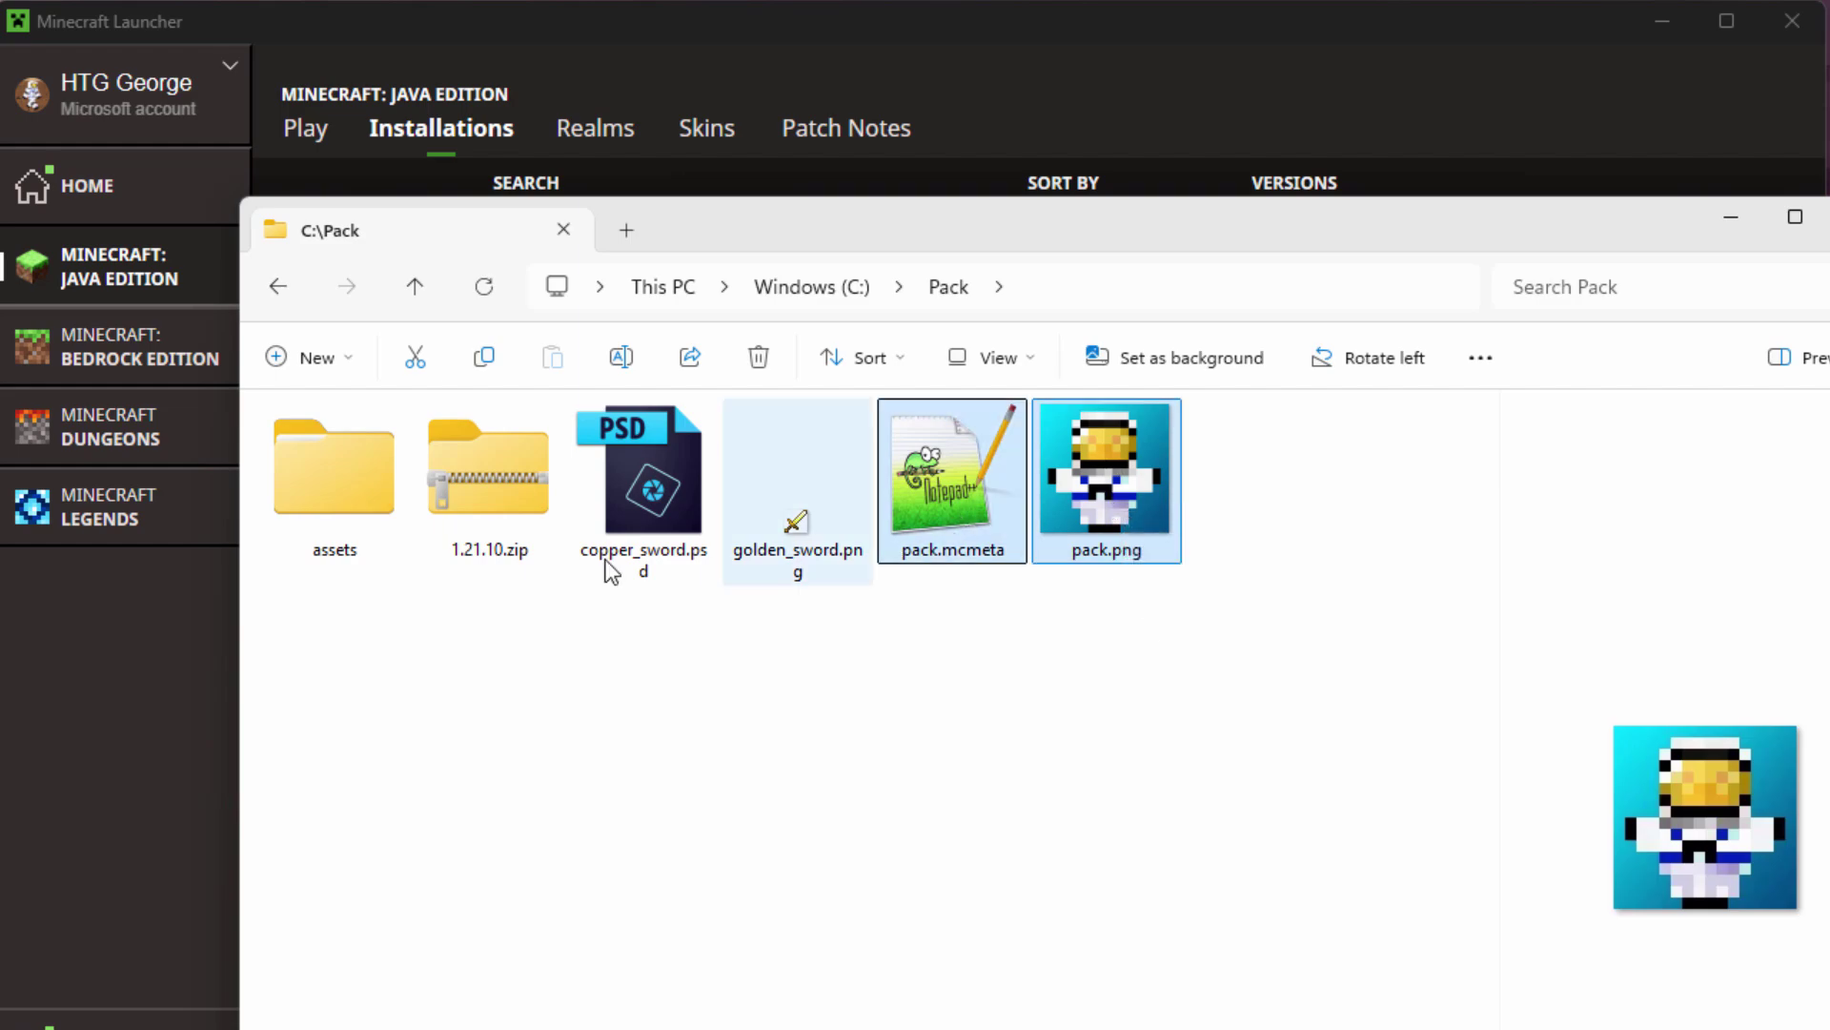
ctrl+click(363, 483)
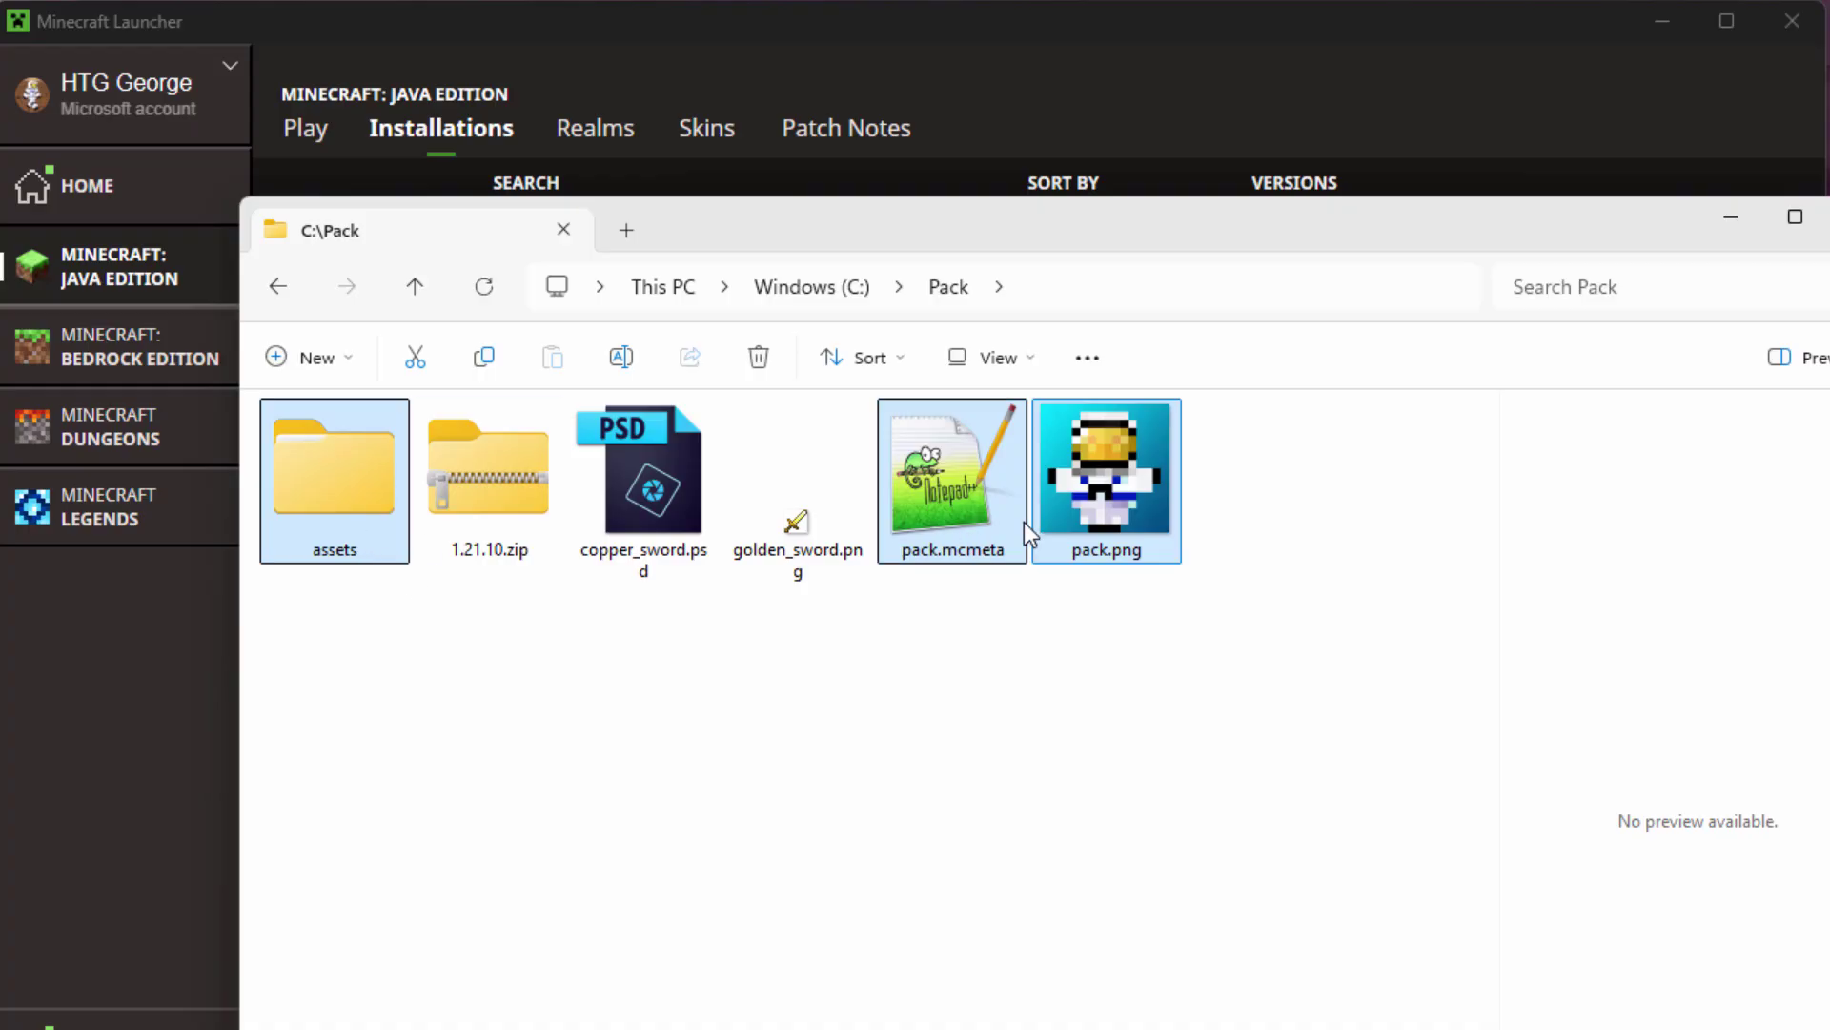
right_click(972, 492)
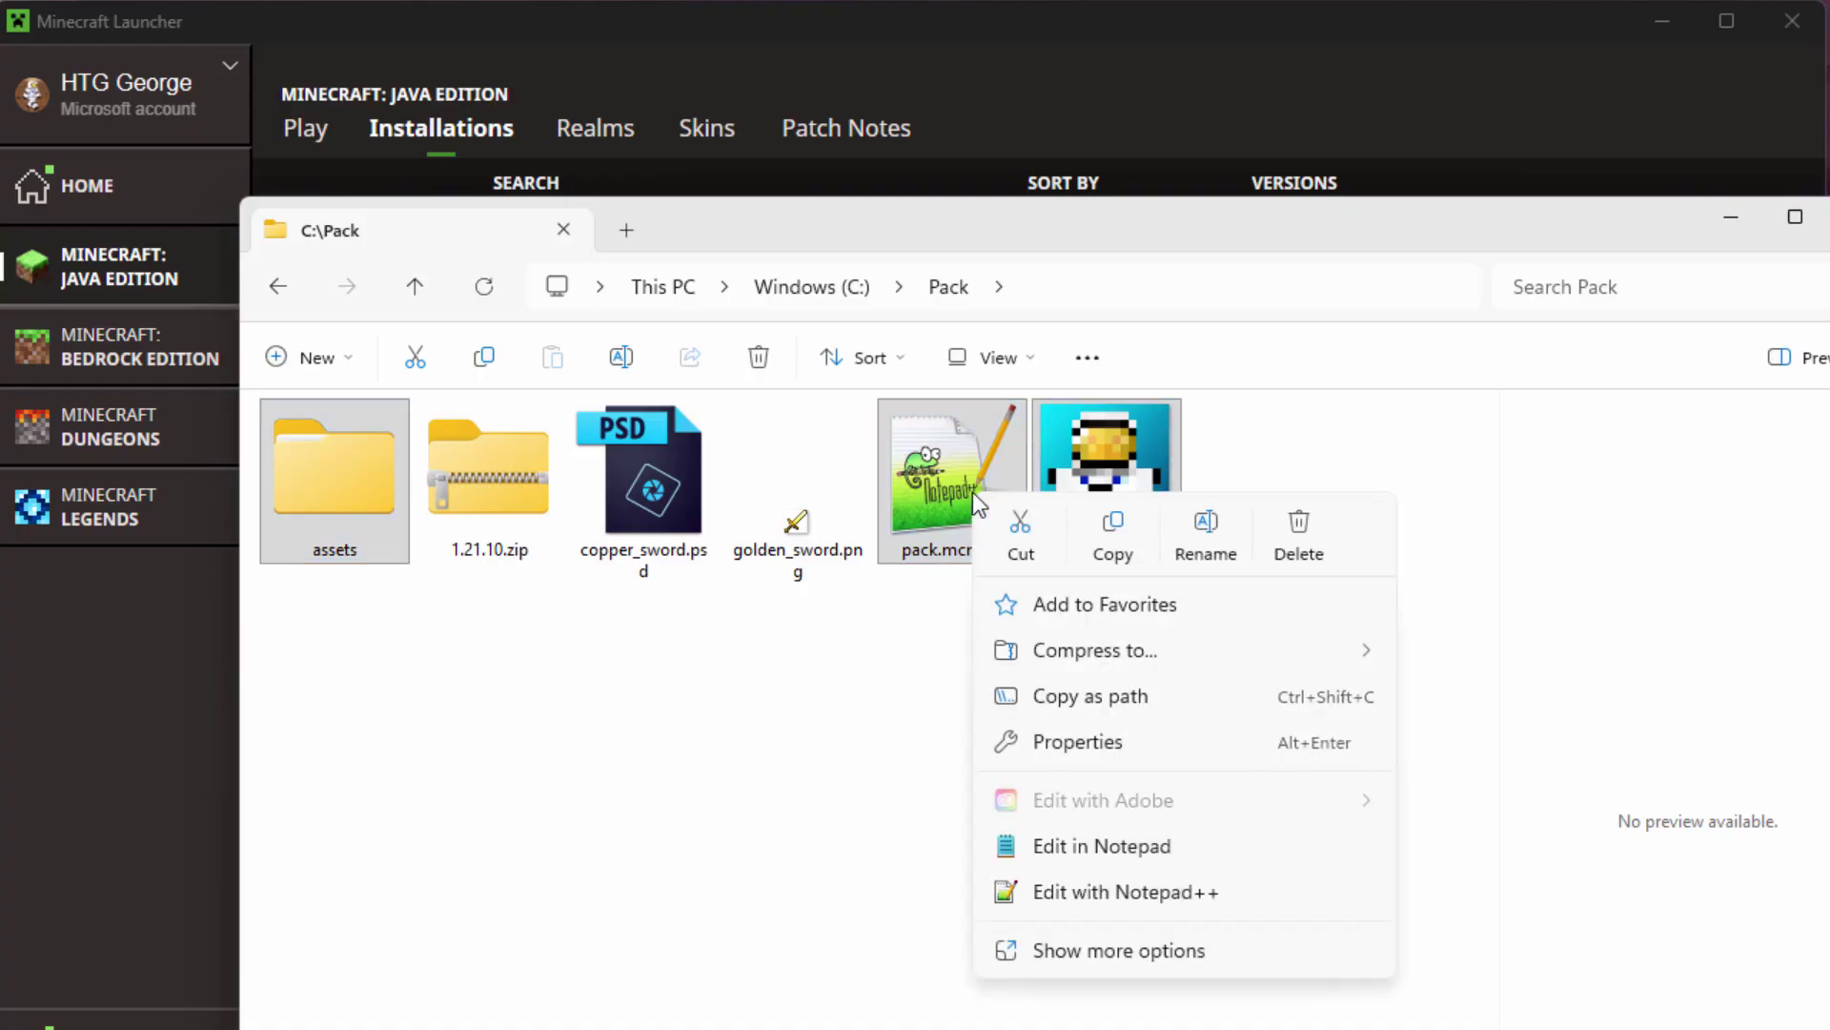
mouse_move(1125, 651)
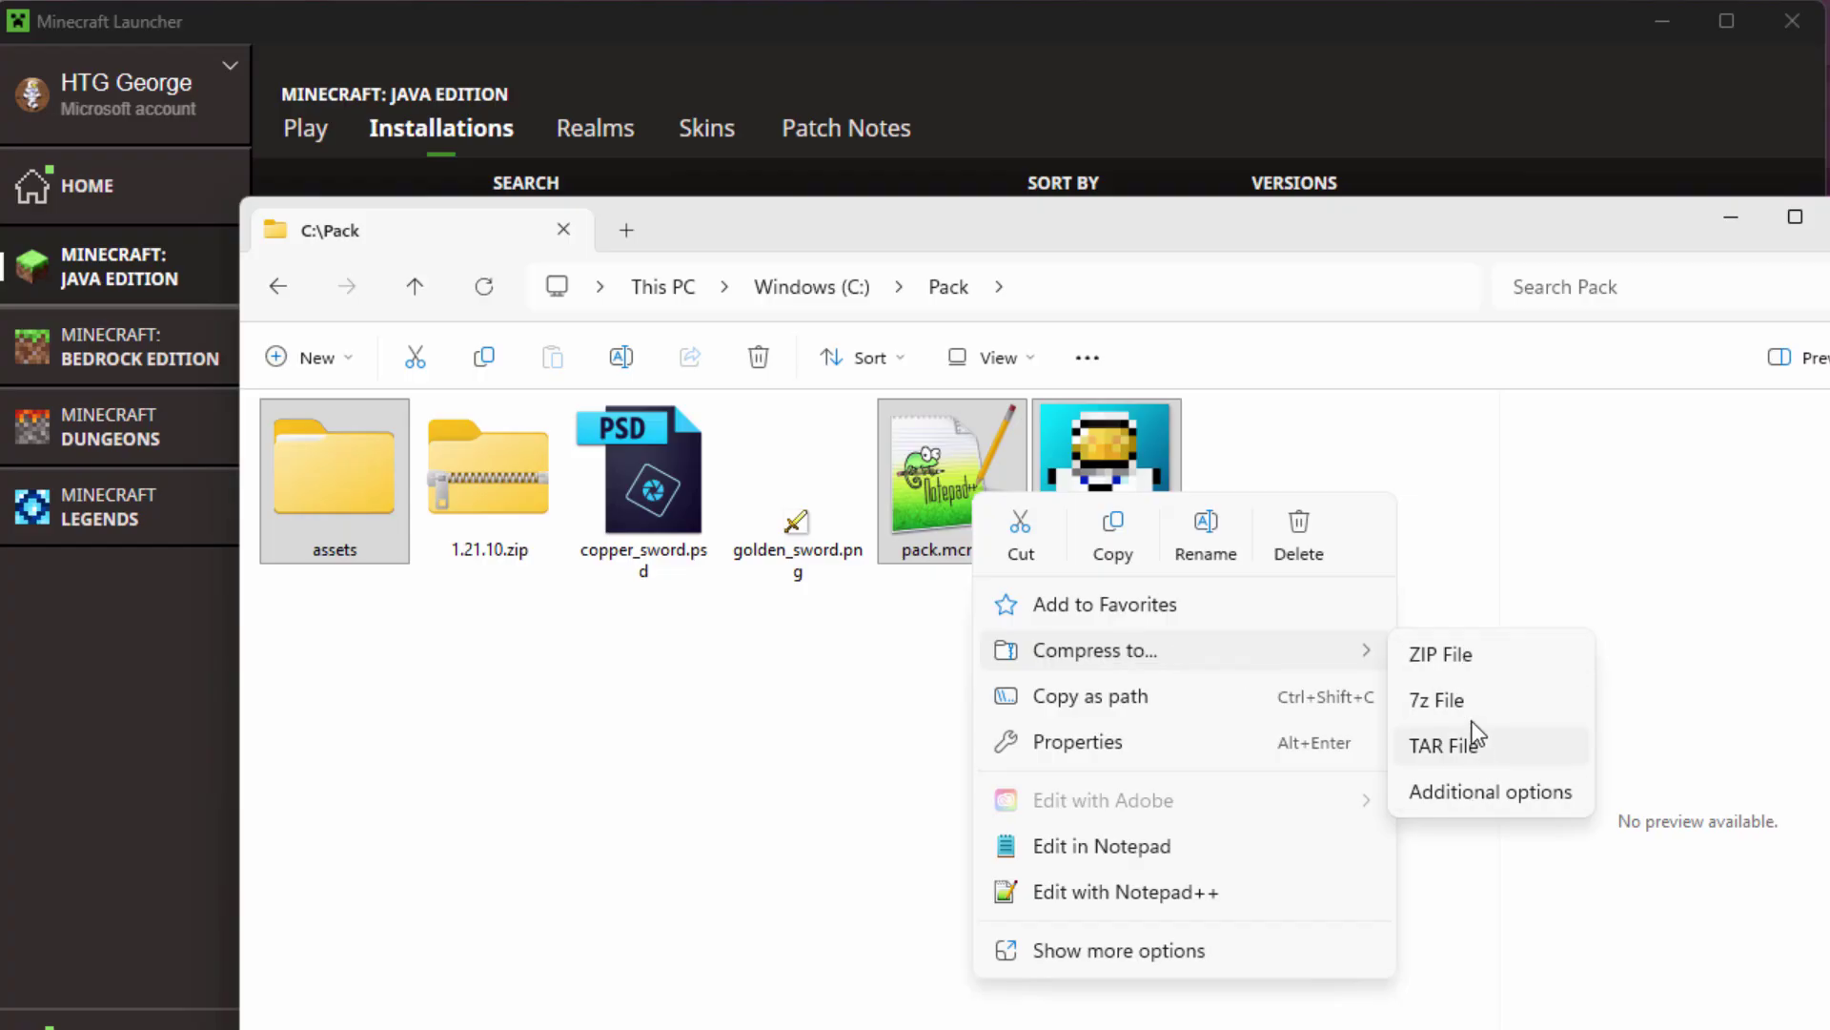
click(1440, 657)
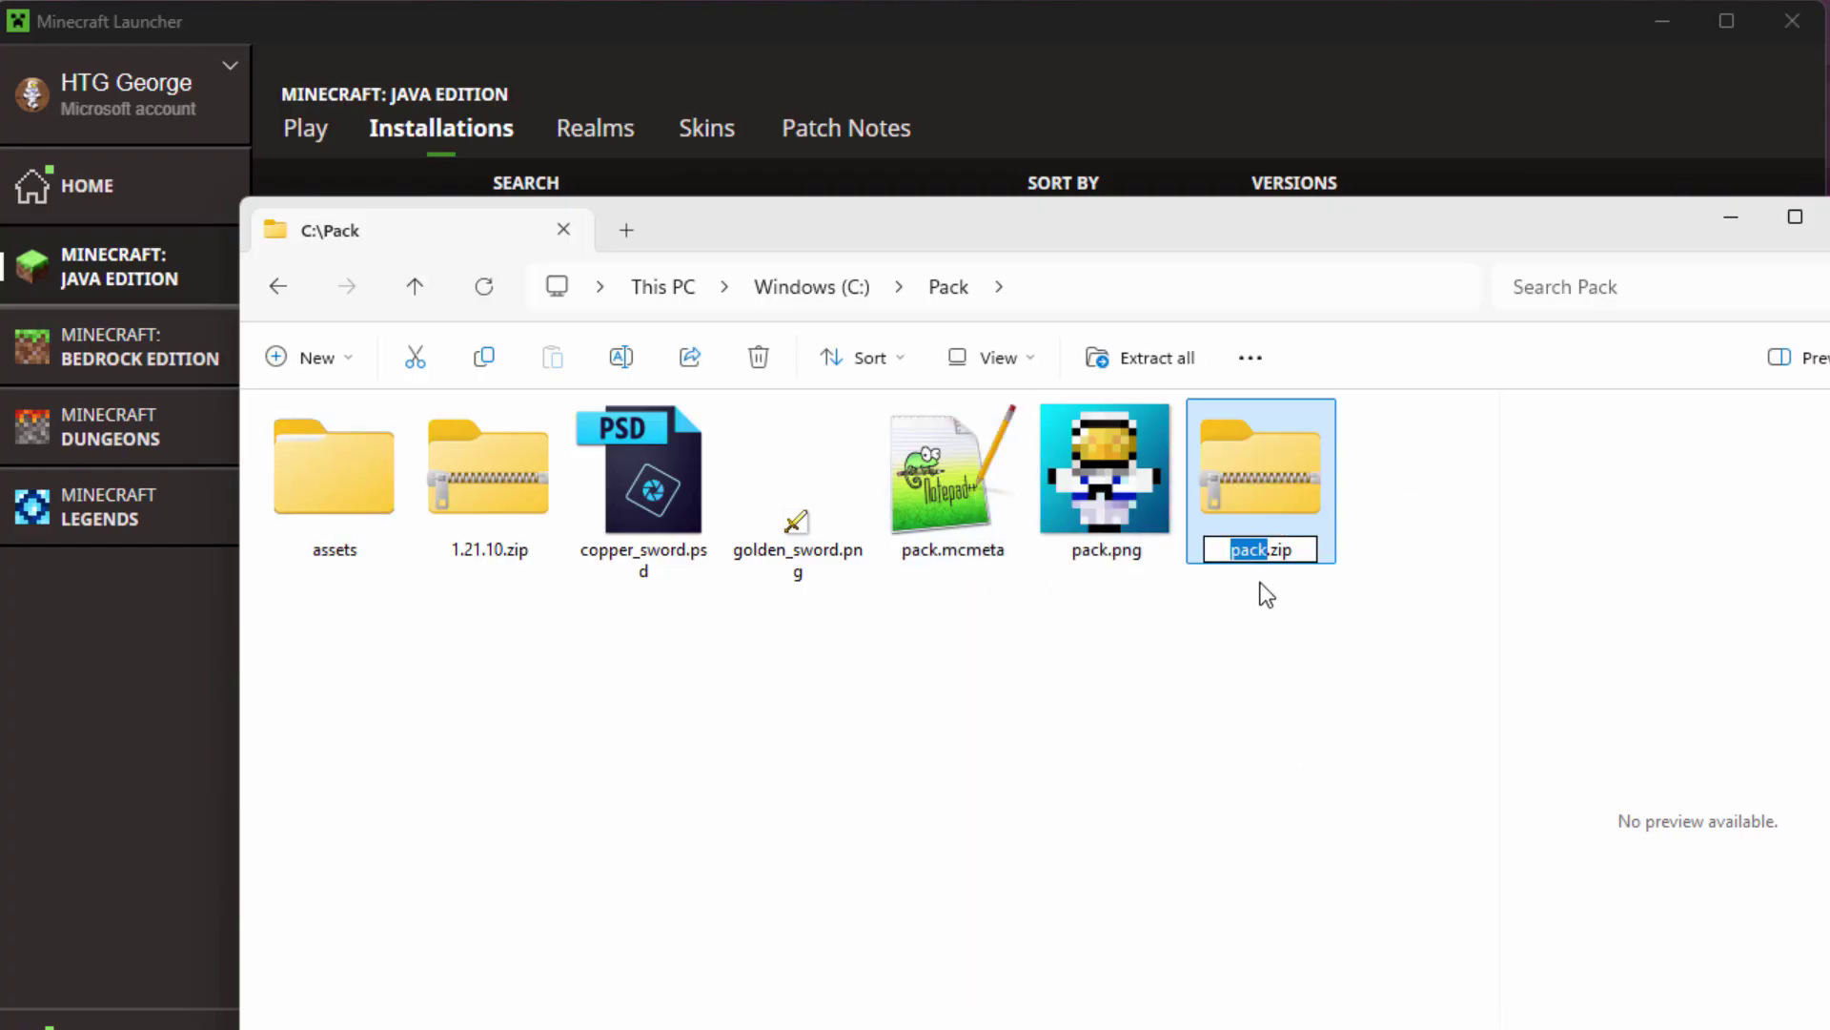
- Rename the new ZIP file in the Pack folder as custom swords.zip
text(custom swords)
key(Return)
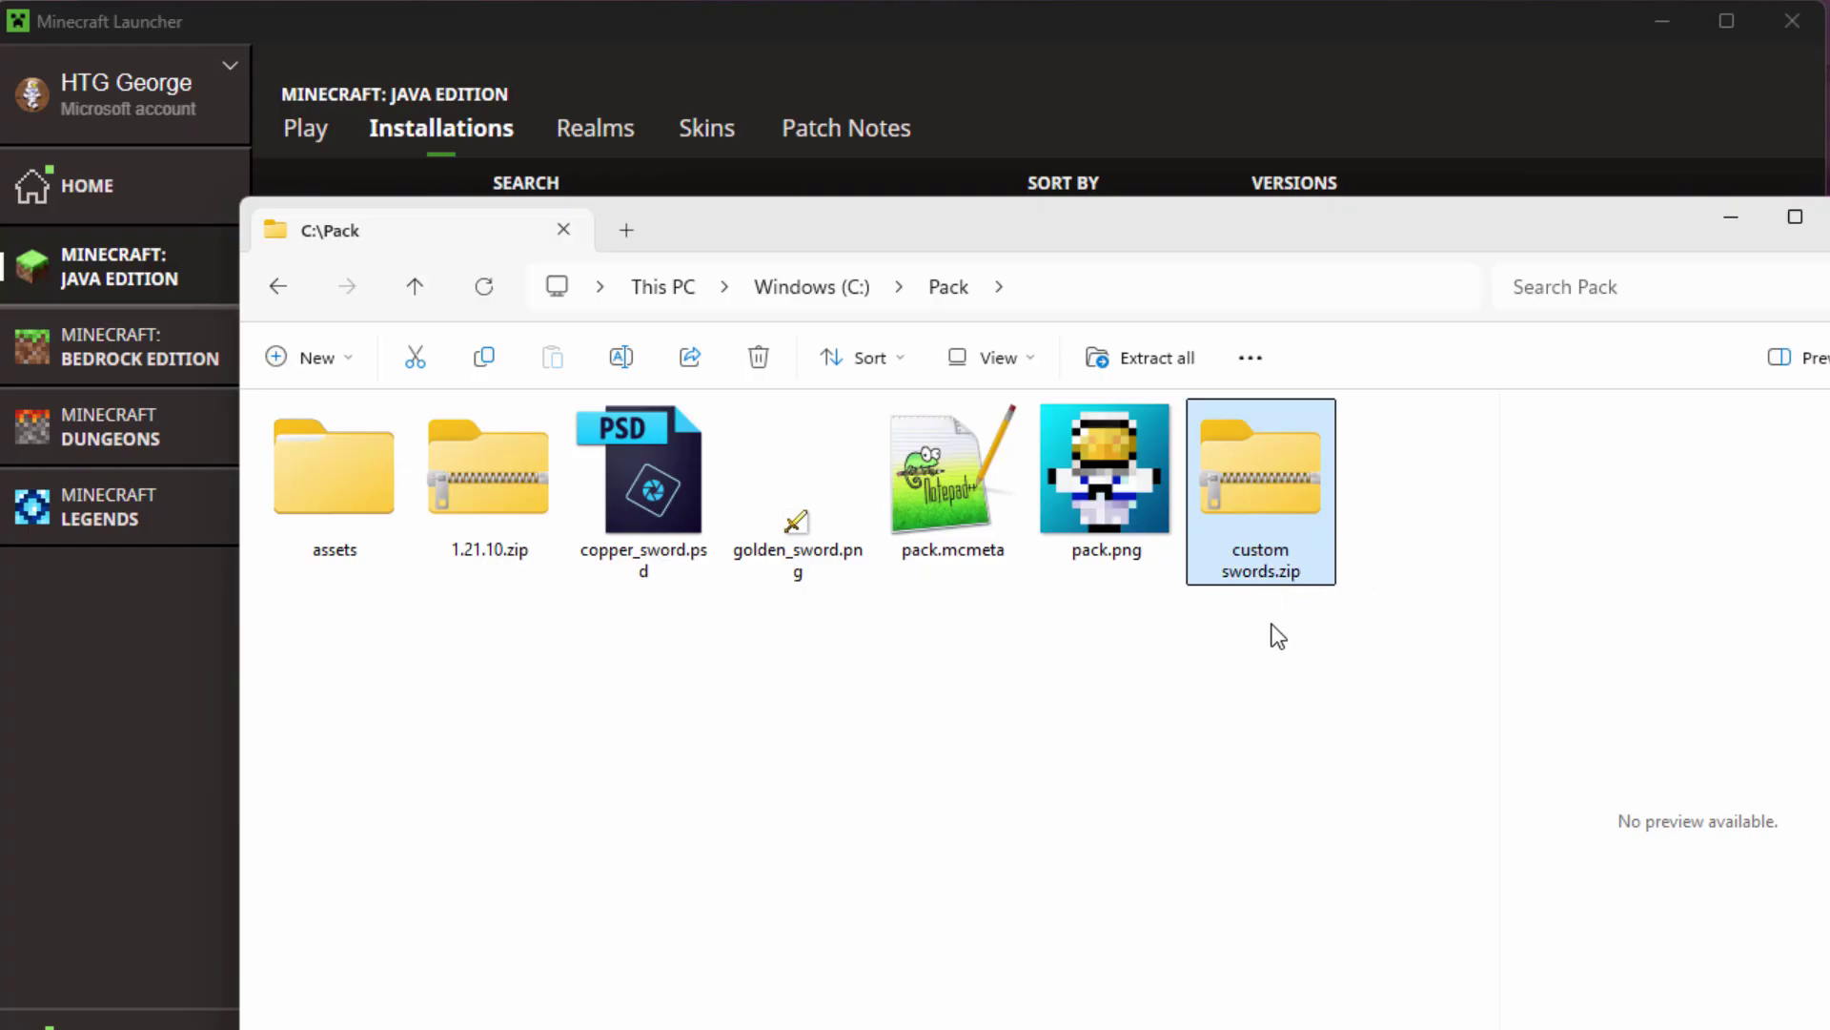
click(1274, 633)
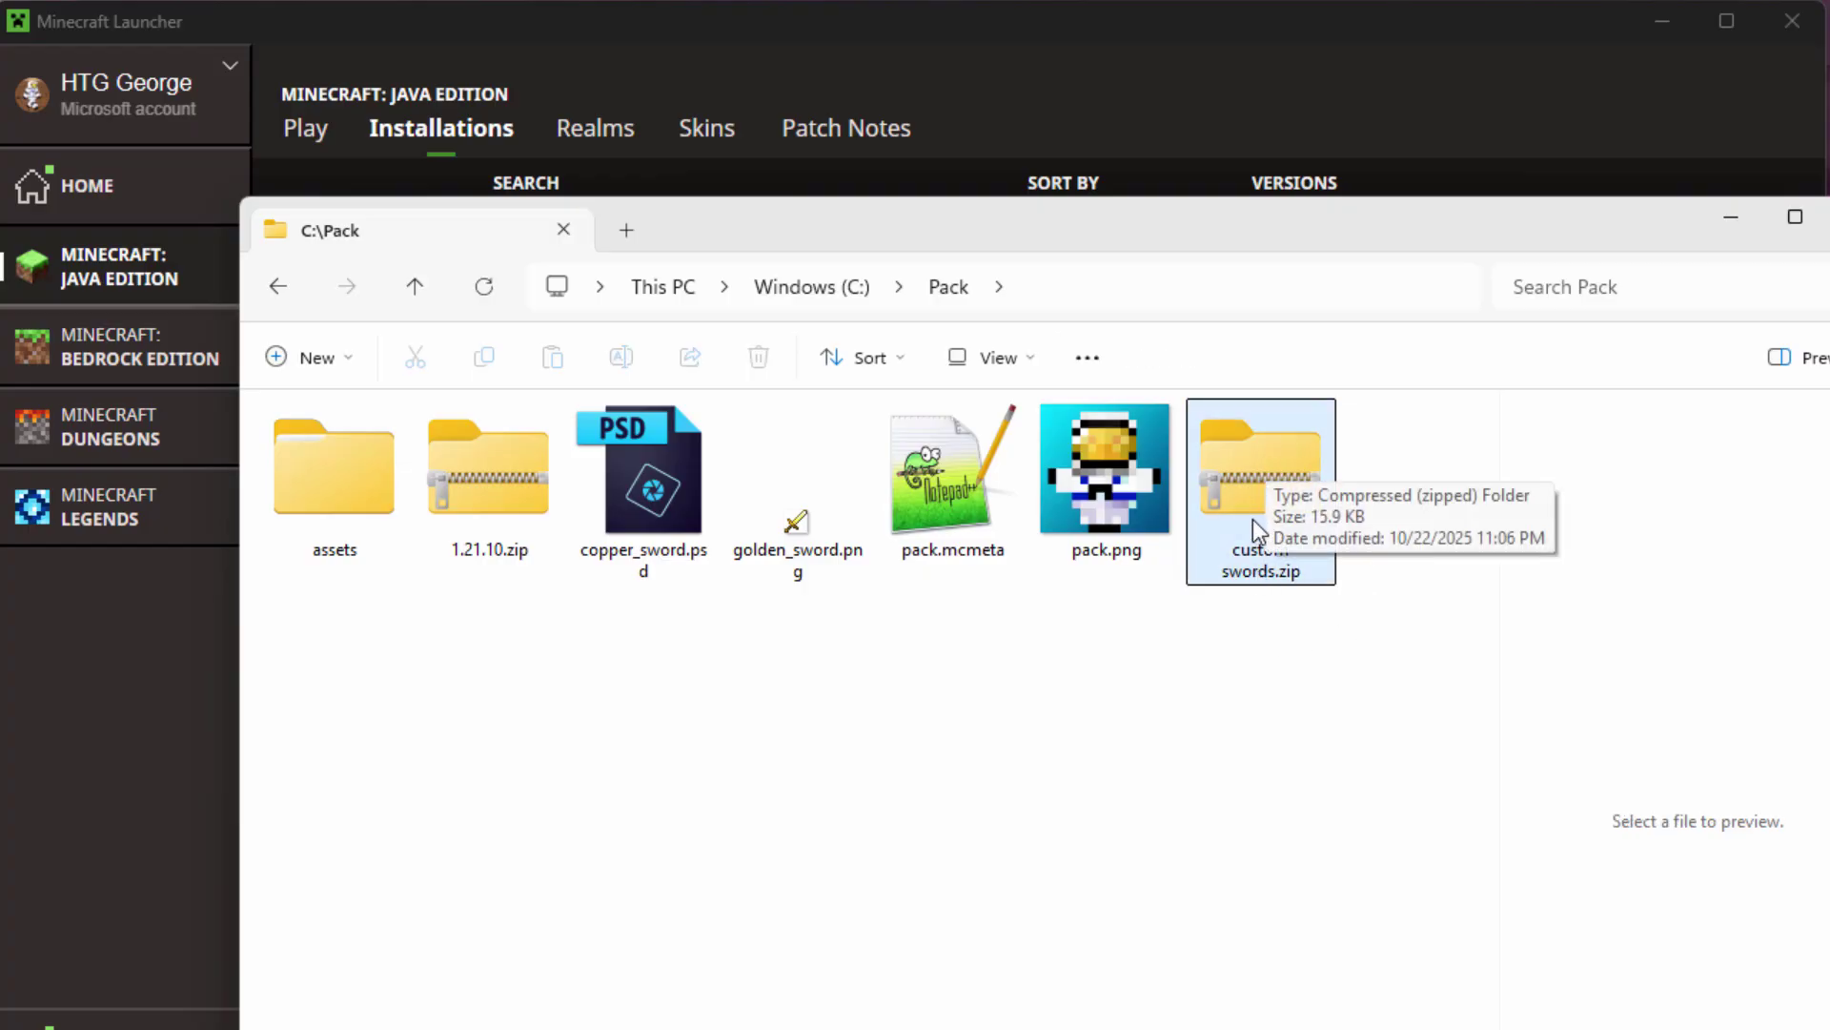
- Switch to the Minecraft Launcher, open the game folder of the Latest release installation, and open its resourcepacks folder
drag(1135, 232, 1112, 398)
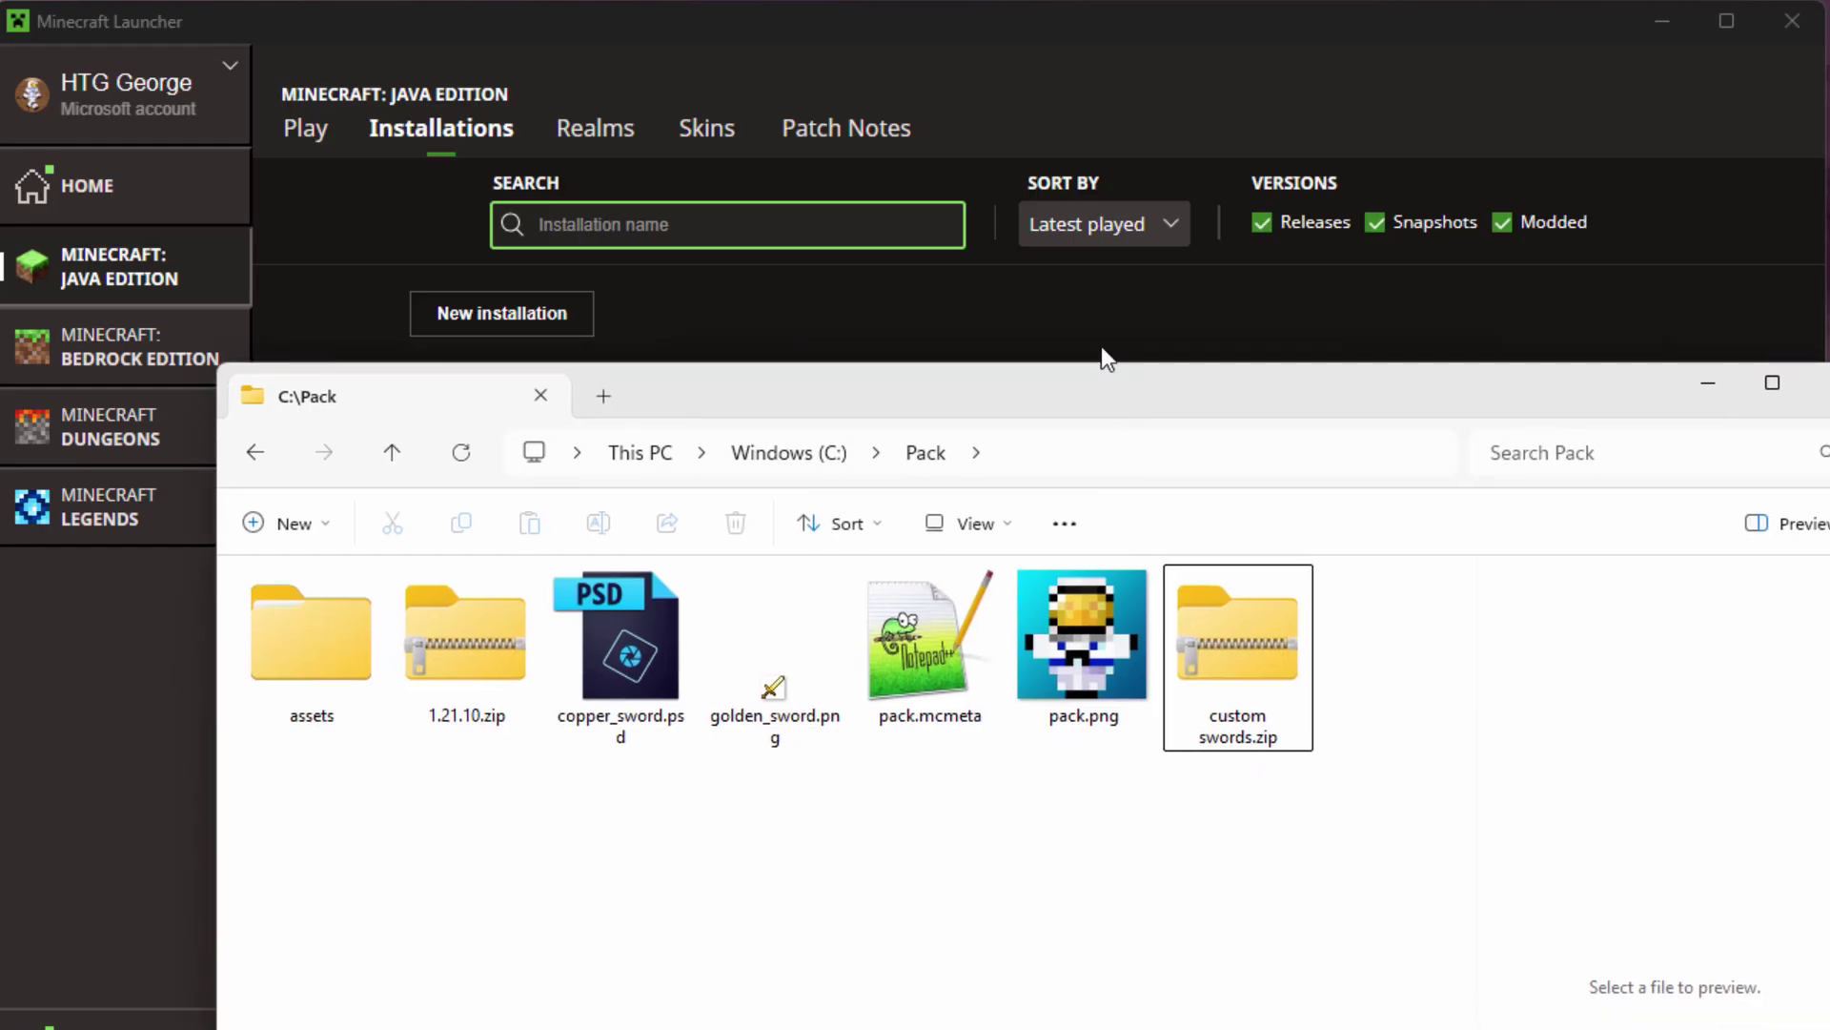
click(853, 286)
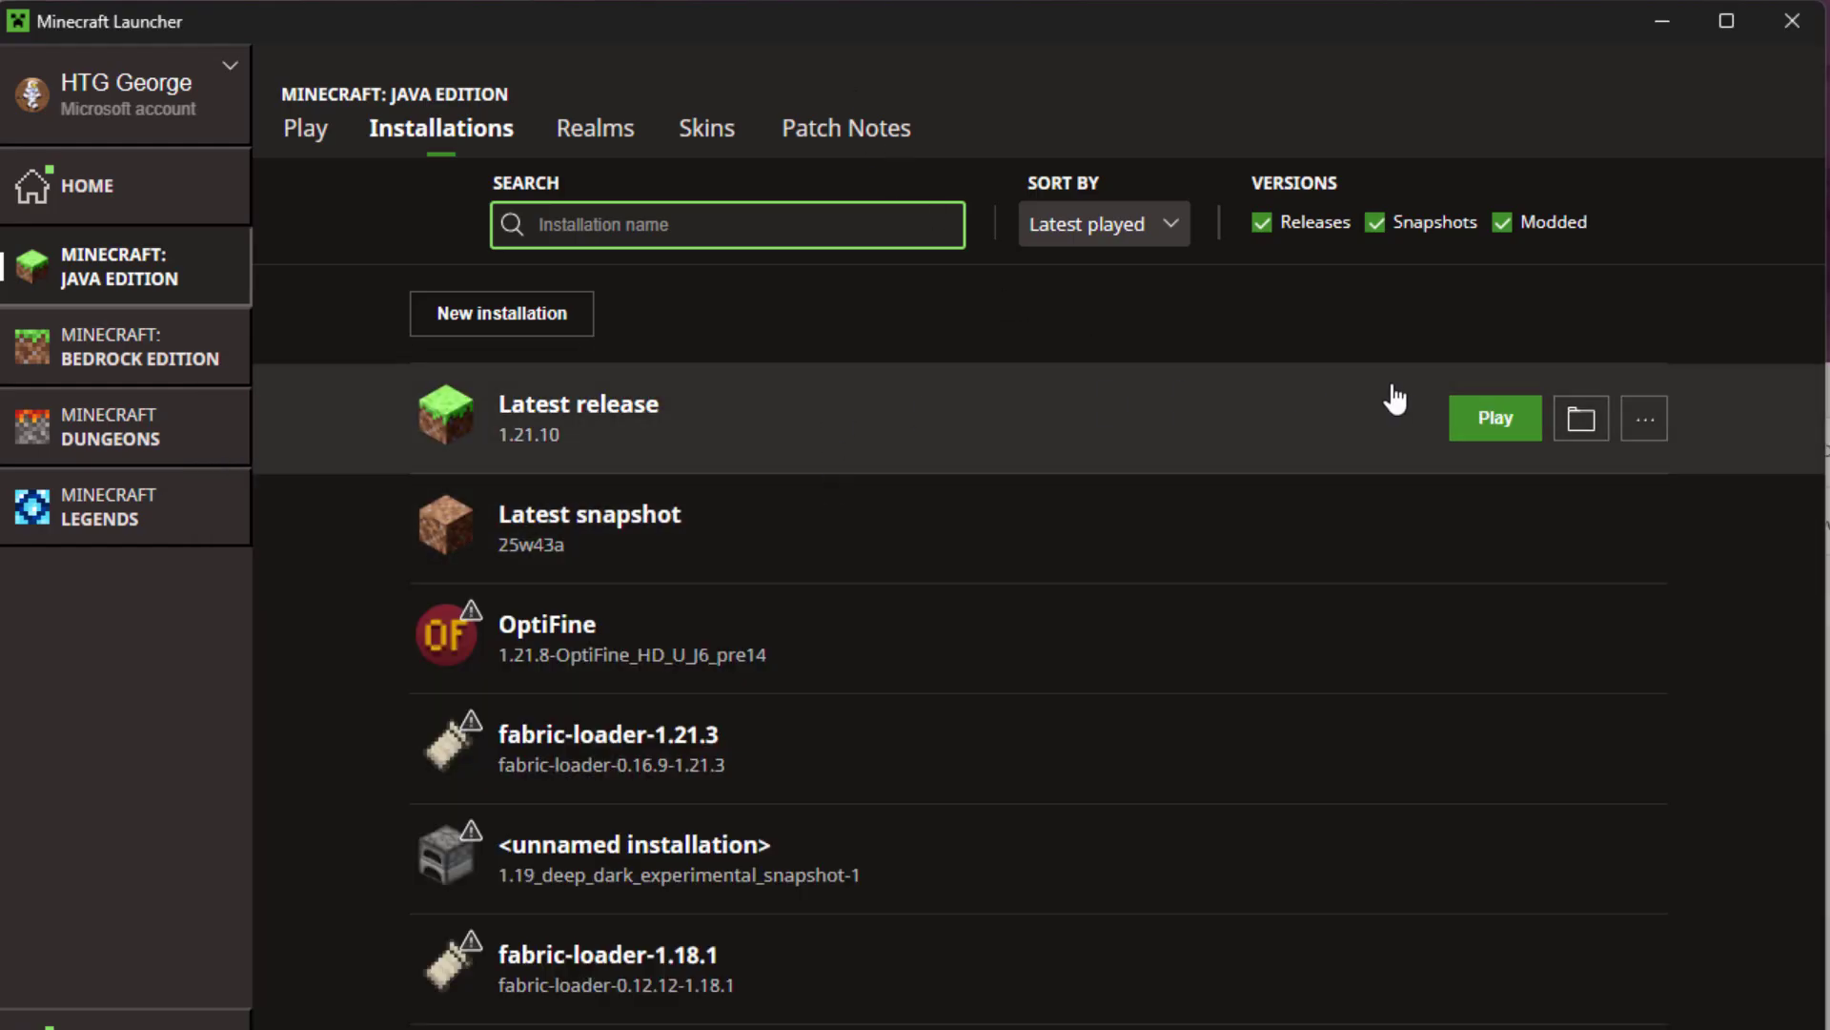
click(1583, 422)
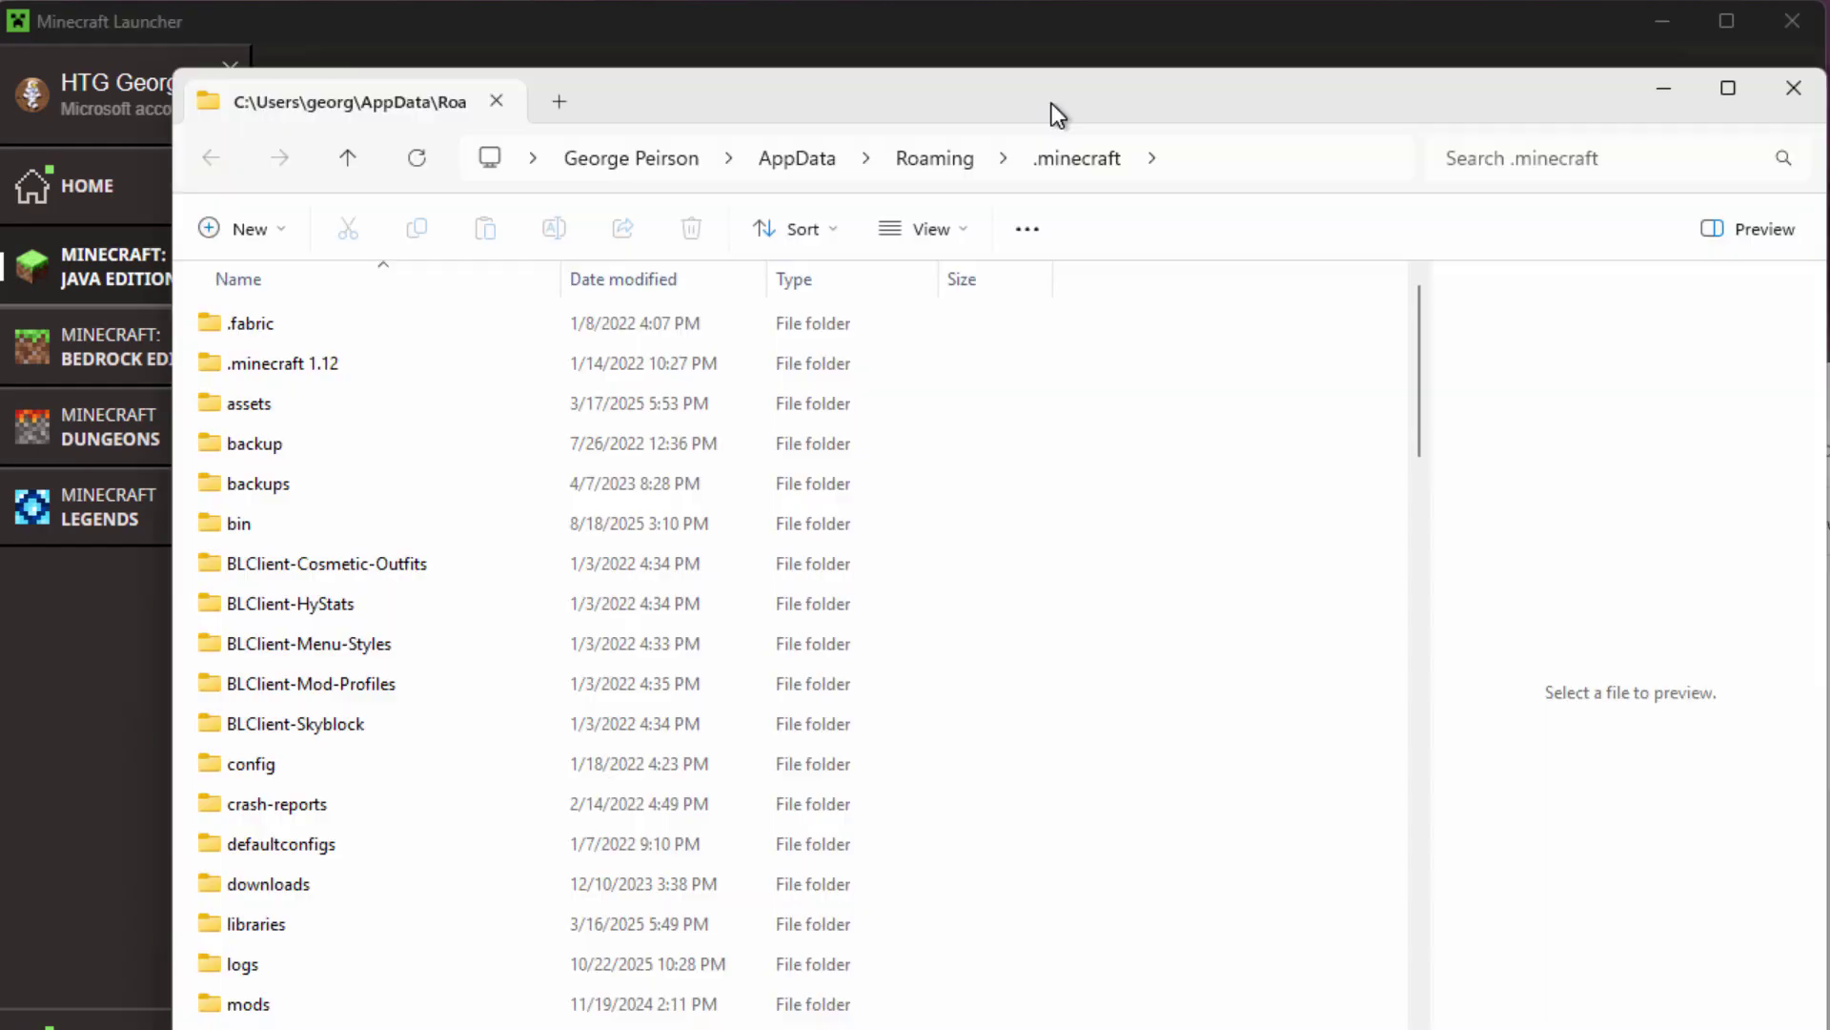
scroll(480, 641, down, 4)
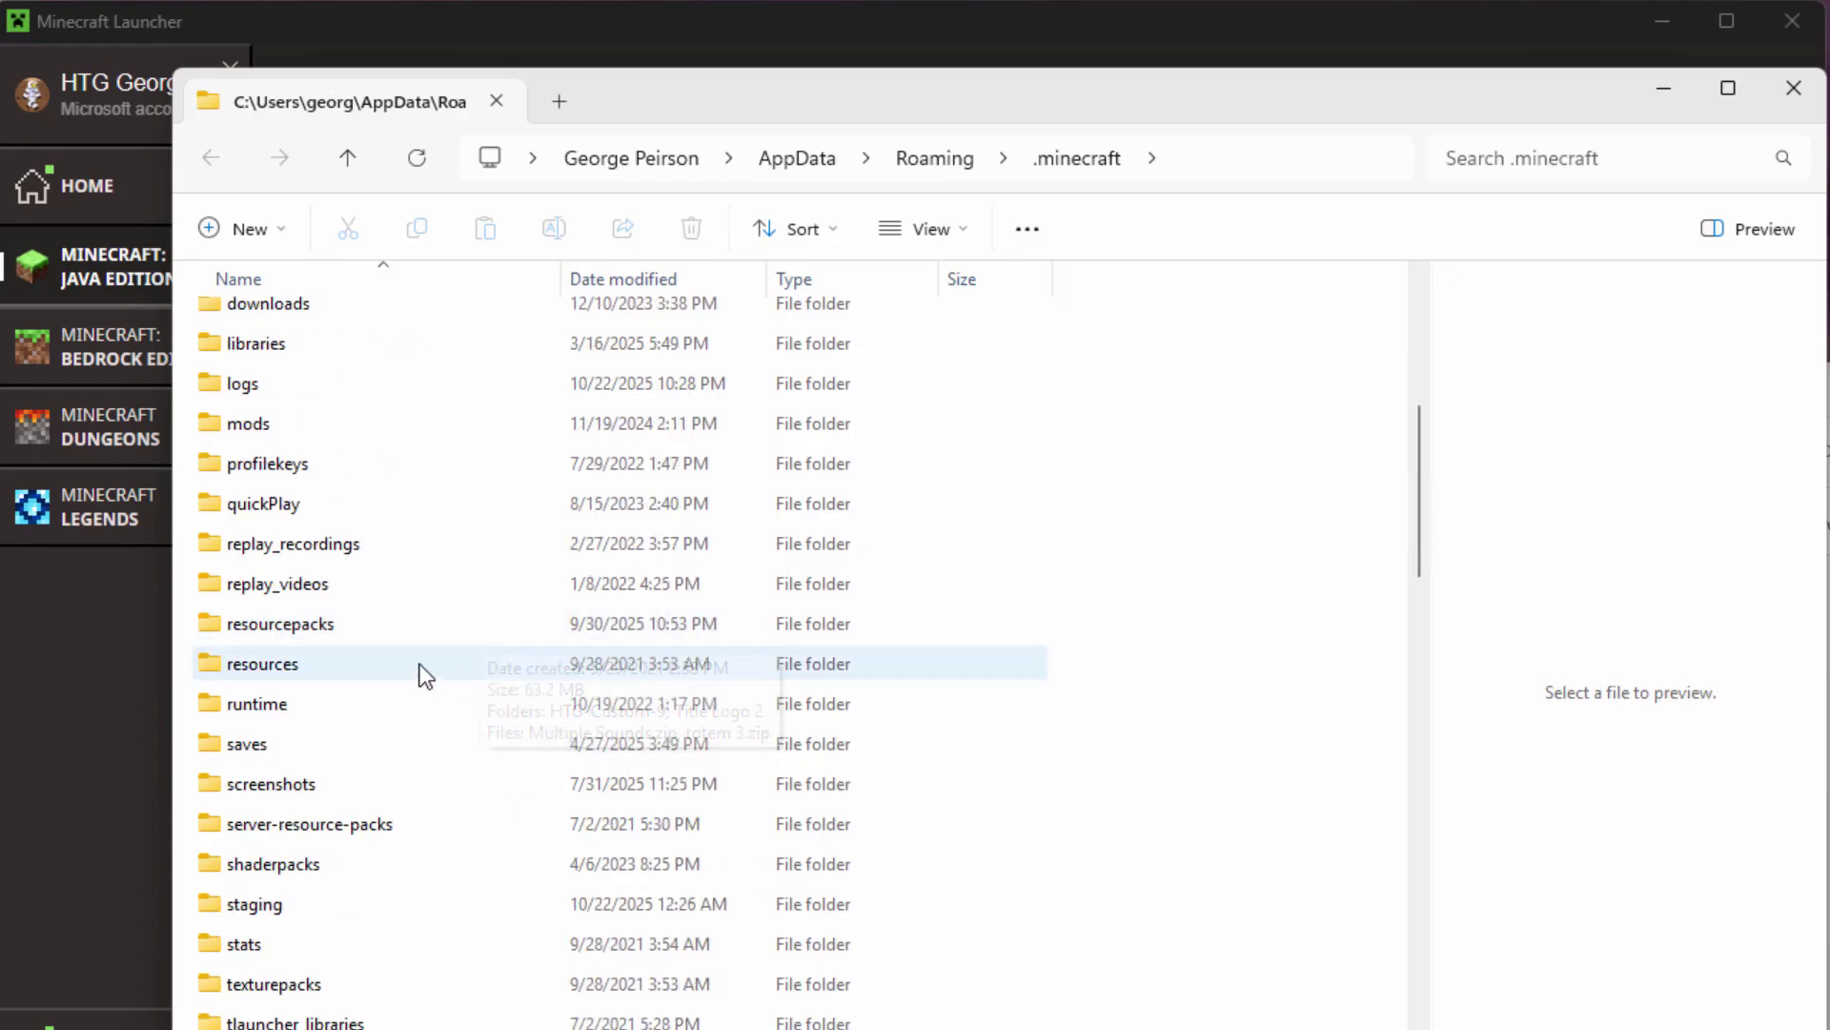
double_click(225, 628)
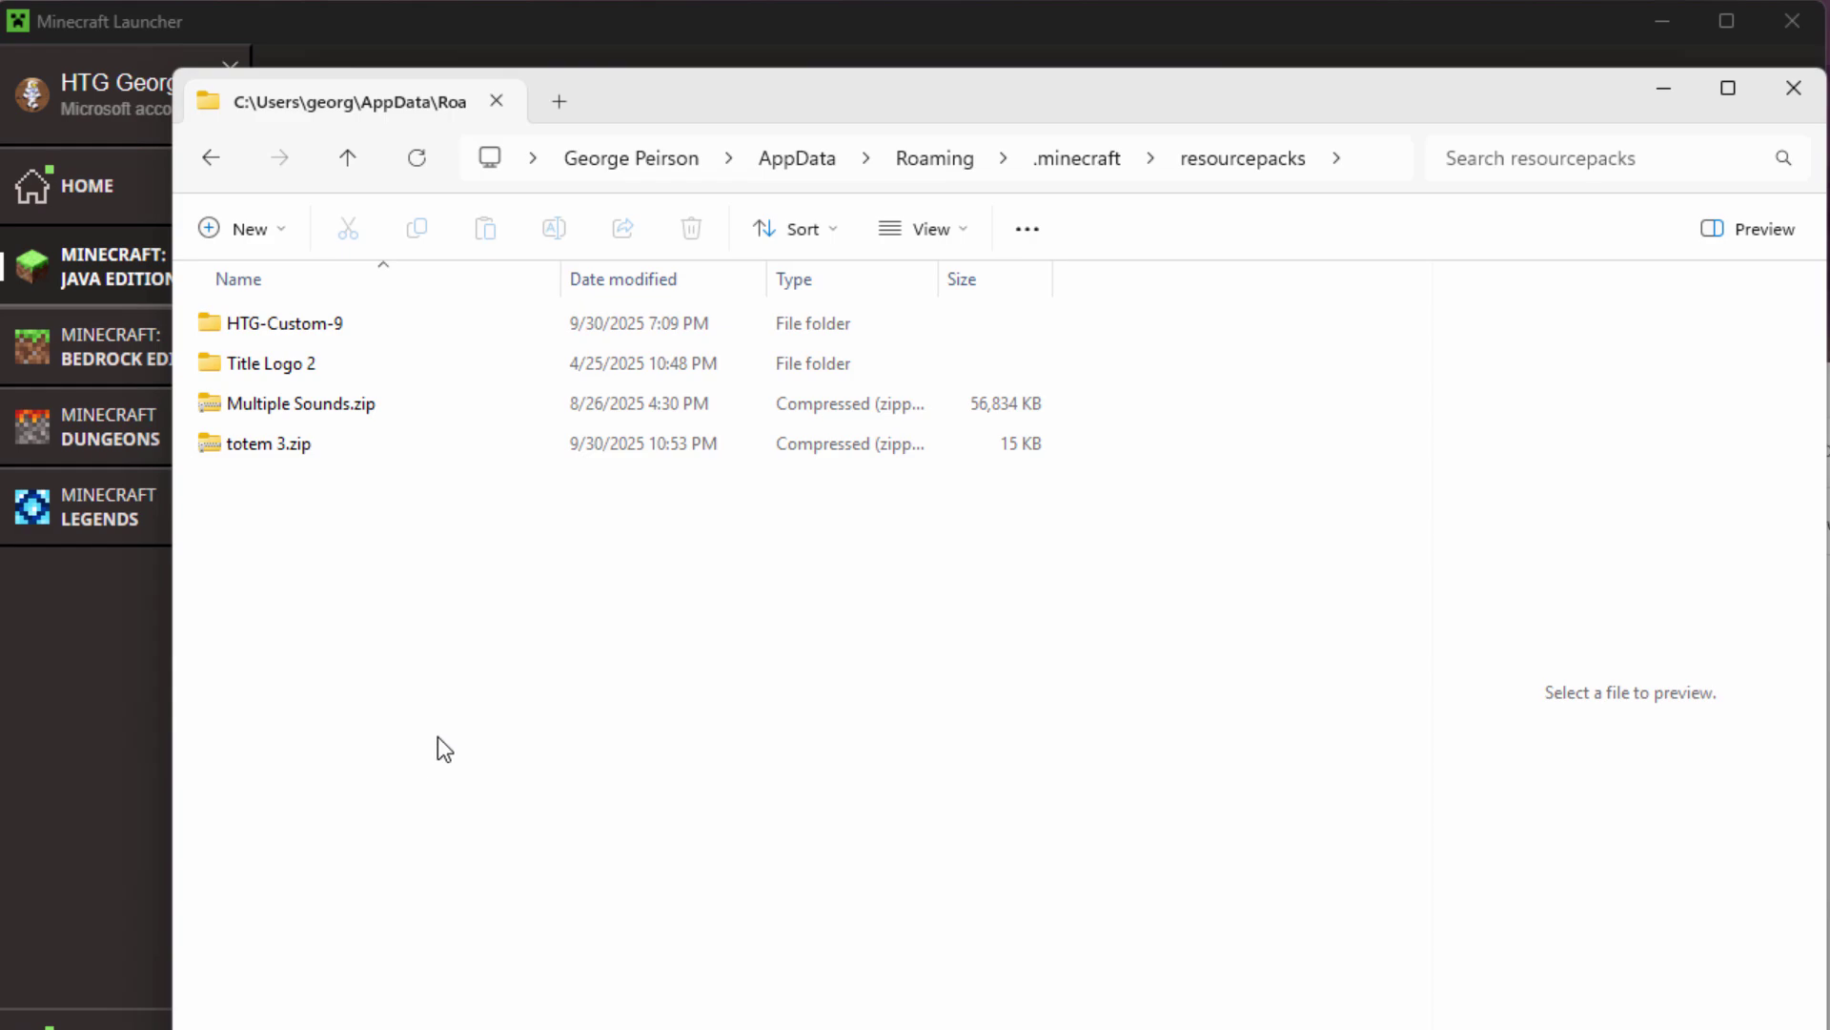
- Move custom swords.zip from the Pack folder into the resourcepacks folder, close that folder window, and return to the Minecraft Launcher
drag(904, 100, 845, 103)
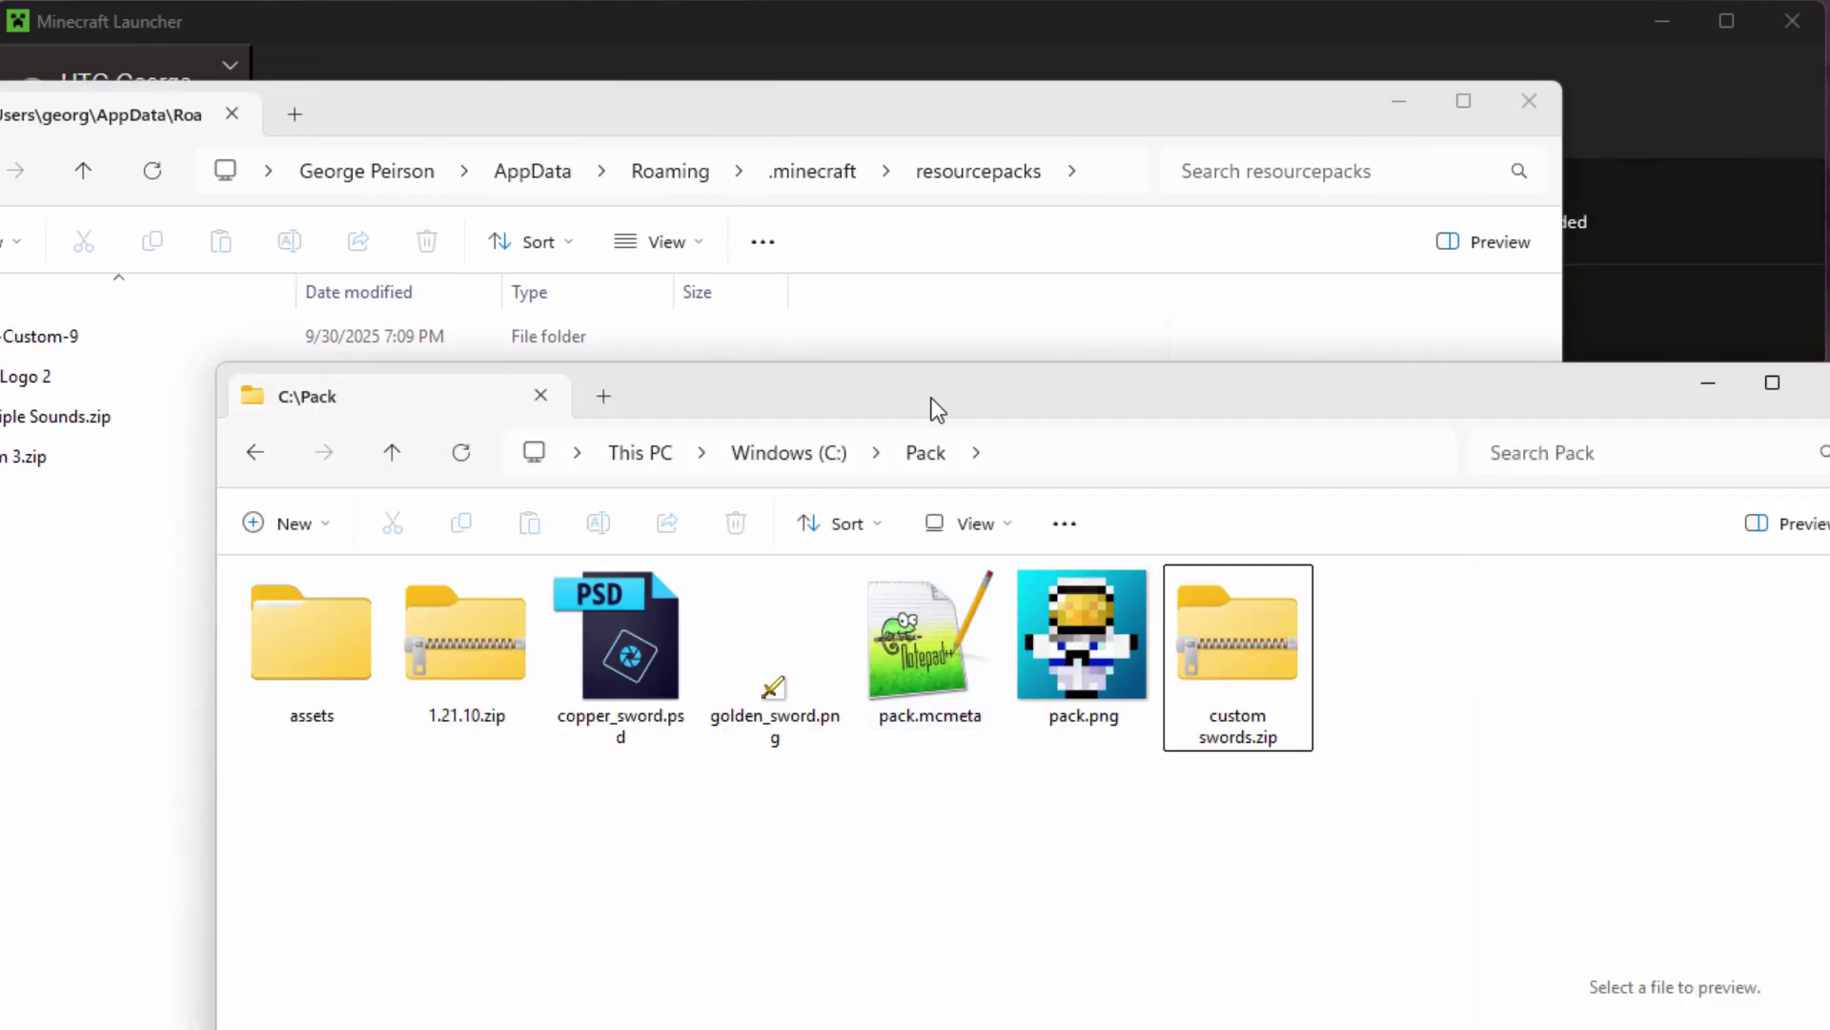
drag(913, 598, 103, 625)
click(180, 688)
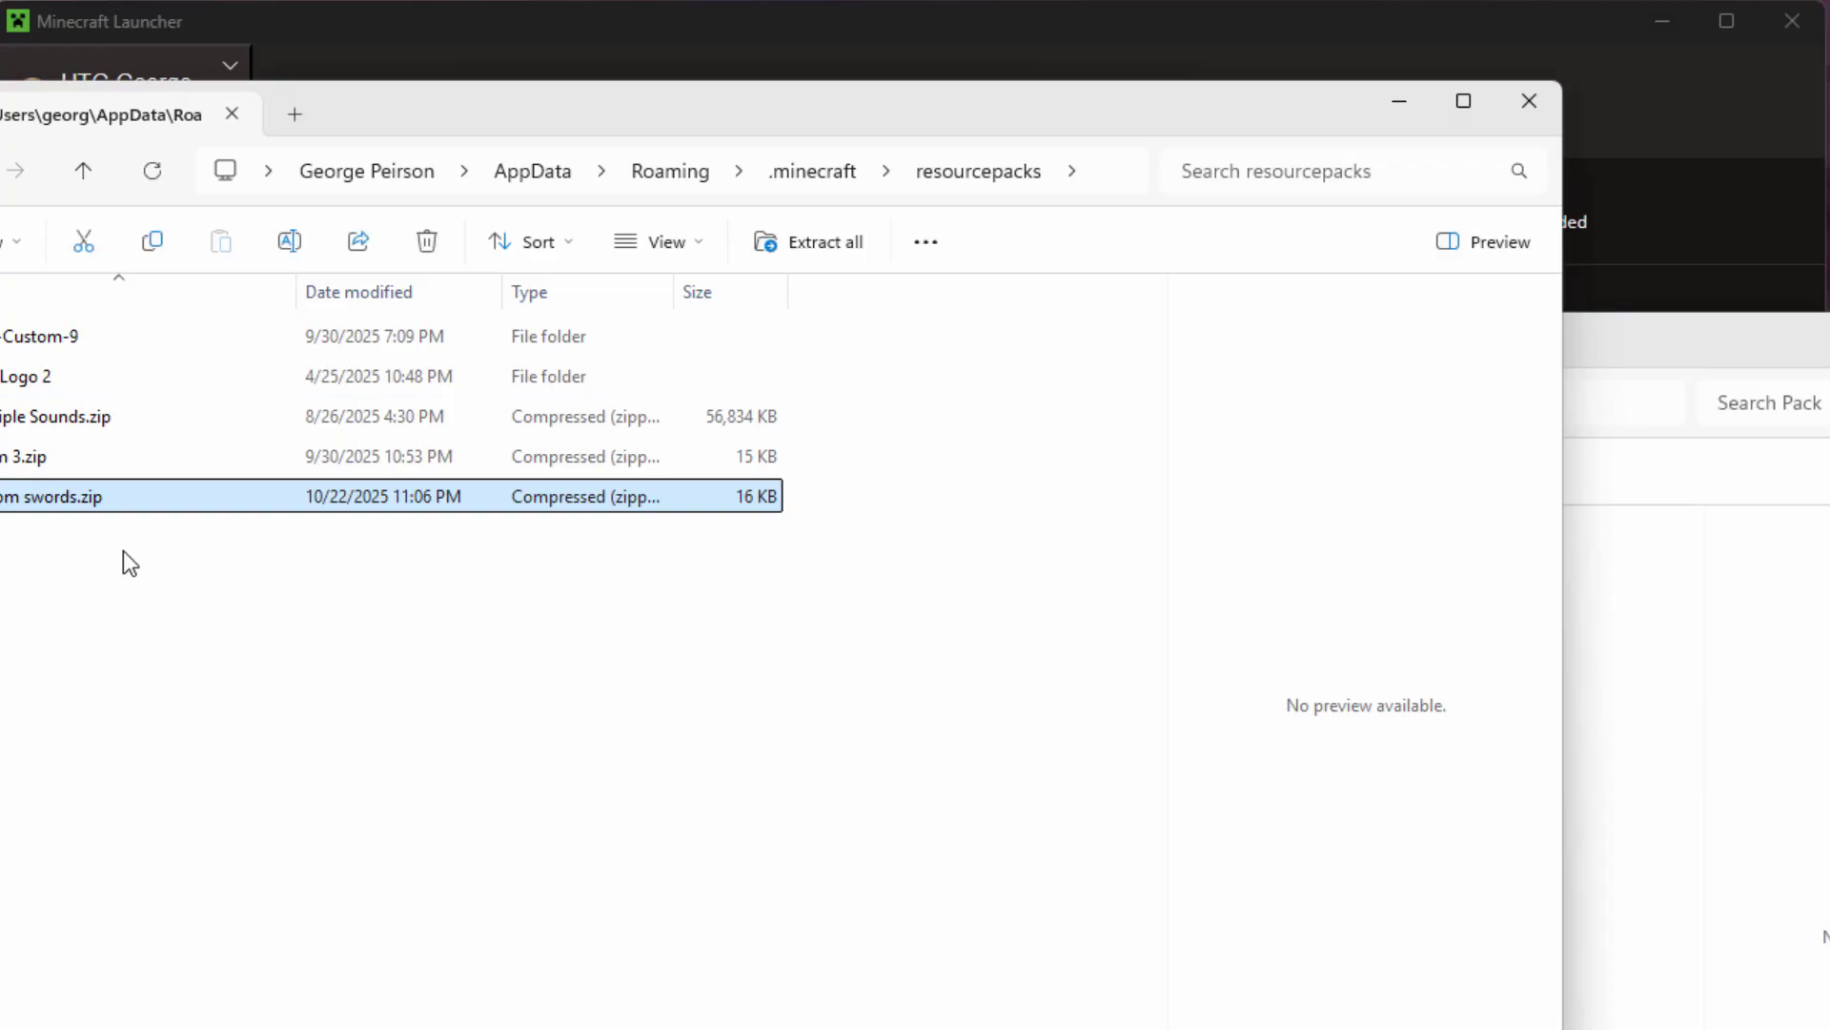
click(1526, 103)
key(alt+Tab)
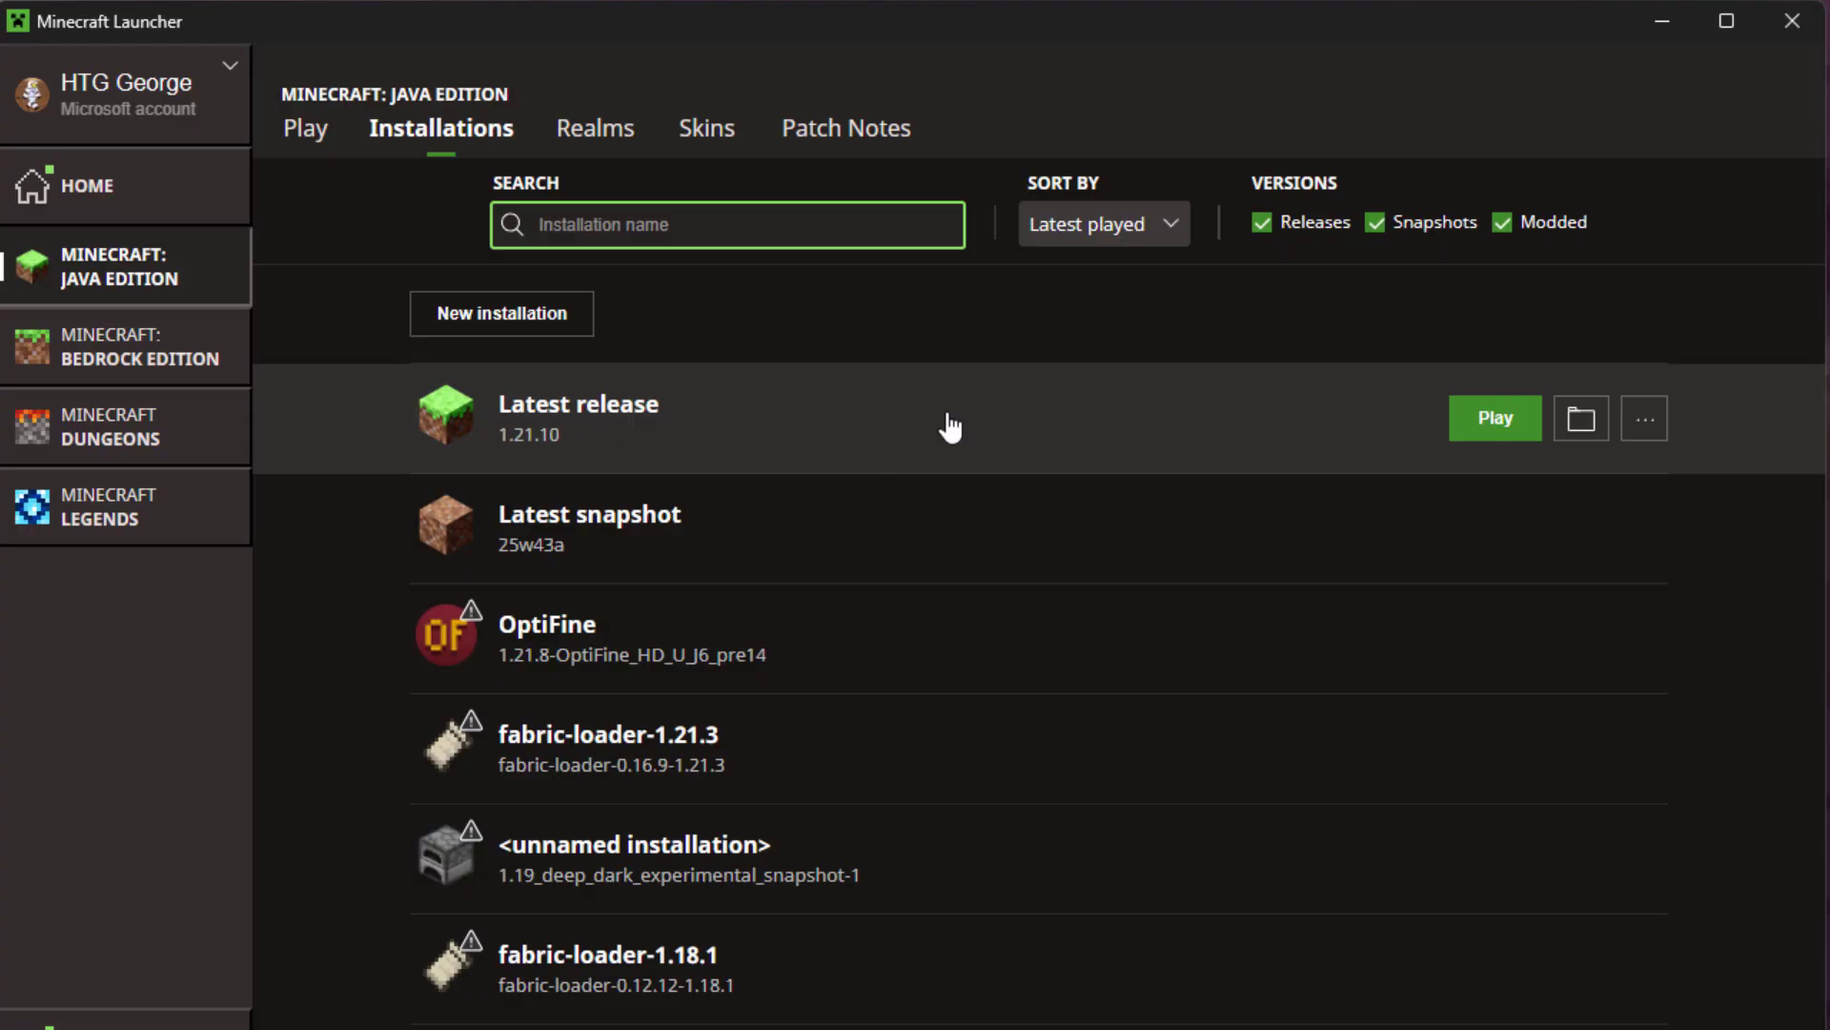
- Launch the Latest release 1.21.10 and add custom swords.zip to the selected resource packs, applying the change and returning to the title screen
click(1492, 424)
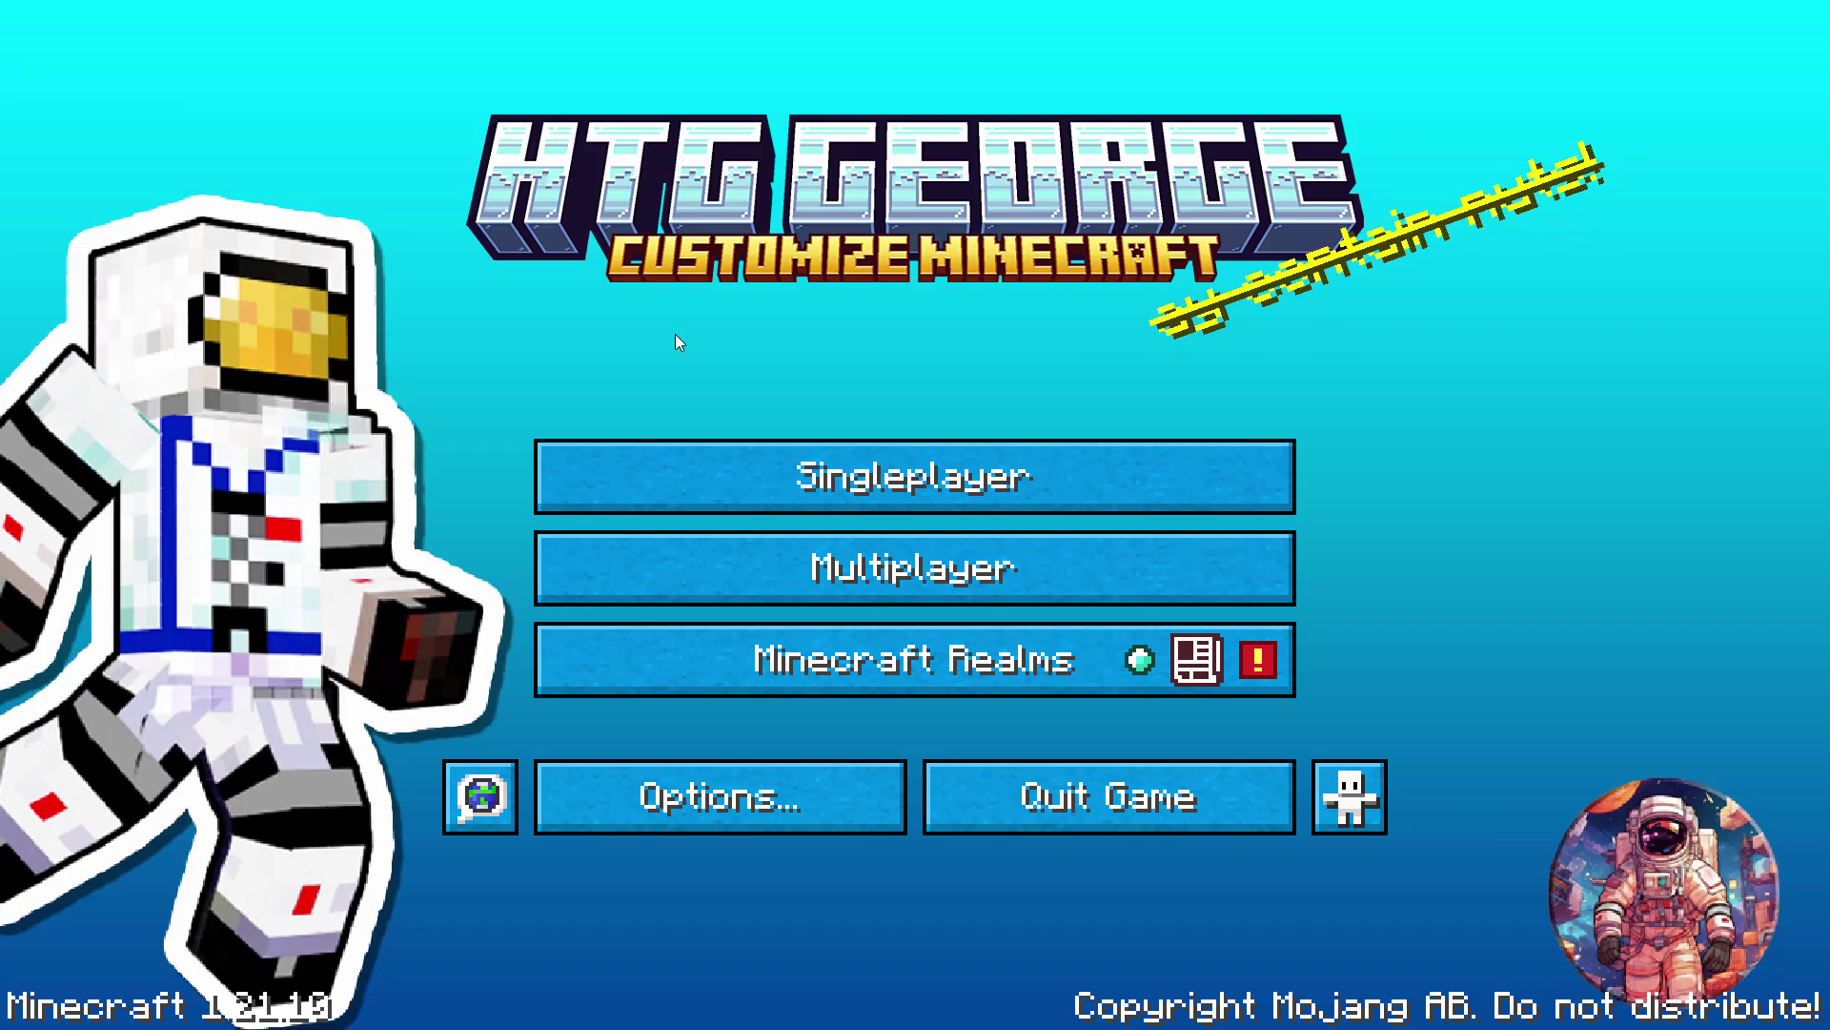
click(736, 798)
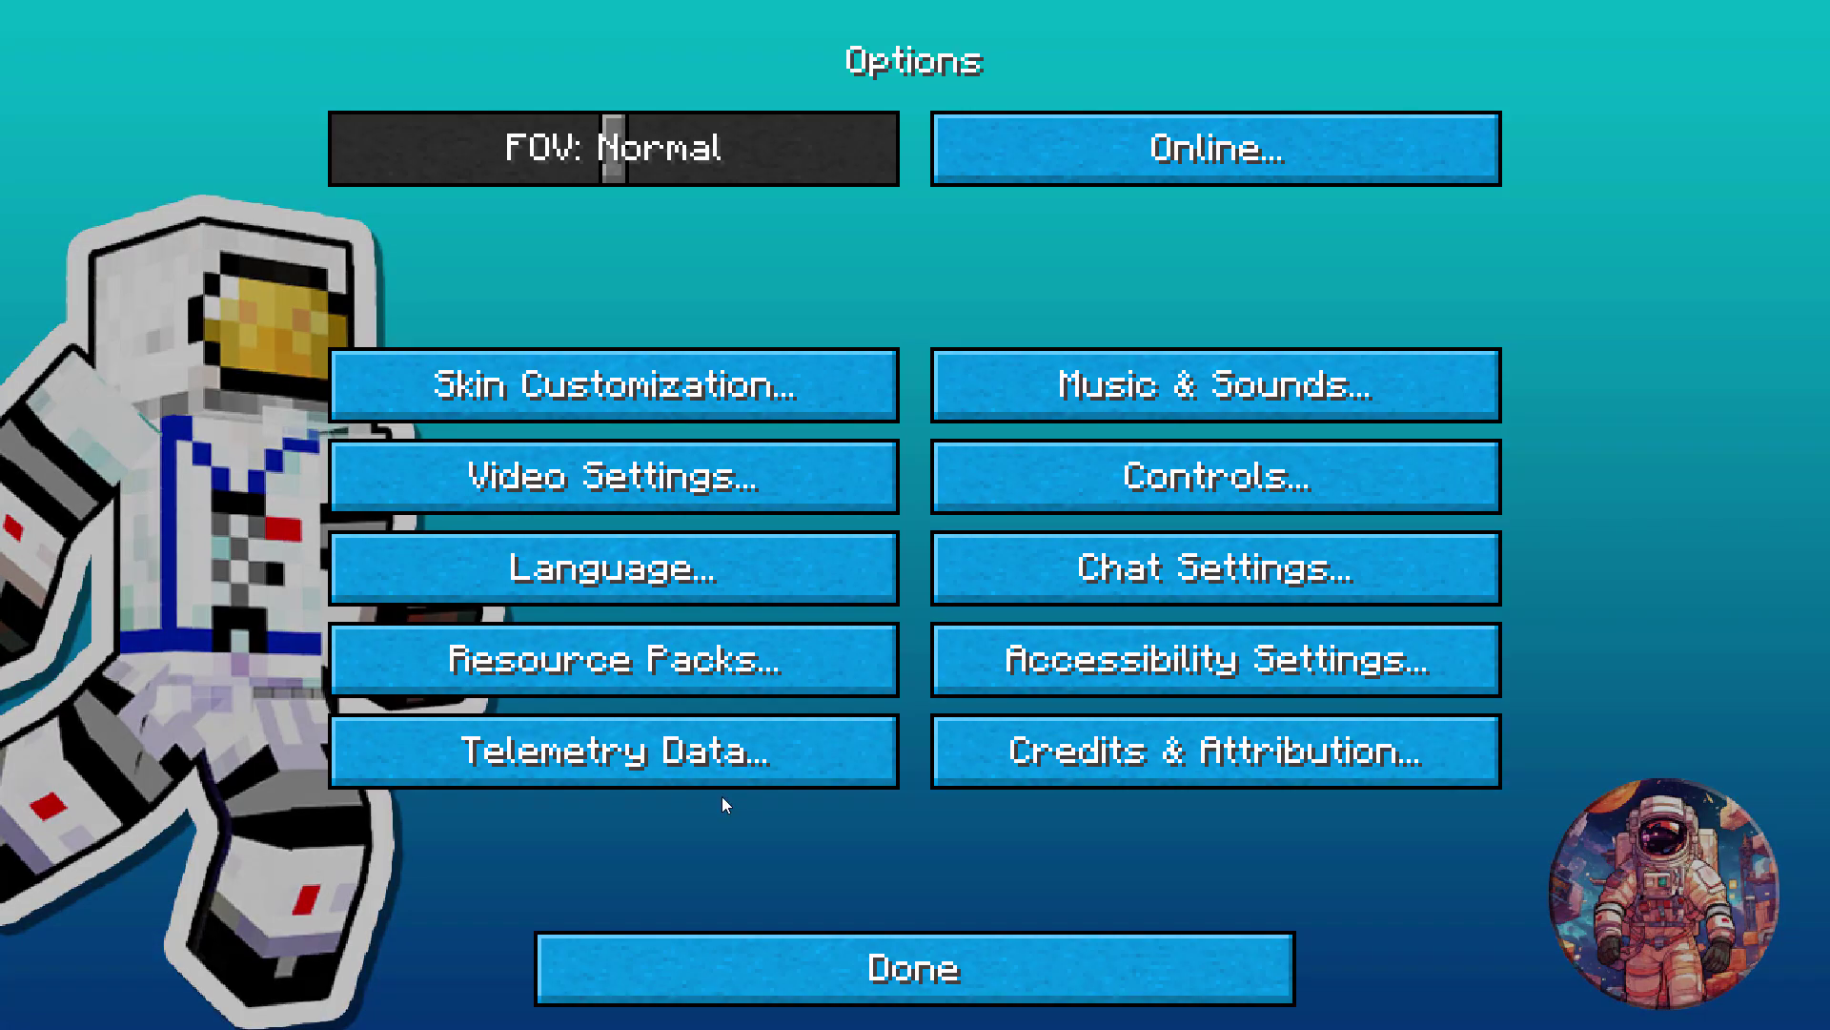
click(670, 662)
mouse_move(692, 426)
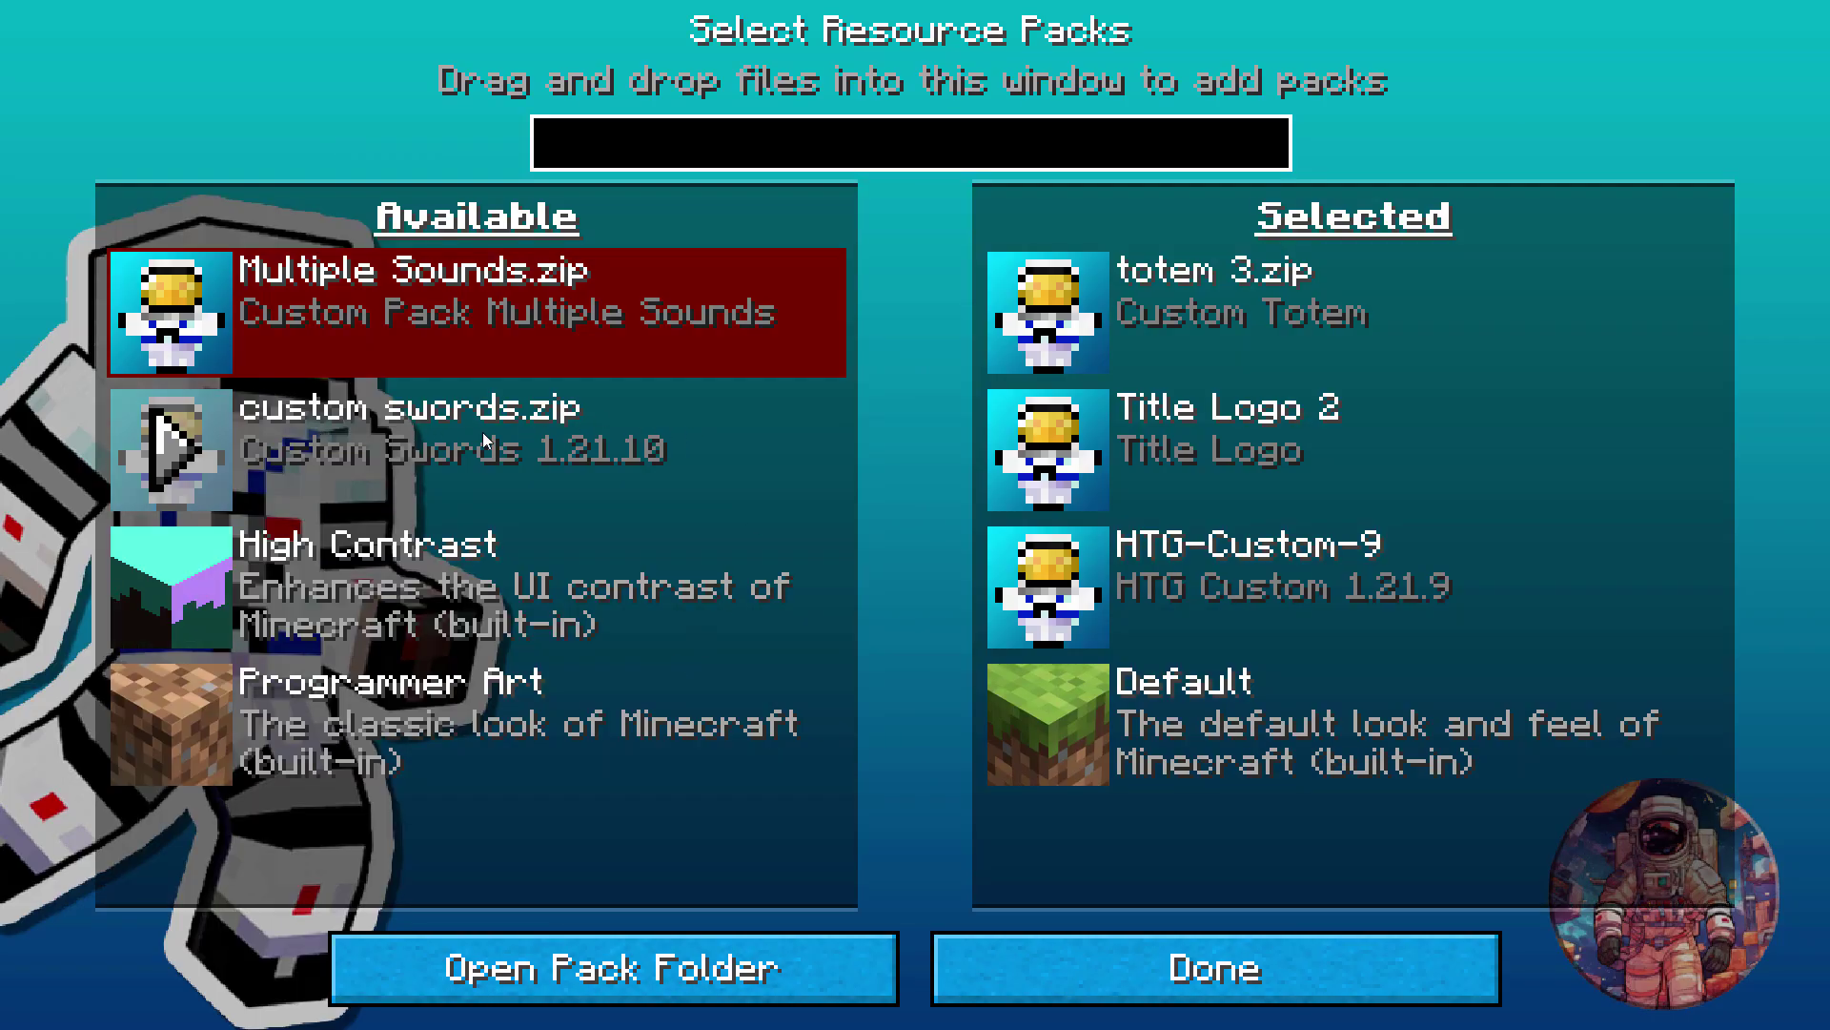
mouse_move(362, 286)
click(204, 444)
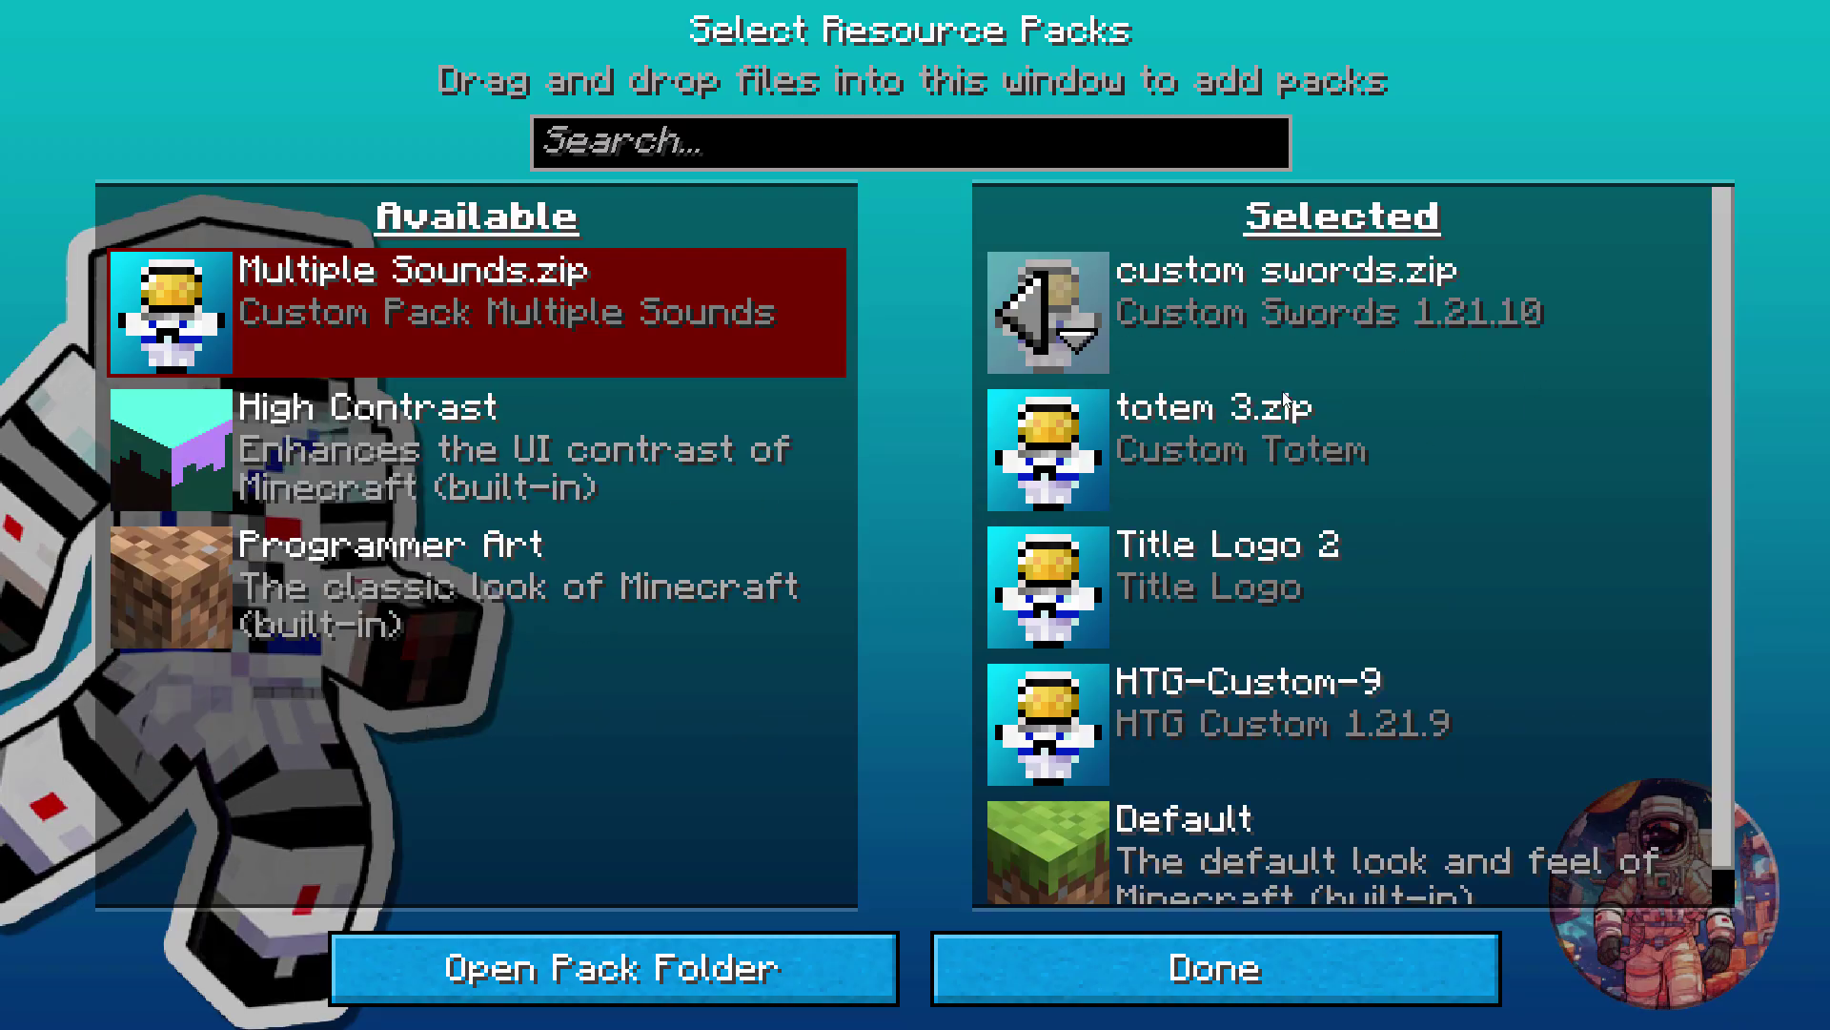
click(1191, 973)
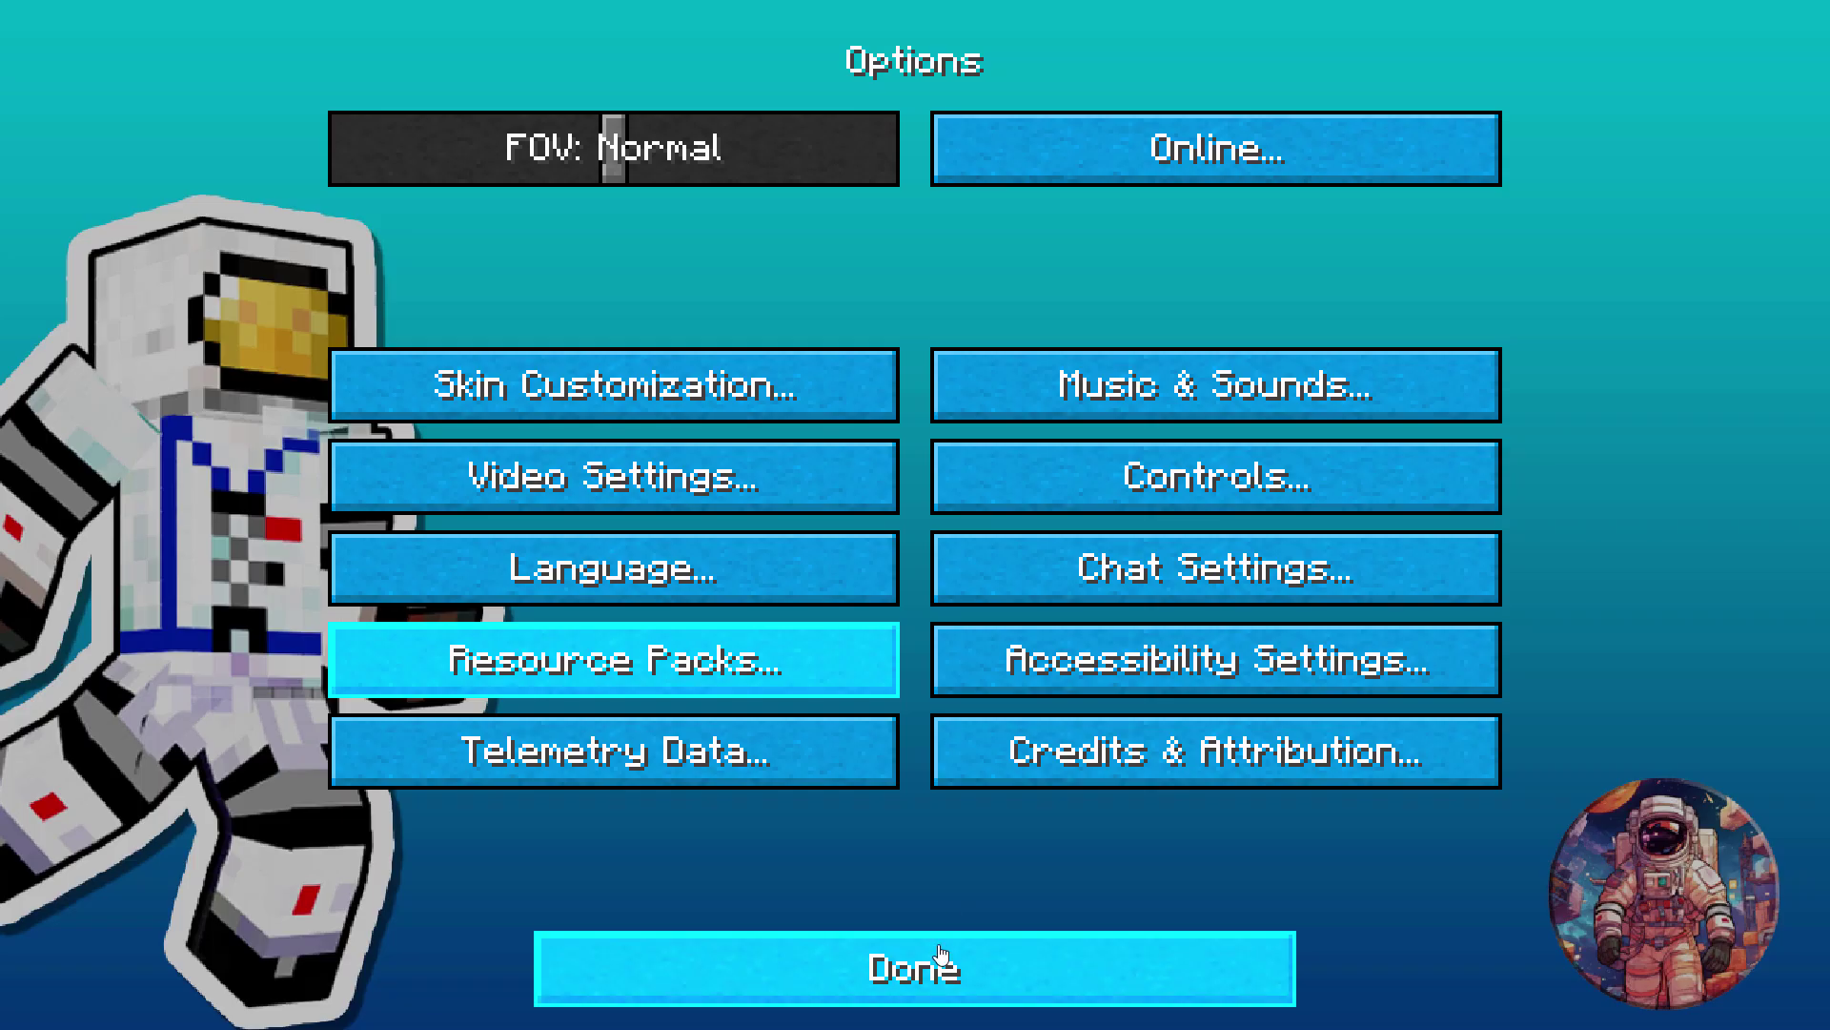
click(940, 953)
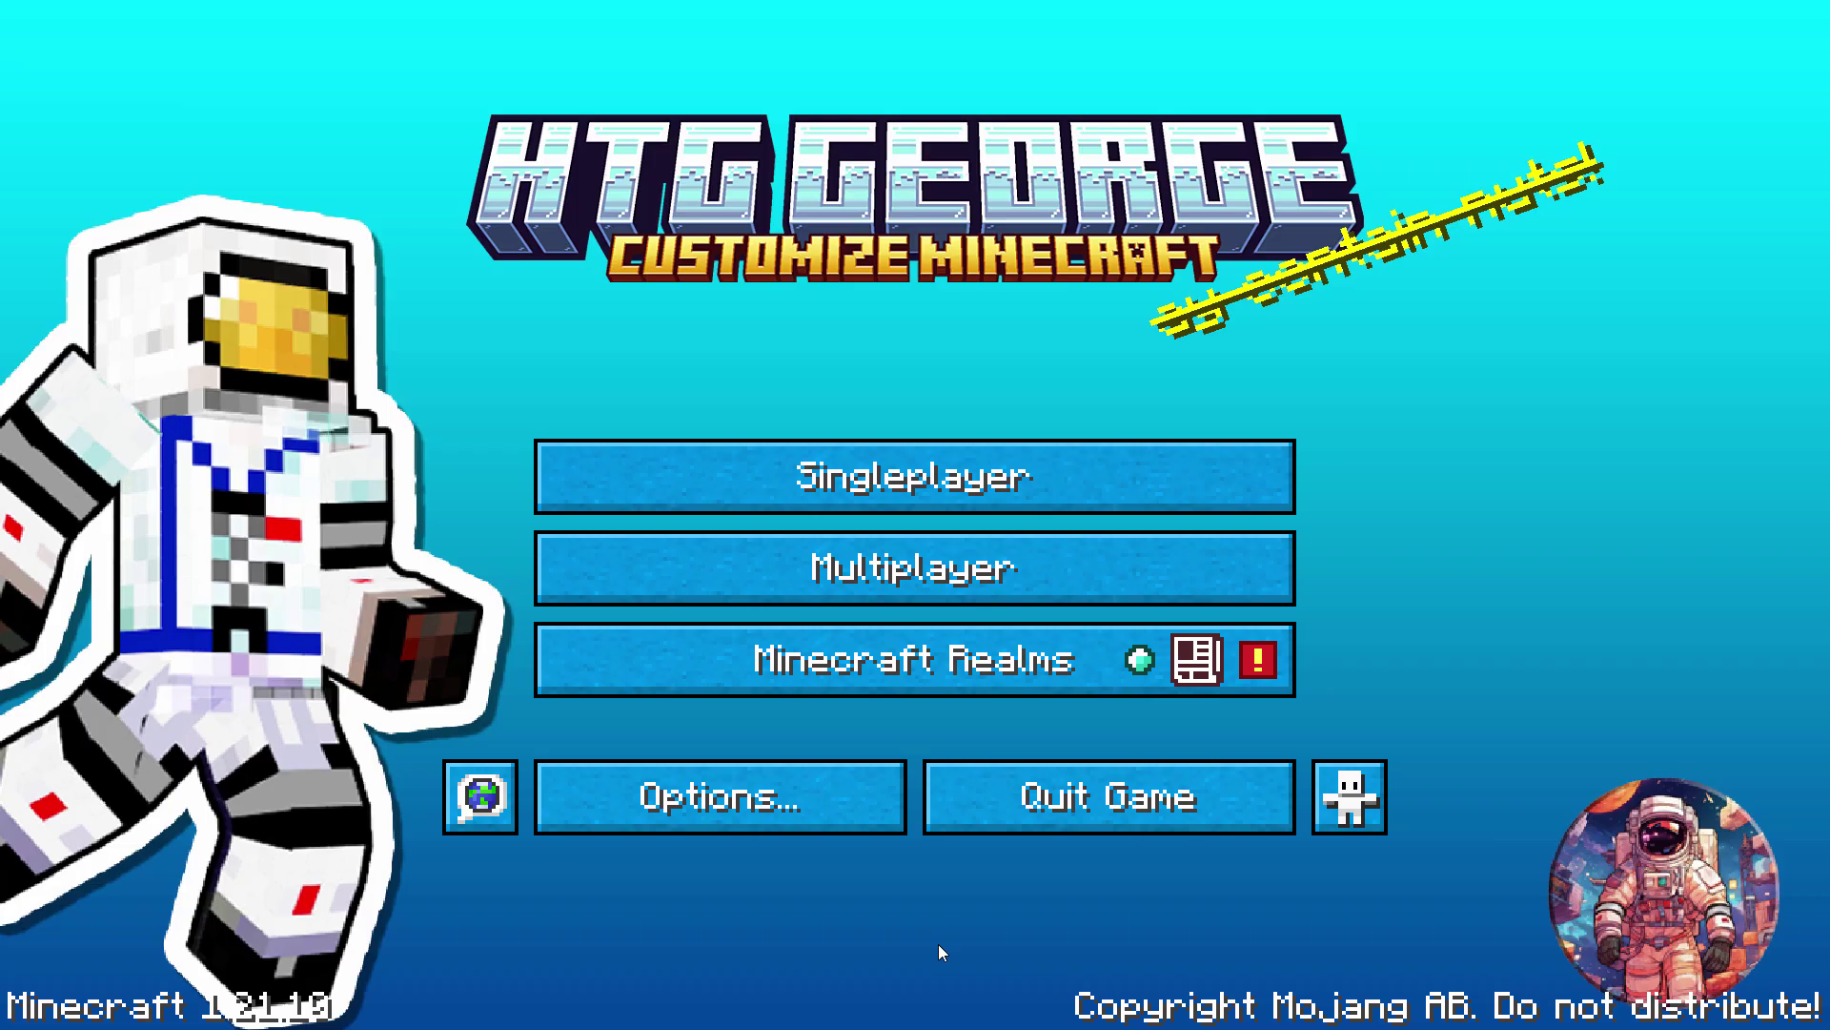
- Load the singleplayer world named Main World
click(882, 488)
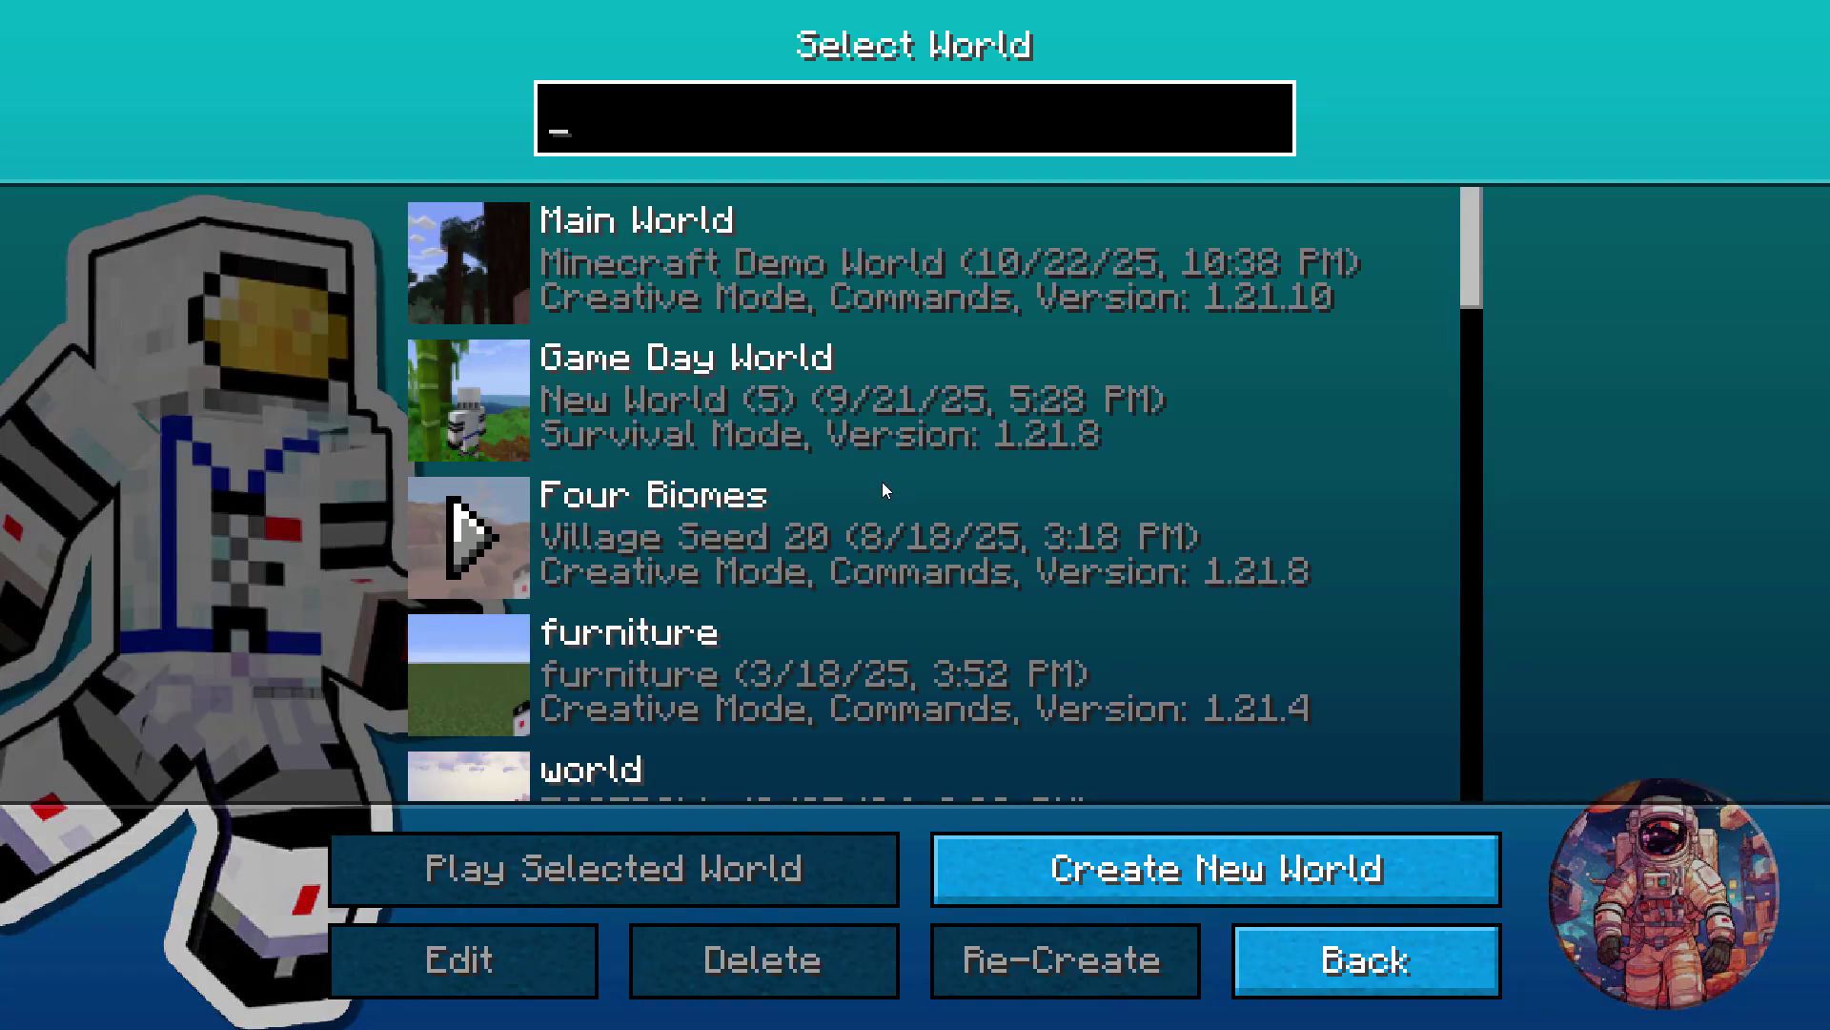
click(469, 263)
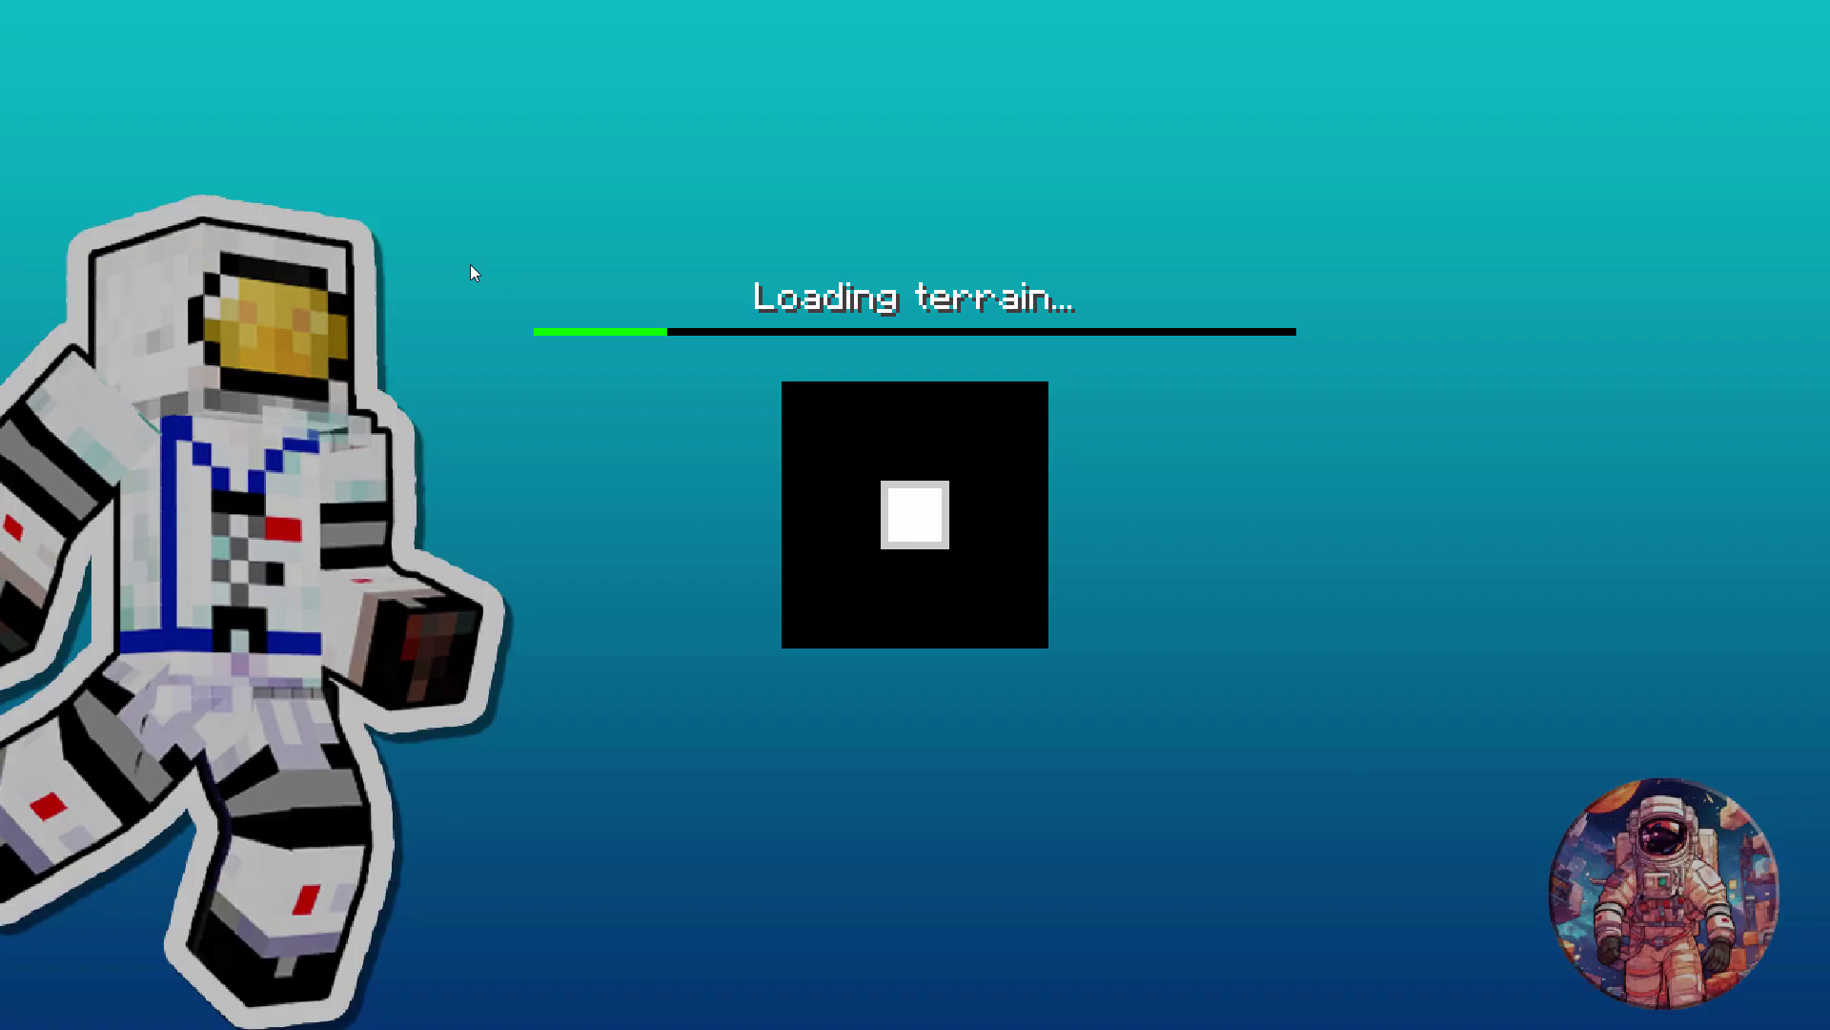